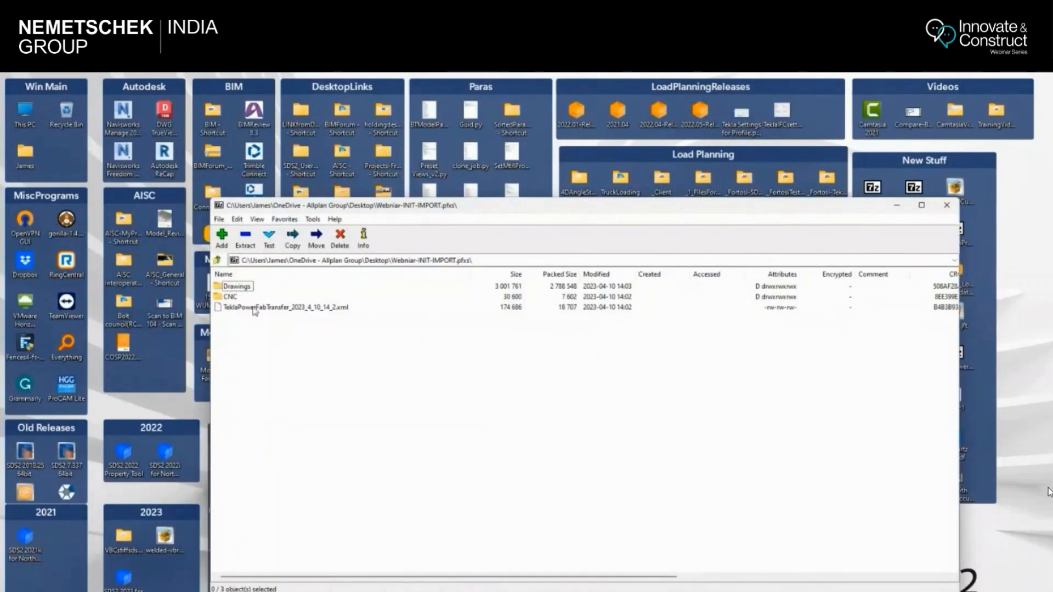
Step: Open TeklaPowerFabTransfer_2023_4_10_14_2.xml from the archive and reformat its text into indented lines
double_click(249, 308)
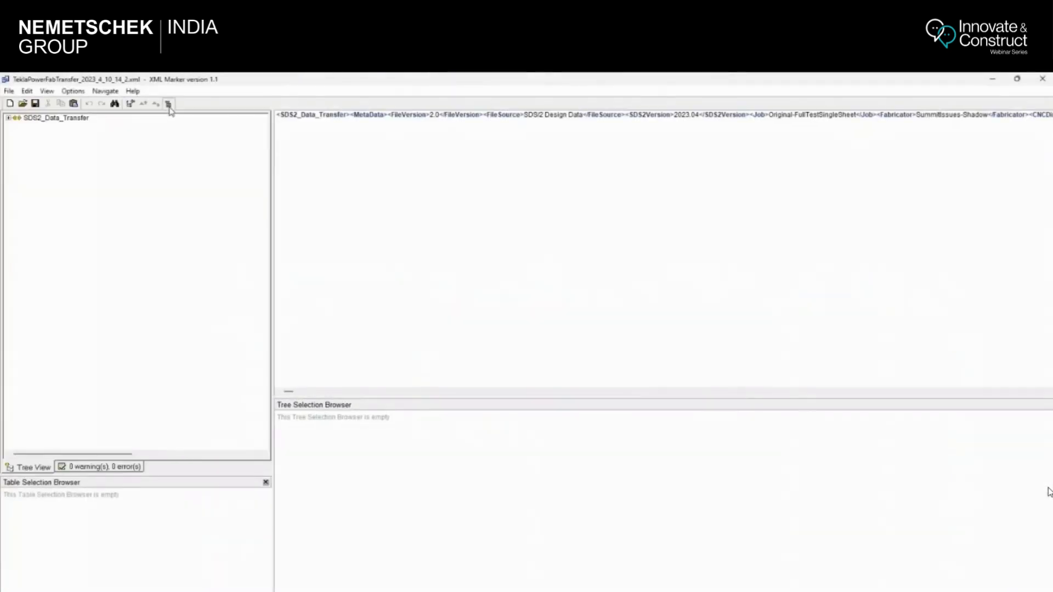
click(168, 103)
click(481, 396)
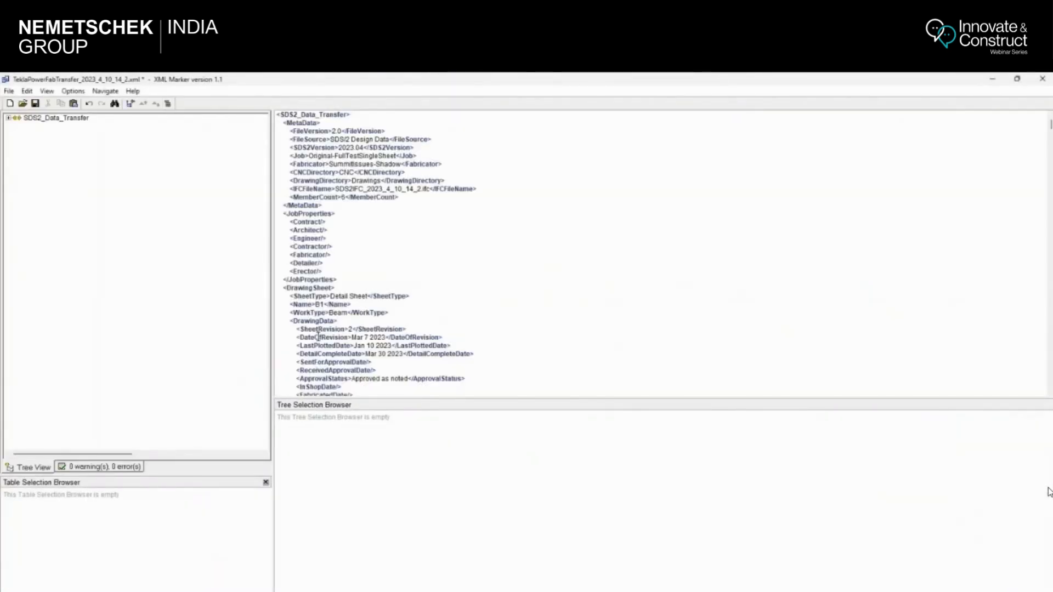
Step: Inspect the first Drawing entry's BillOfMaterial and the first Member entry under SDS2_Data_Transfer
click(8, 118)
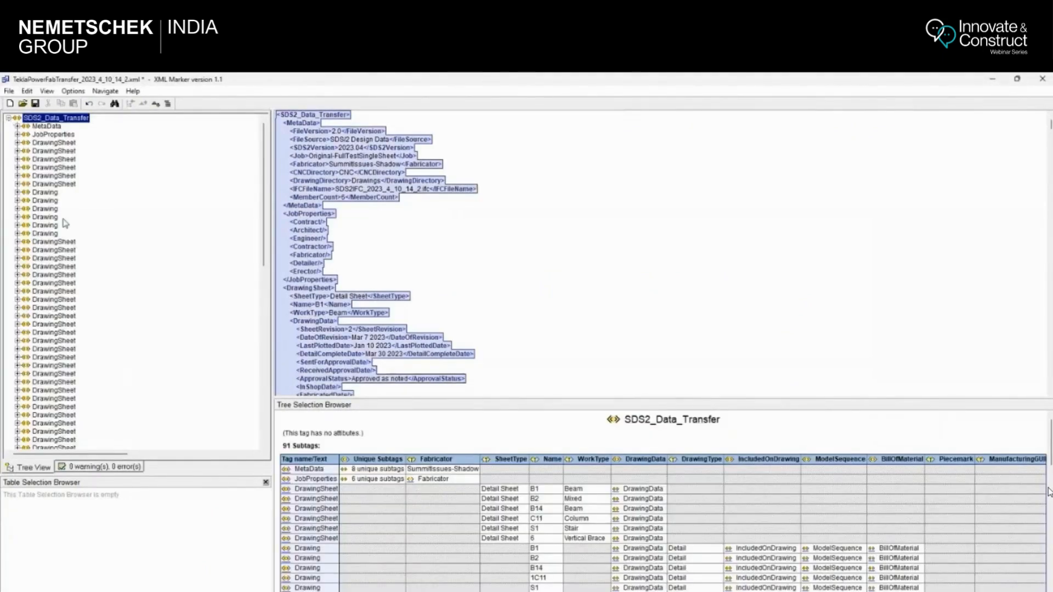
click(44, 193)
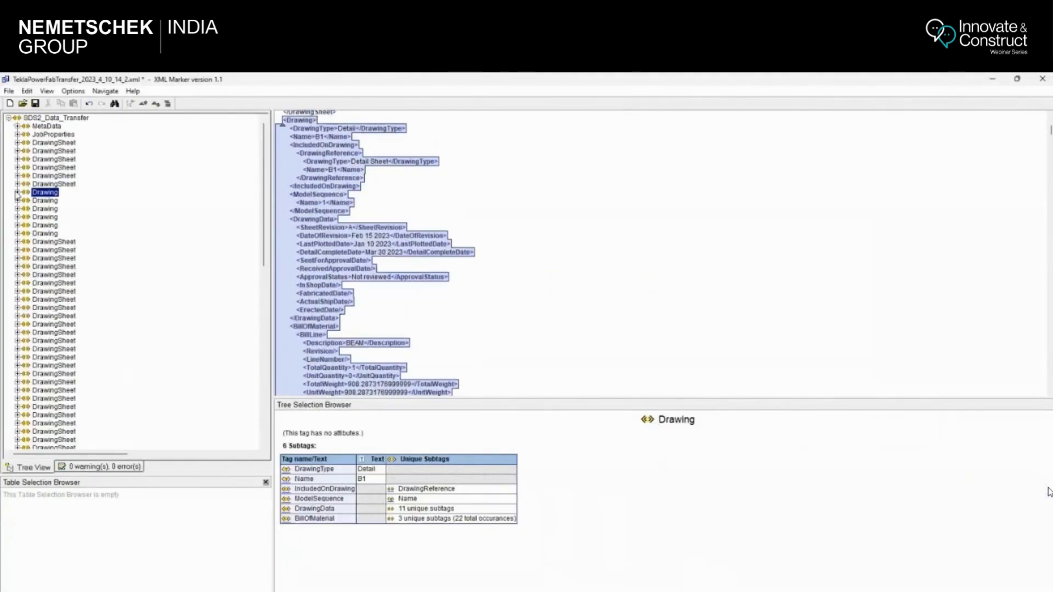
click(17, 193)
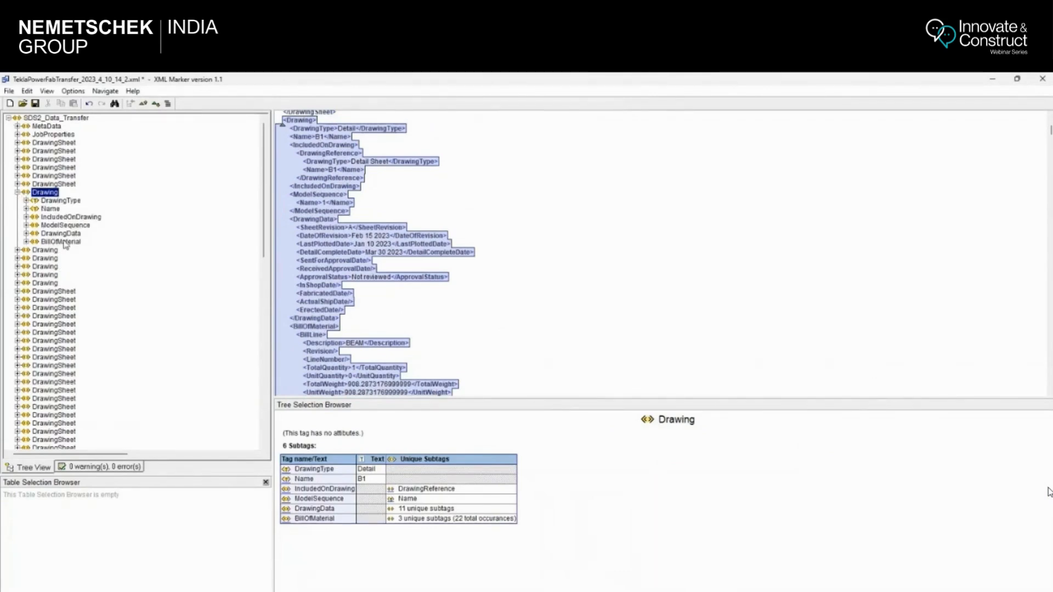
click(63, 243)
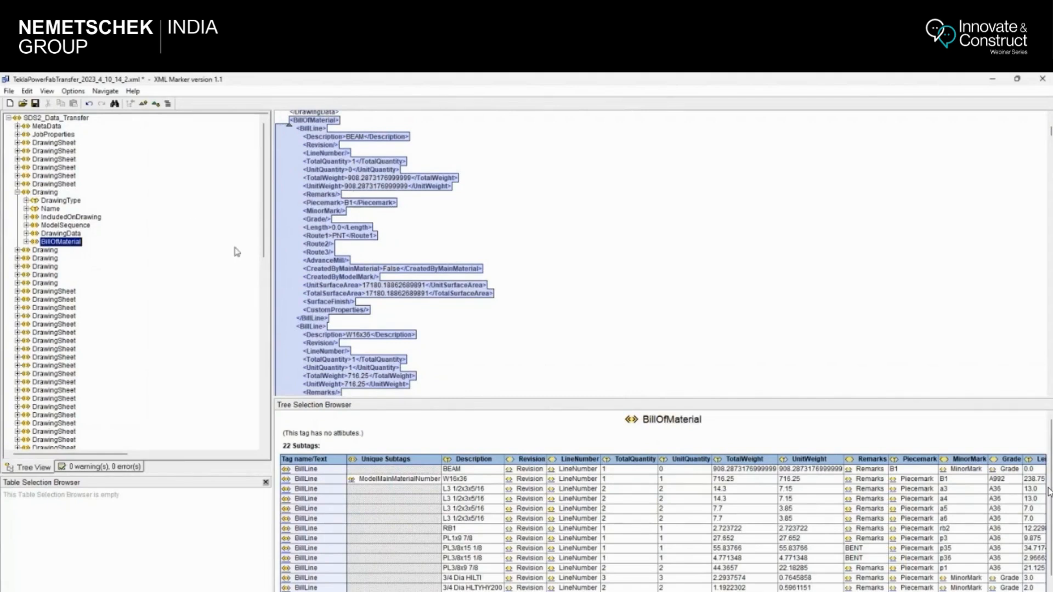
drag(266, 252, 258, 441)
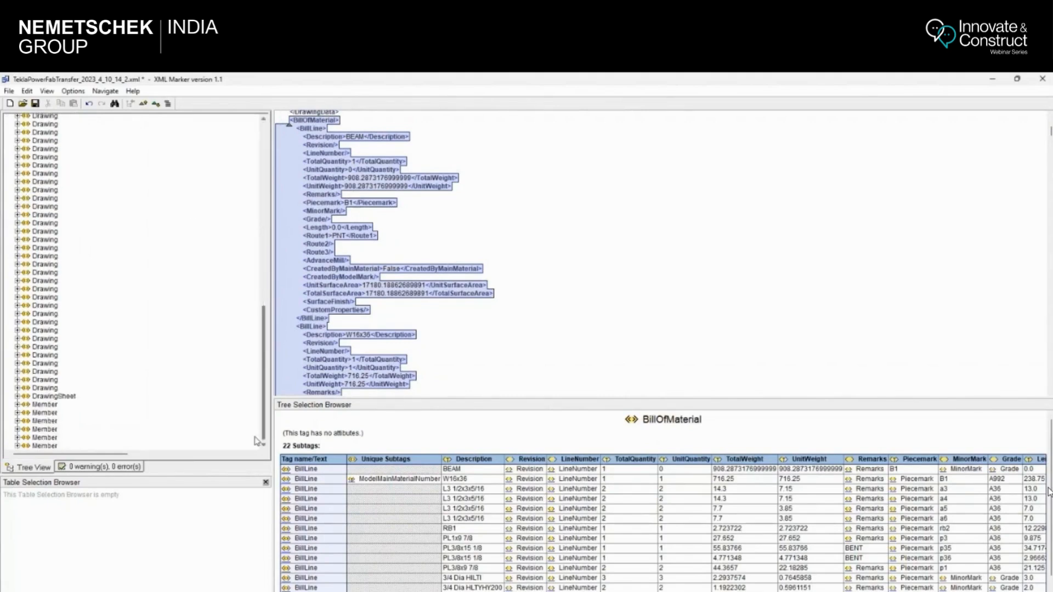
click(45, 405)
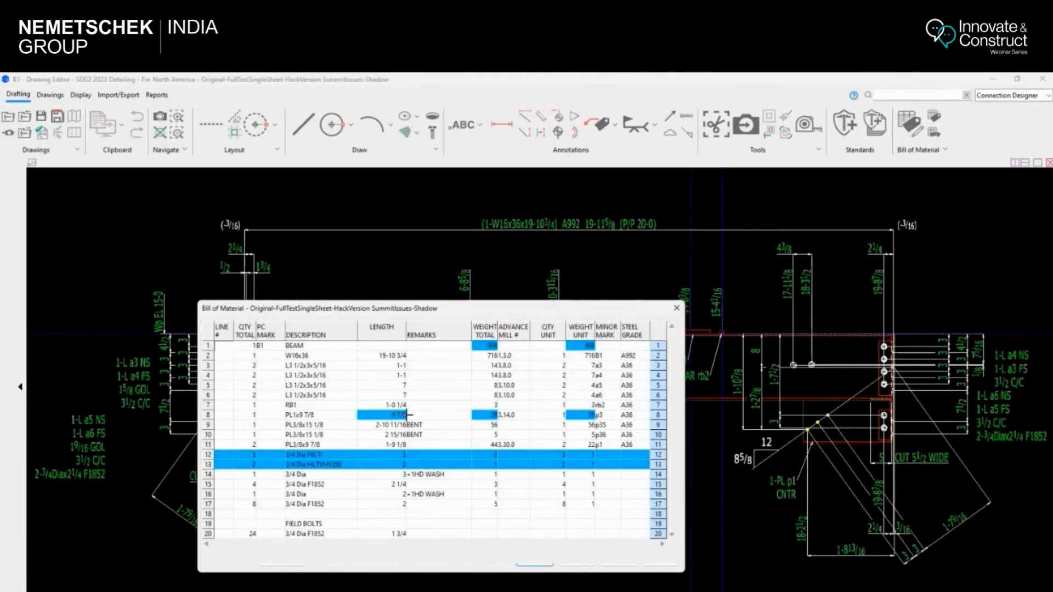
Step: Examine the length entry of the PL1x9 7/8 line in beam B1's bill of material and close the bill
click(407, 415)
drag(405, 415, 387, 415)
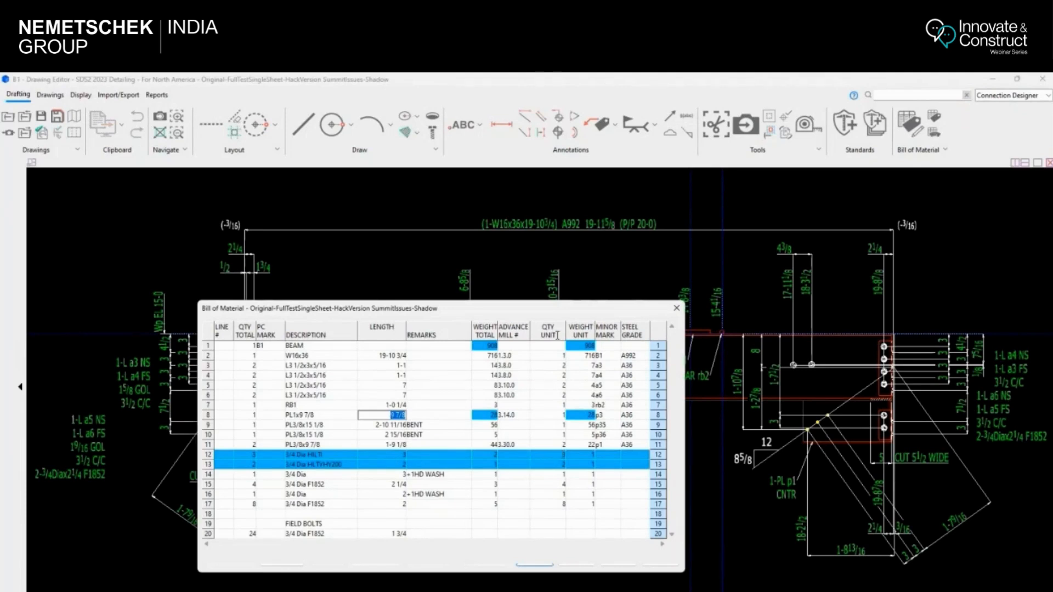
click(676, 309)
Step: Open the S1 stair detail, clearing its detail complete date, and show both stringer views
click(8, 116)
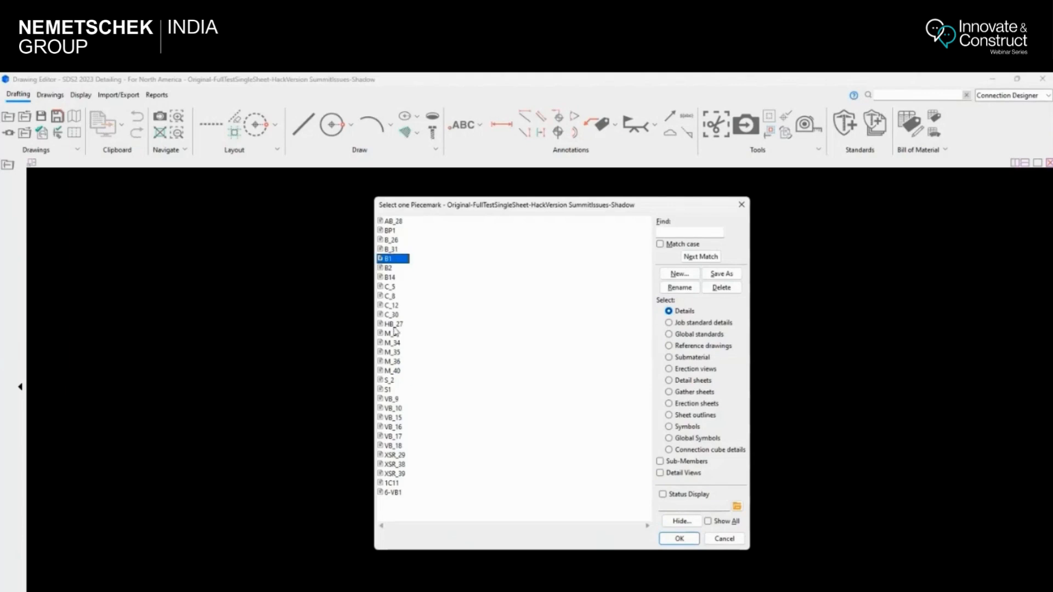
double_click(390, 389)
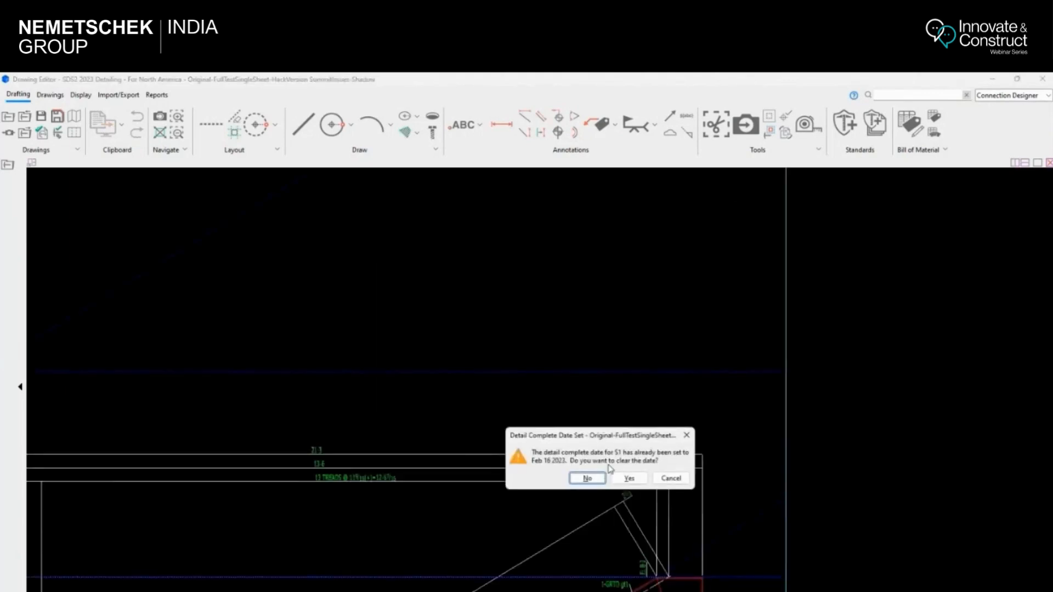
click(629, 478)
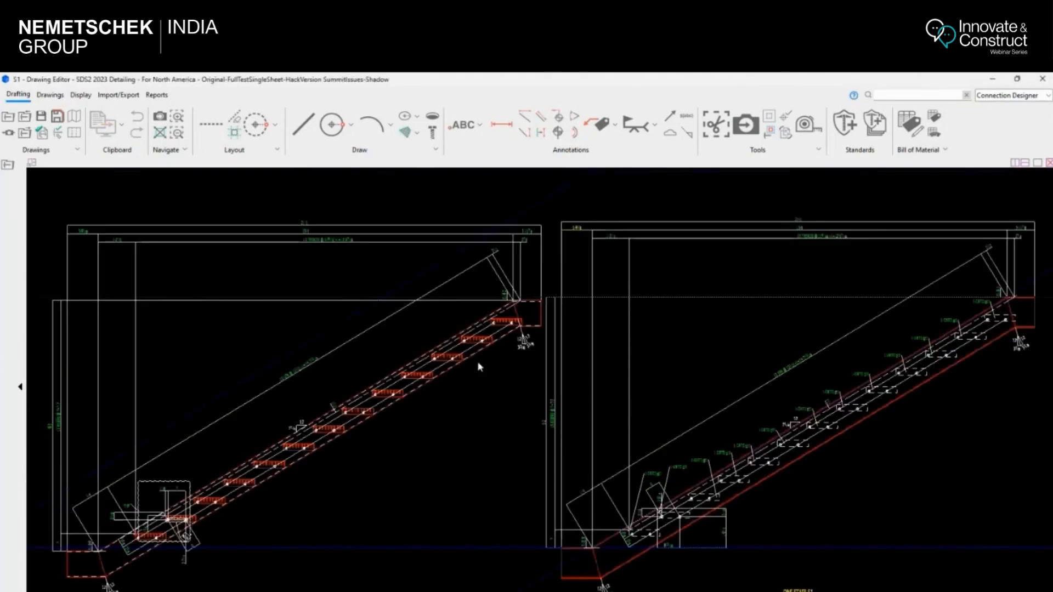
scroll(473, 358, down, 3)
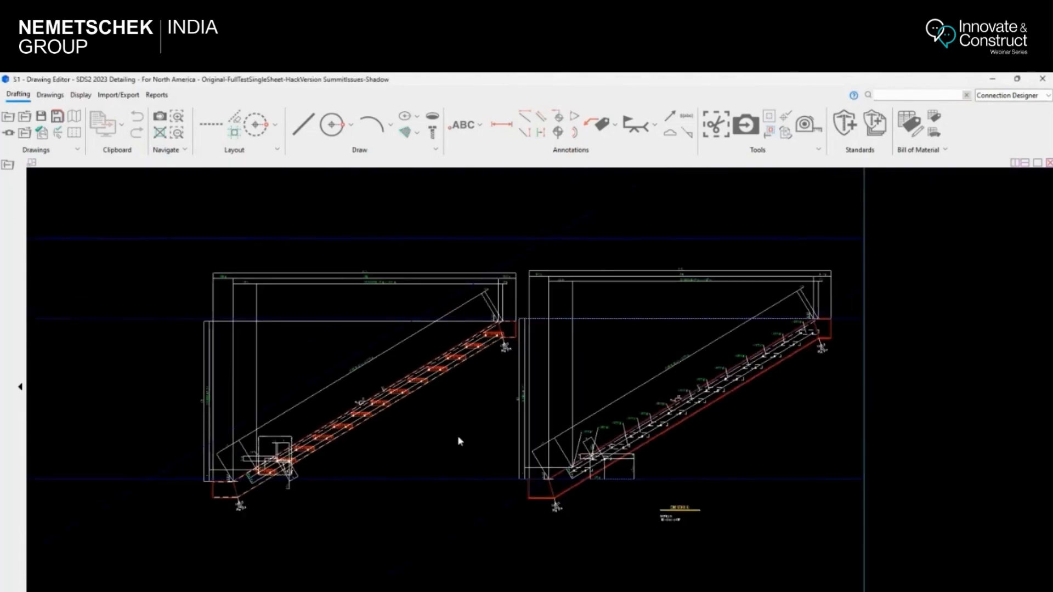
Step: Open the bill of material for stair S1 and check the descriptions of the C10x15.3 and C12x20.7 lines
key(b)
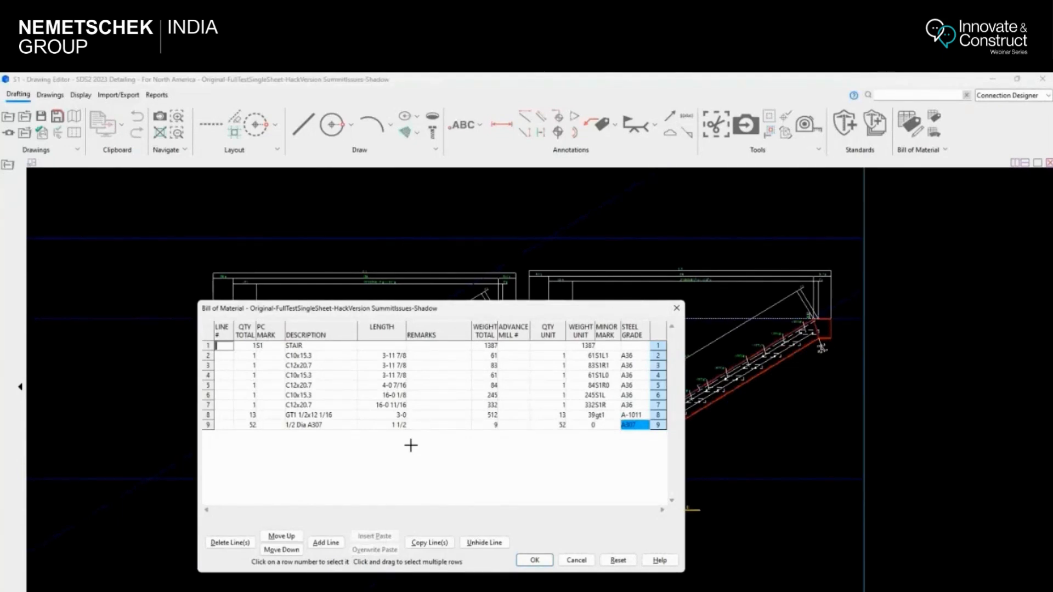
click(329, 355)
click(329, 365)
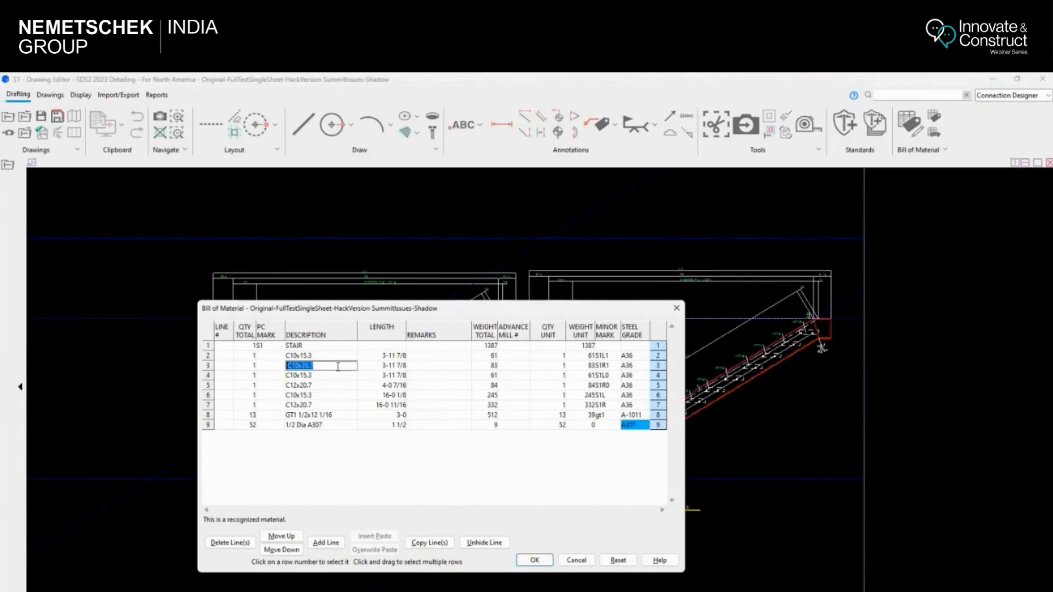
click(333, 377)
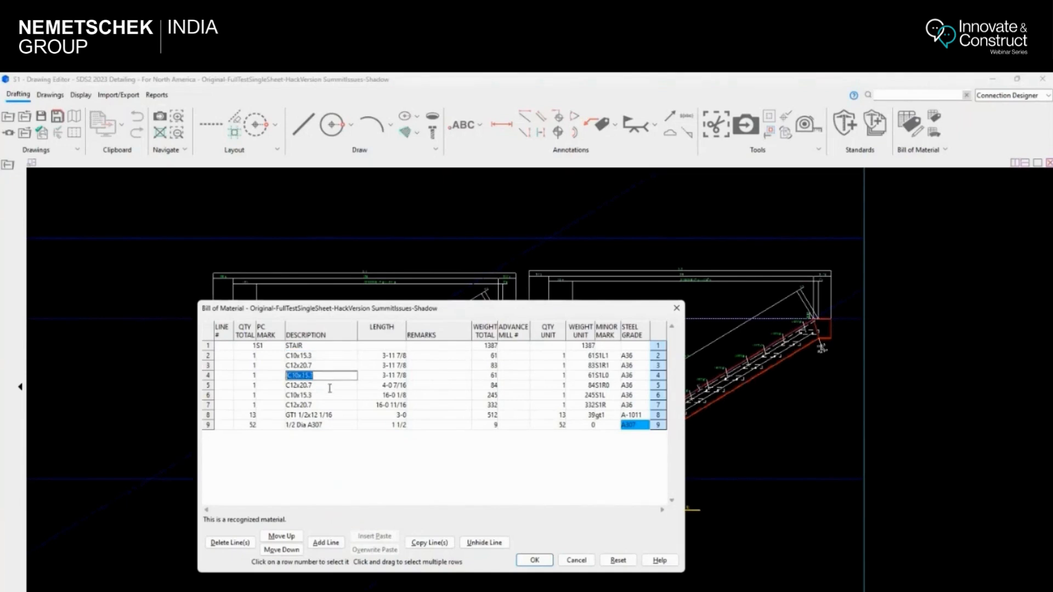
click(329, 385)
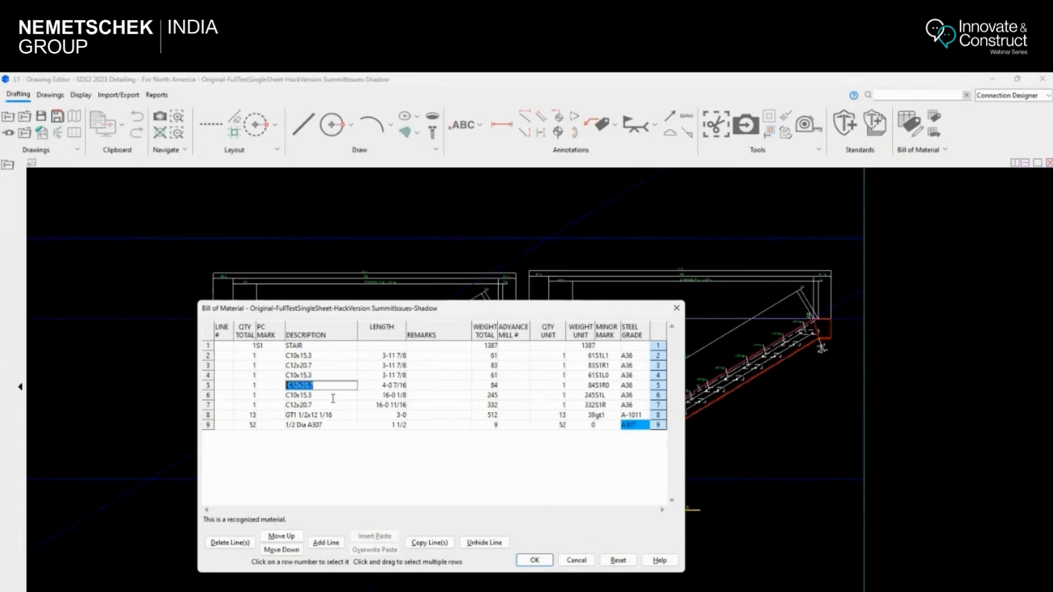
Step: Move the 16-0 11/16 long C12x20.7 line up to directly below the STAIR line in the bill of material
click(324, 405)
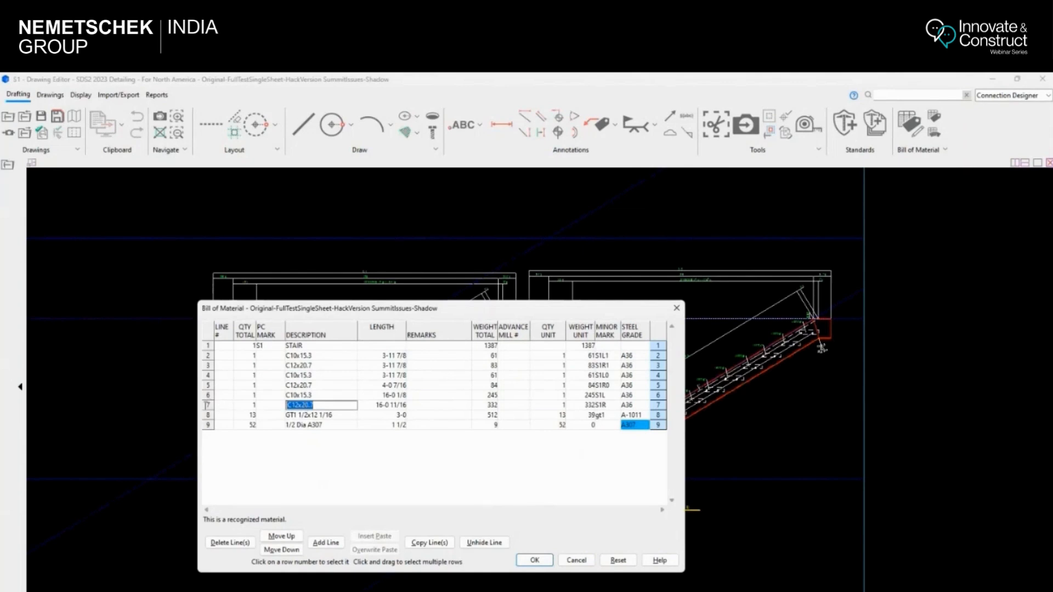
click(281, 537)
click(281, 537)
click(282, 536)
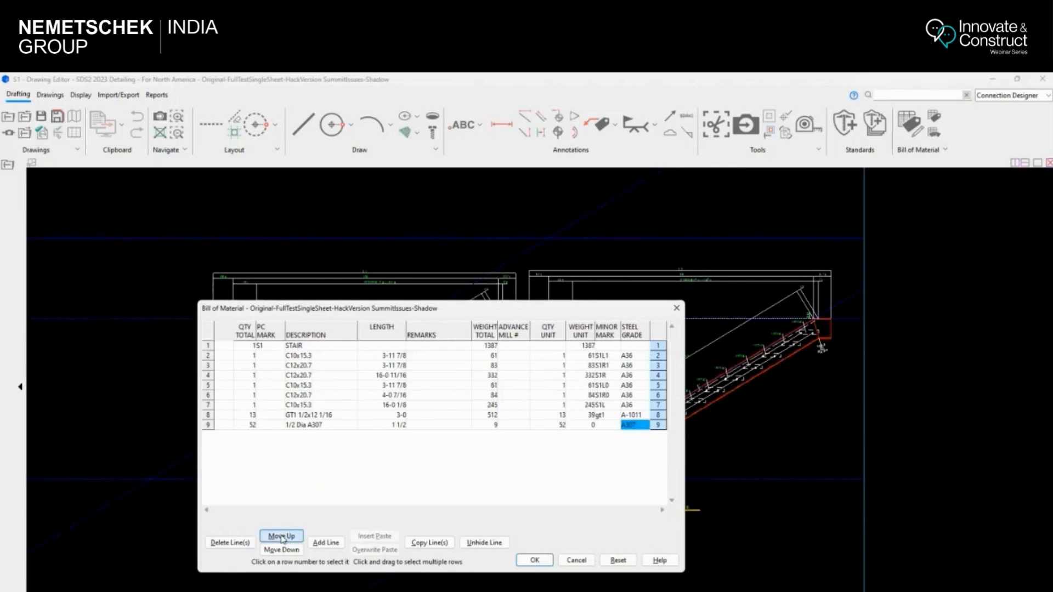
click(283, 537)
click(282, 536)
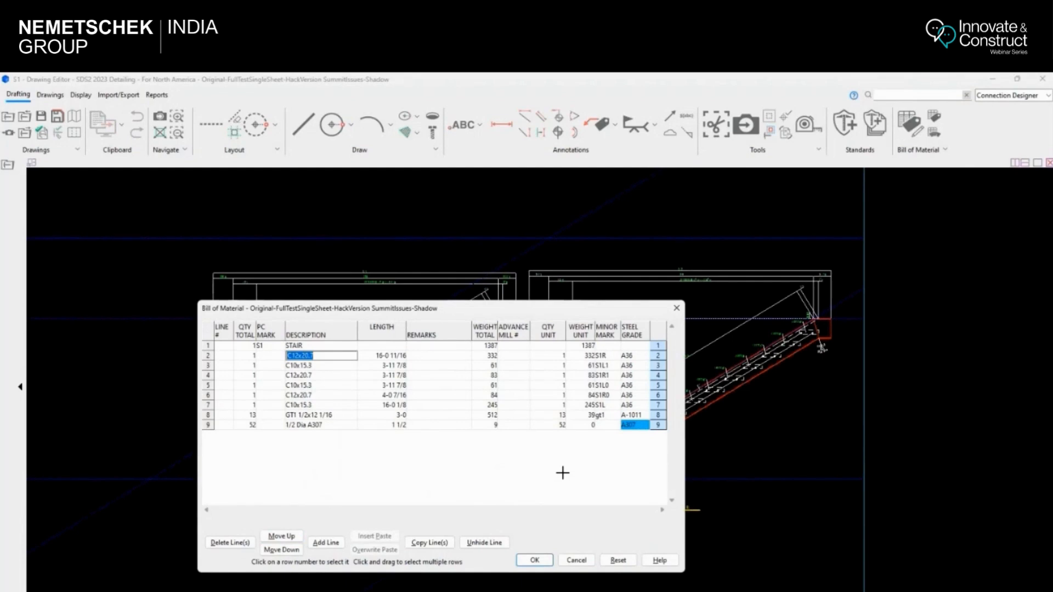
Step: Check the lengths of the first two channel lines and discard the changes to the stair's bill of material
click(387, 356)
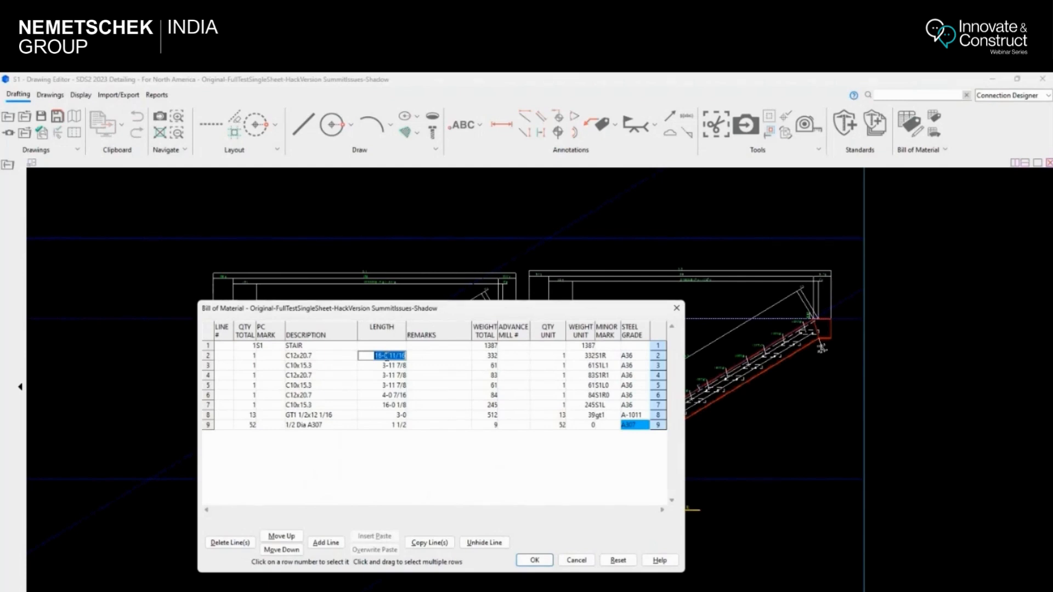
click(397, 366)
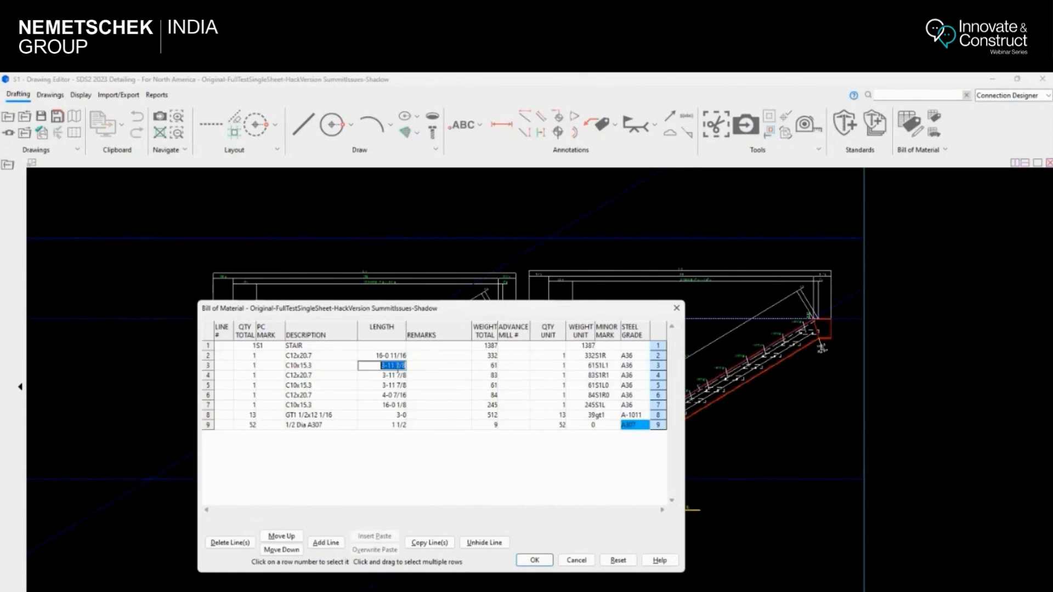
click(579, 563)
Step: Open the B14 beam detail, keeping its detail complete date, and examine its bill of material without changing it
click(8, 117)
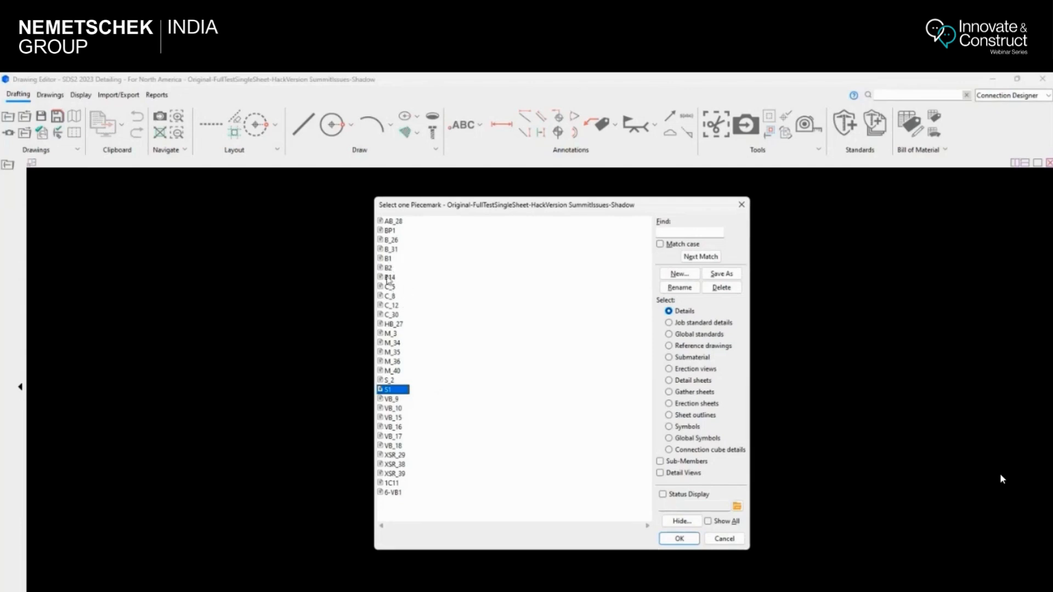
double_click(390, 278)
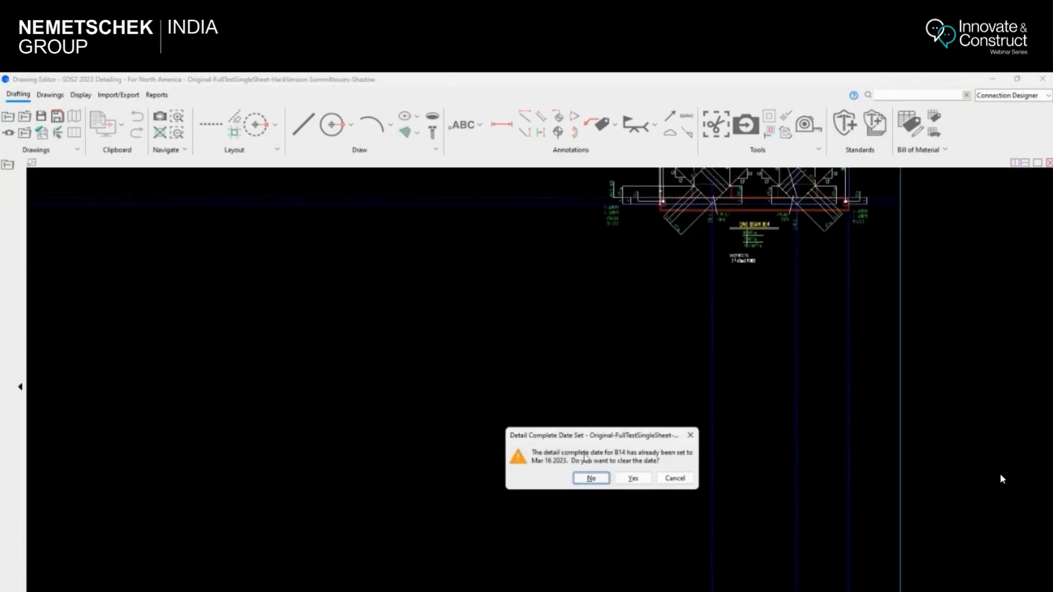
click(592, 479)
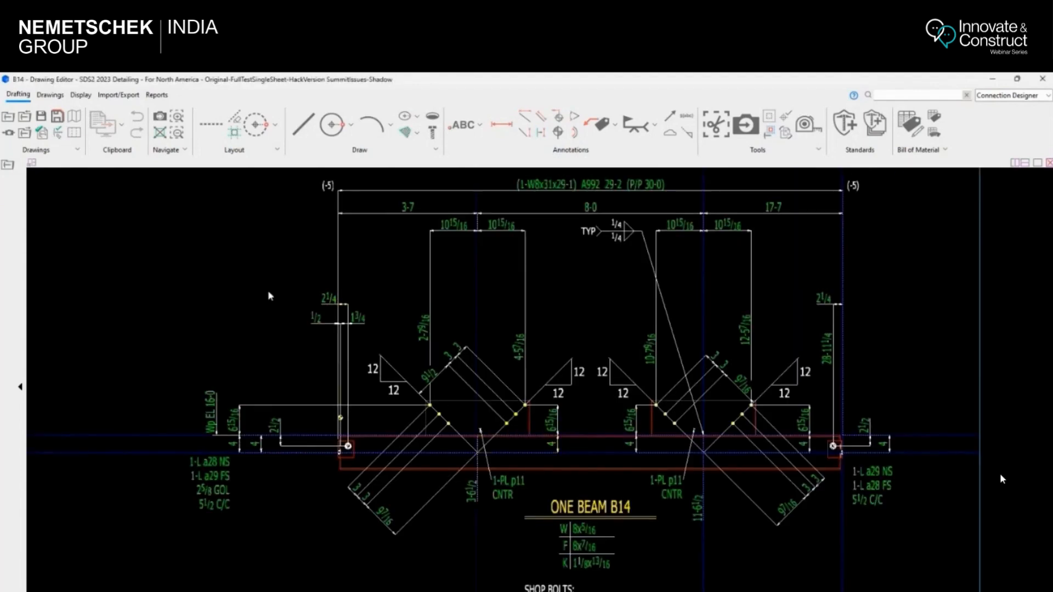
key(ctrl+b)
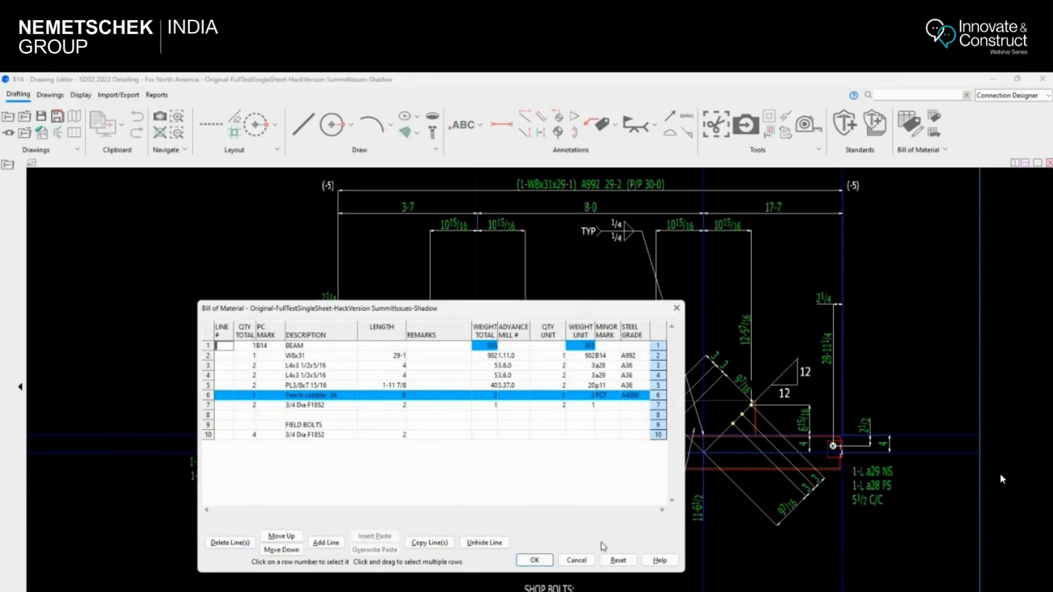
click(576, 560)
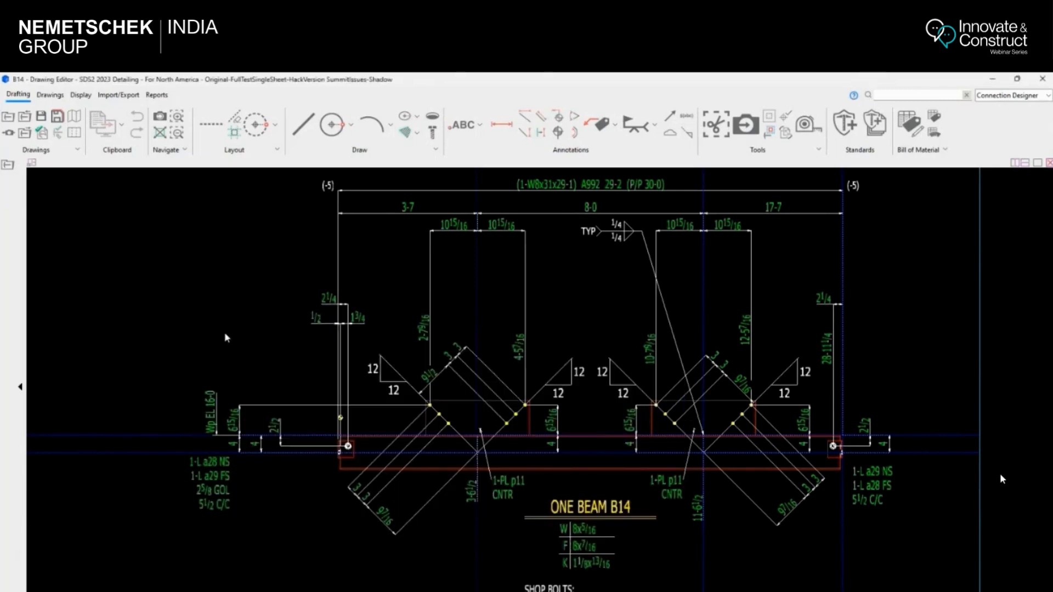
Step: Switch to the B1 detail sheet and examine its beam drawing, revision table and title block
mouse_move(480, 589)
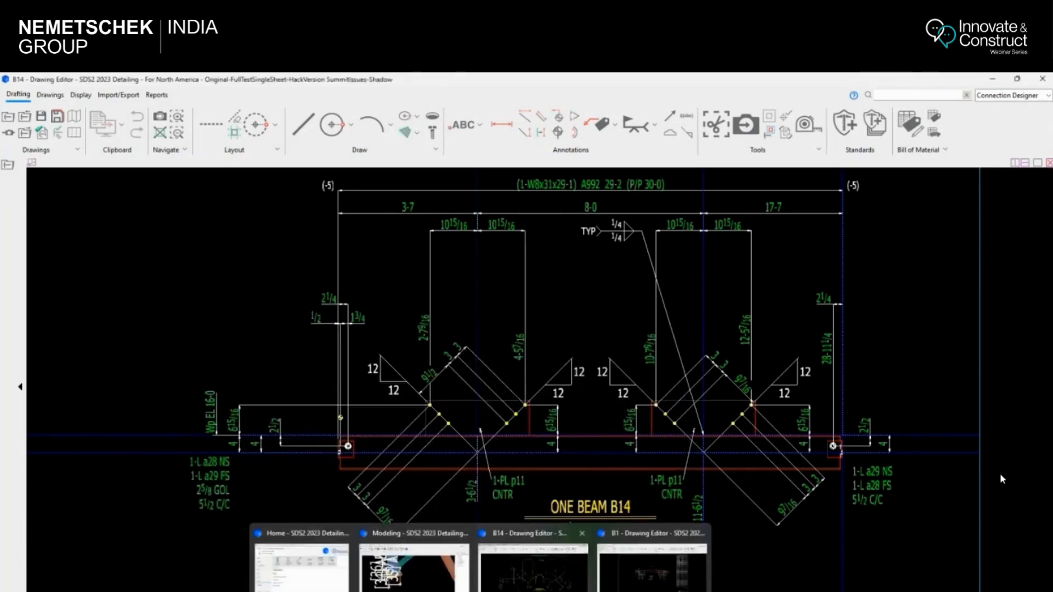
click(652, 567)
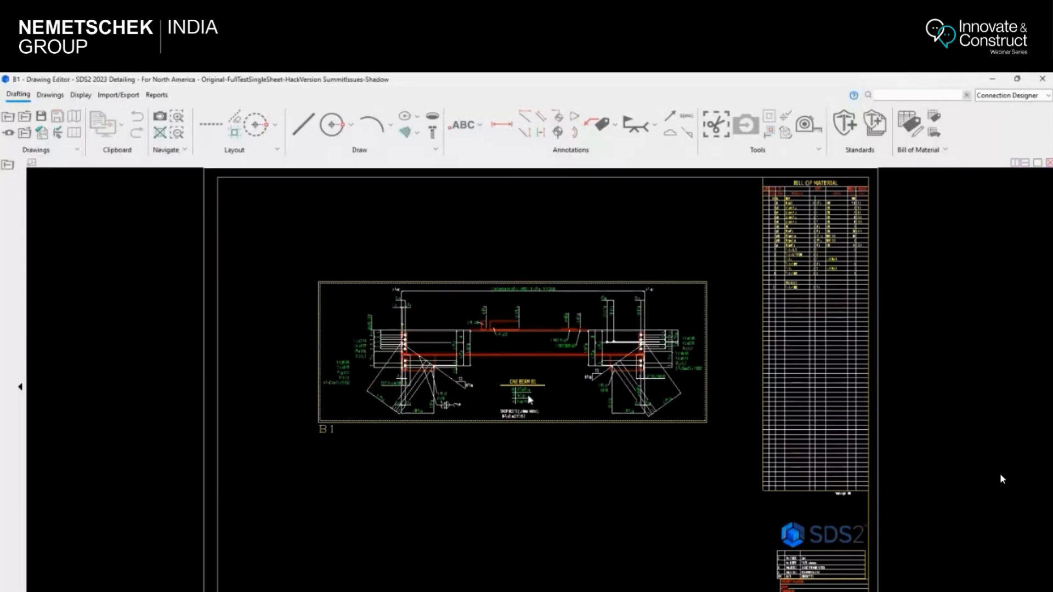
scroll(536, 391, up, 3)
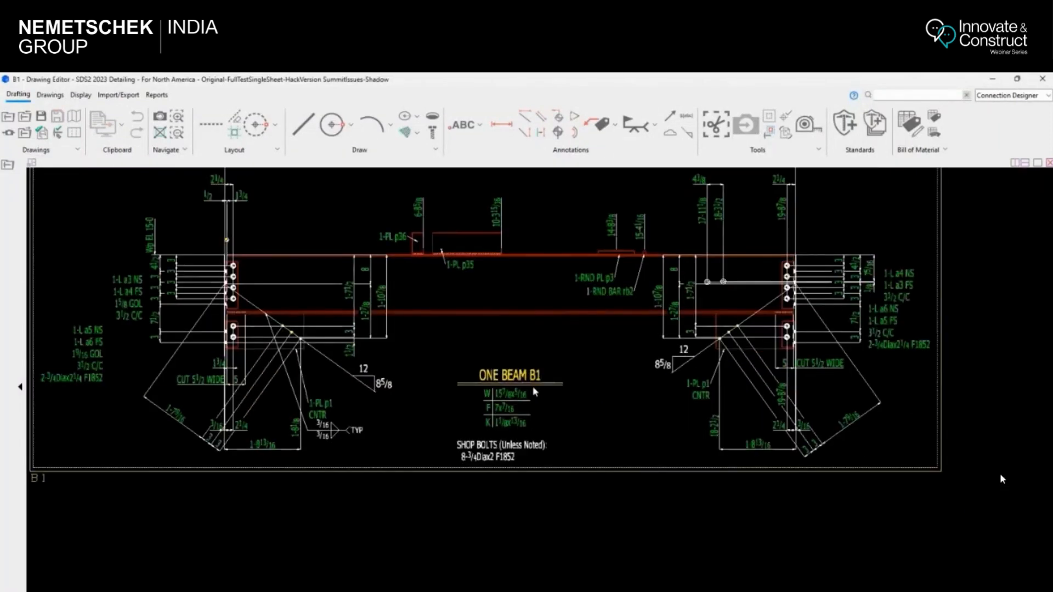
scroll(535, 392, down, 3)
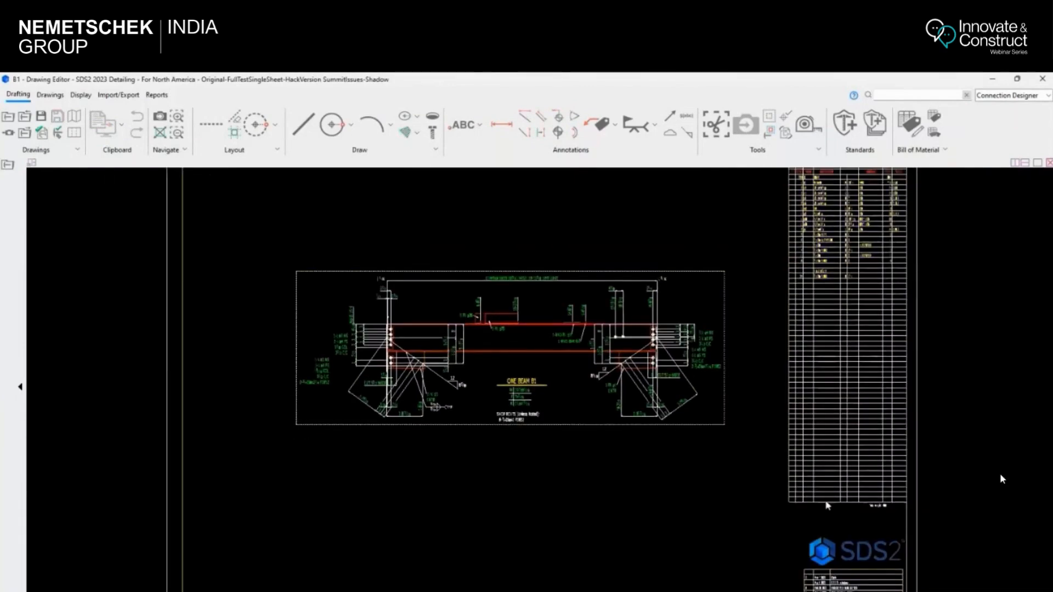
scroll(827, 505, down, 2)
scroll(815, 538, up, 3)
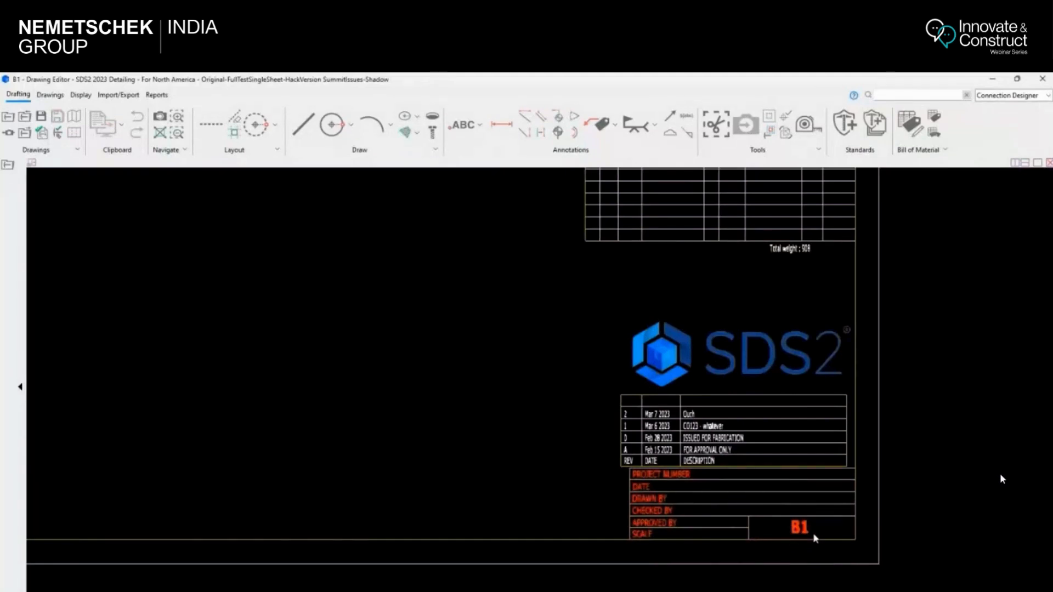
scroll(751, 470, down, 3)
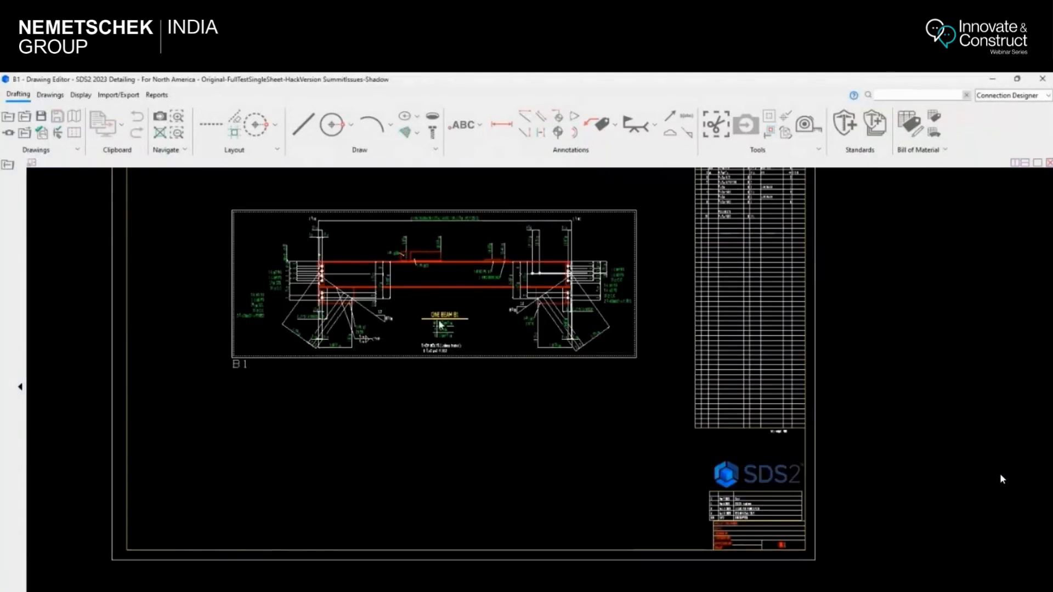
scroll(781, 549, up, 3)
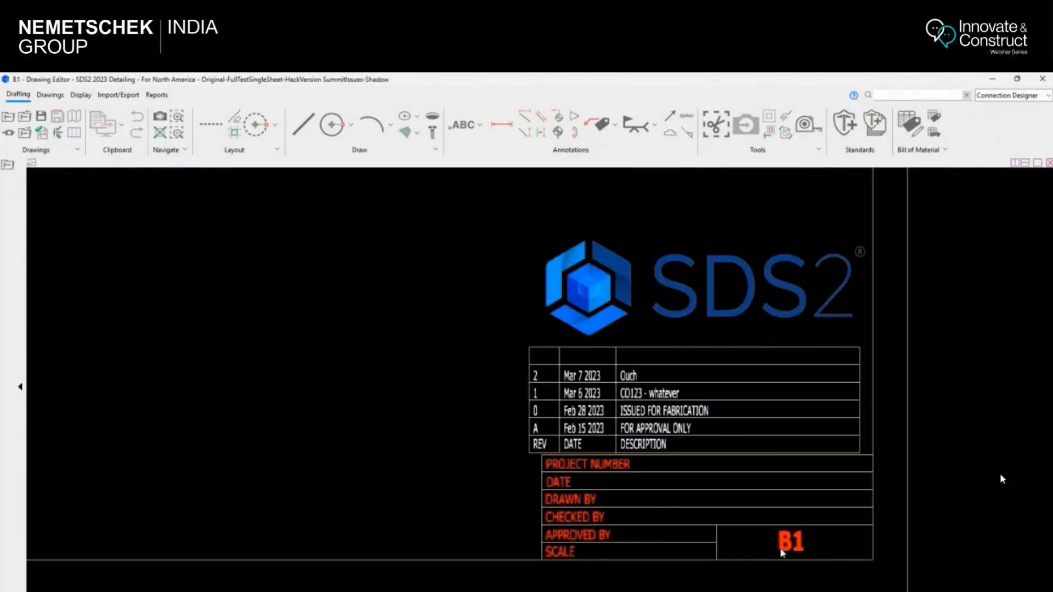
scroll(603, 513, down, 3)
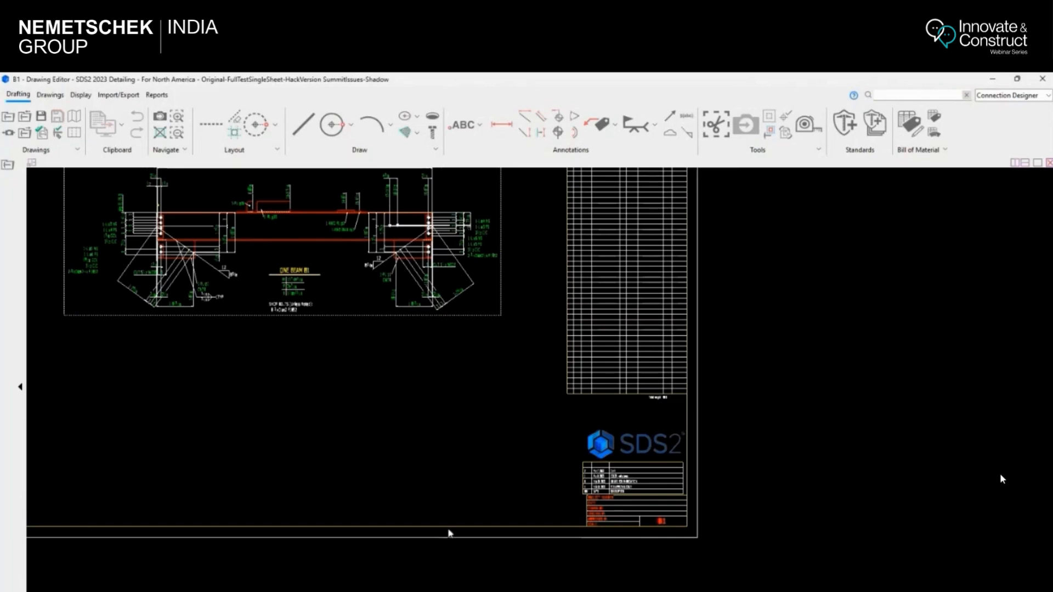
Step: Check the detail complete date in the B1 sheet's drawing data and discard any changes
scroll(491, 559, down, 1)
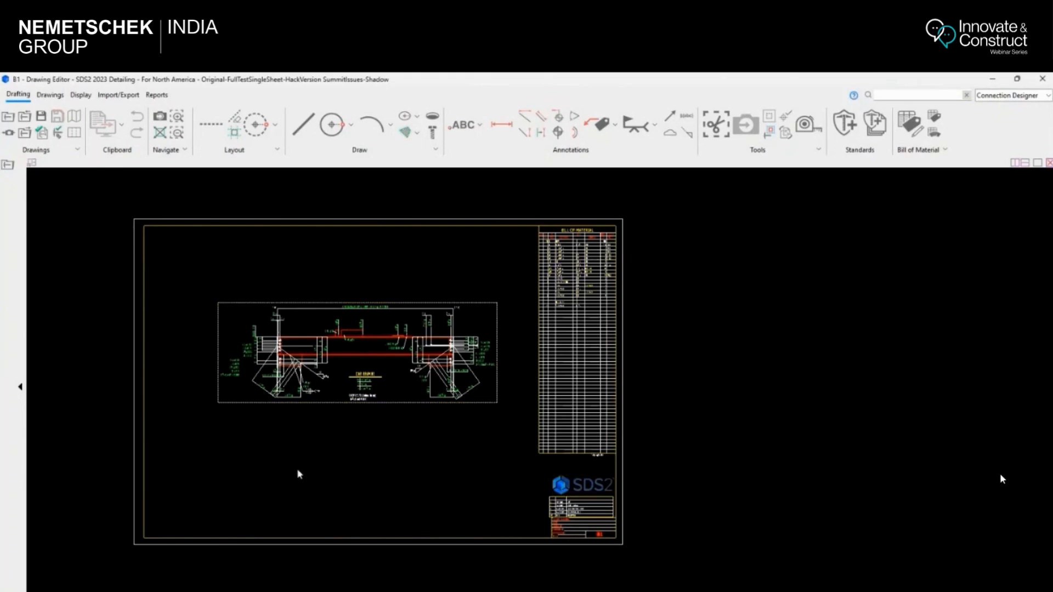
double_click(422, 456)
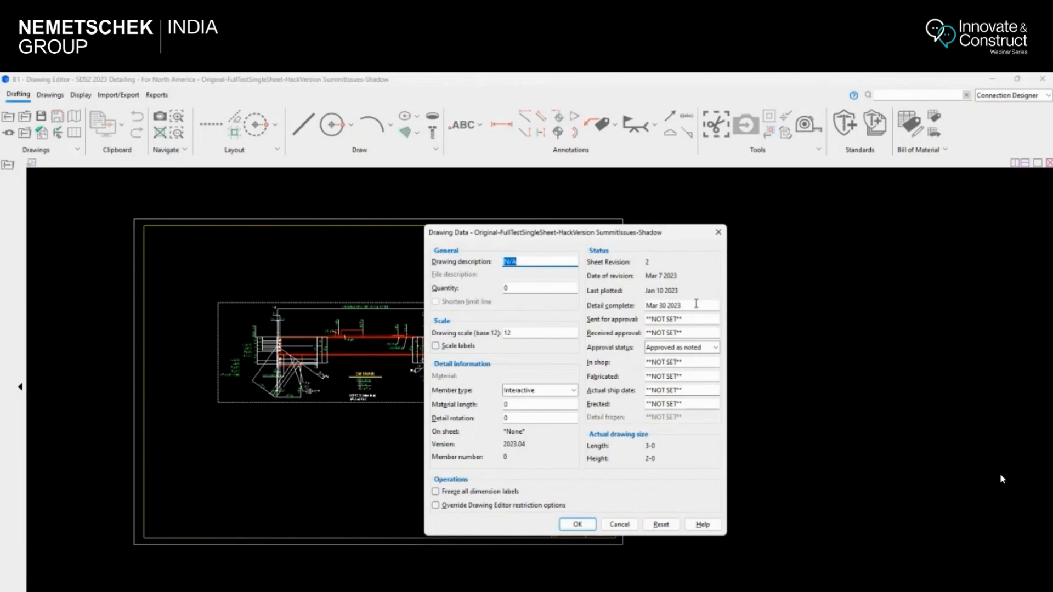
click(696, 304)
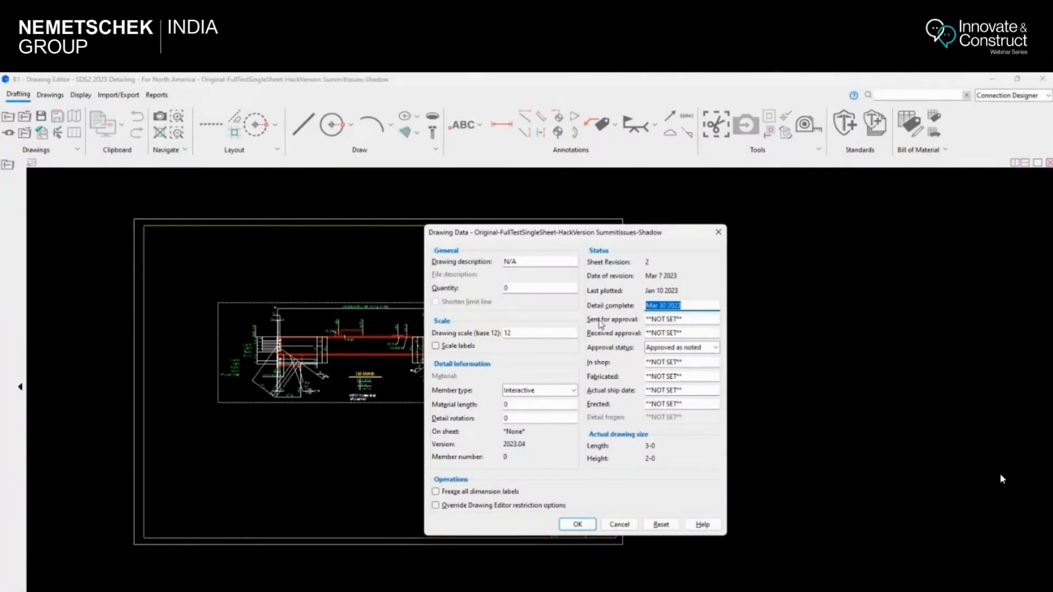
click(621, 529)
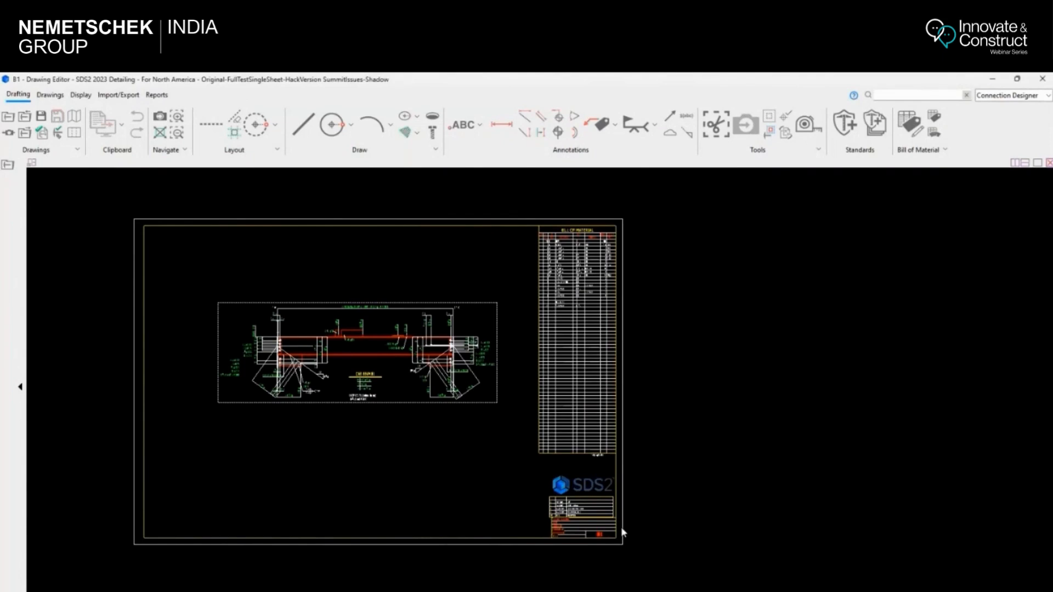
Step: Bring up the utility functions on the SDS2 home screen and close the B14 drawing
mouse_move(480, 591)
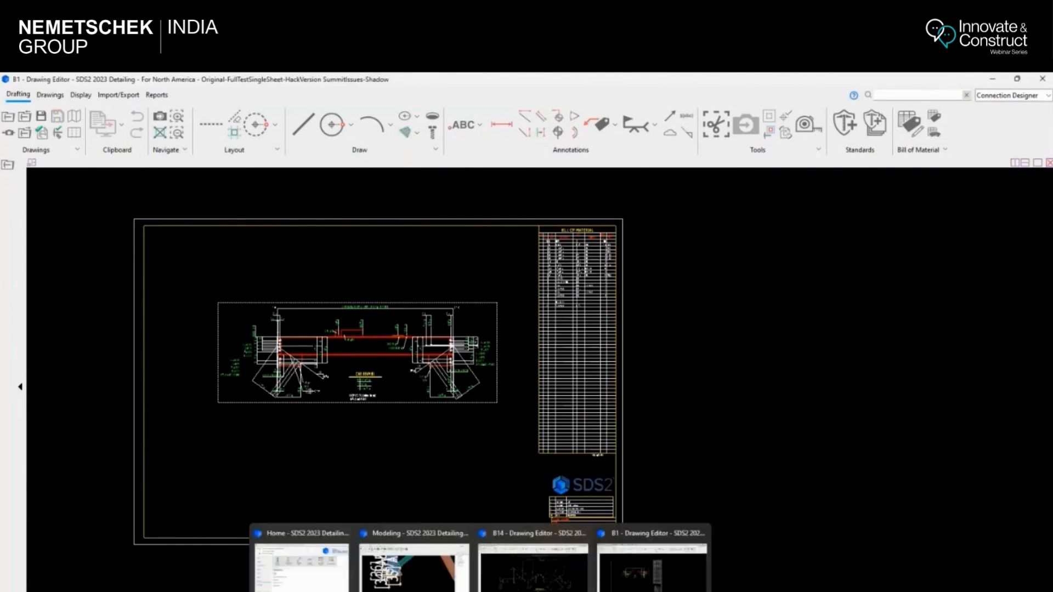
click(308, 588)
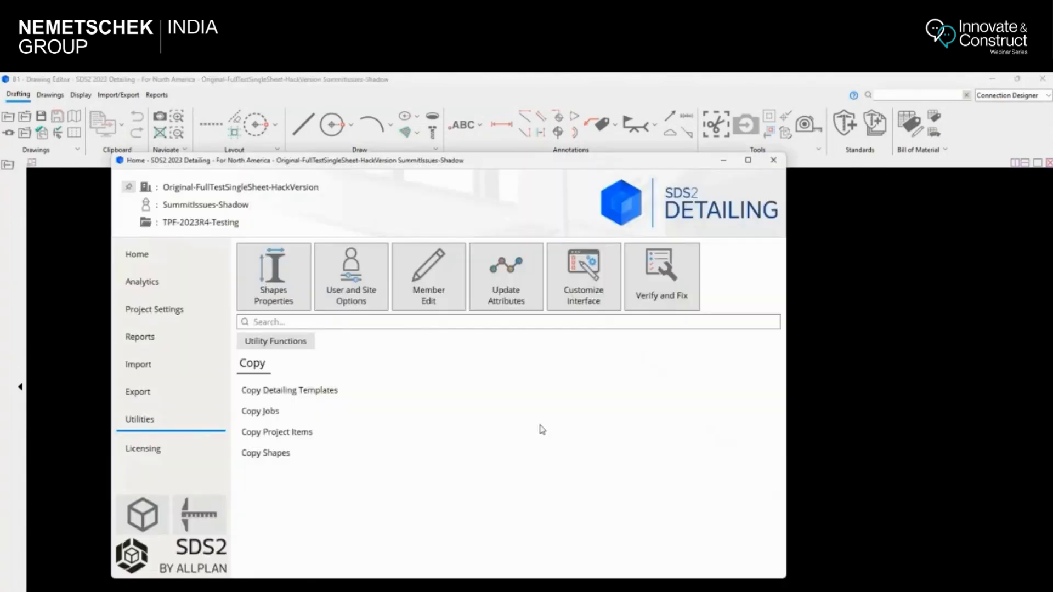
click(143, 423)
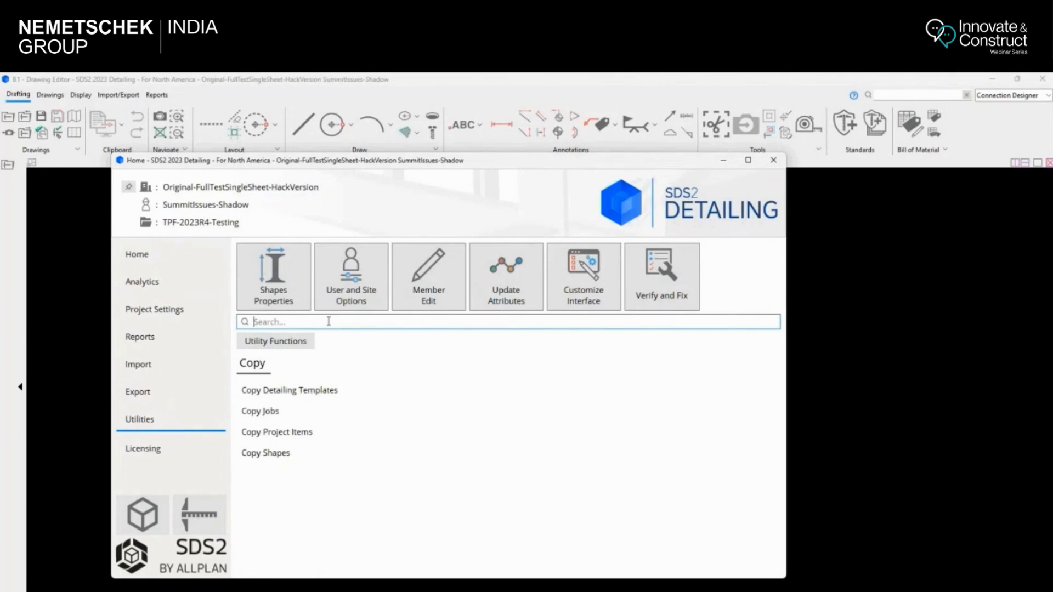
click(498, 296)
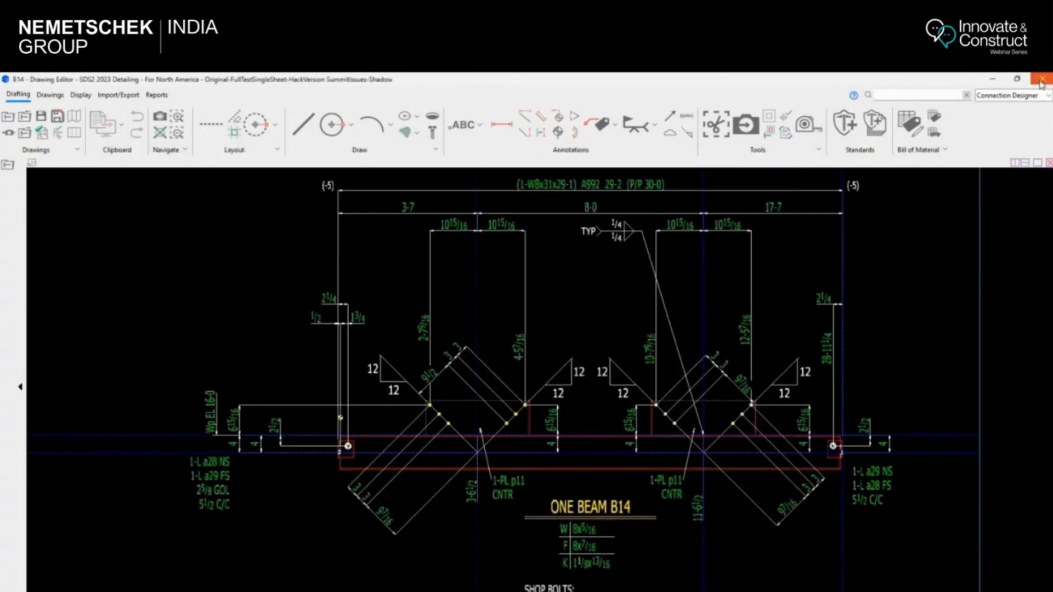
click(1041, 80)
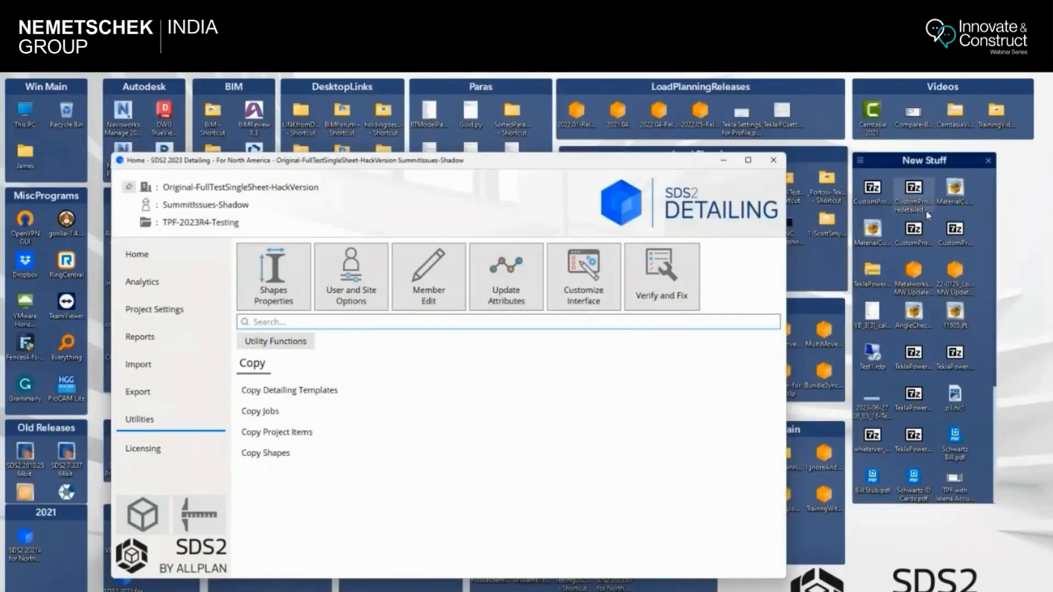
Step: Switch to Tekla PowerFab and open the maintenance of shapes, grades and sizes
click(456, 590)
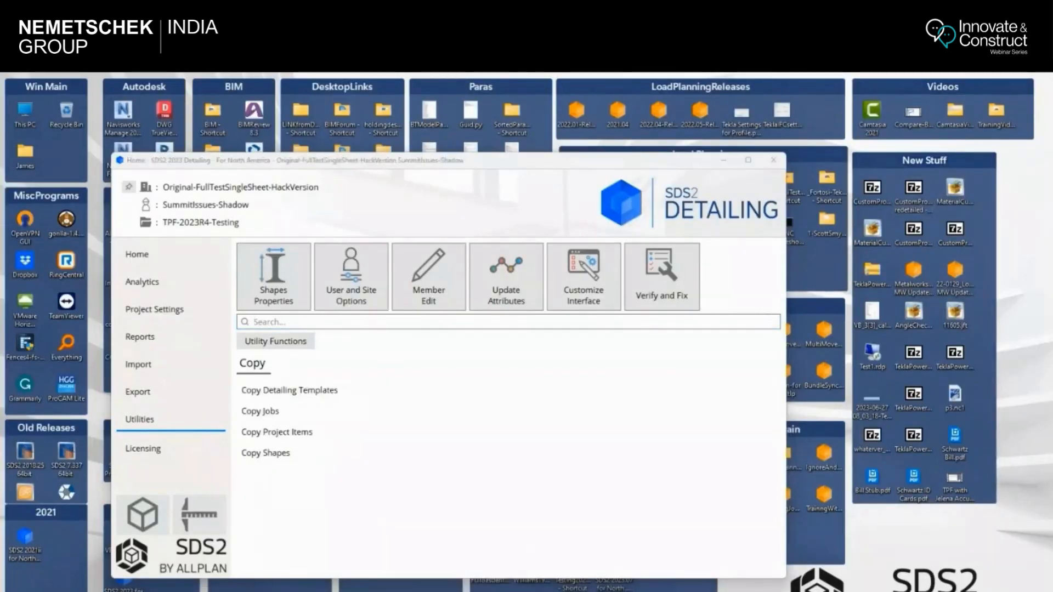
click(41, 91)
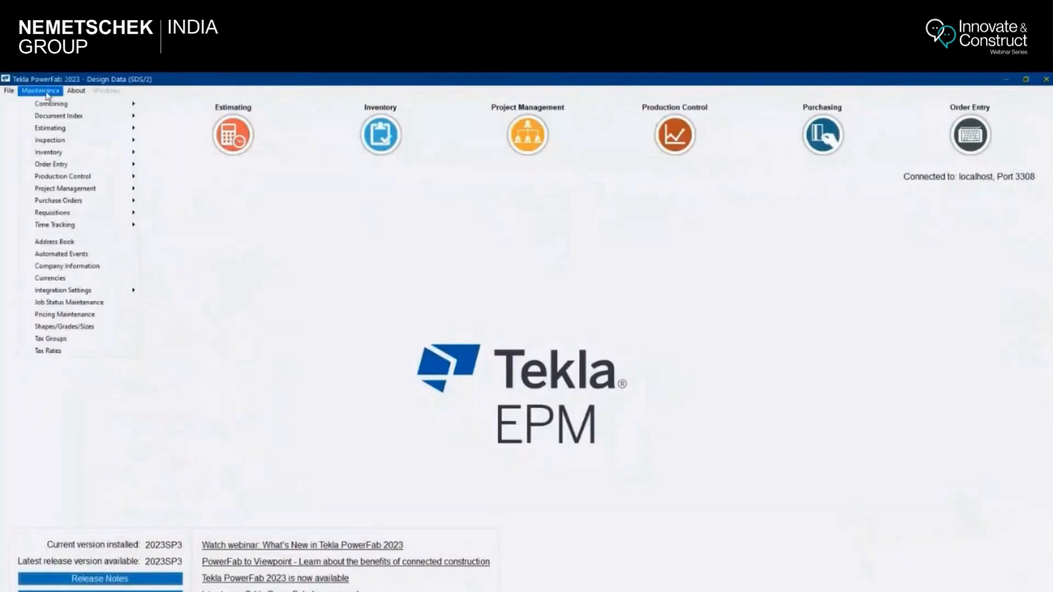
click(101, 329)
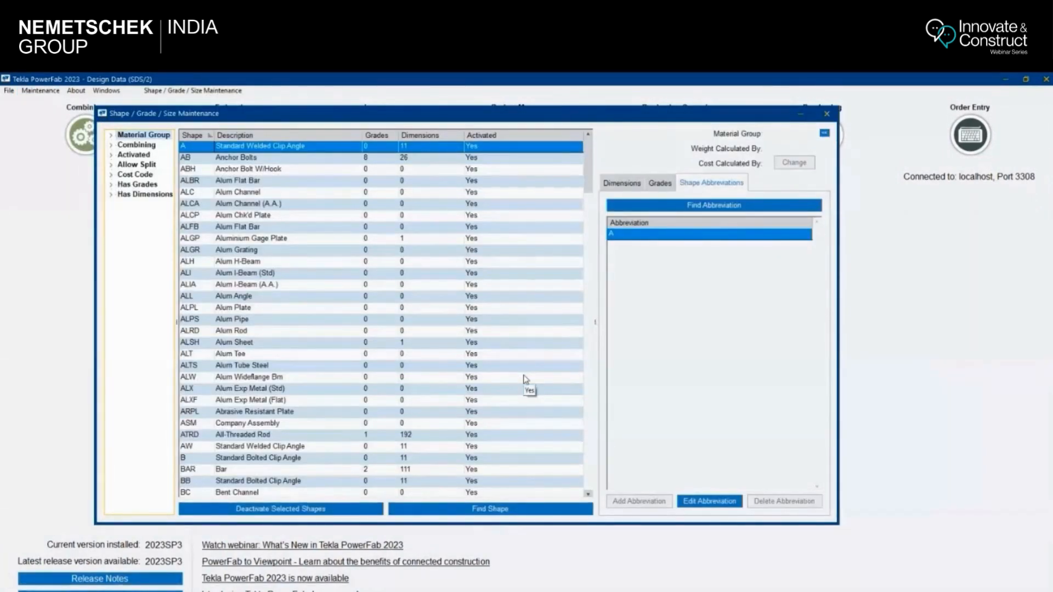
Step: Find the STD shape and examine its abbreviations, dimensions and grades
click(487, 509)
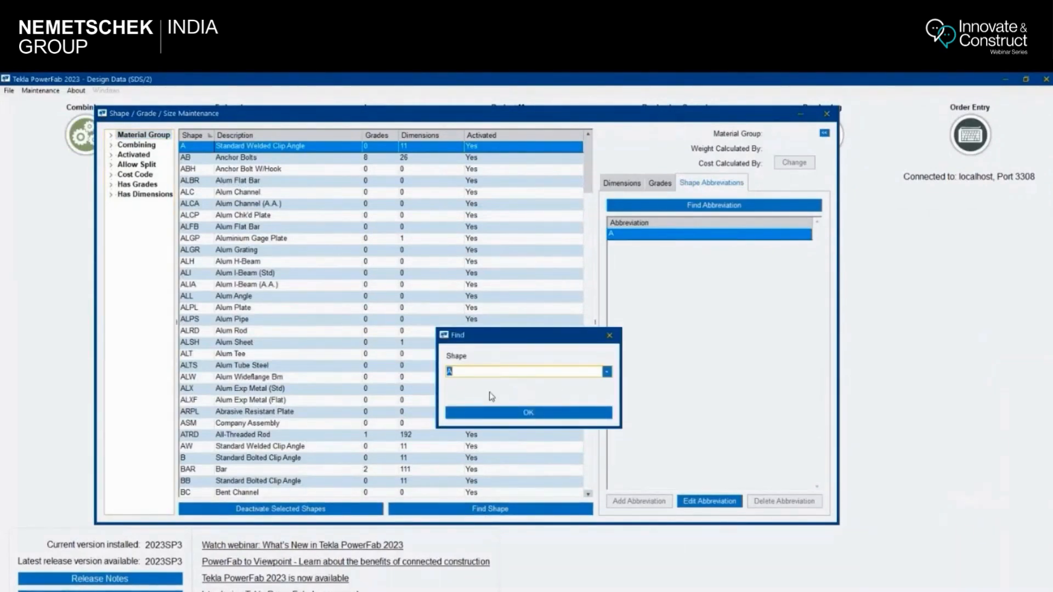
text(std)
click(495, 410)
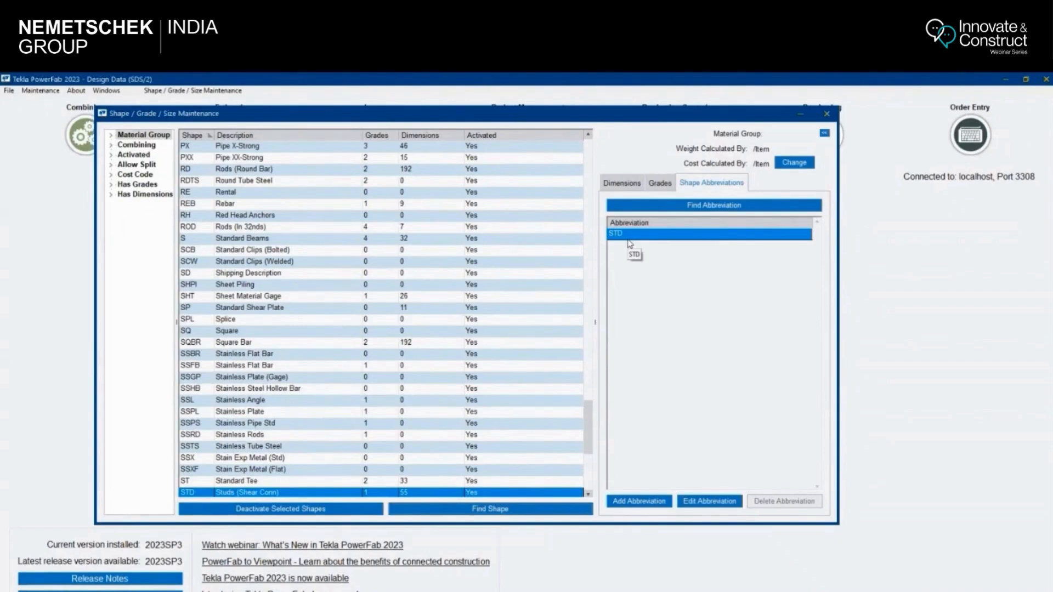
click(621, 183)
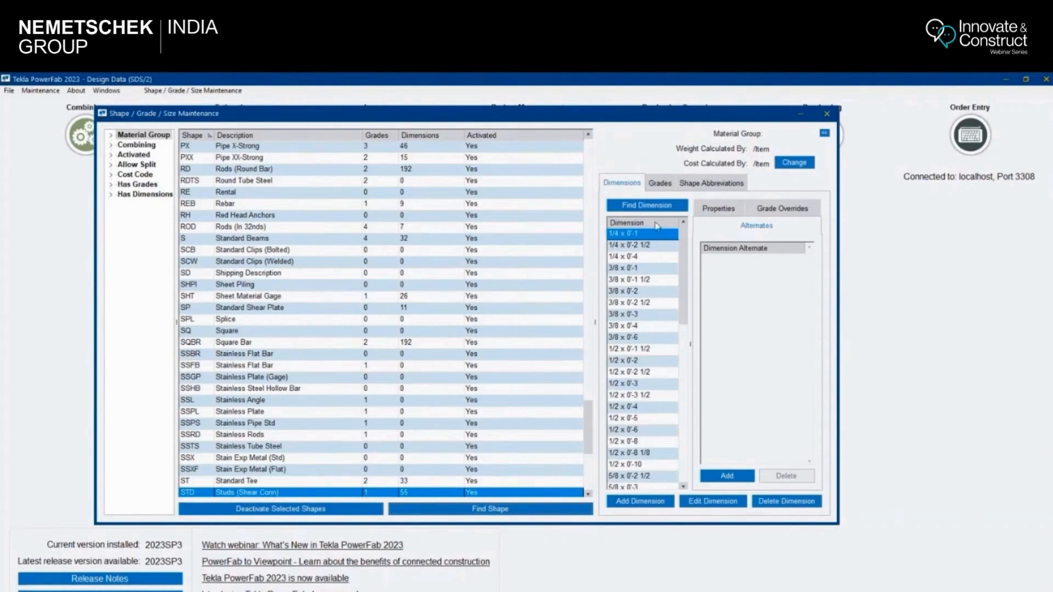
click(663, 185)
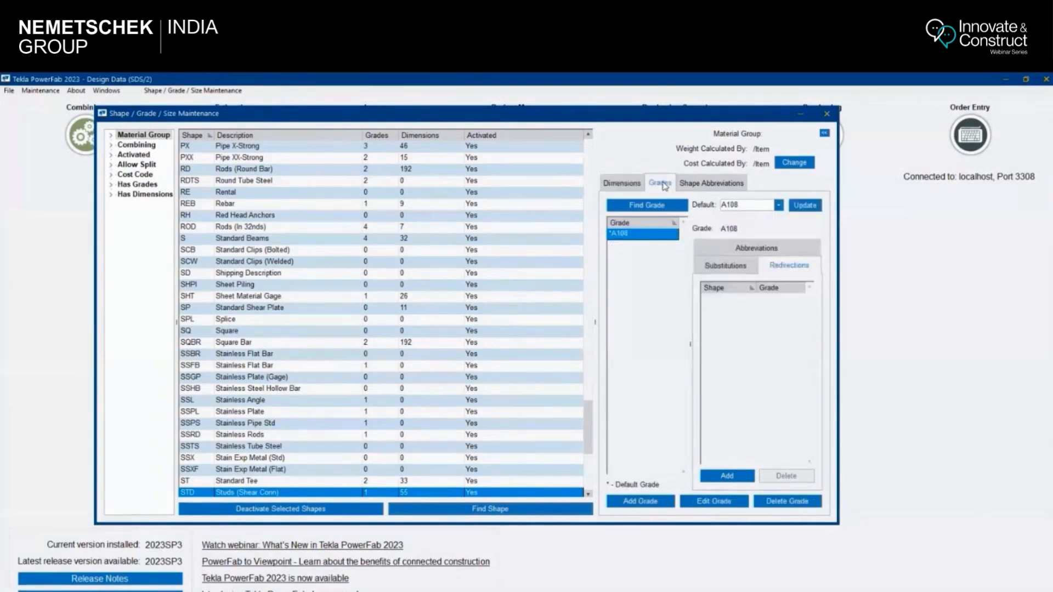
Step: Find the HSSR shape and go through its grades from A500C to A992, checking their redirections
click(485, 510)
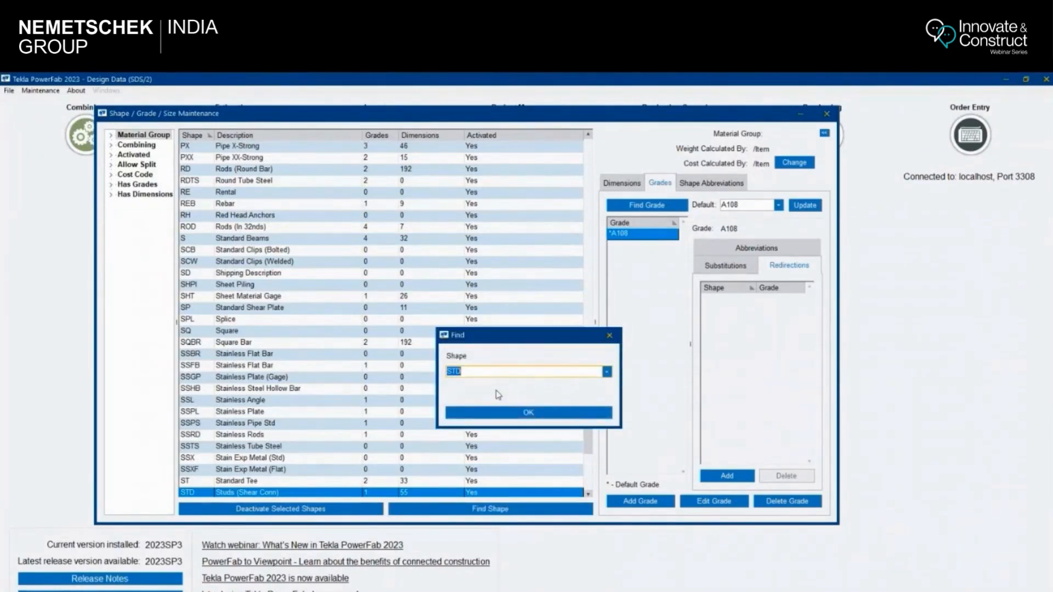
text(hssr)
click(529, 413)
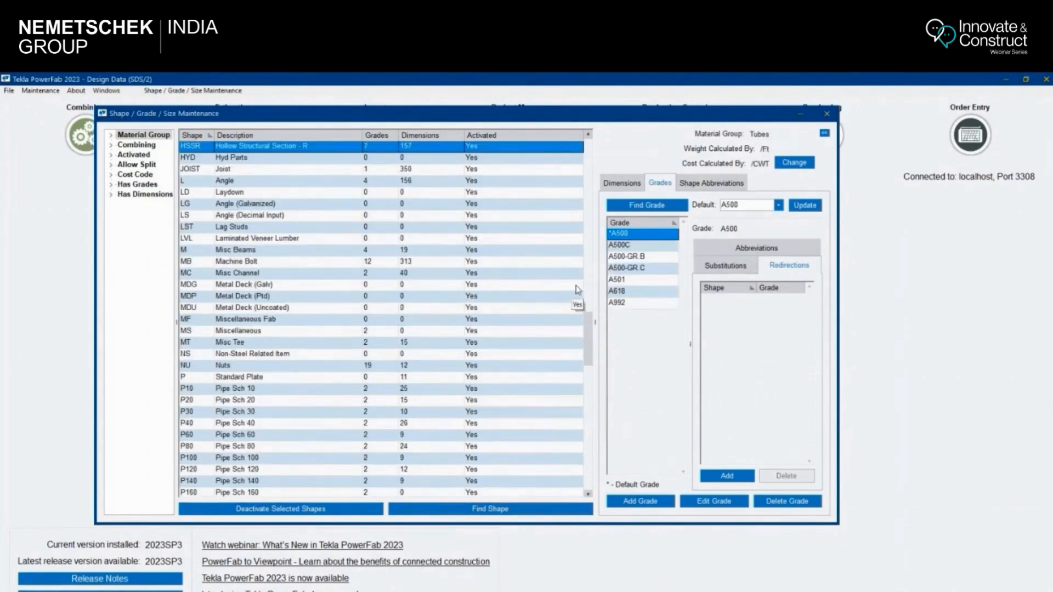
click(642, 246)
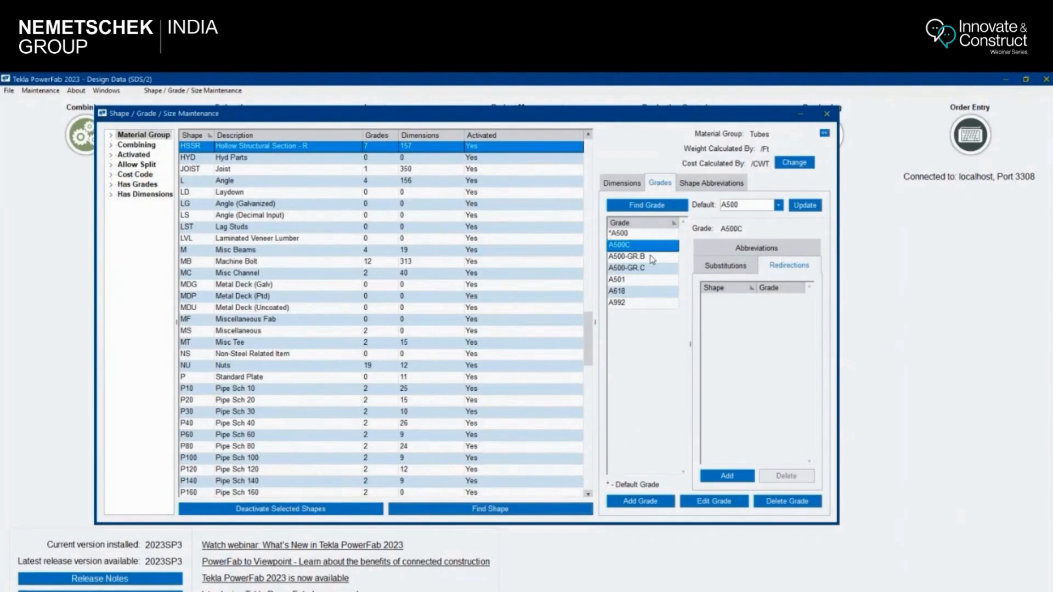
click(653, 256)
click(653, 279)
click(652, 291)
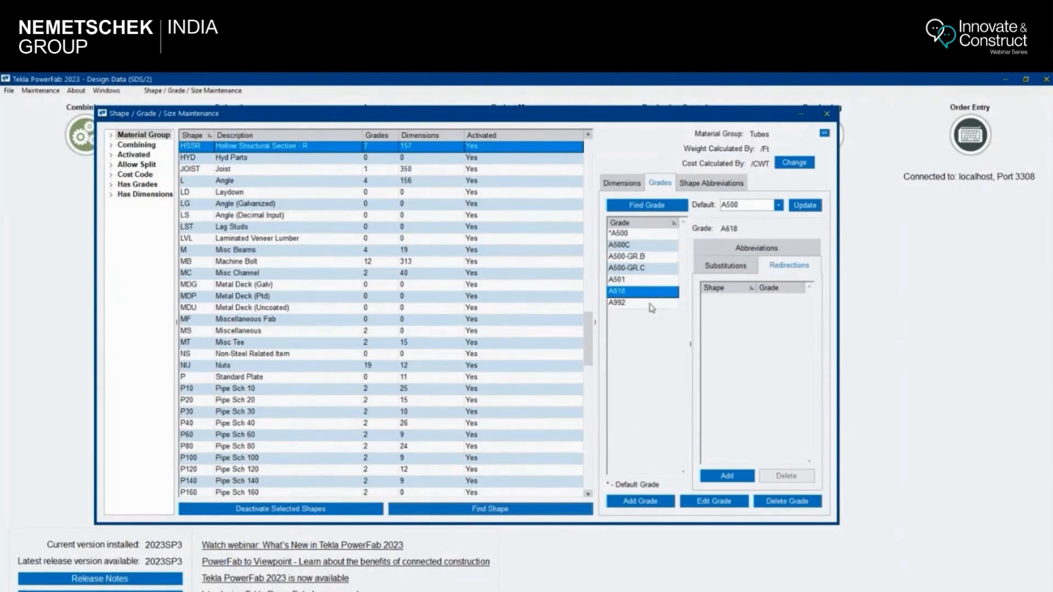
click(651, 303)
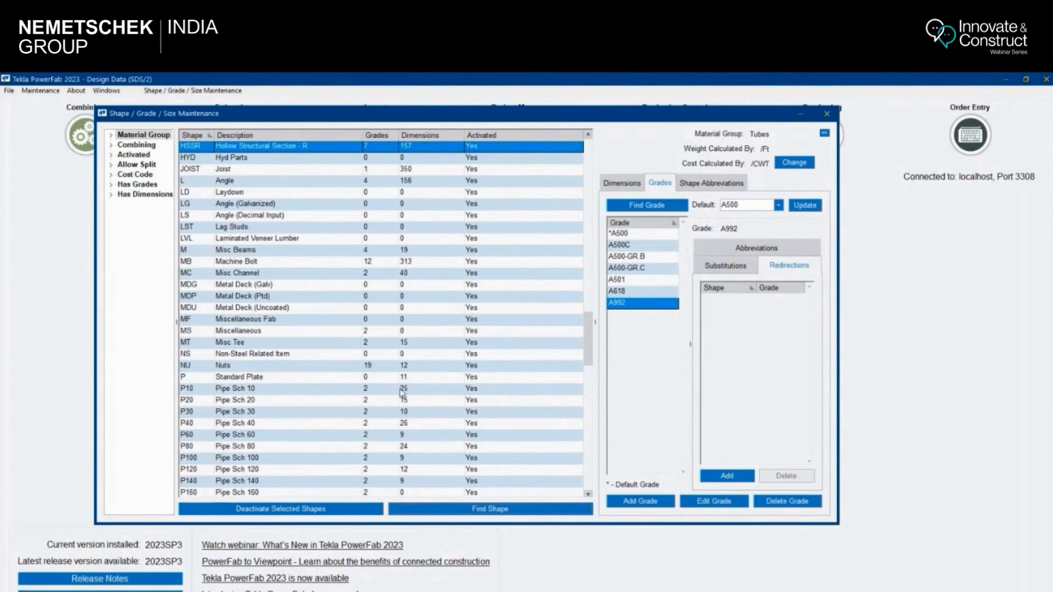
Step: Find the STD shape again and show its shape abbreviations
click(486, 510)
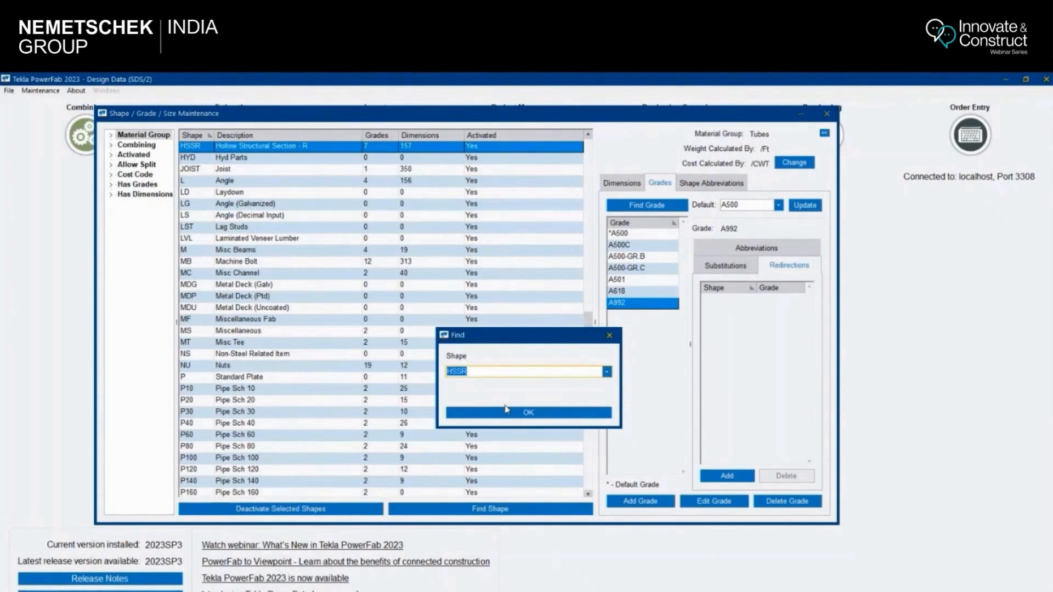
text(STD)
click(529, 413)
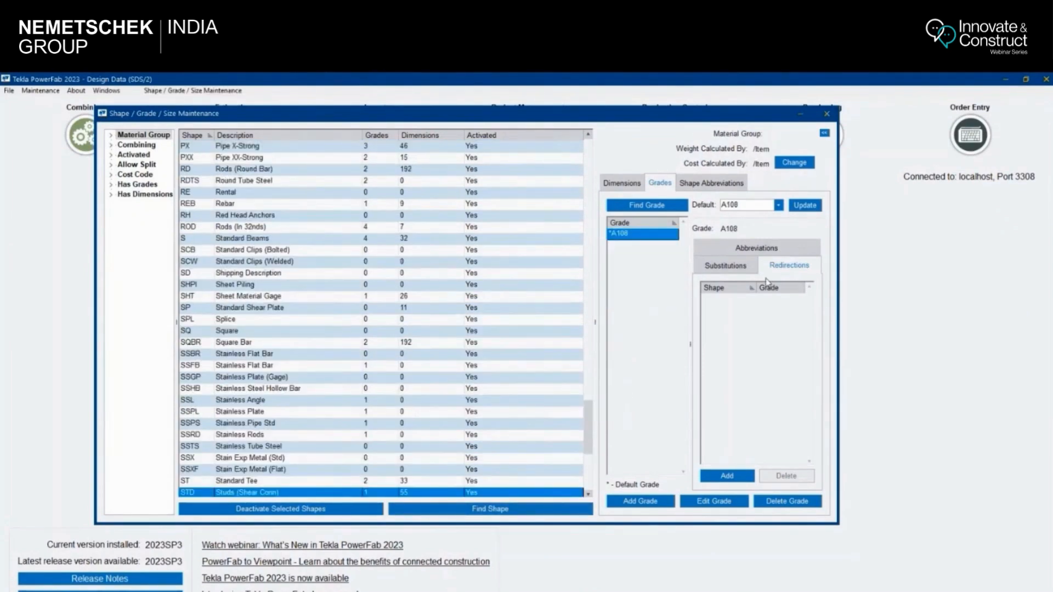
click(711, 183)
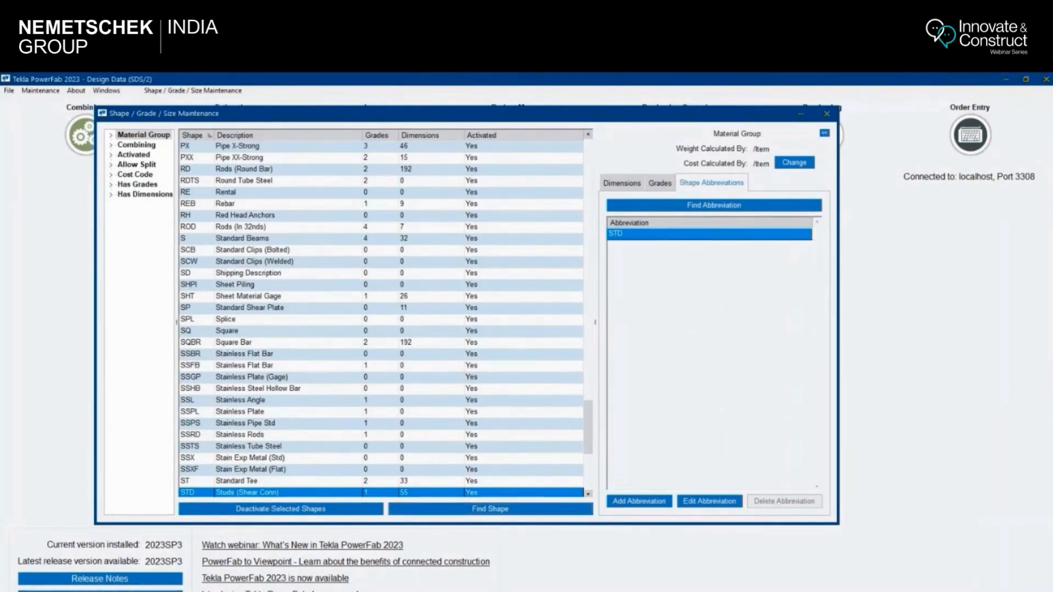
Step: Switch to SDS2 Detailing and open the prefixes in the fabricator's member and material piecemarking settings
mouse_move(480, 591)
click(442, 581)
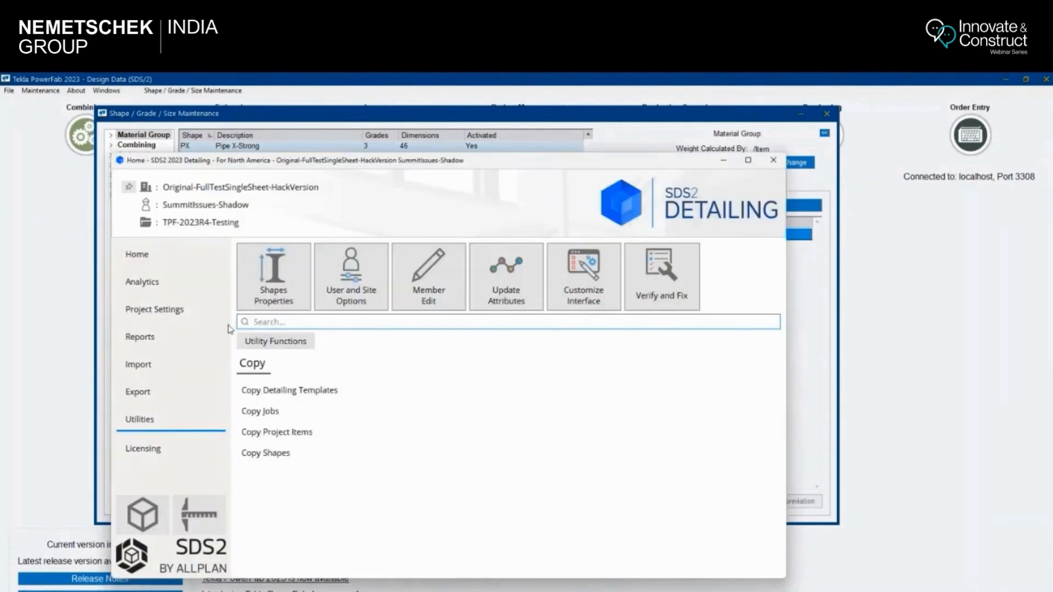
click(159, 311)
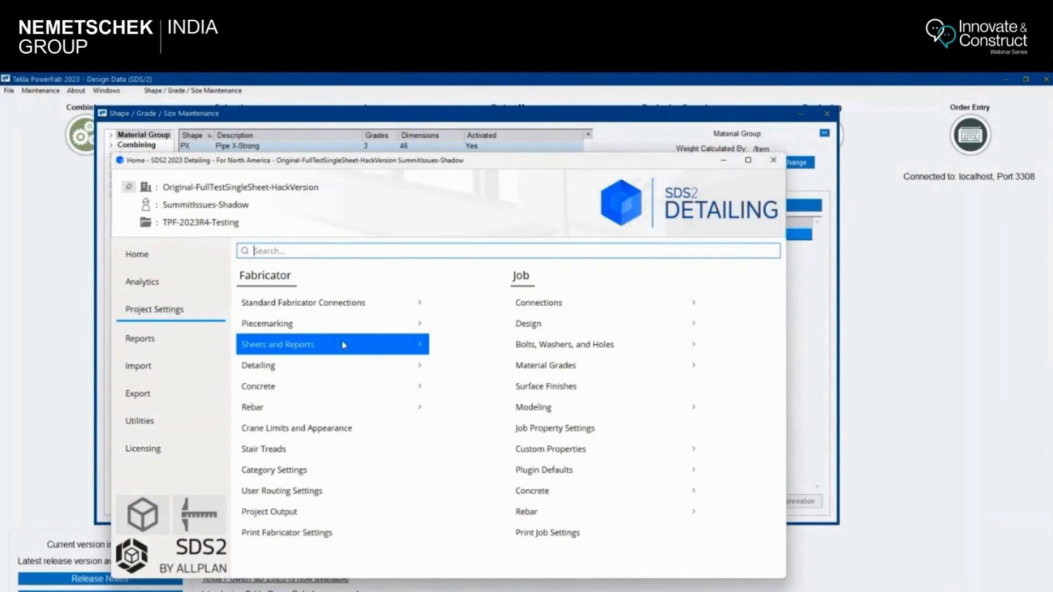
click(323, 324)
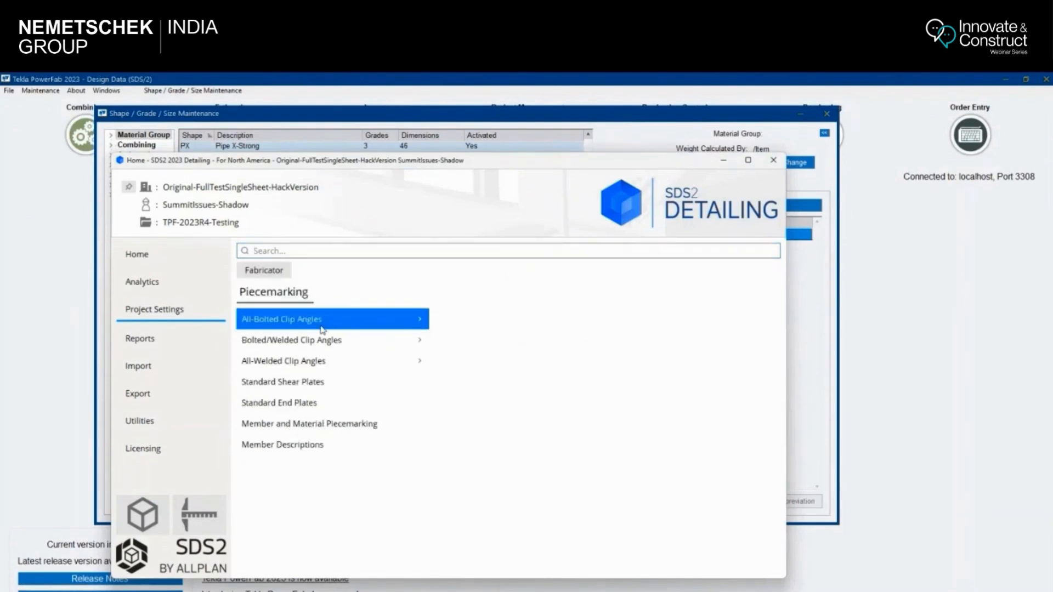
click(364, 427)
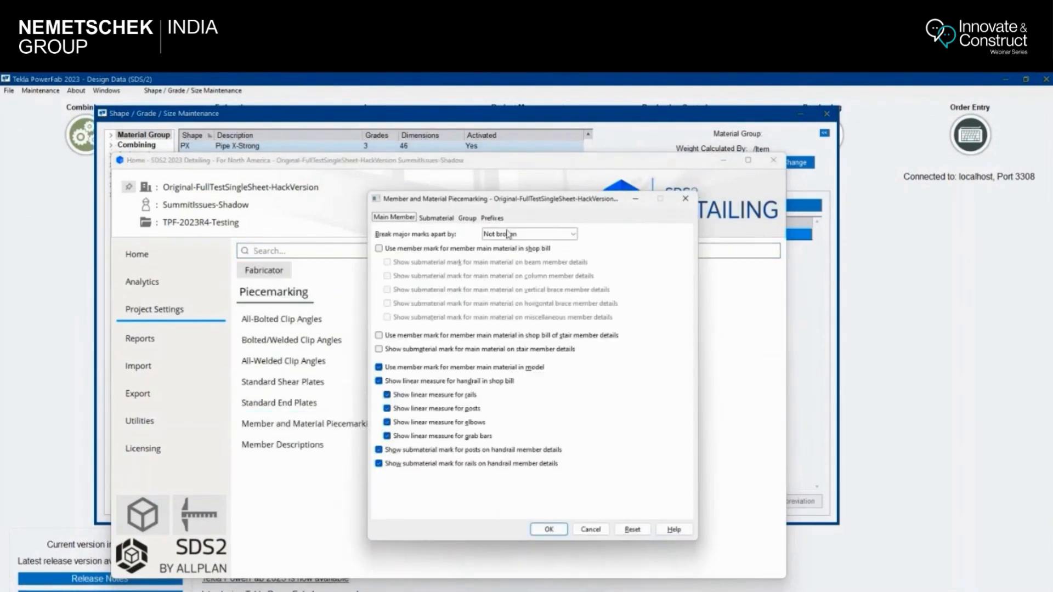
click(494, 220)
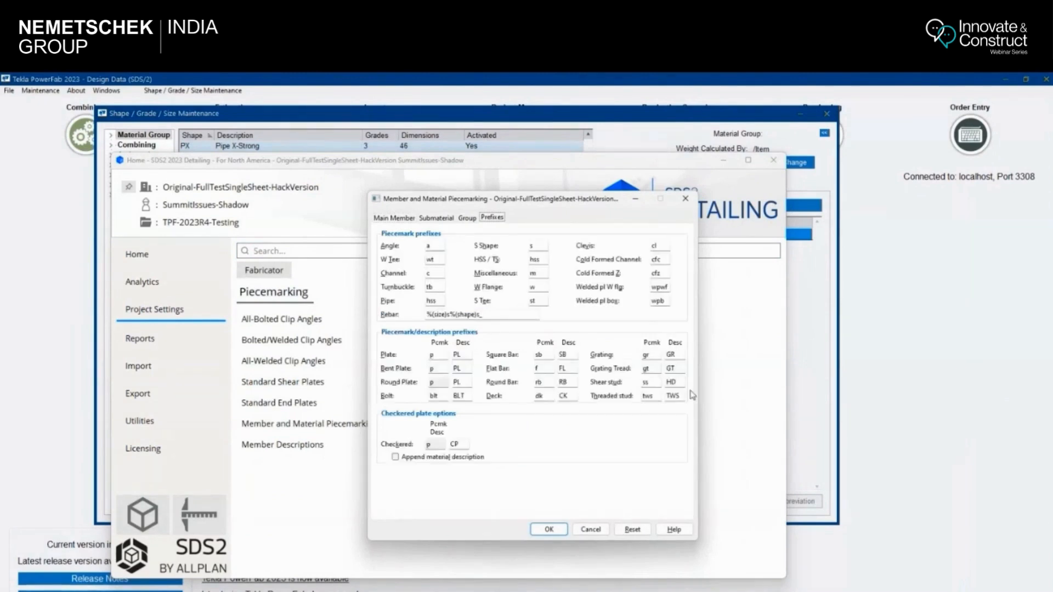
Step: Check the description prefixes for shear stud, grating tread and grating without changing them
key(alt+Tab)
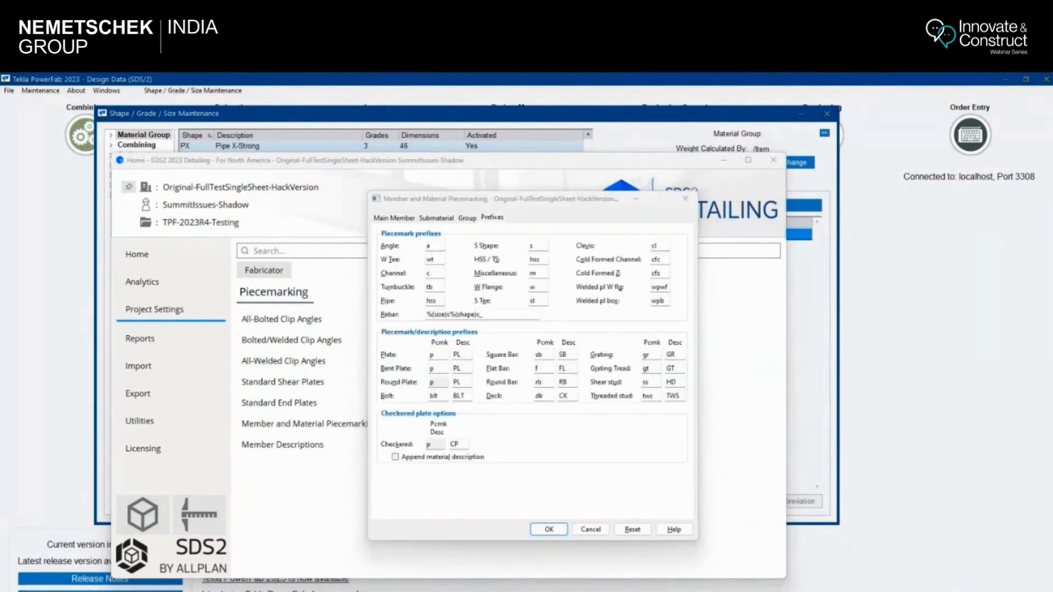
click(673, 382)
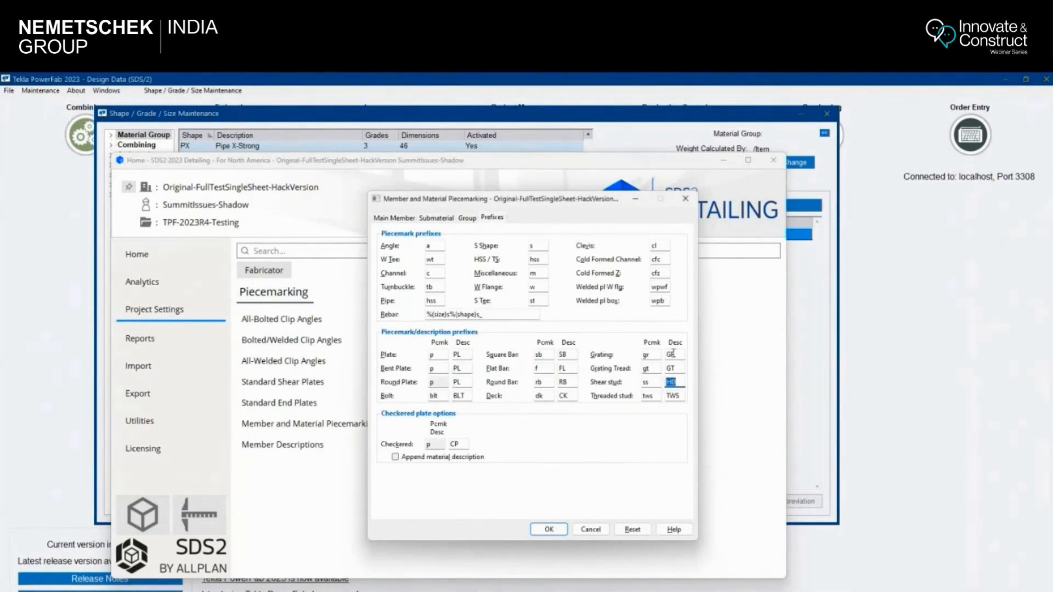
click(675, 368)
click(673, 354)
double_click(676, 382)
Step: Switch to Tekla PowerFab and view the Size List, Shape List and Grade List reports together with no filters set
click(606, 133)
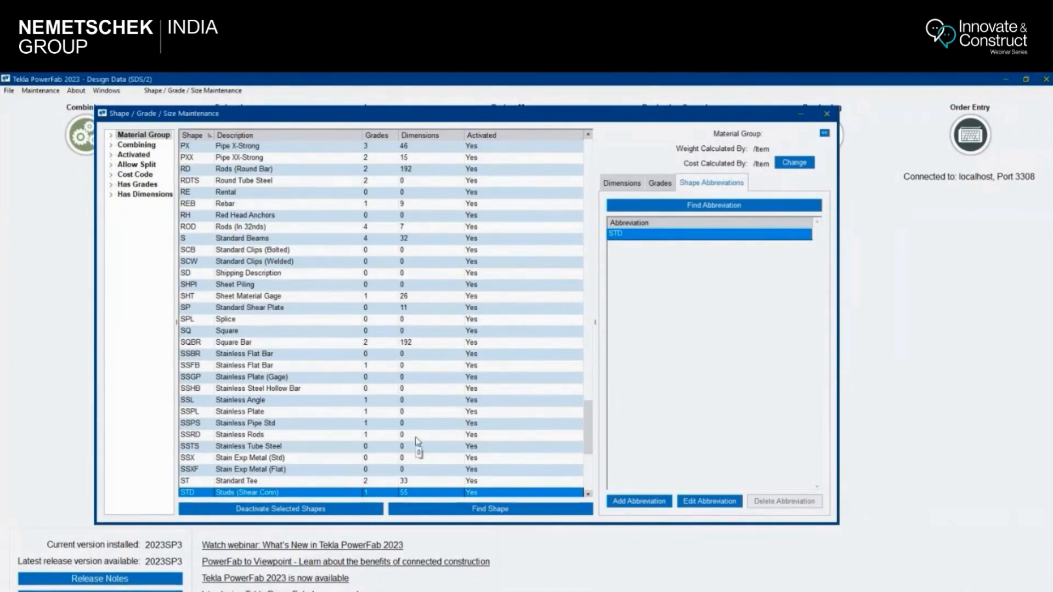
click(208, 91)
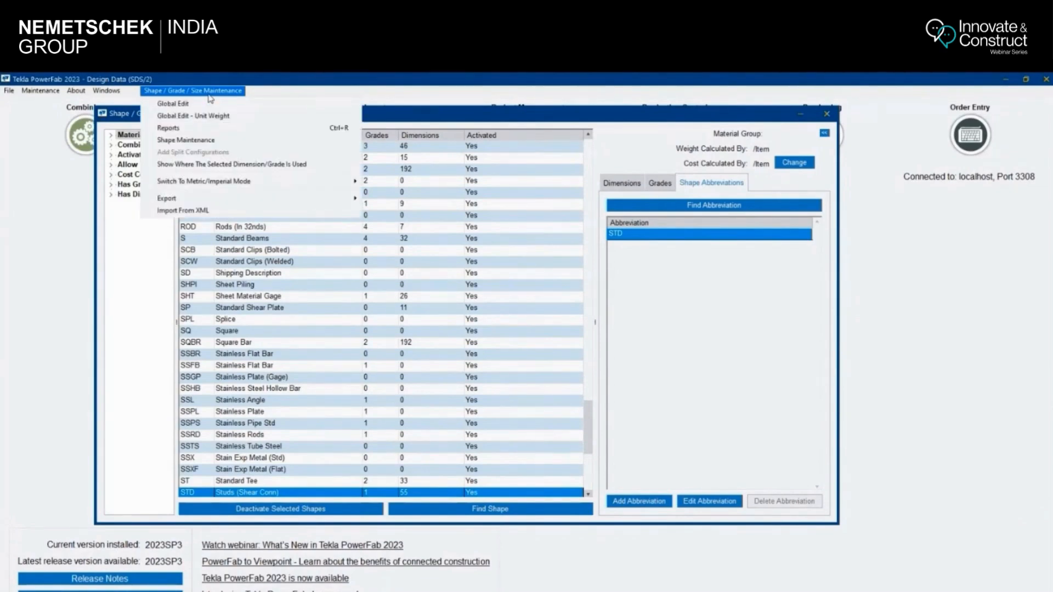
click(167, 128)
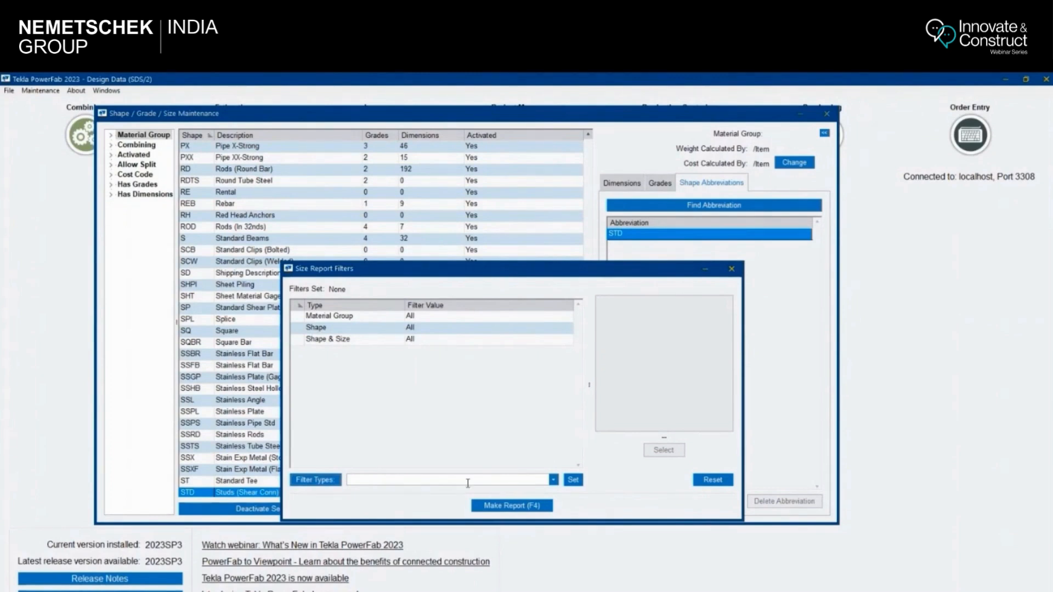
click(512, 506)
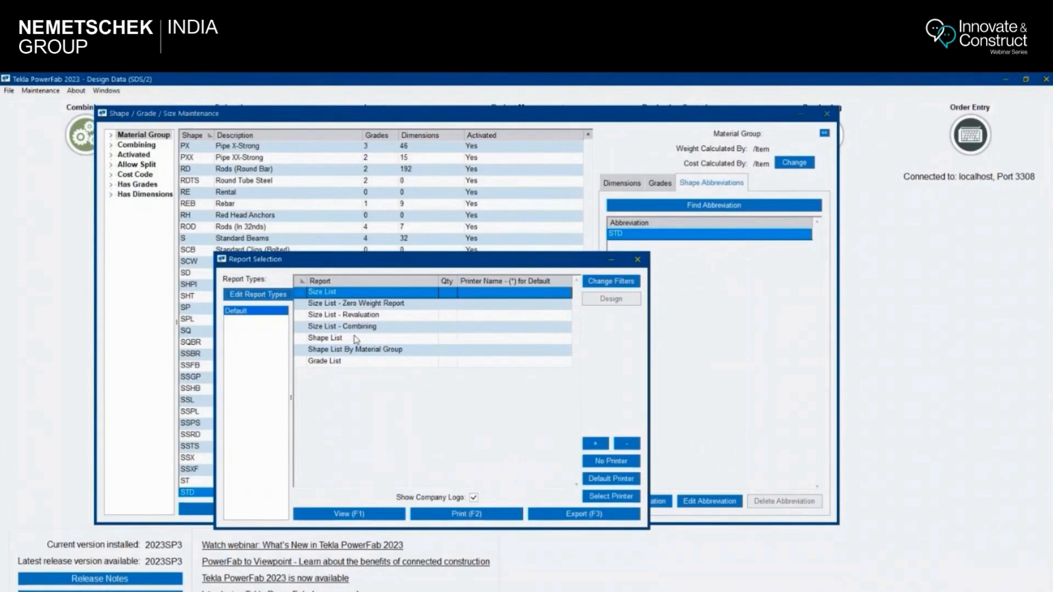
click(355, 338)
ctrl+click(360, 362)
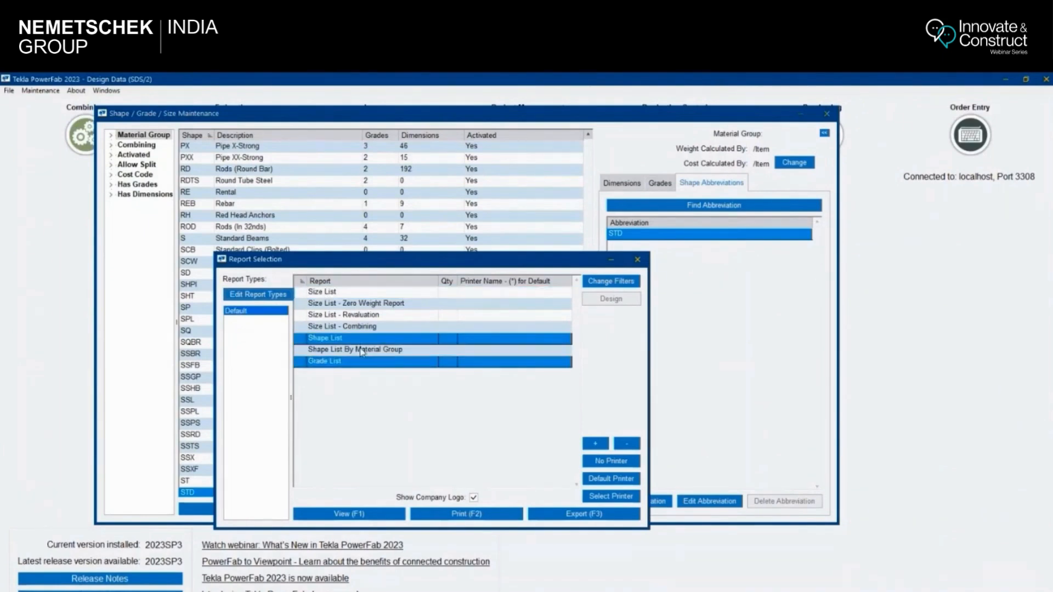
ctrl+click(355, 293)
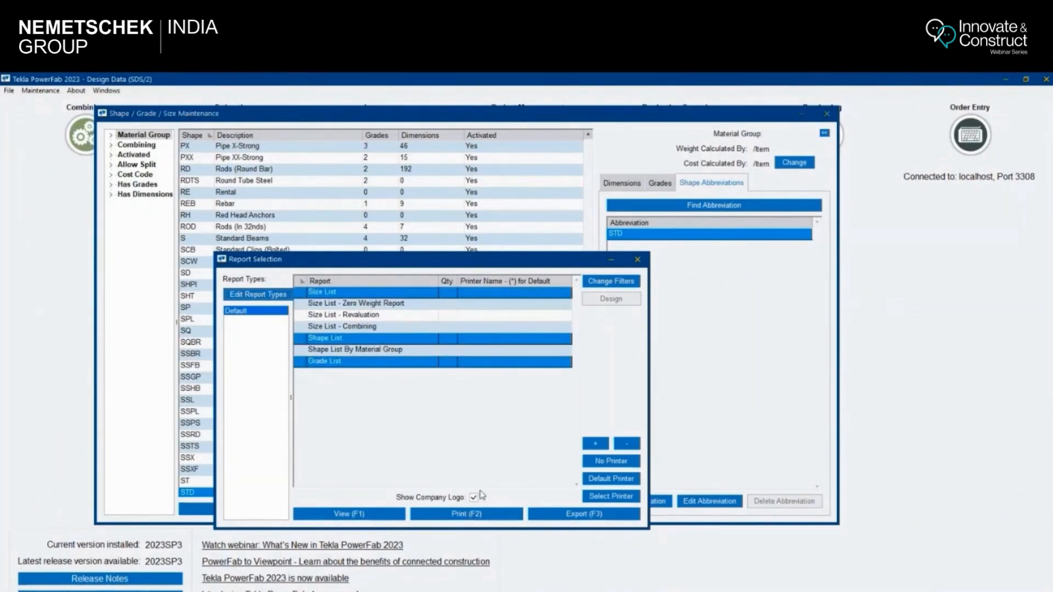
click(362, 515)
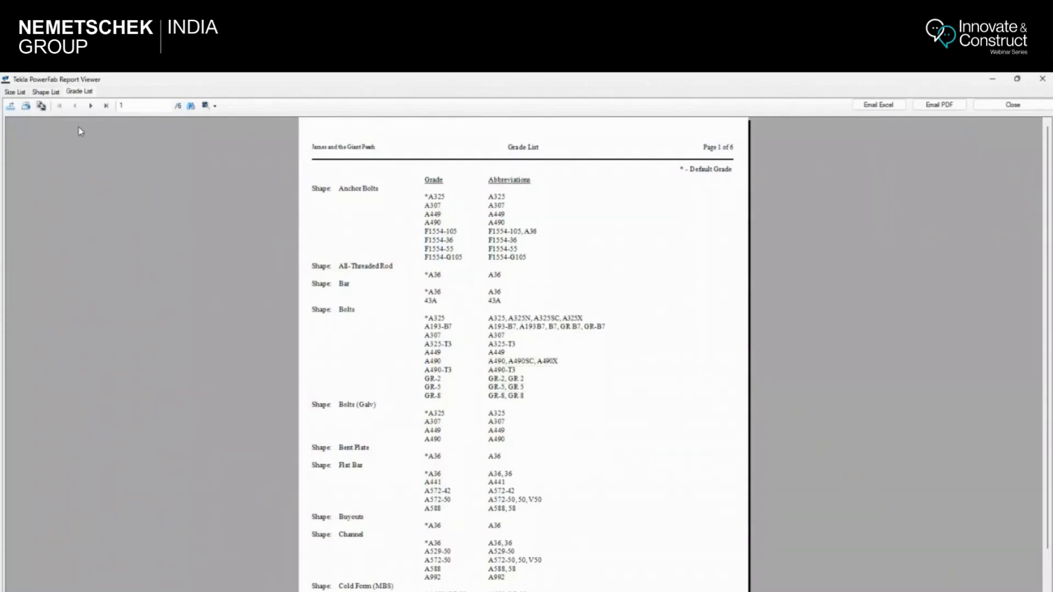
Step: Look through the Shape List report's abbreviations and dimension formats and close the report viewer
click(15, 92)
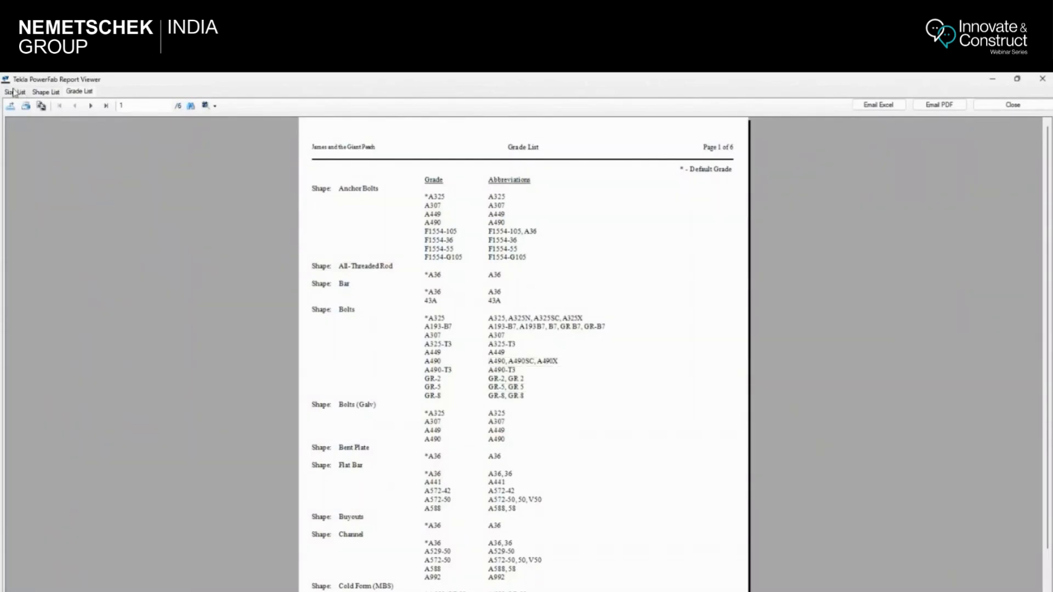
click(45, 92)
scroll(470, 362, down, 3)
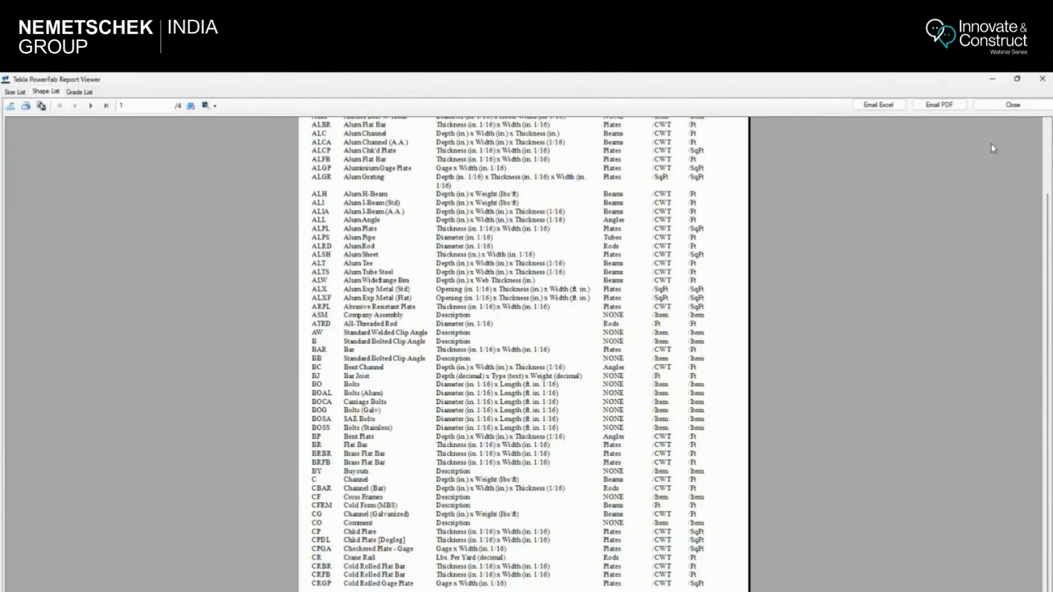
click(1043, 80)
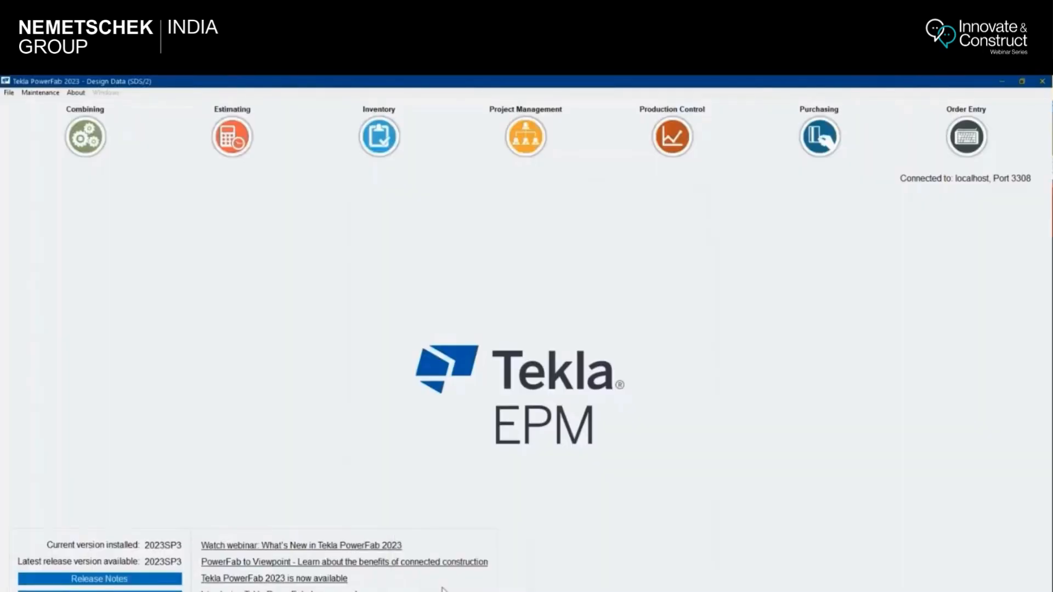
mouse_move(477, 591)
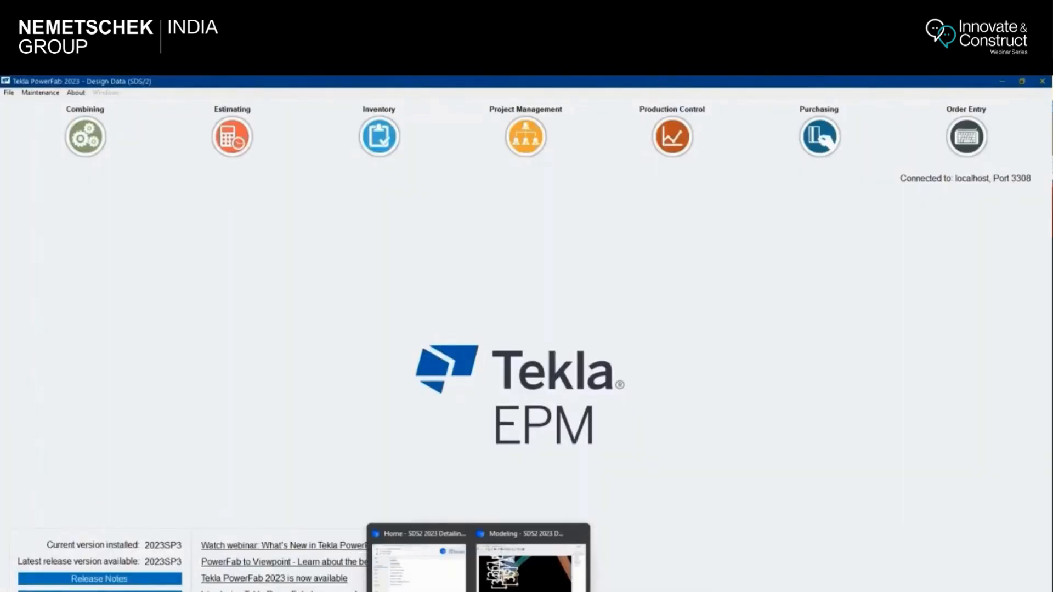
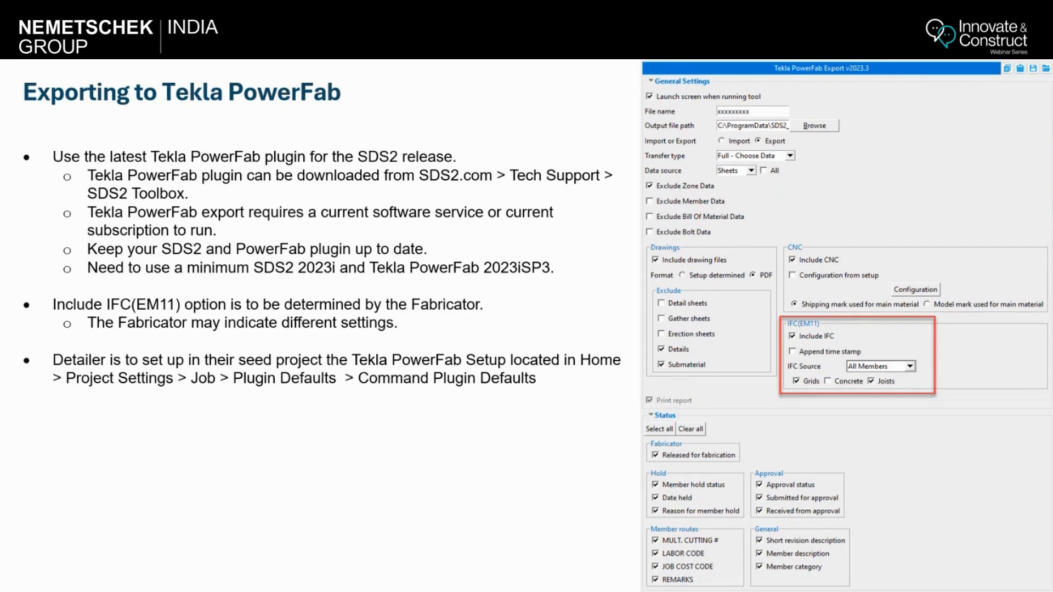
key(Right)
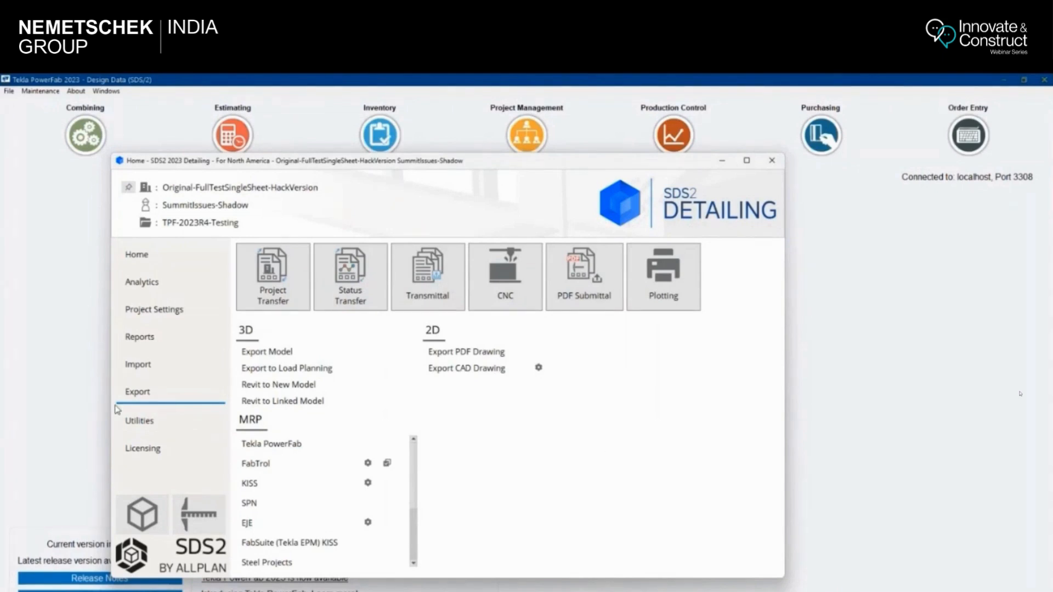
Step: In the SDS2 job's project settings, open Tekla PowerFab Setup from the command plugin defaults
click(172, 310)
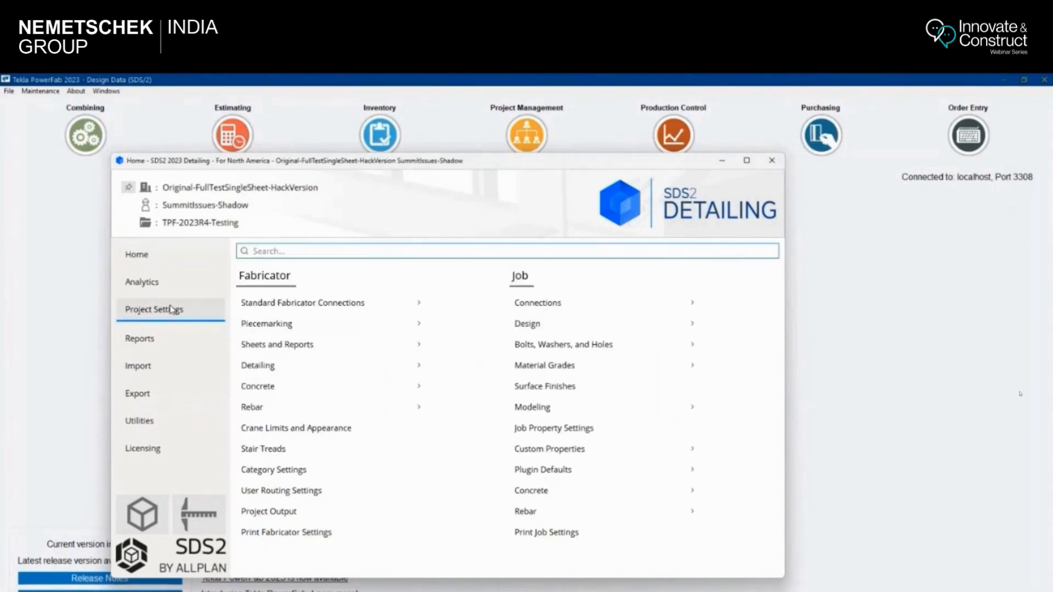
click(596, 473)
double_click(300, 322)
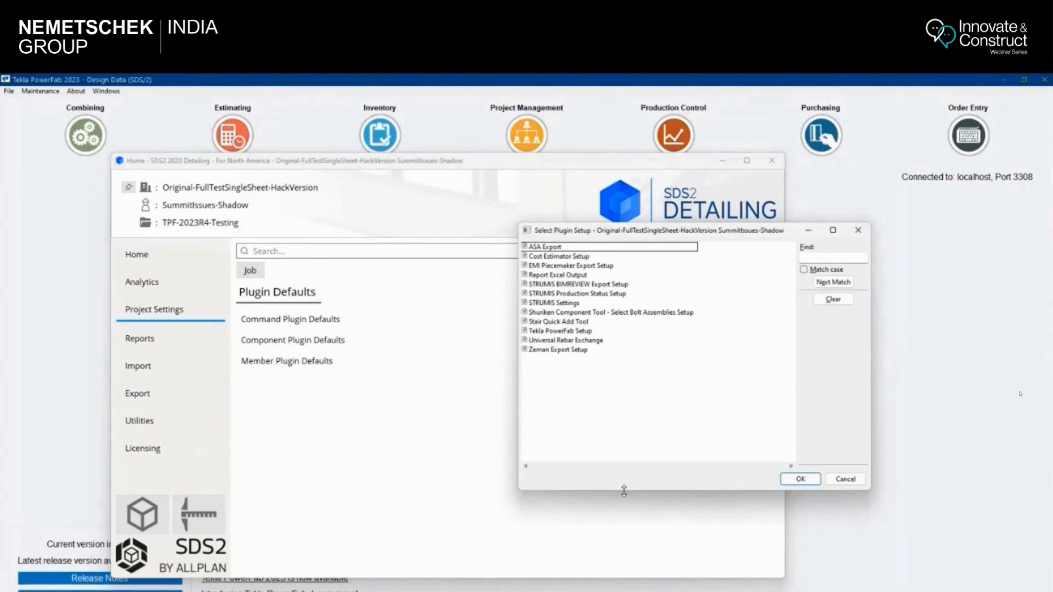
click(567, 331)
click(800, 479)
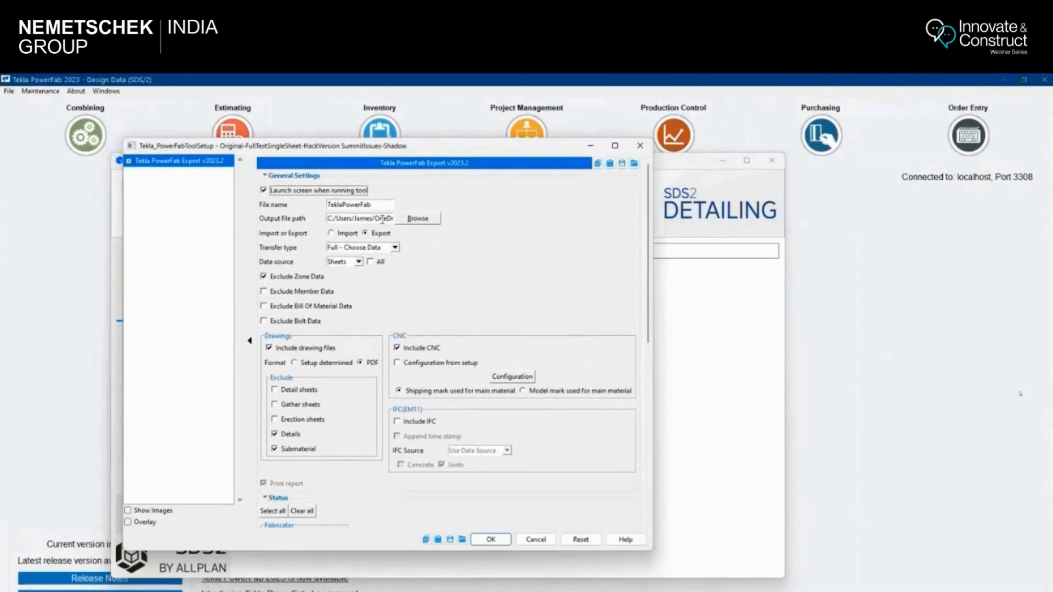
Step: Check the export's file name, output folder and transfer type options without changing them
double_click(376, 207)
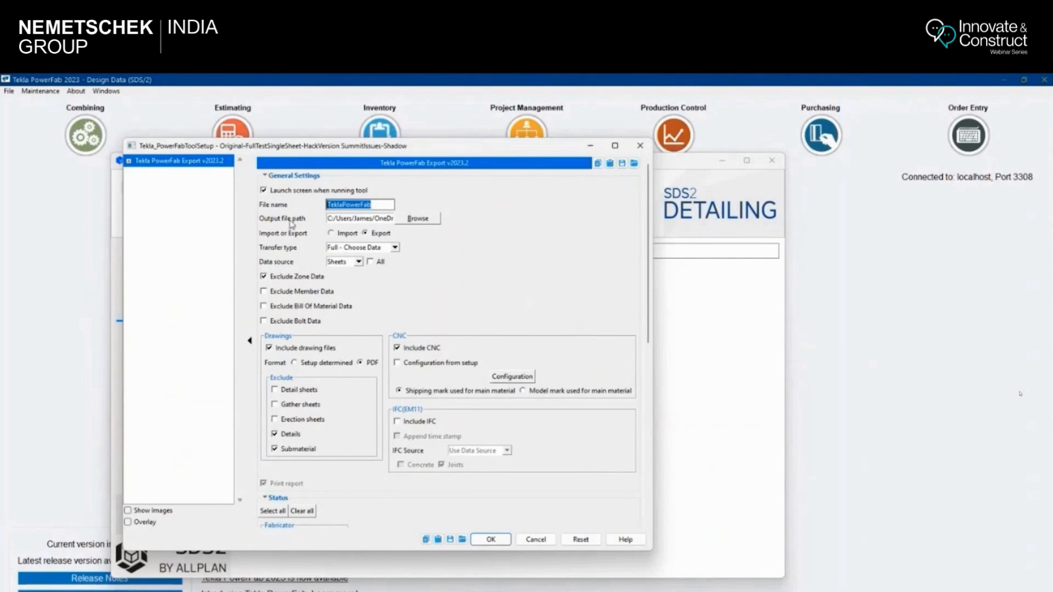
click(419, 218)
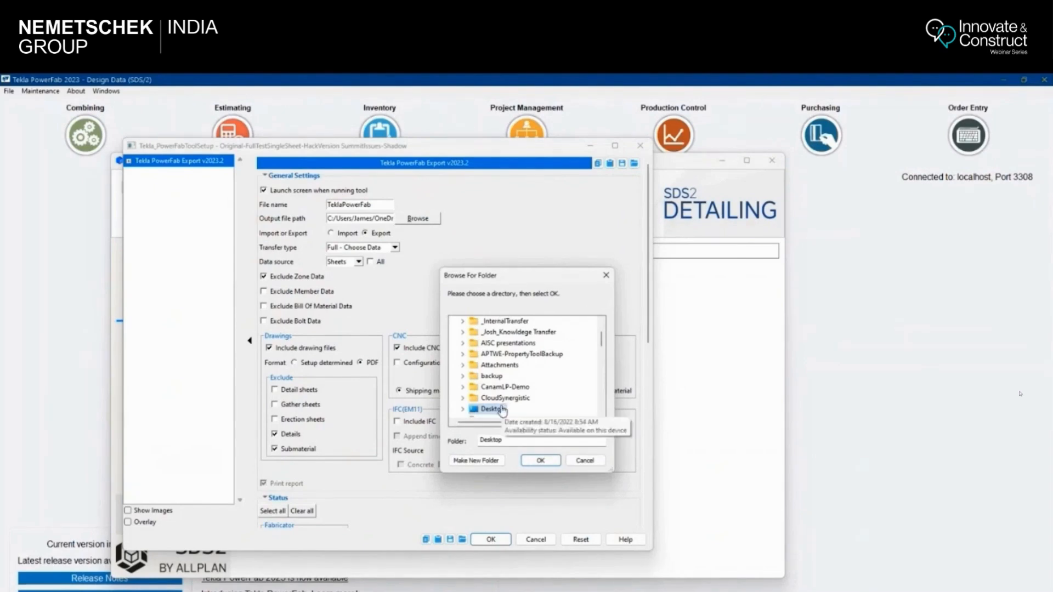
click(585, 460)
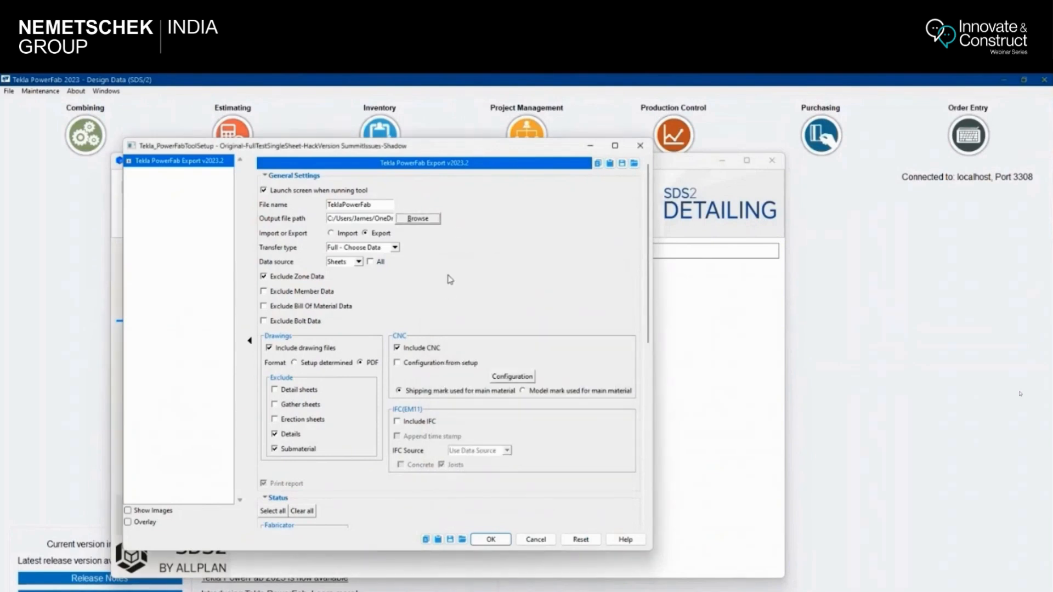
click(394, 248)
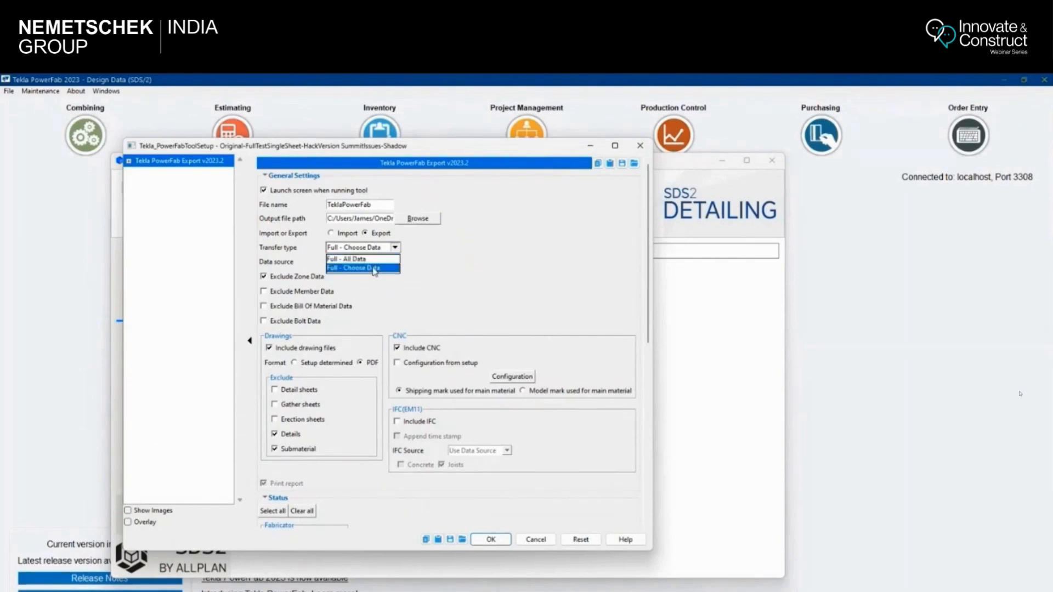
click(458, 273)
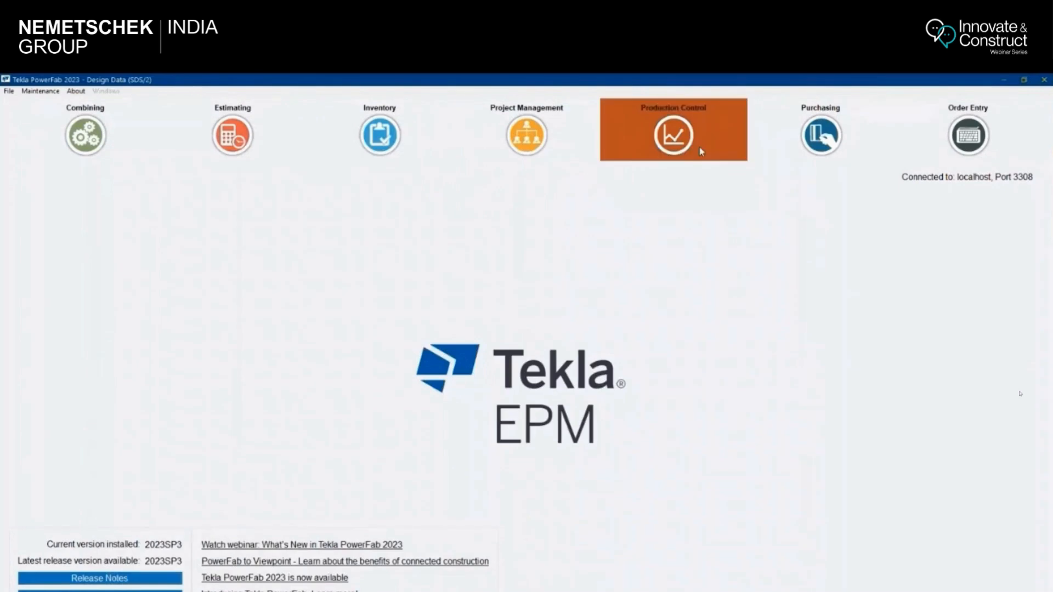
Step: Review the lot numbers of the NASCC job in PowerFab's Production Control, close it and return to the SDS2 PowerFab export setup
click(701, 151)
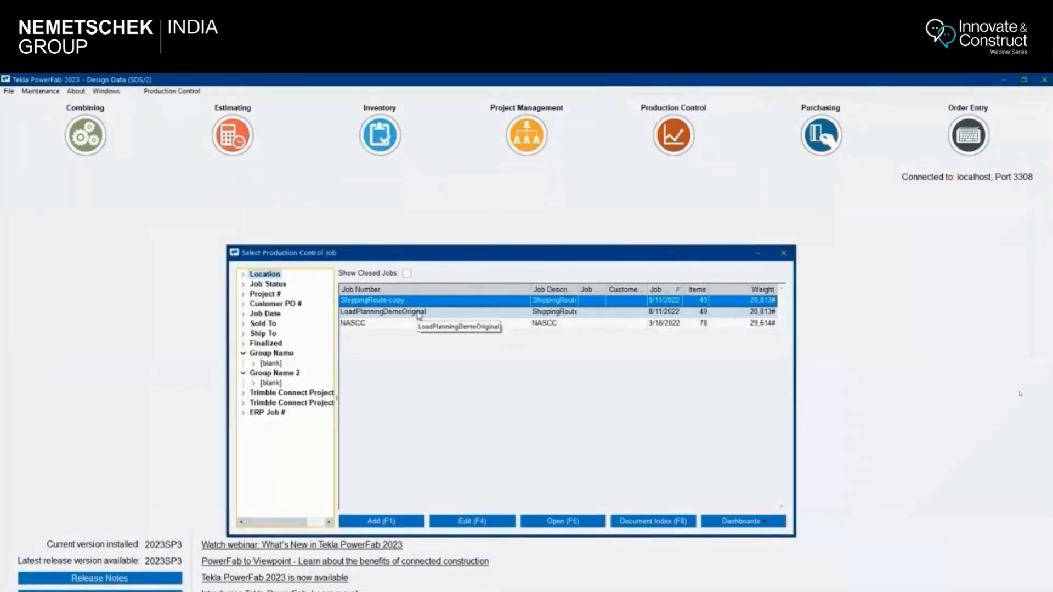
double_click(372, 329)
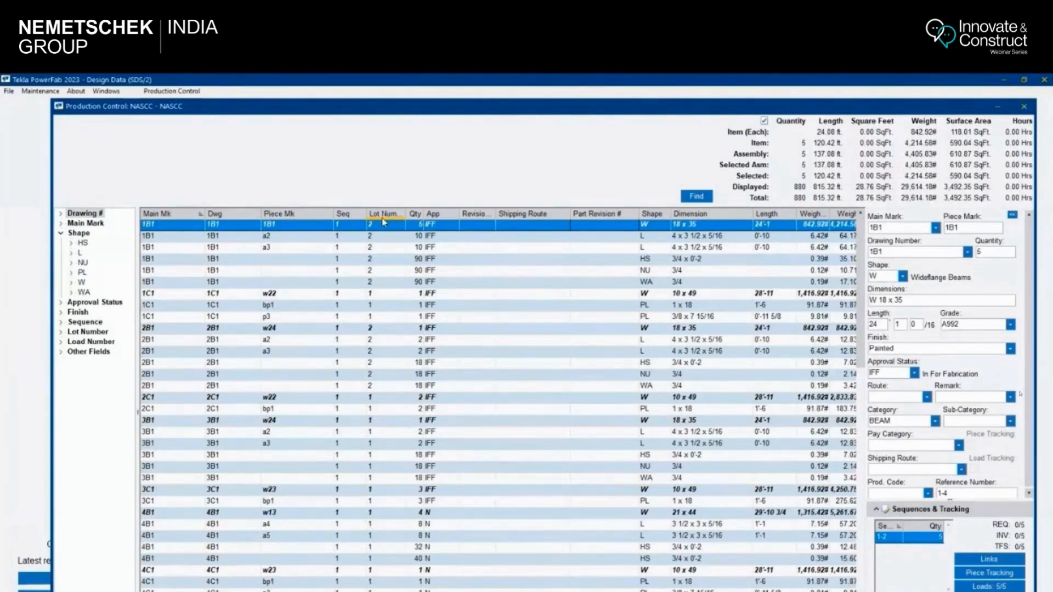
click(1024, 109)
mouse_move(480, 591)
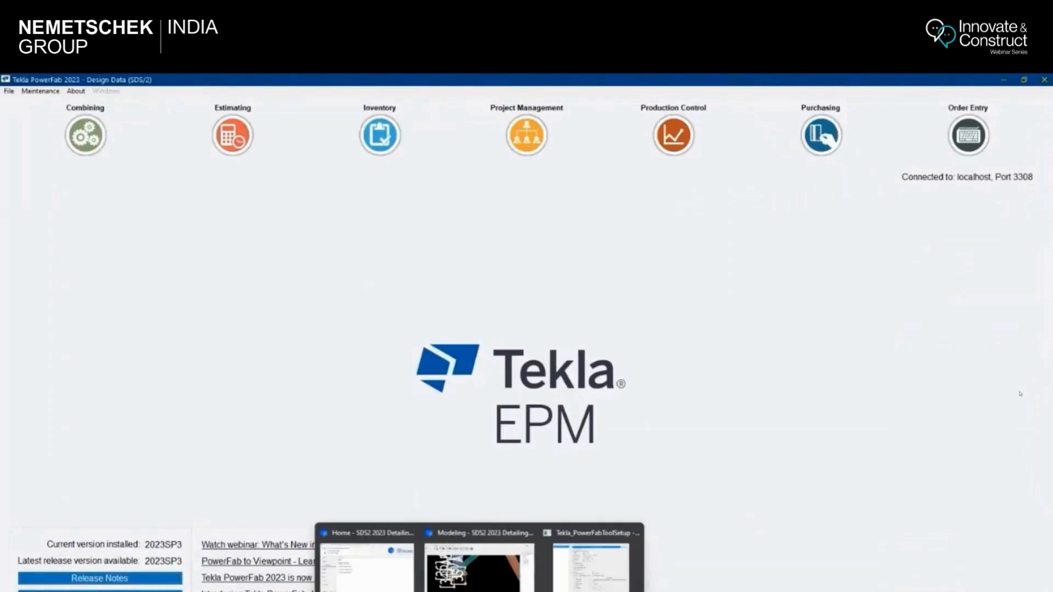
click(591, 565)
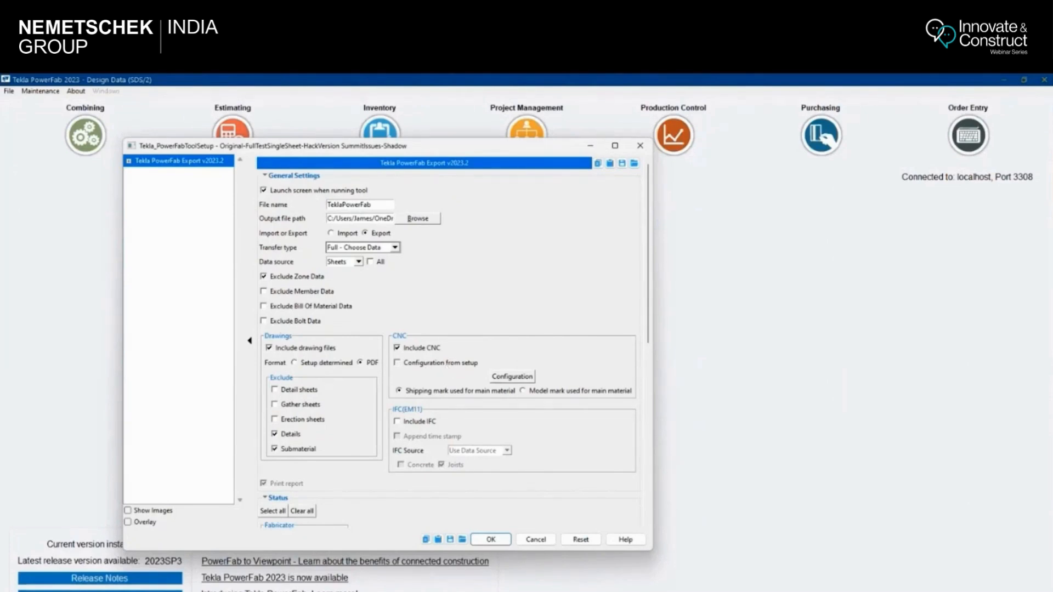
Step: Switch to the SDS2 Home window and show the CNC export dialog with its DSTV configuration
mouse_move(578, 585)
click(395, 580)
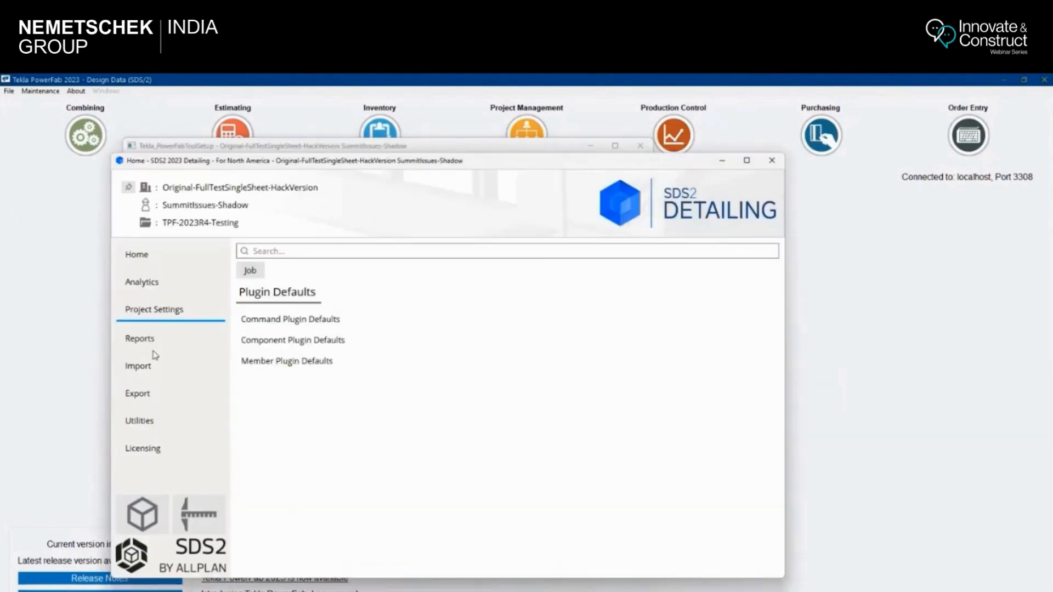
click(140, 394)
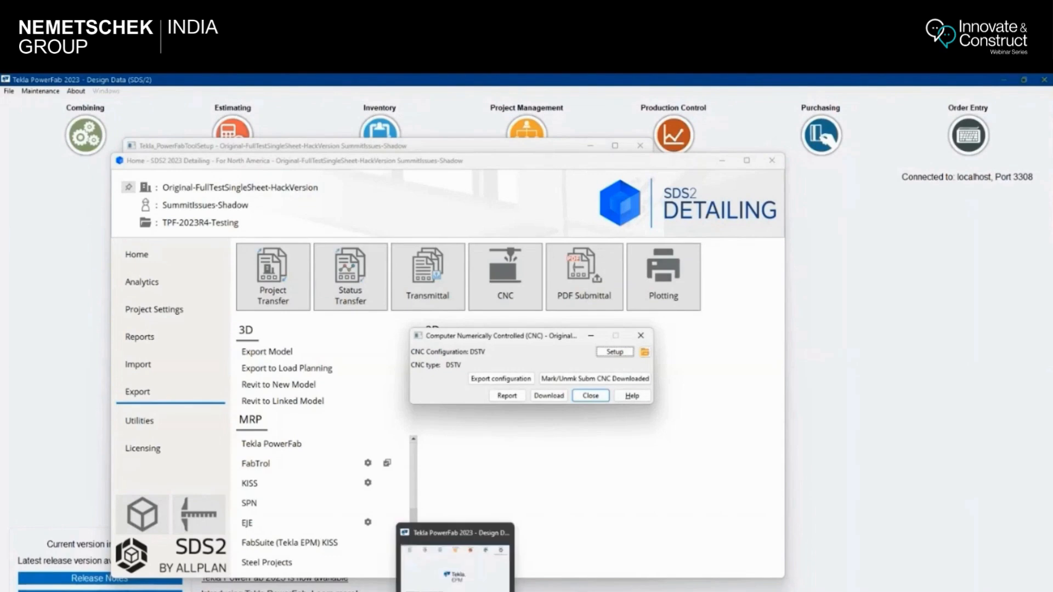
Step: In the PowerFab export setup, try adding DXF Plate alongside DSTV in the CNC configuration, deselect it and cancel
mouse_move(585, 557)
click(540, 562)
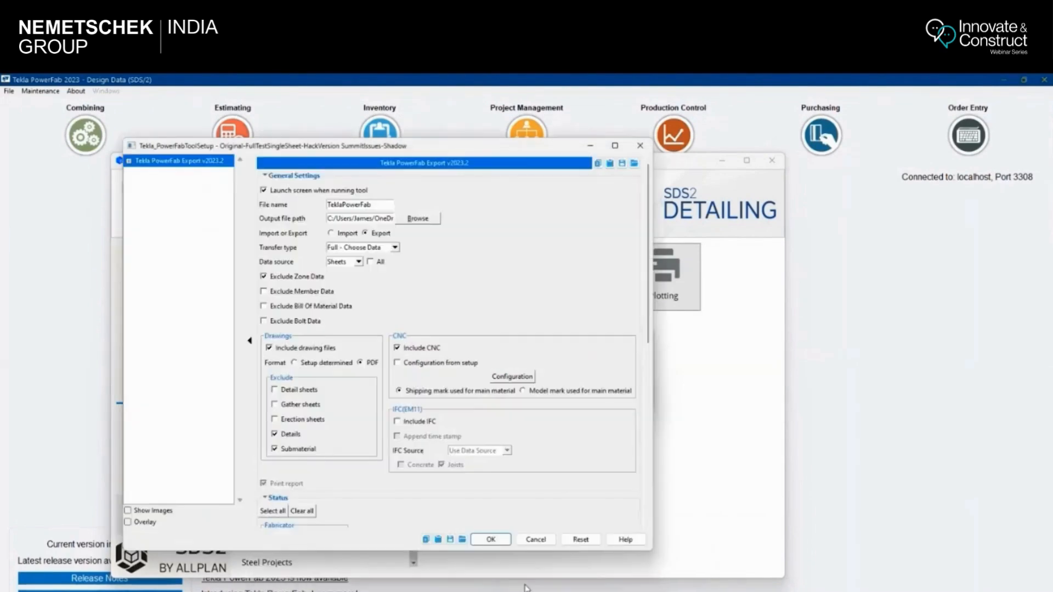
click(518, 376)
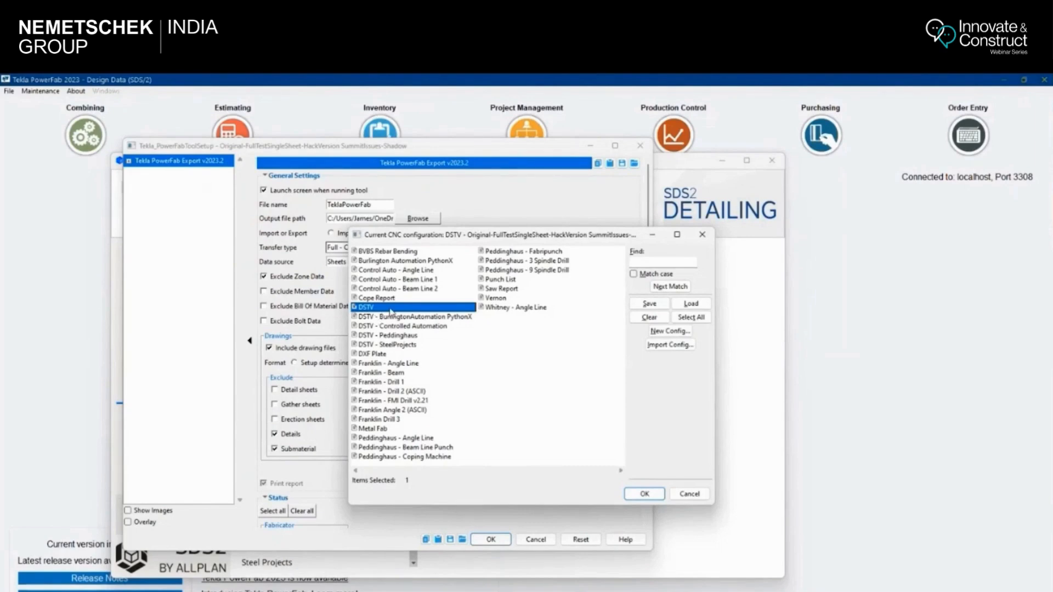
ctrl+click(391, 354)
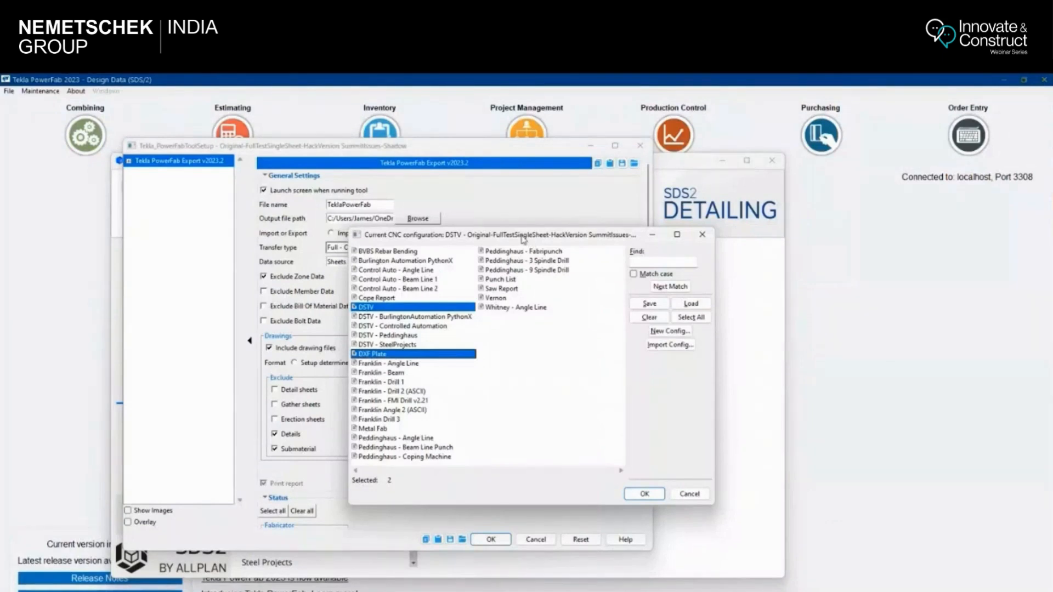
drag(523, 239, 764, 252)
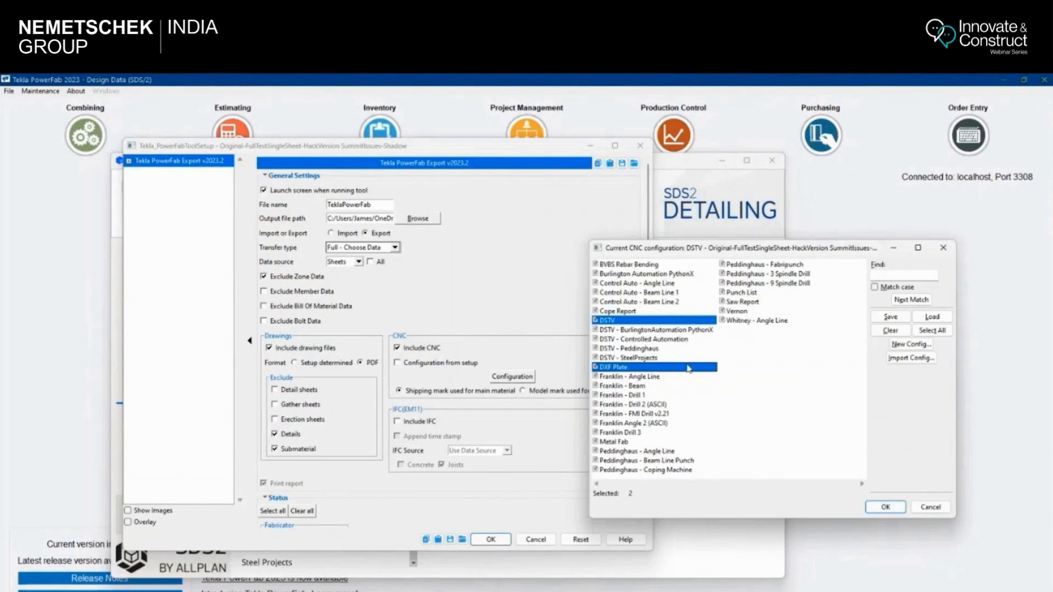
ctrl+click(677, 369)
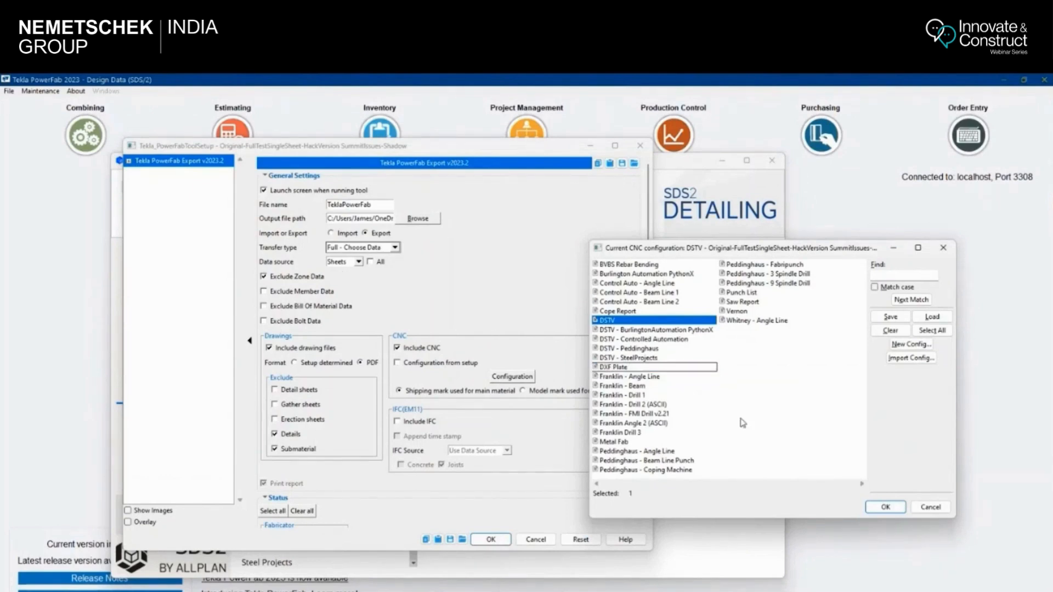
click(938, 508)
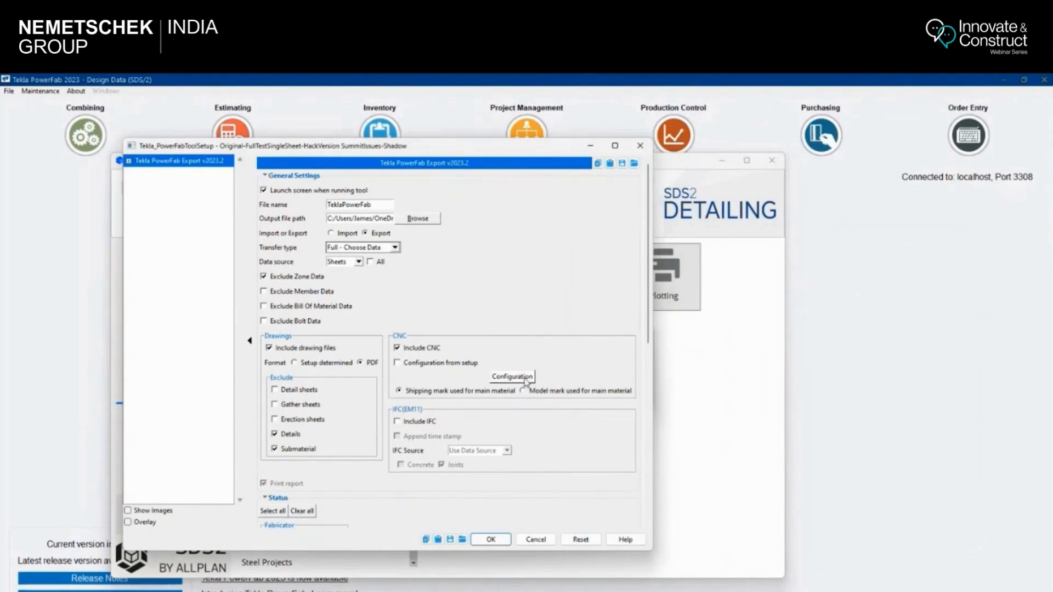
Step: Open the DSTV setup from the SDS2 CNC dialog, review its download options and Plate material type, and cancel without saving
click(776, 378)
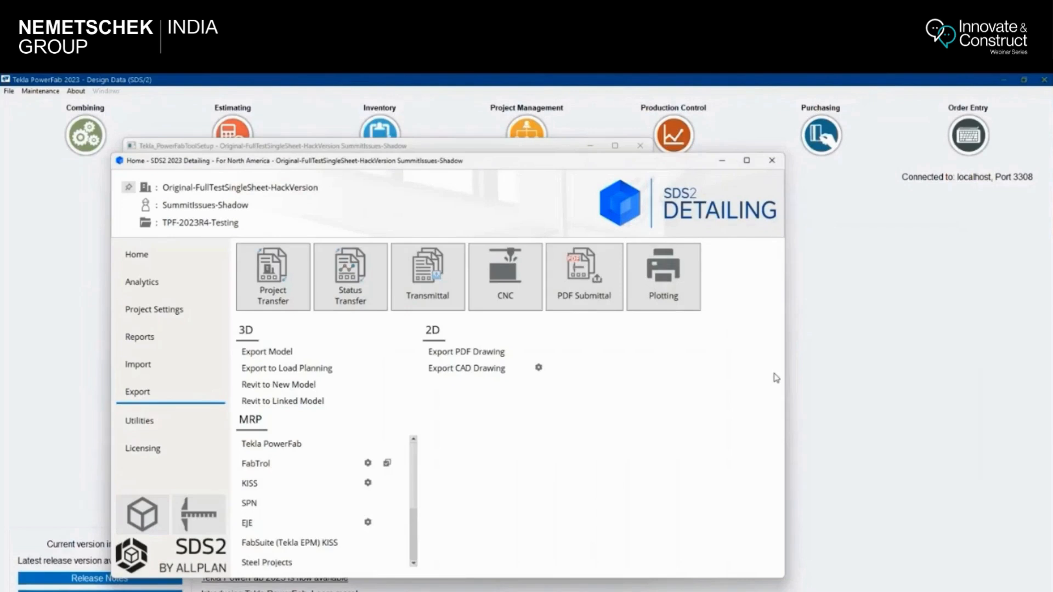
mouse_move(479, 591)
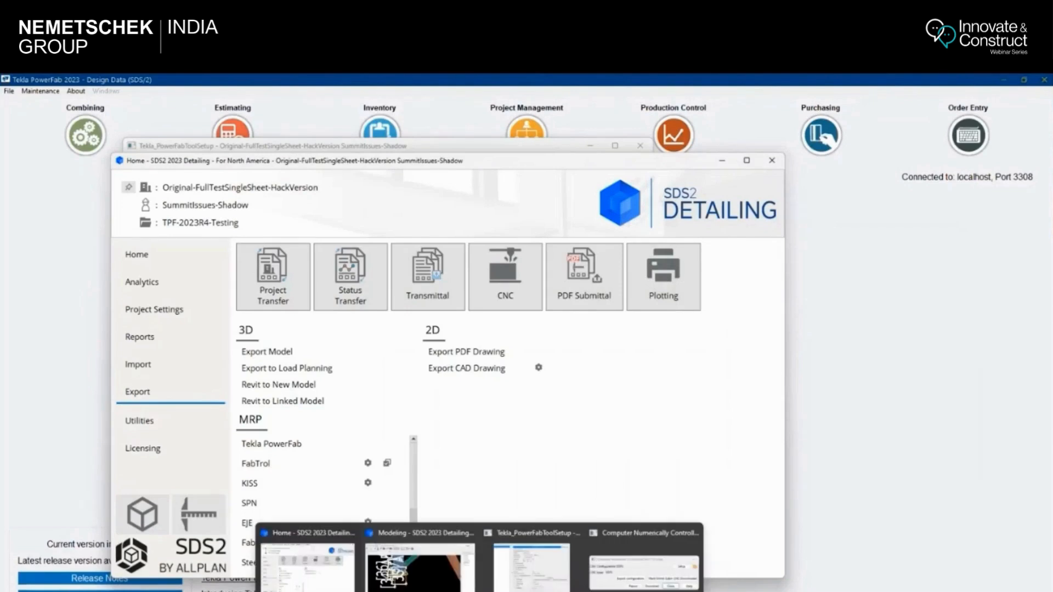
click(623, 587)
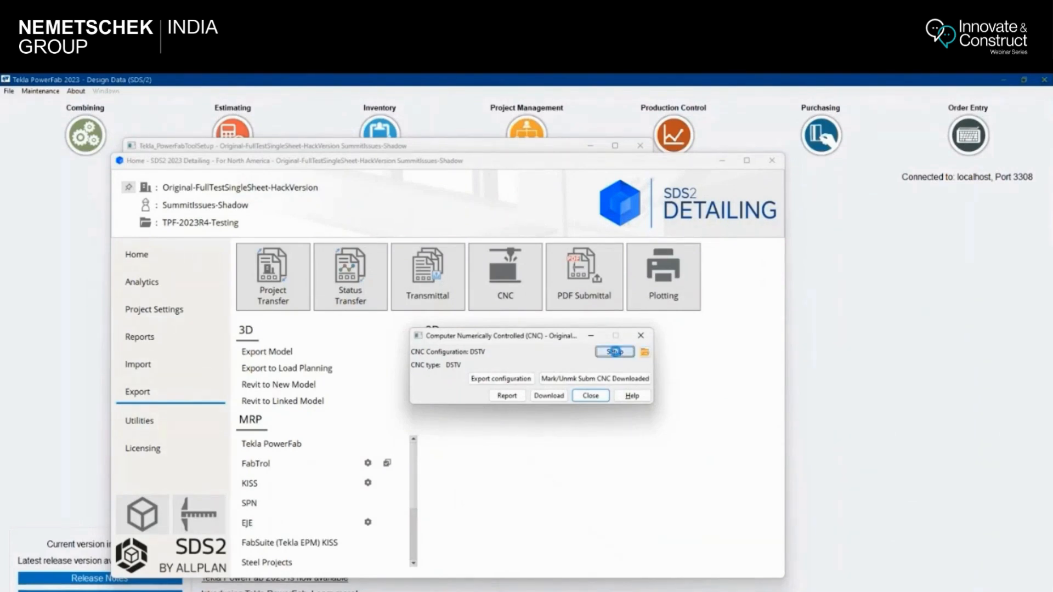
click(615, 352)
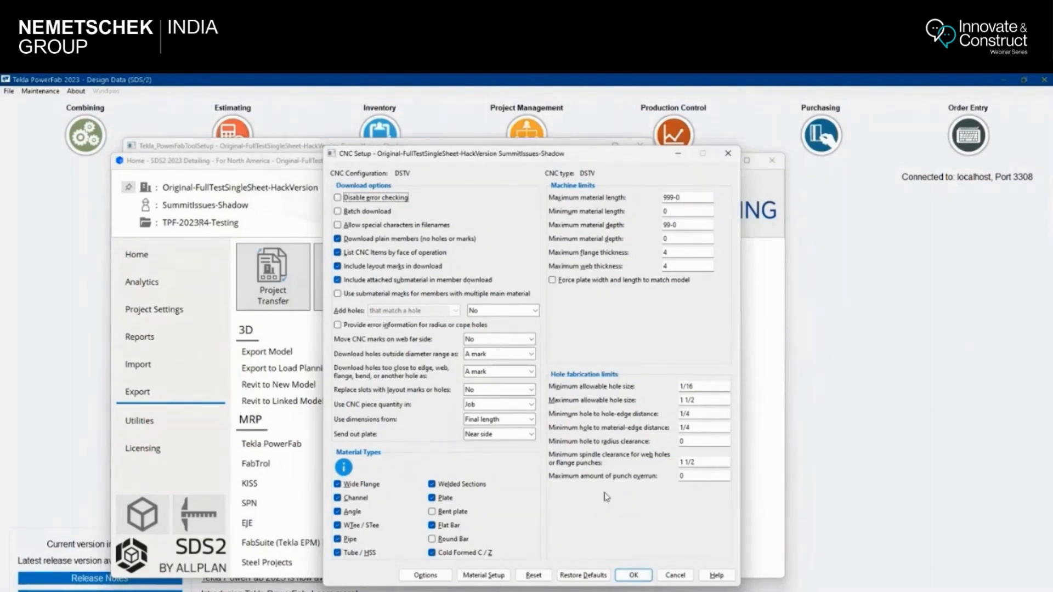
click(431, 498)
click(675, 575)
Step: Switch the CNC configuration to DXF Plate, review its setup without changes and close the CNC dialog
click(615, 352)
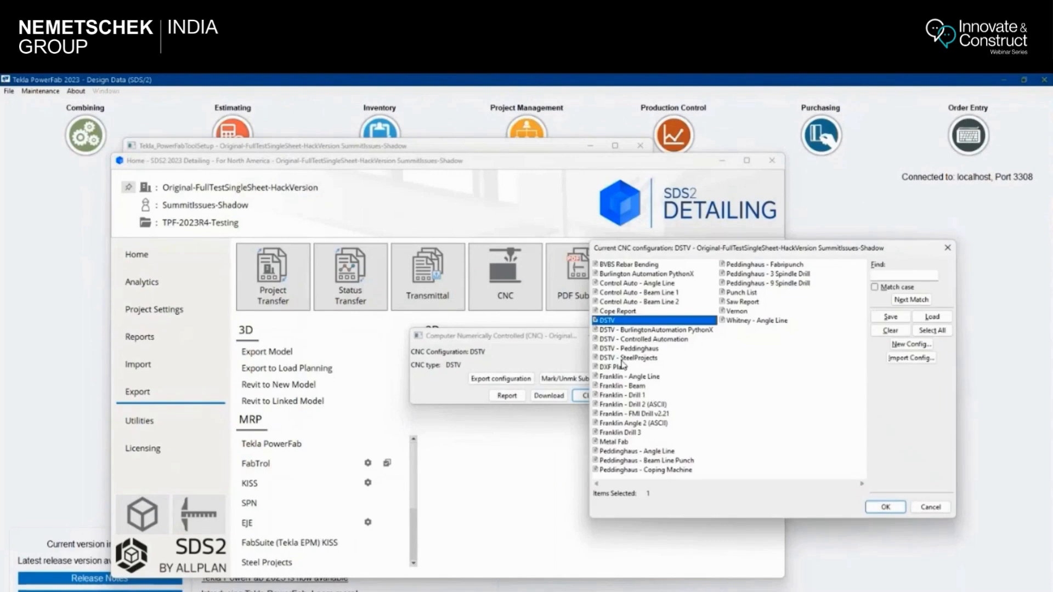
click(623, 366)
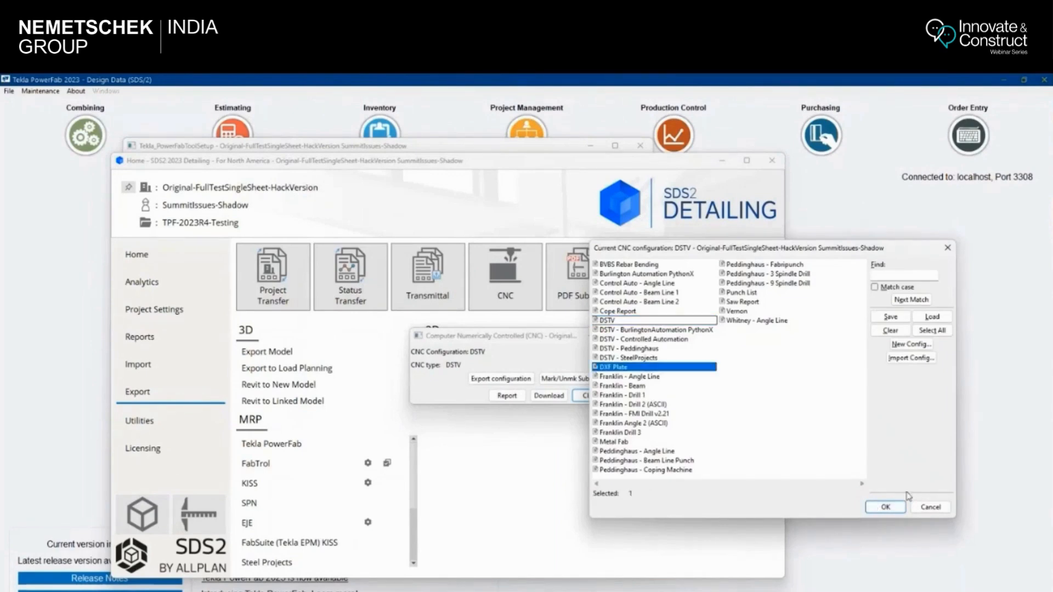
click(883, 505)
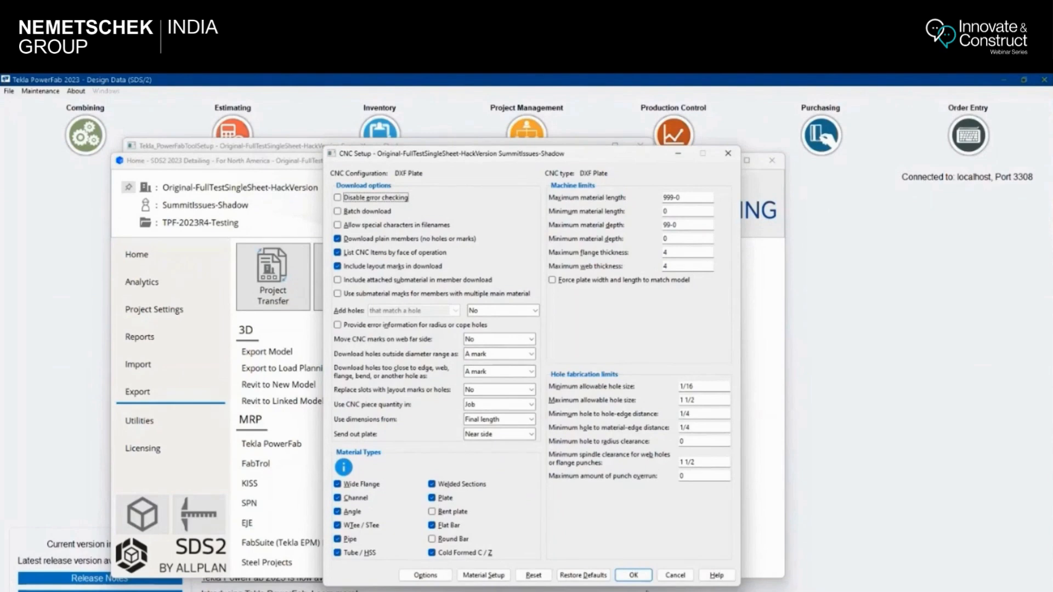
click(676, 576)
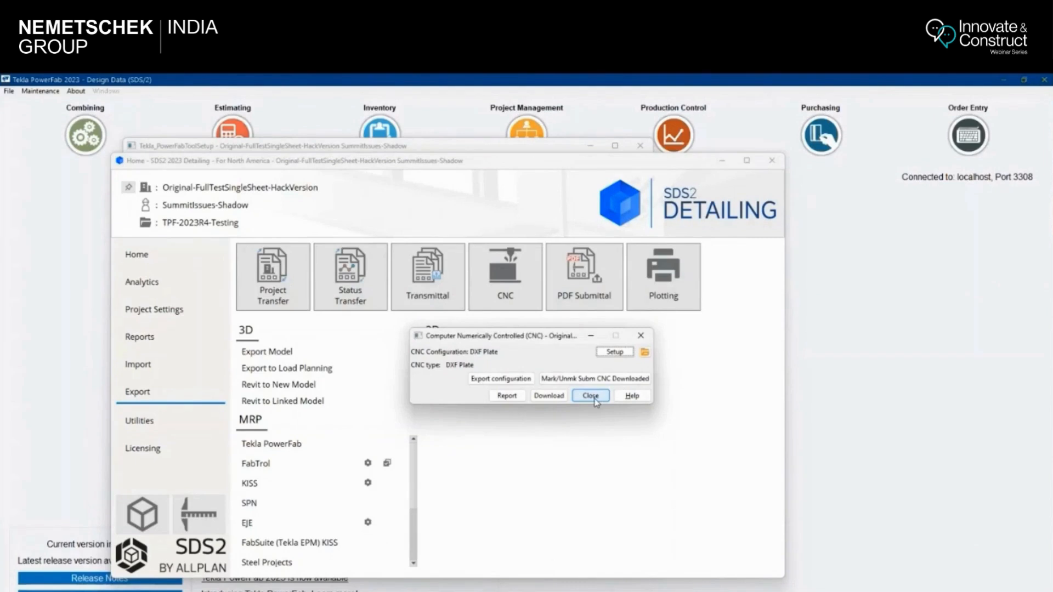
click(591, 395)
Step: Return to the PowerFab export setup to check the main material mark option under CNC, and minimise the setup
mouse_move(606, 590)
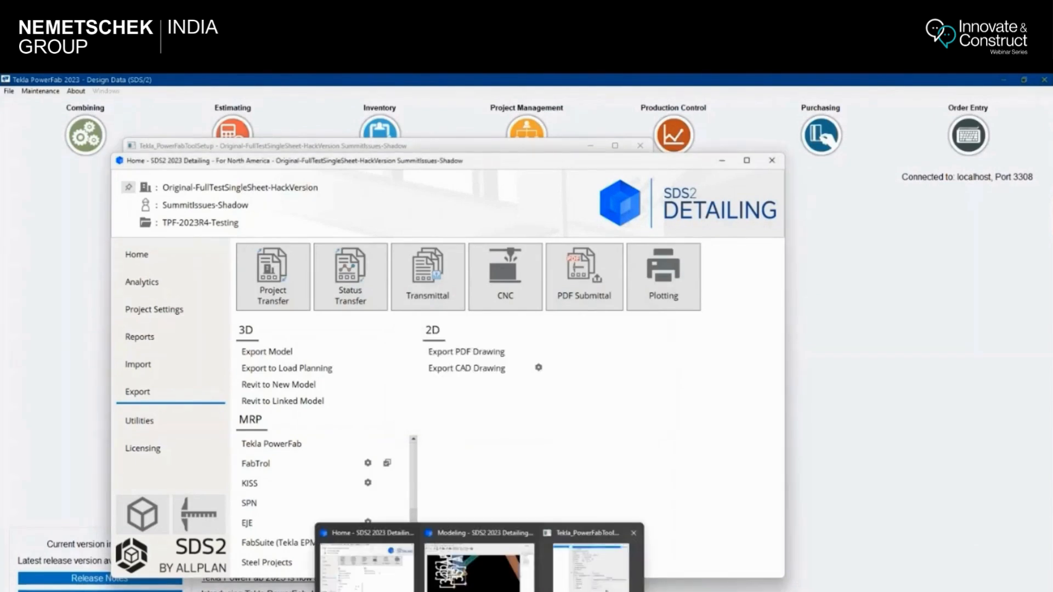
click(591, 562)
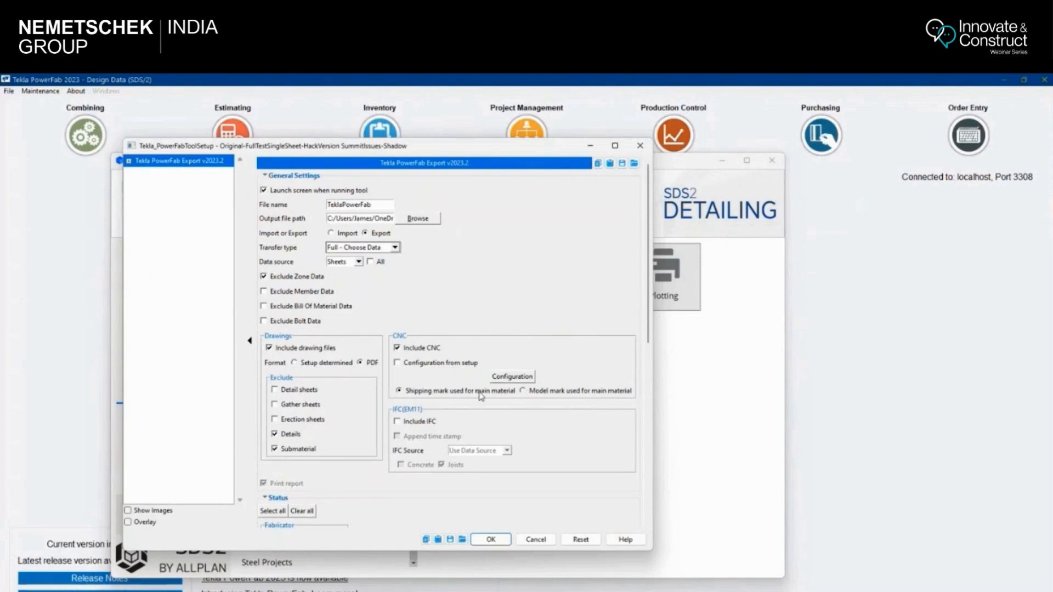
click(590, 144)
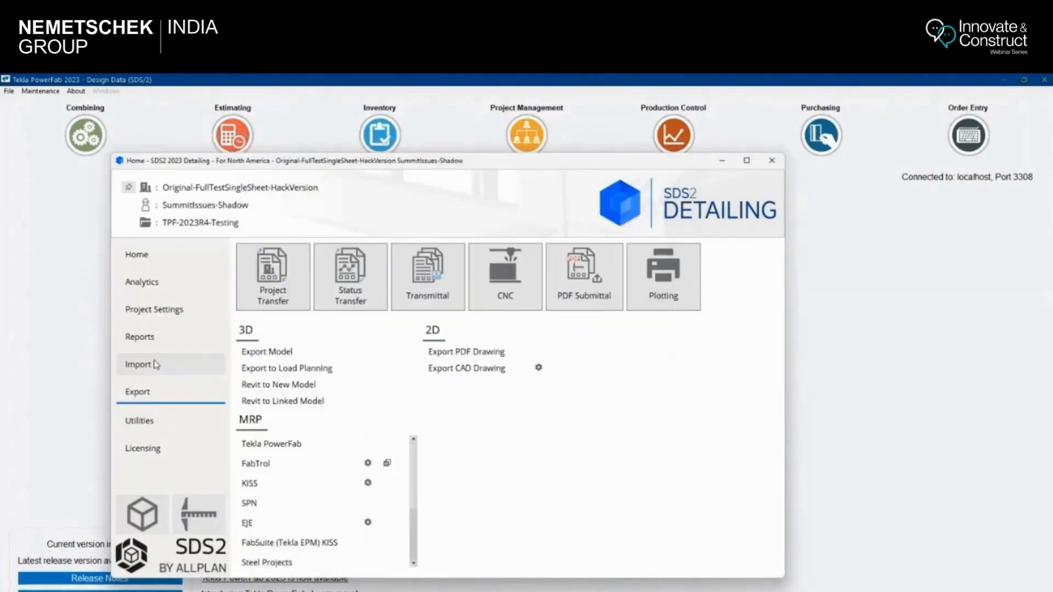
Step: Go to the fabricator's Piecemarking project settings and close the open PowerFab export setup so another setup screen can be opened
click(154, 309)
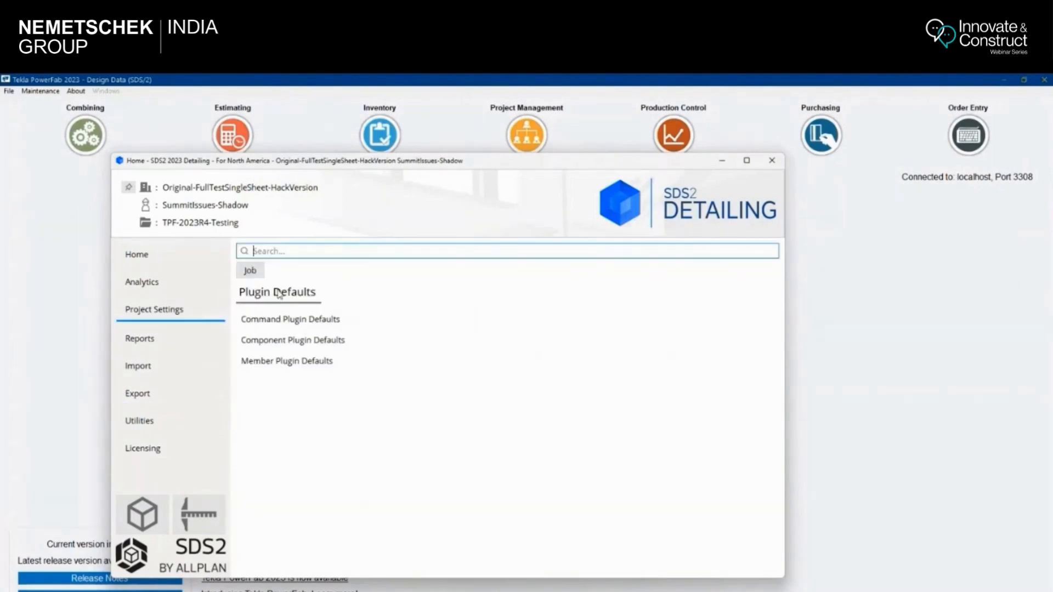
click(263, 277)
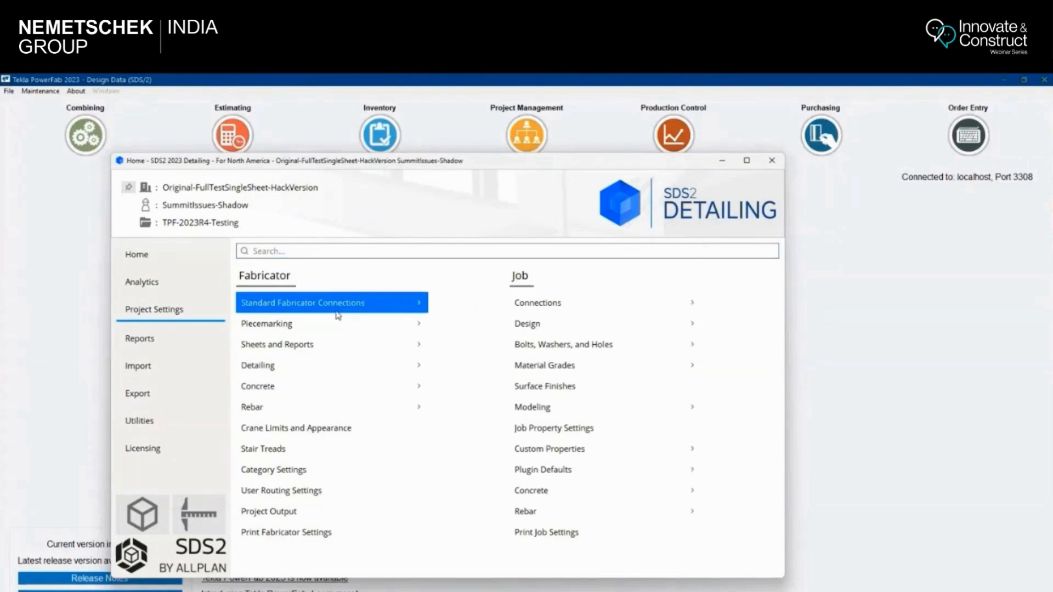
click(339, 328)
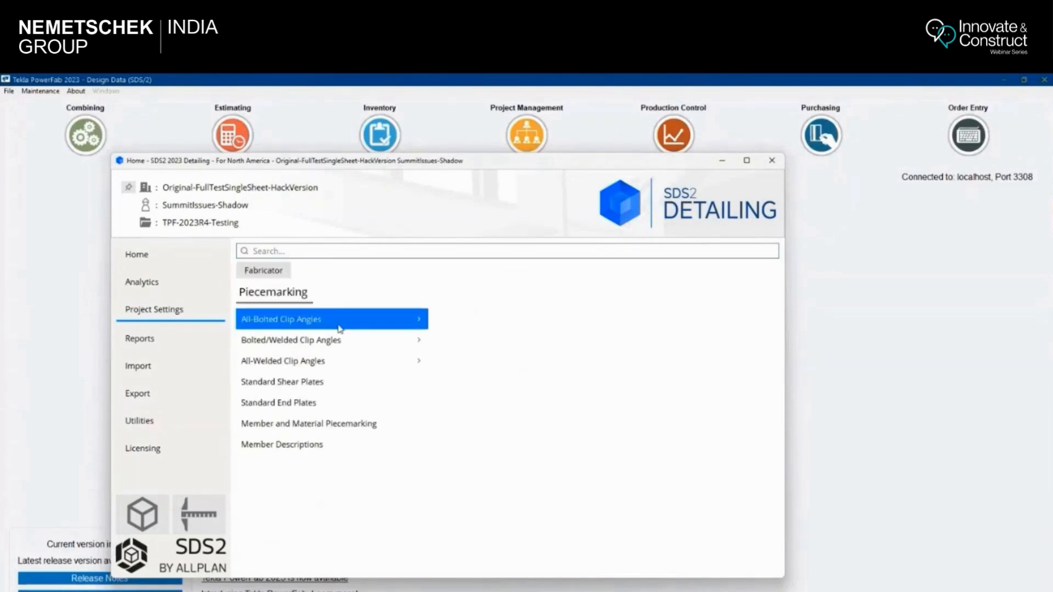
click(334, 432)
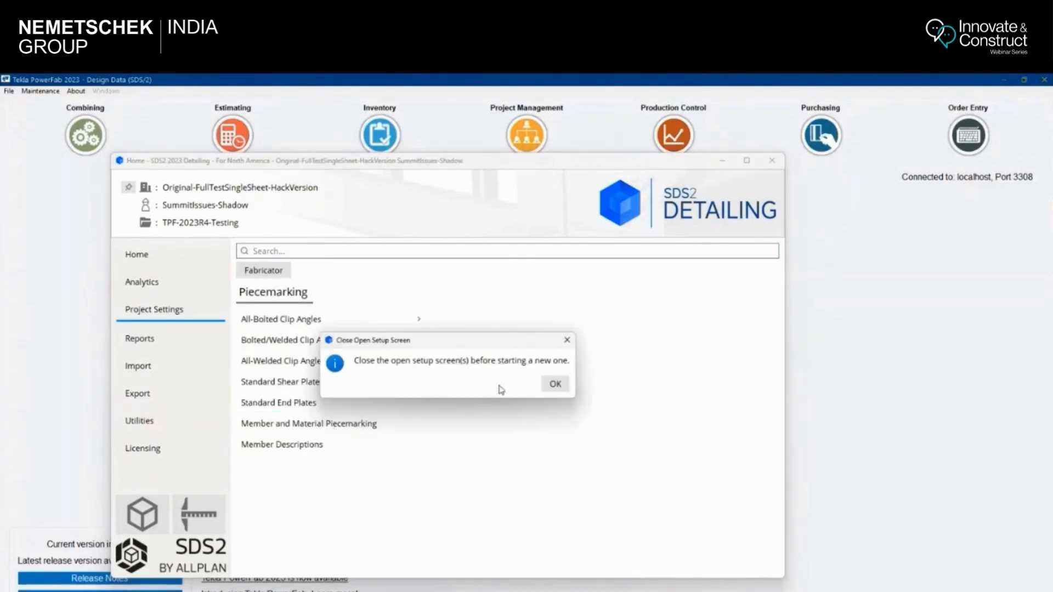
click(554, 384)
click(584, 573)
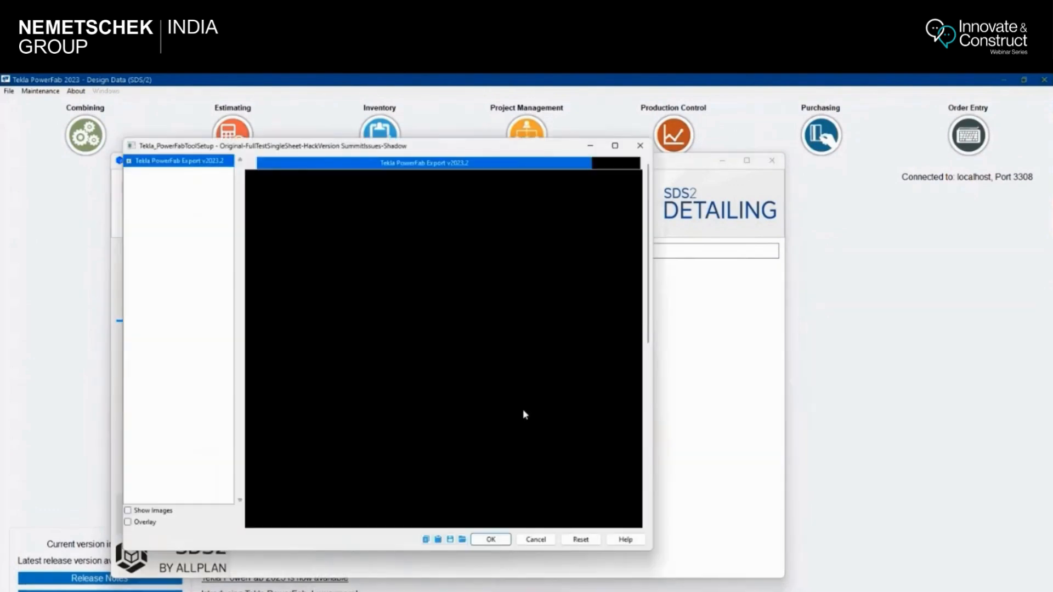
click(641, 146)
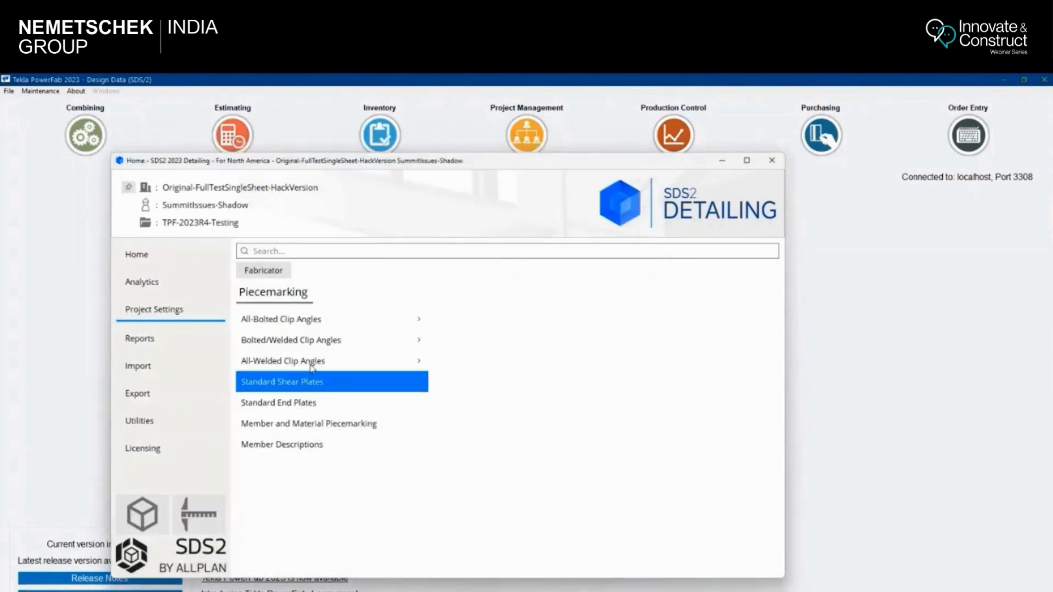
Step: In Member and Material Piecemarking, try using the member mark for main material in the shop bill, revert it and cancel
click(323, 429)
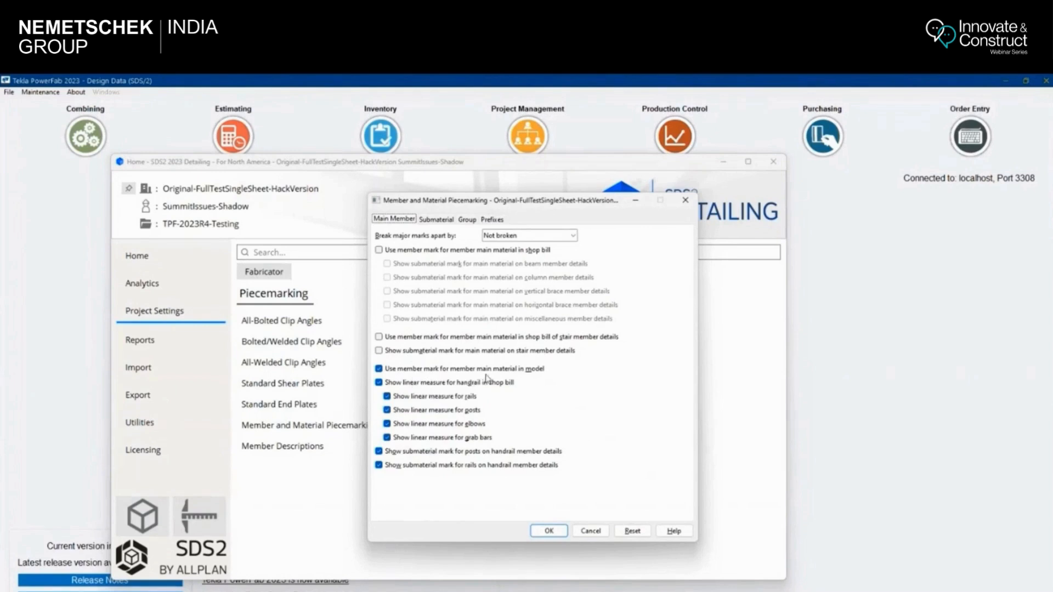
click(382, 250)
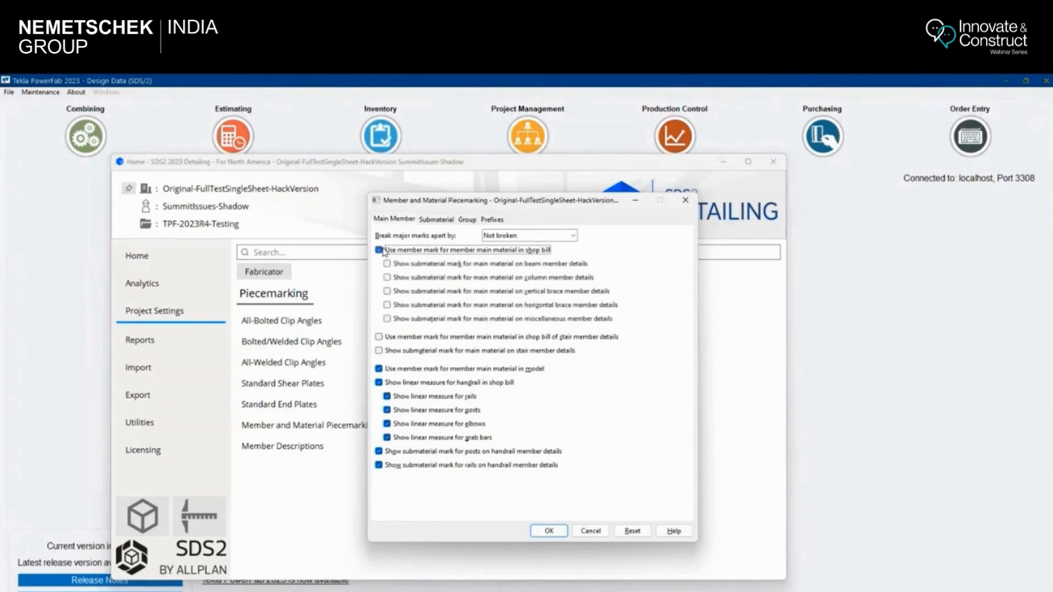
click(383, 251)
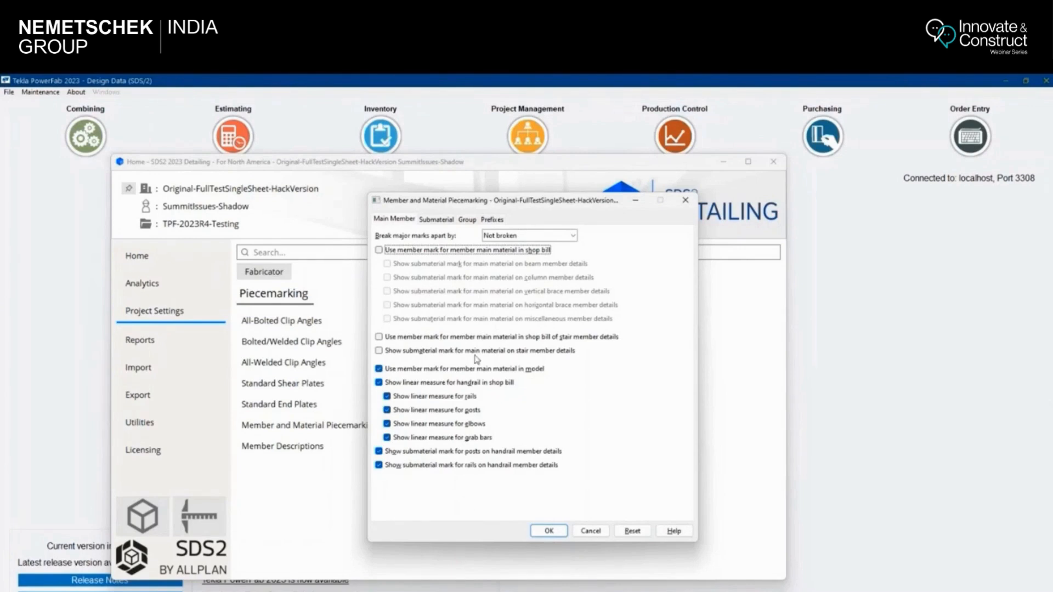
click(590, 530)
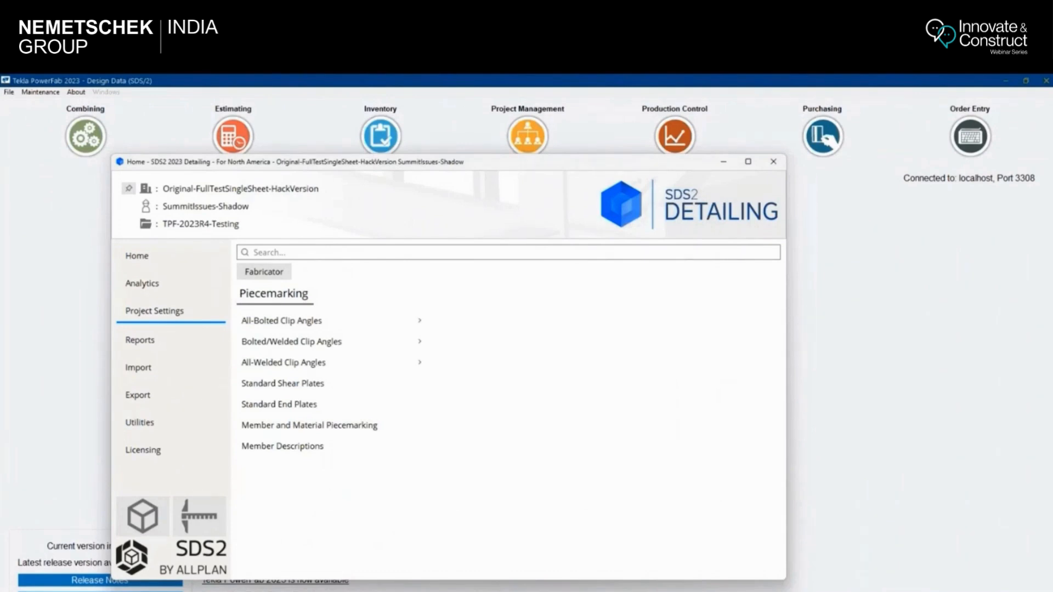
Step: Reopen the Tekla PowerFab export setup, include IFC with All Members as its source, and exclude IFC again
mouse_move(480, 591)
click(272, 406)
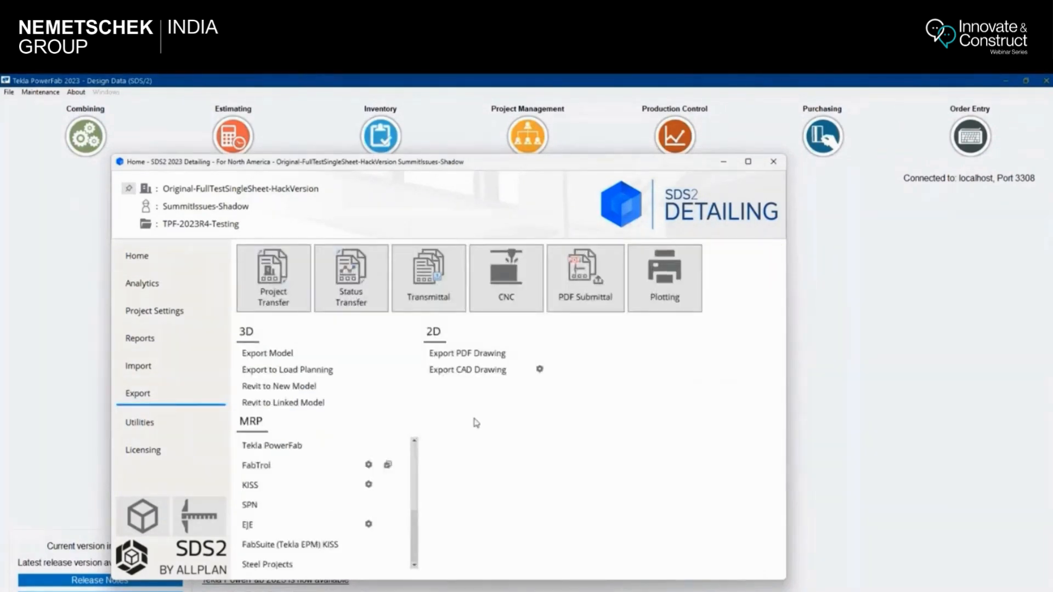
click(304, 446)
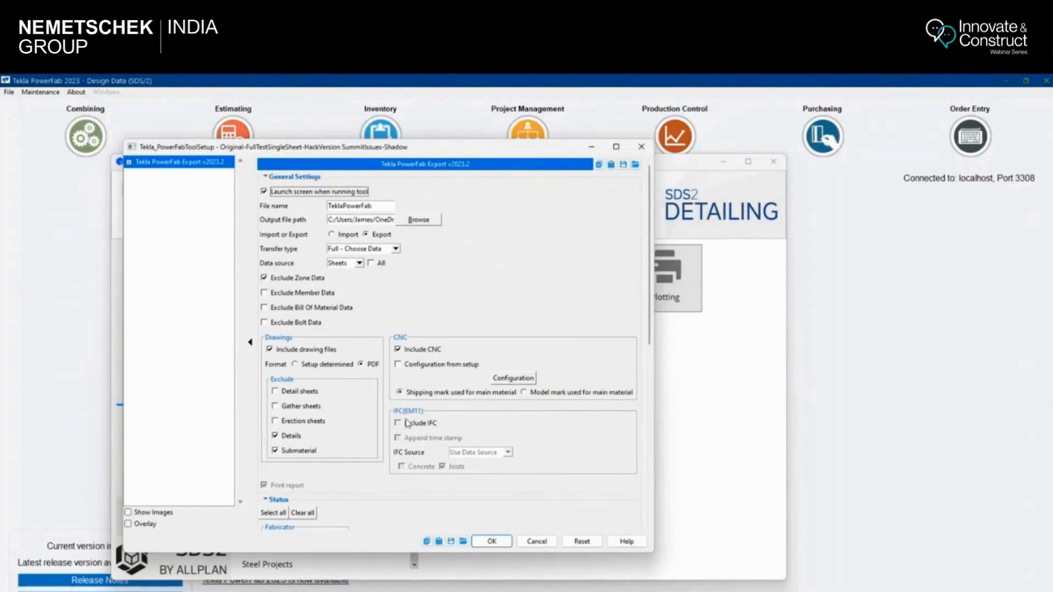
click(416, 422)
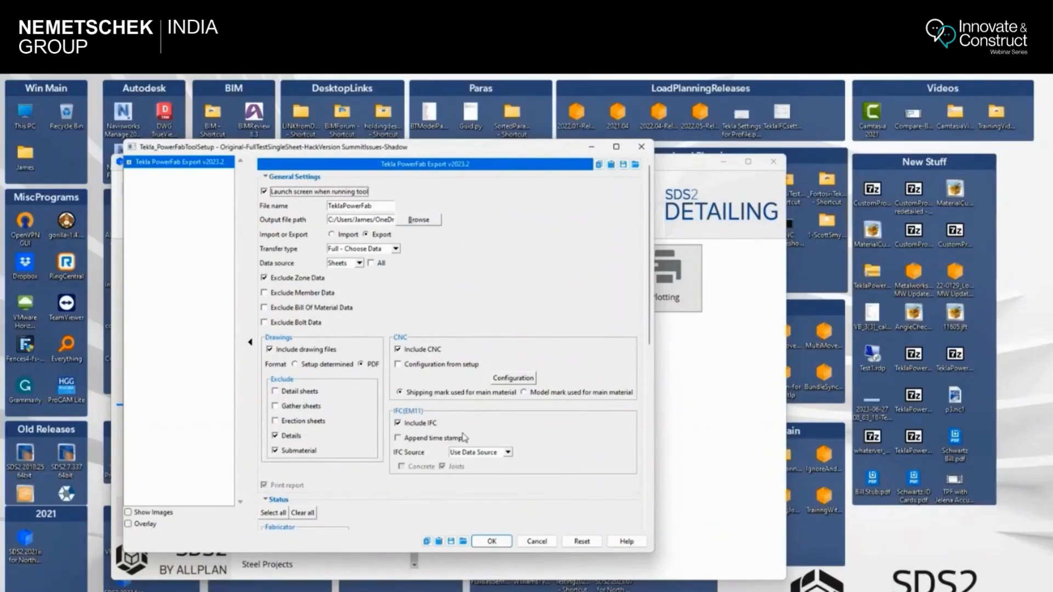
click(508, 452)
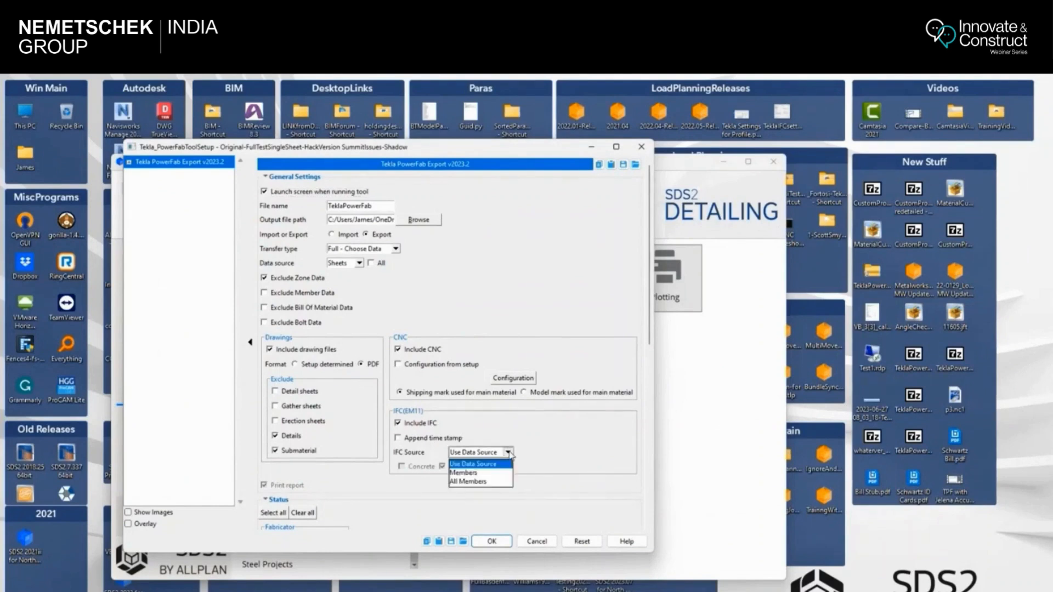
click(486, 482)
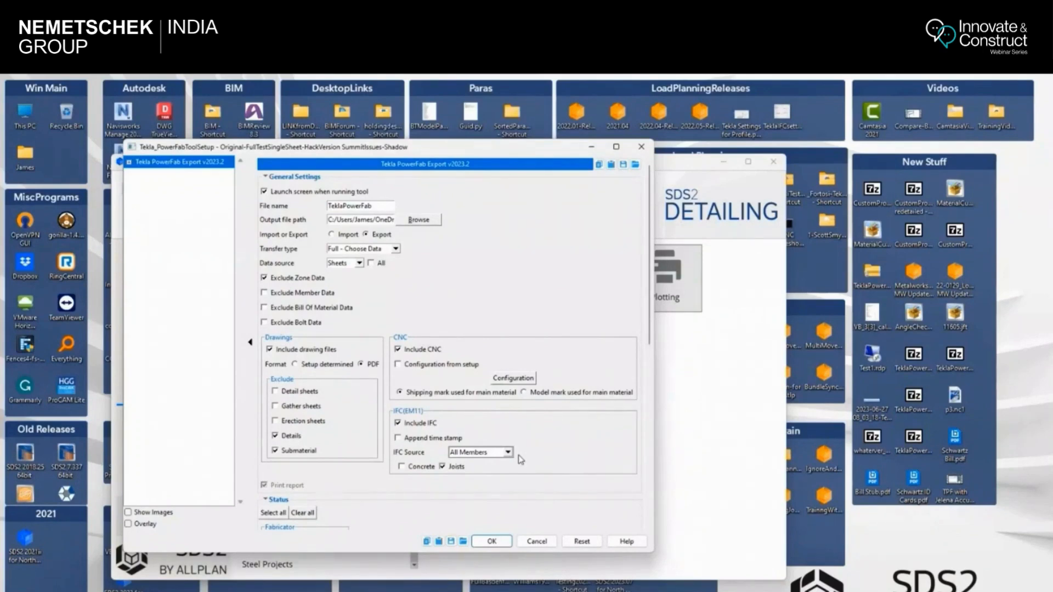
click(398, 423)
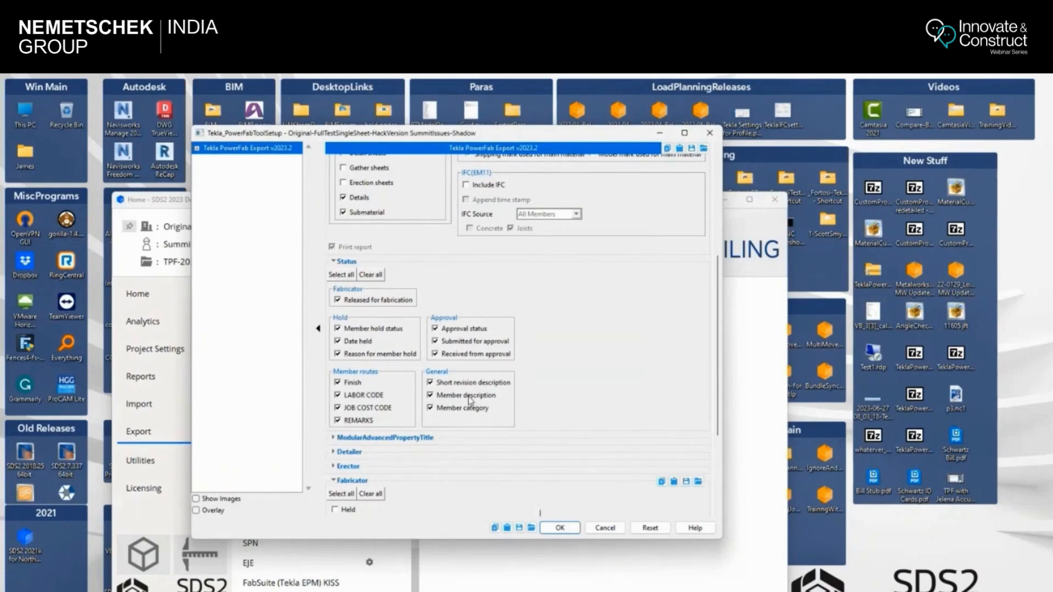
Step: Switch to the Modeling window, cancel the beam's material settings and open the W16x36 beam B1 for member editing
mouse_move(480, 591)
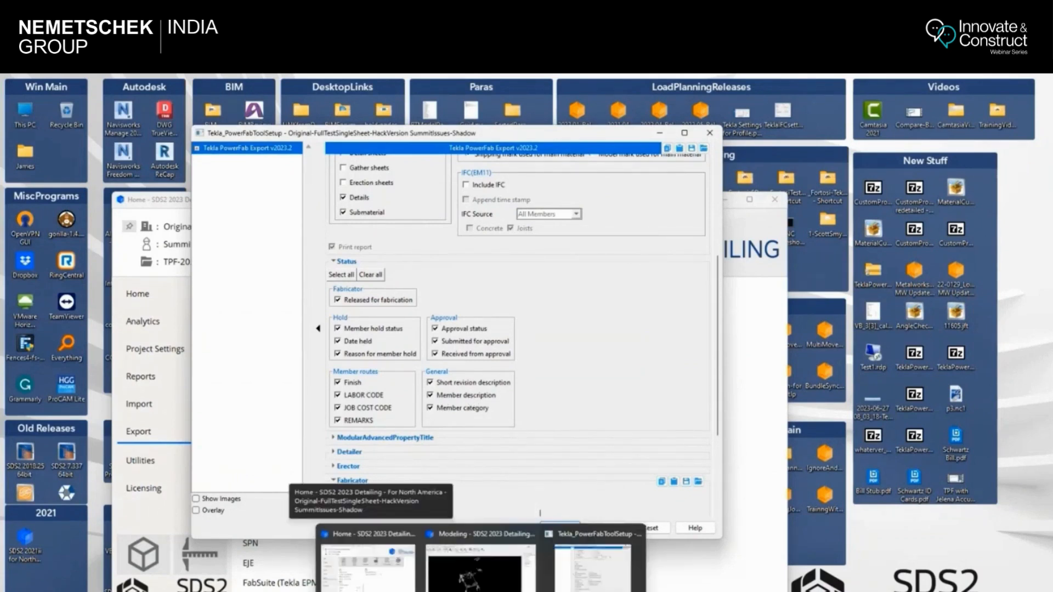
mouse_move(401, 590)
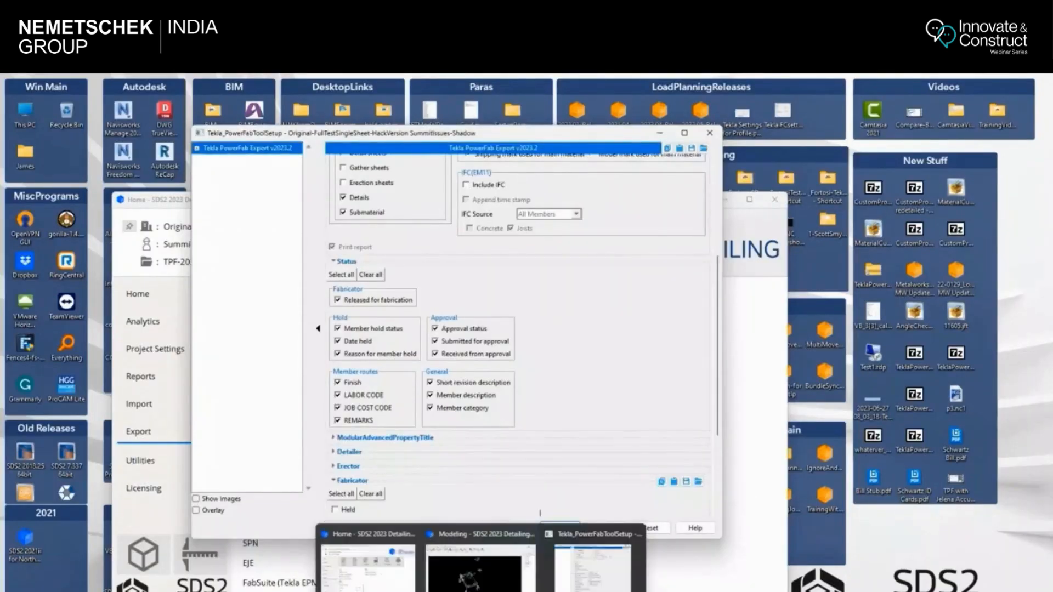
click(476, 581)
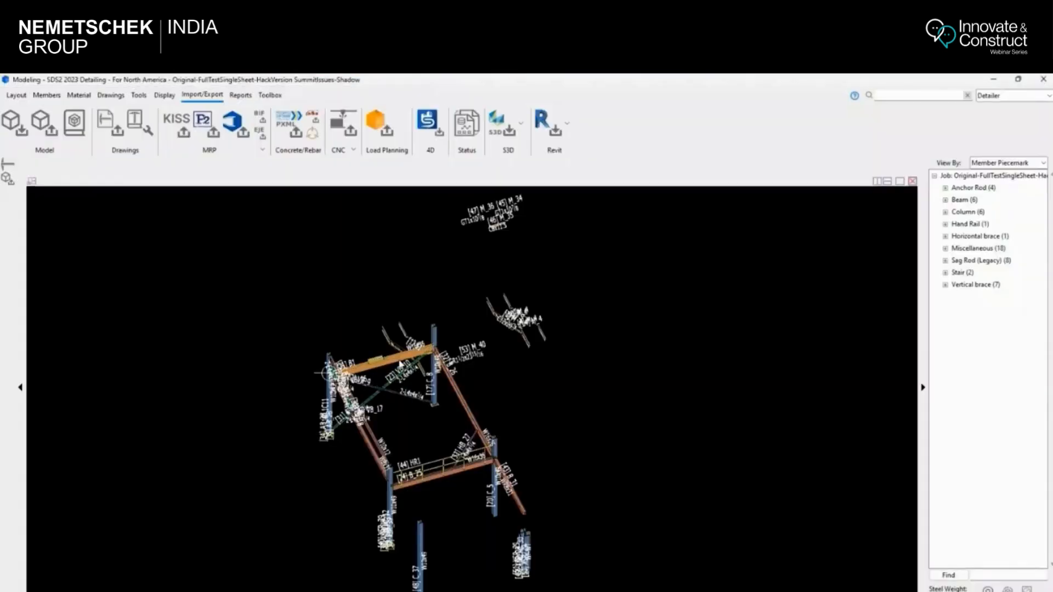
double_click(396, 358)
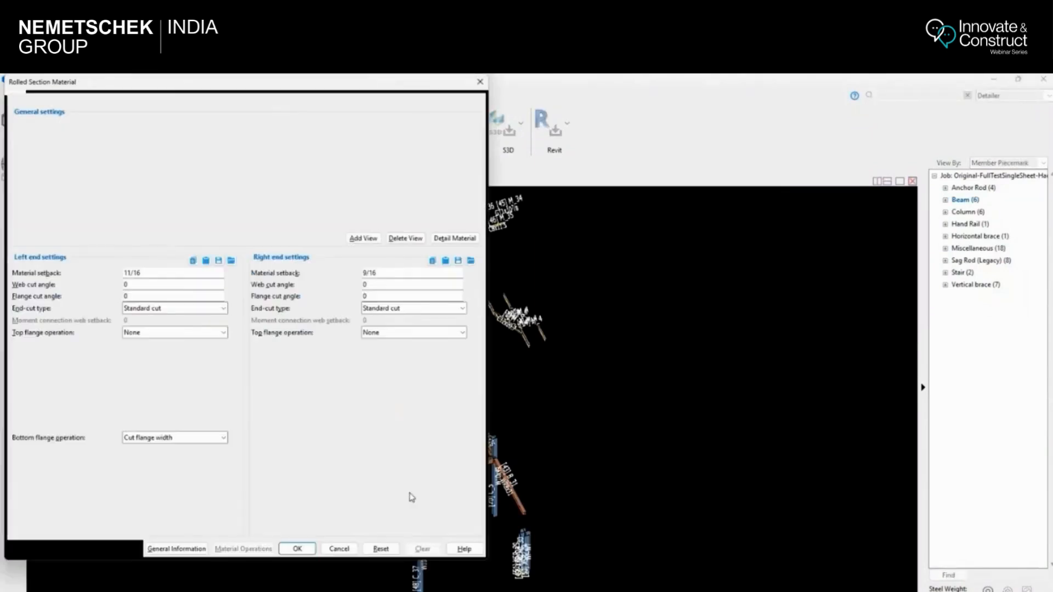
click(345, 550)
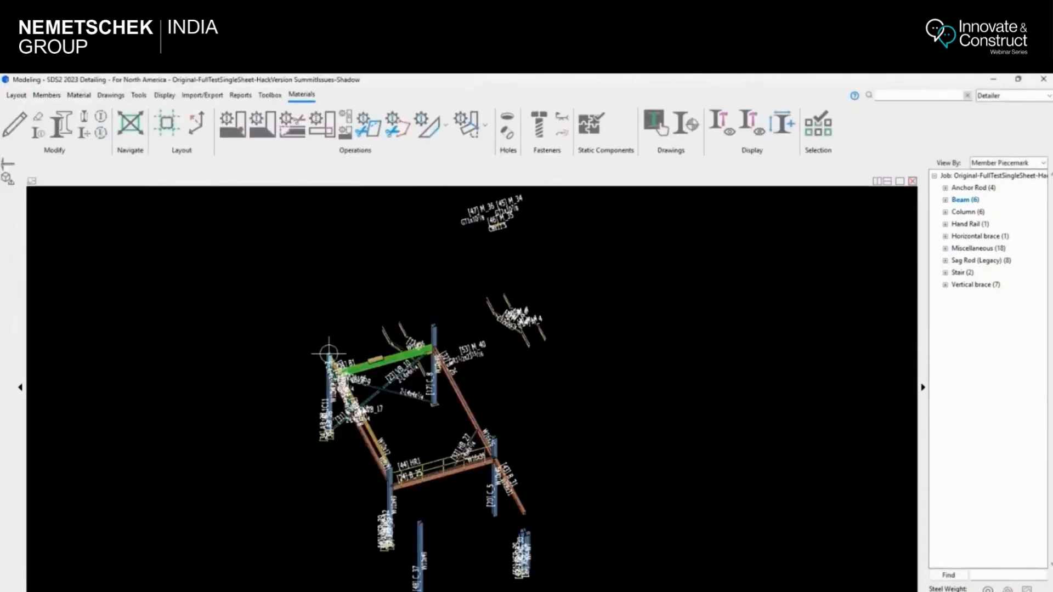
click(397, 360)
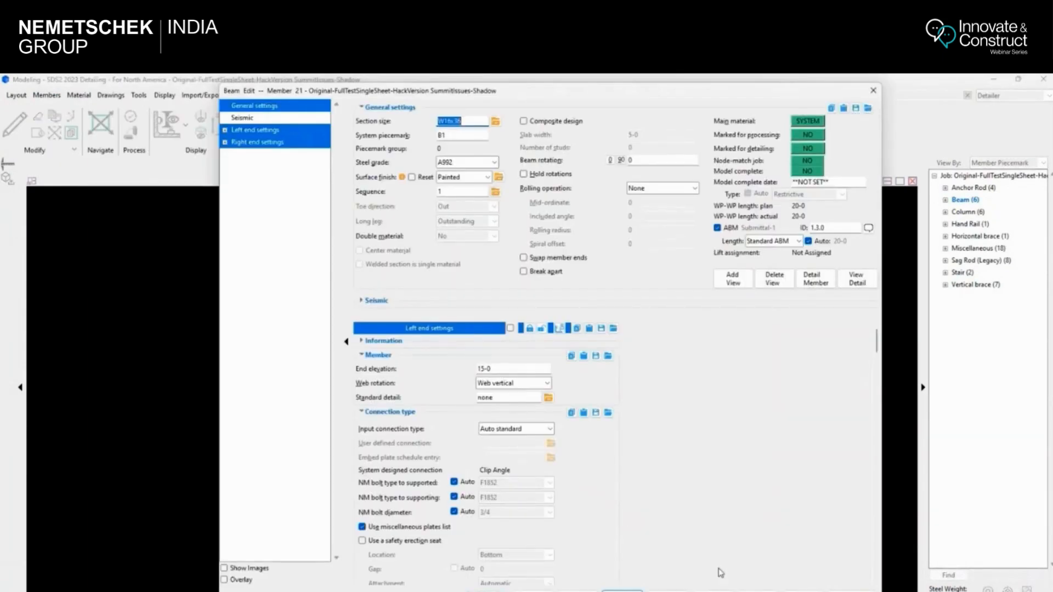
Step: Review the beam's Fabricator properties, including its lot name, and open its Member Status Review
click(622, 591)
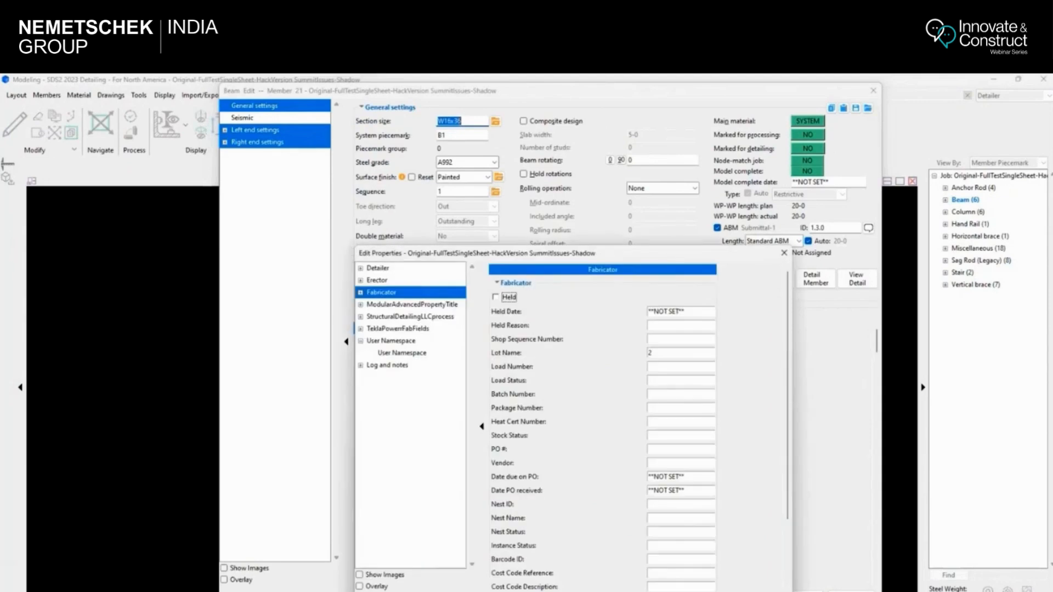
click(685, 591)
click(577, 591)
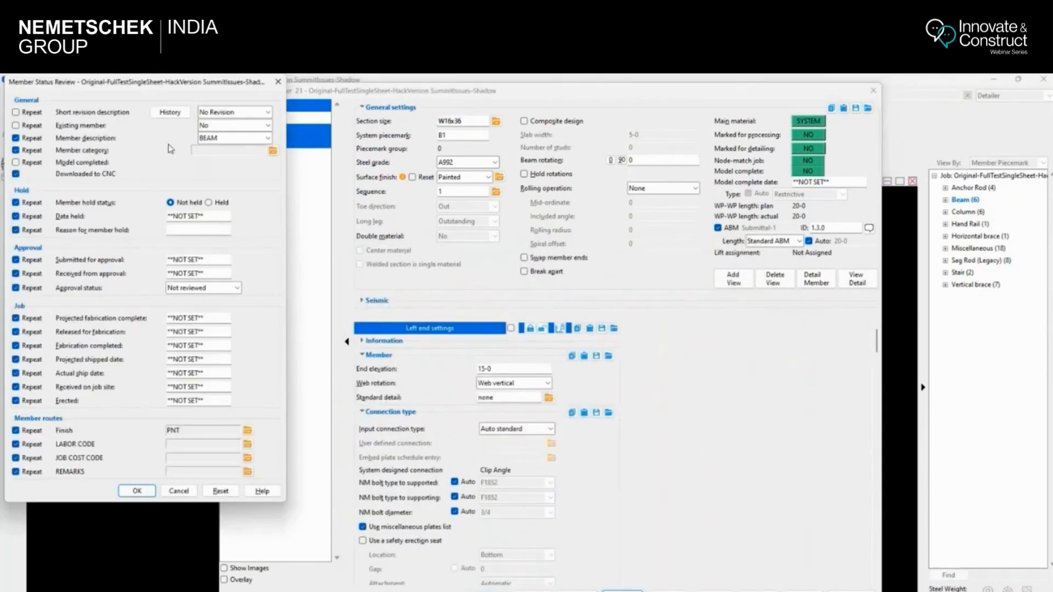
Step: Check the available member description choices in Member Status Review and cancel the dialog
click(268, 138)
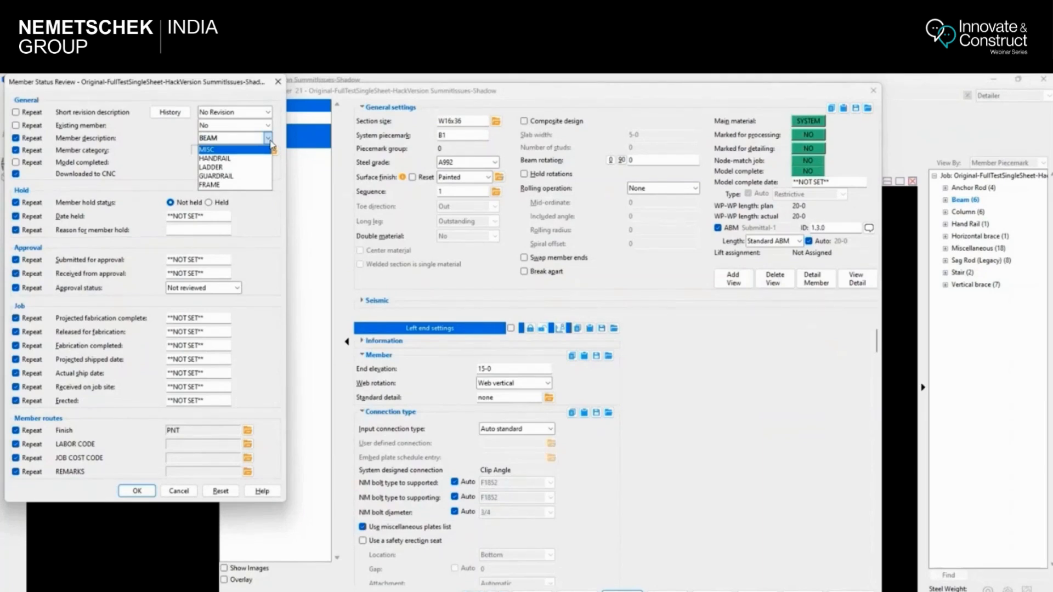
click(184, 493)
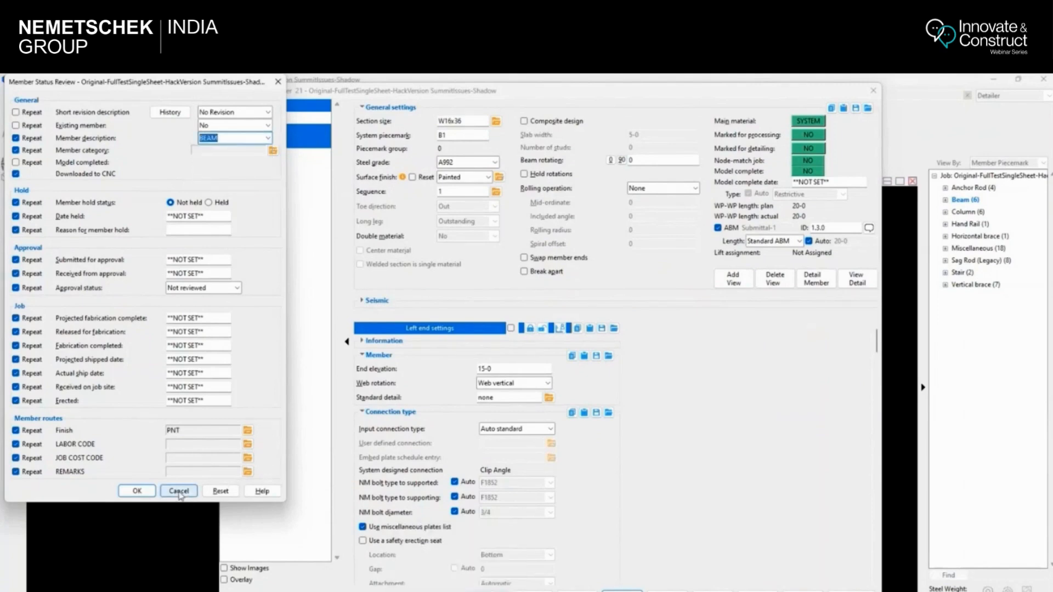
click(178, 491)
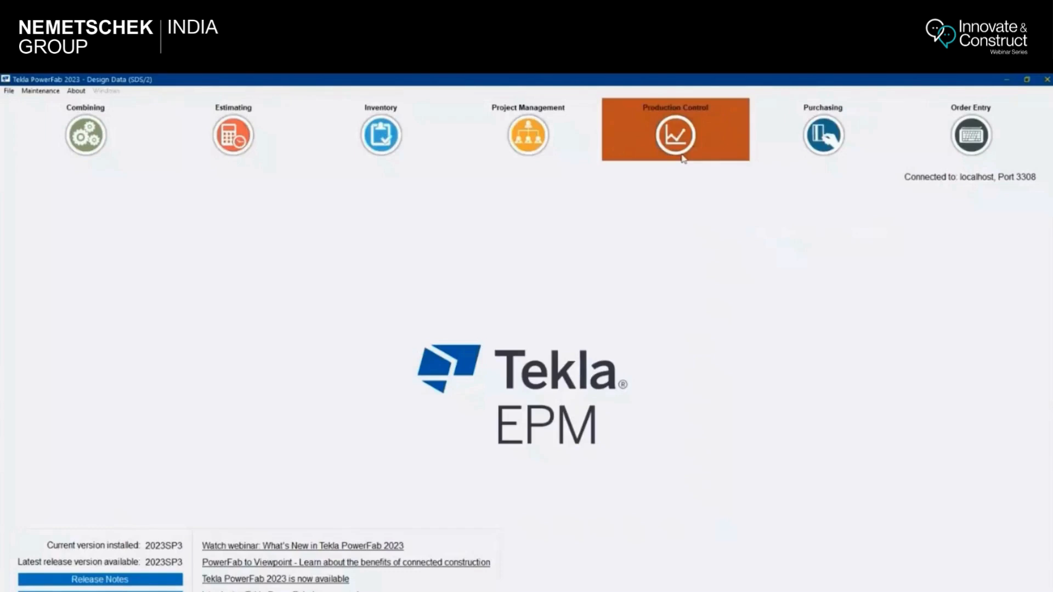
Step: Switch to Tekla PowerFab and open the NASCC job in Production Control
click(682, 158)
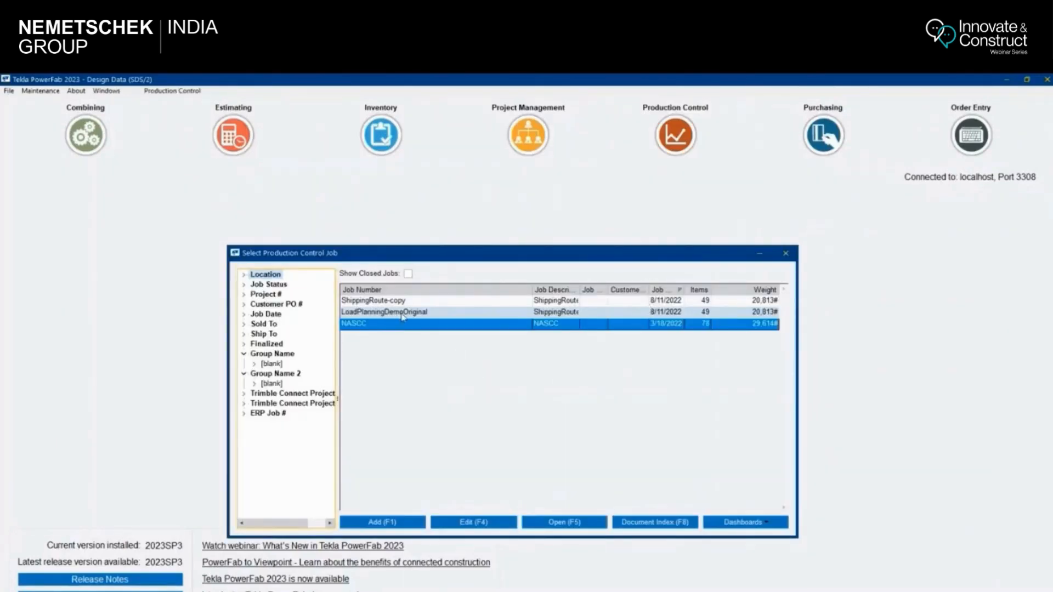
double_click(373, 328)
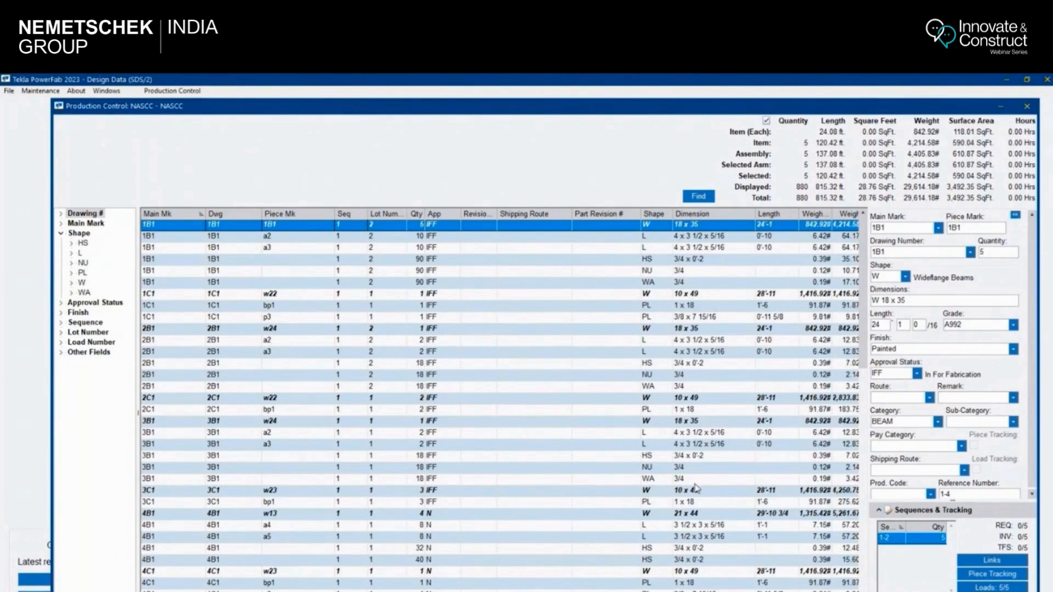
Step: Return to the SDS2 Tekla PowerFab export setup and review the Fabricator properties, through to Station Code
click(481, 591)
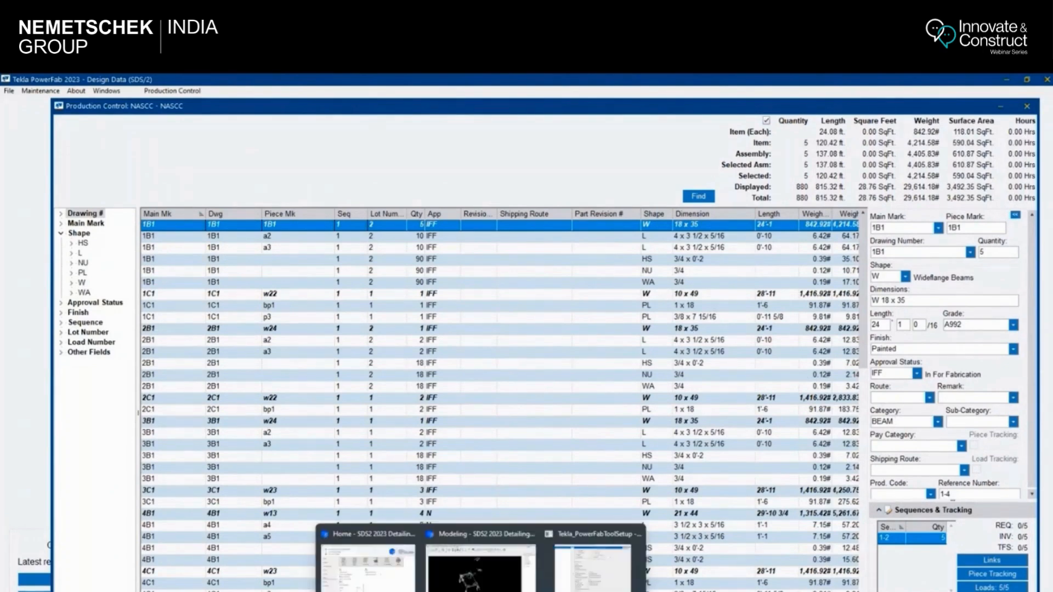
click(579, 586)
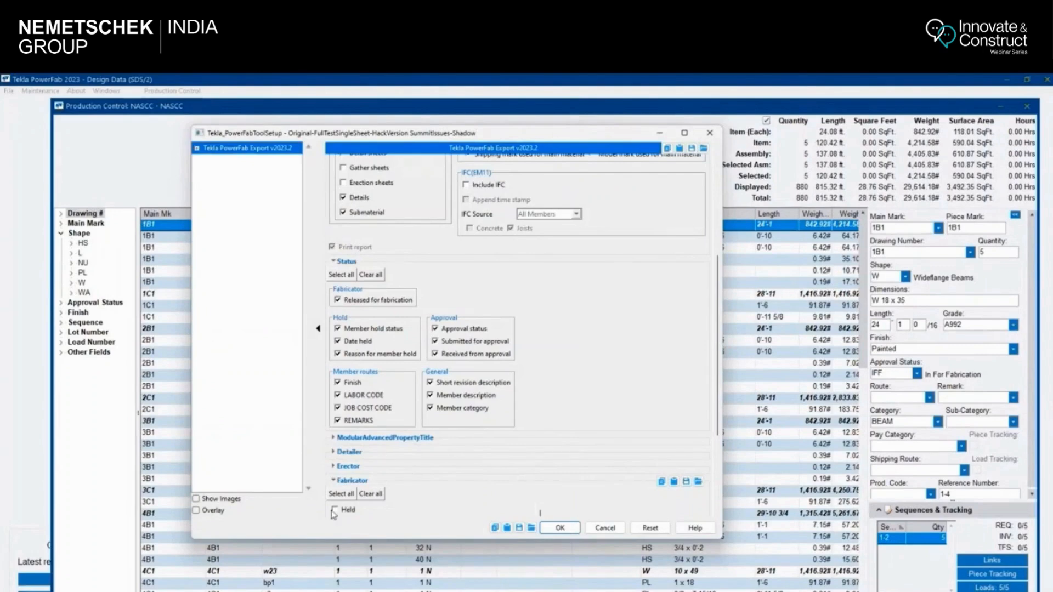
scroll(336, 483, down, 3)
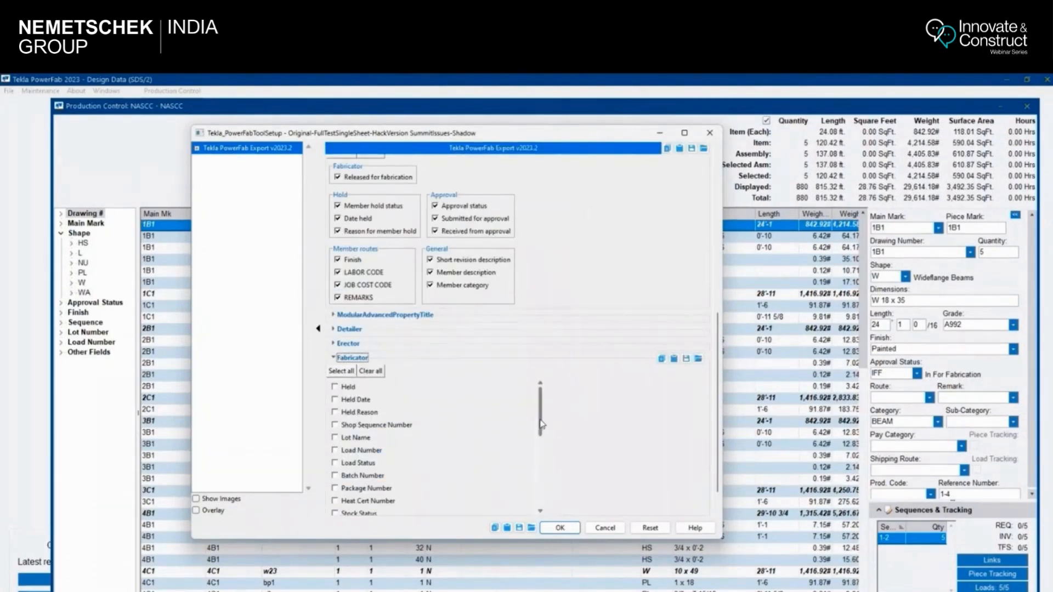
drag(543, 423, 536, 491)
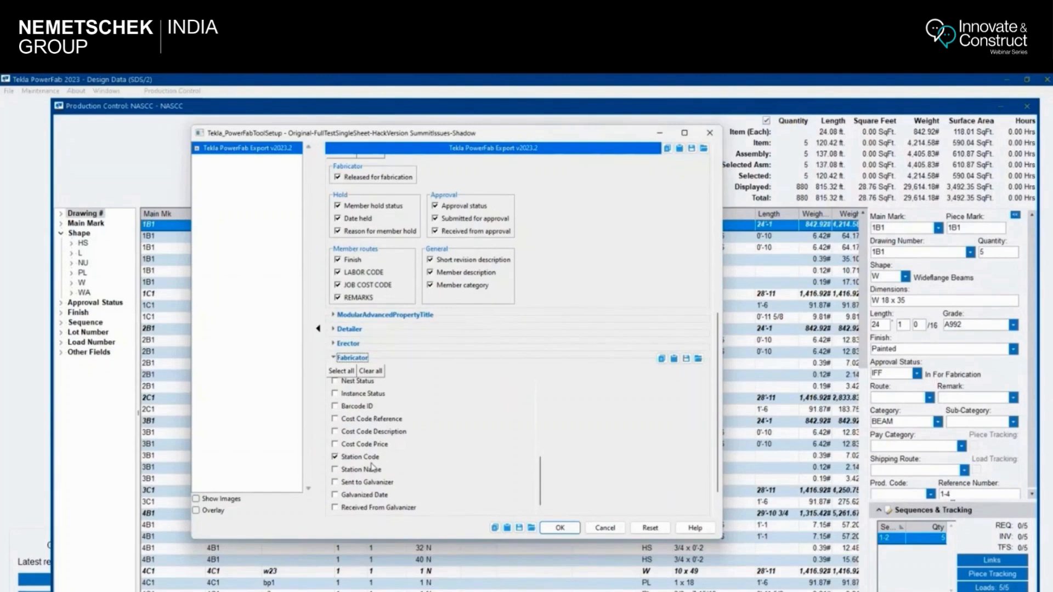
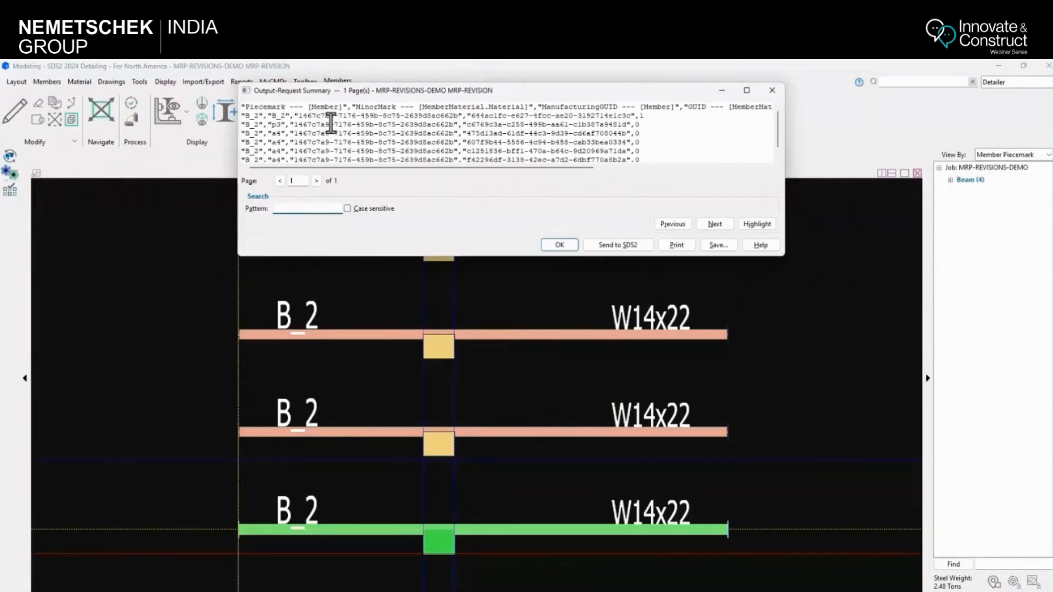
Step: Examine the member material GUID and ManufacturingGUID of the first B_2 row in the Output-Request Summary, and minimize the report
drag(299, 117, 630, 117)
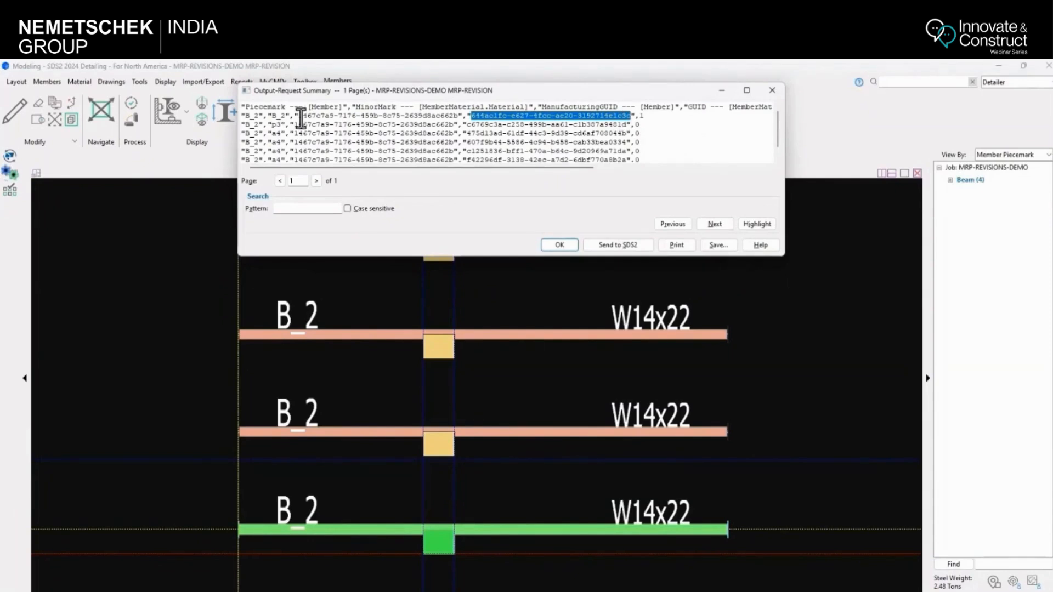
drag(295, 116, 463, 117)
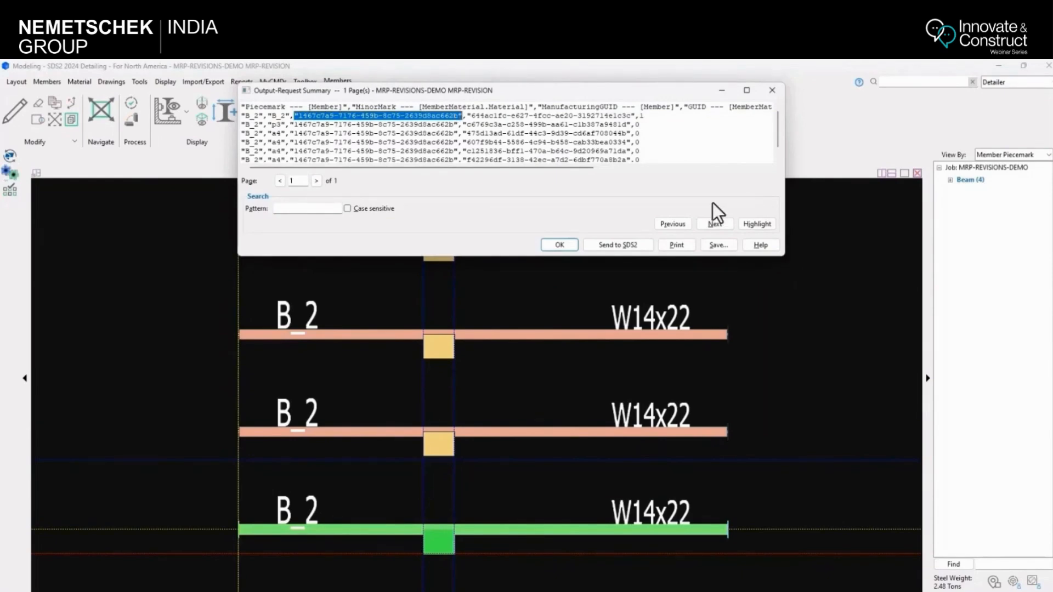
click(722, 91)
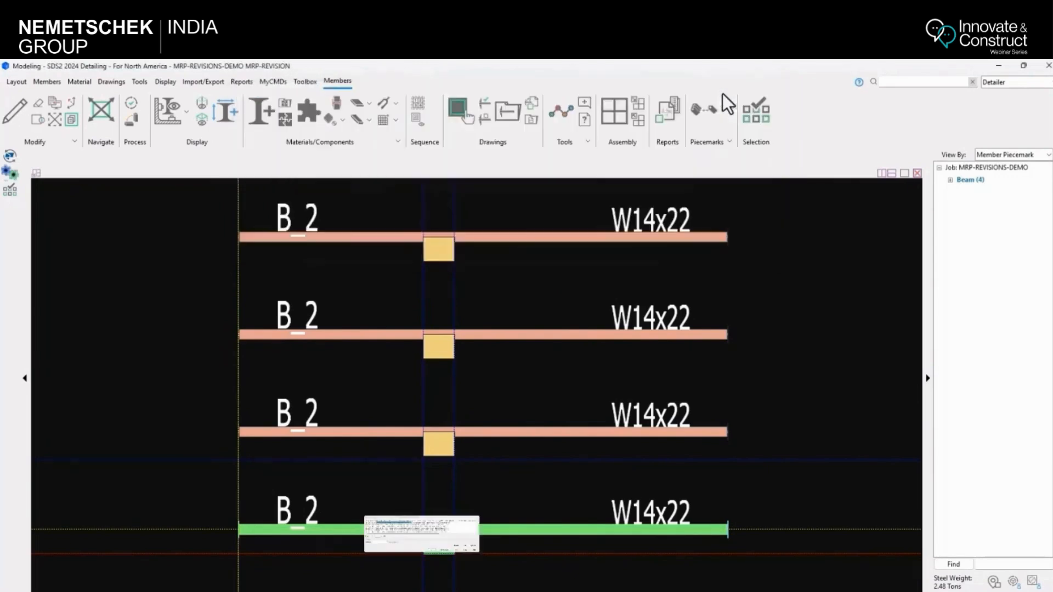
Step: Export all four B_2 beams with the Tekla PowerFab Export tool under the file name MRP-REVISIONS, selecting no erection sheets
click(849, 368)
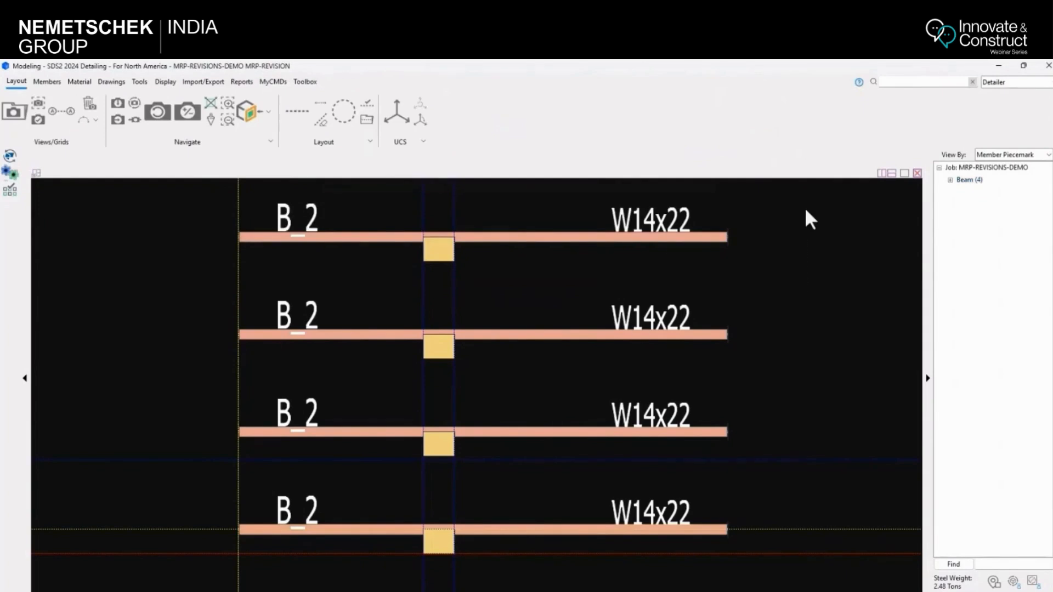
drag(804, 206, 165, 576)
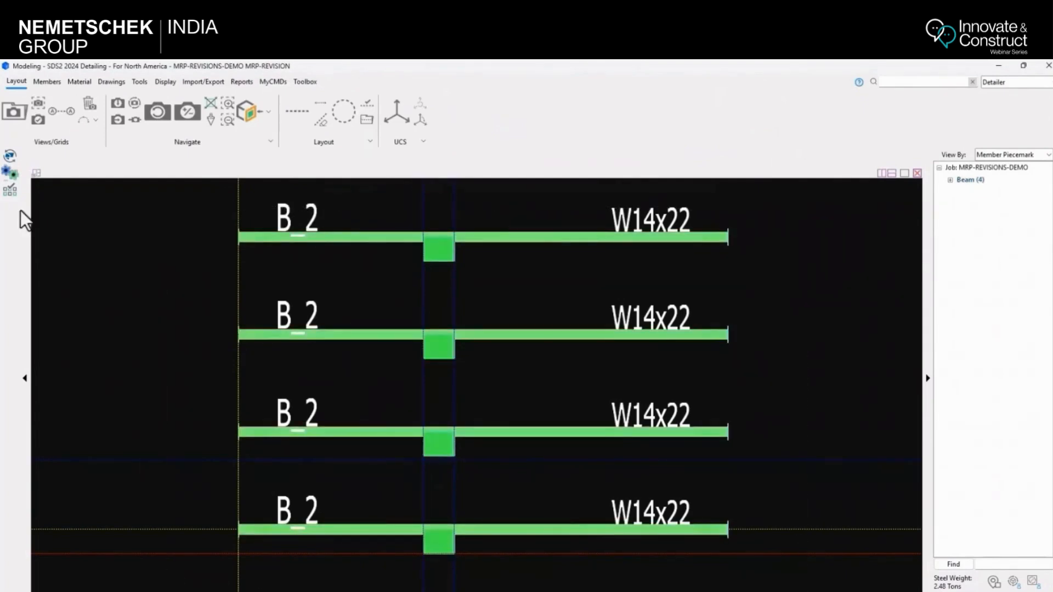
click(11, 156)
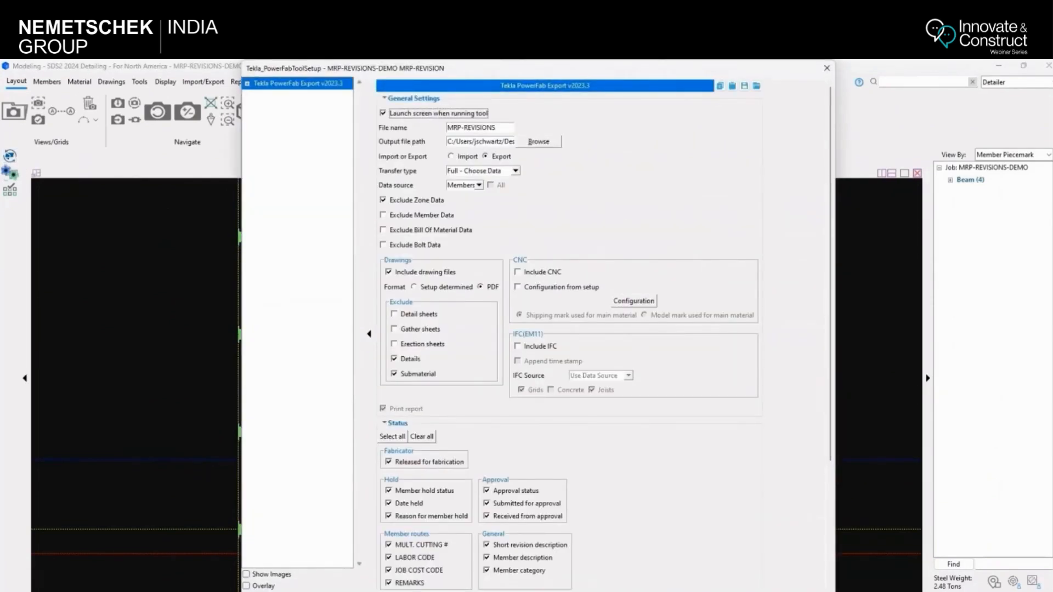
key(Return)
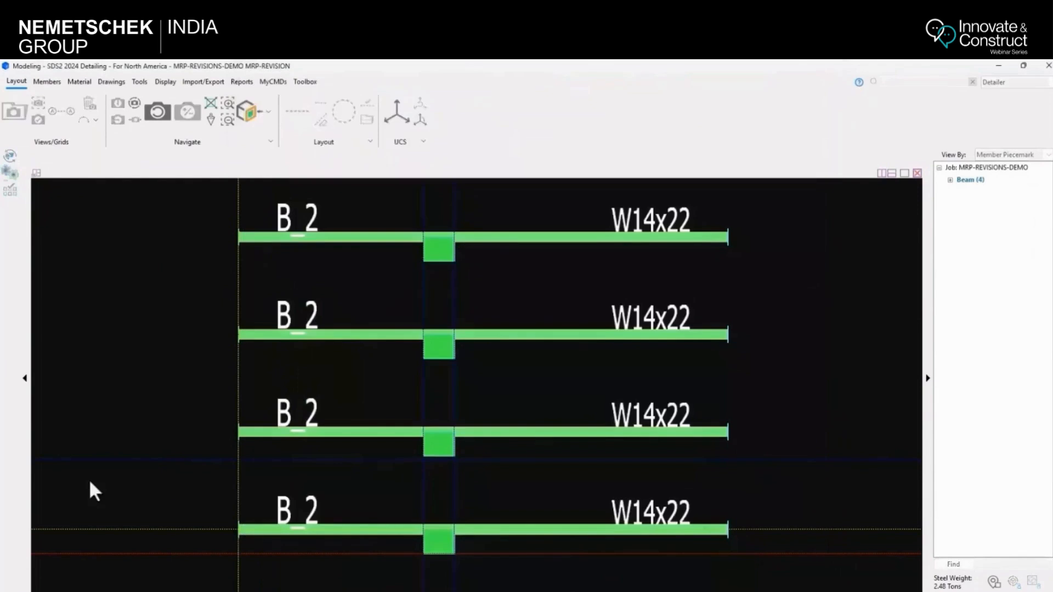
right_click(128, 394)
click(146, 406)
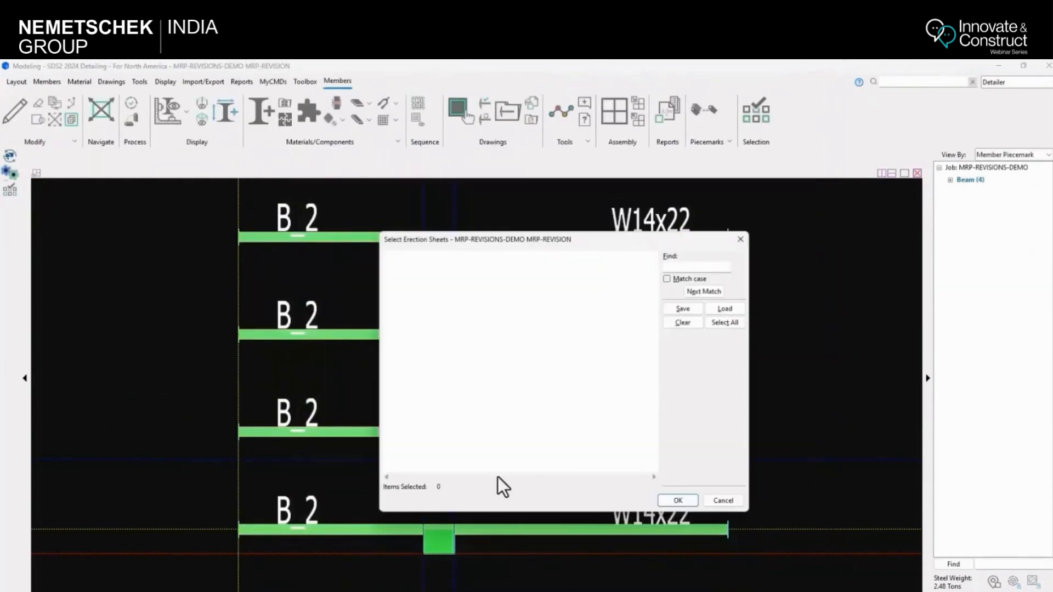
click(675, 500)
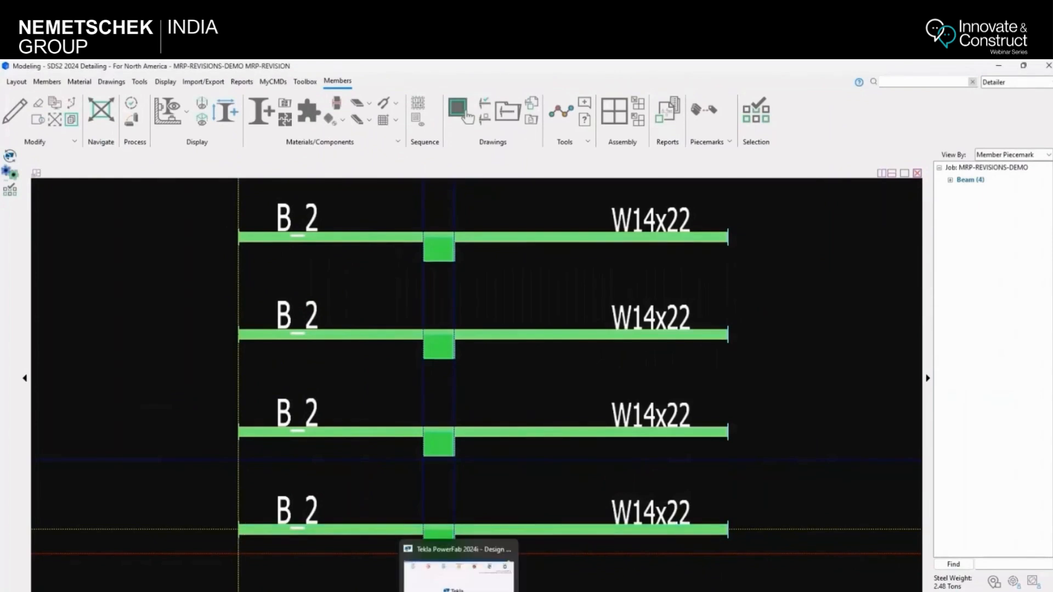
Step: In Tekla PowerFab, set up a Production Control PowerFab eXchange import of MRP-REVISIONS_2024_10_11_11_36.pfxs
click(458, 576)
click(9, 78)
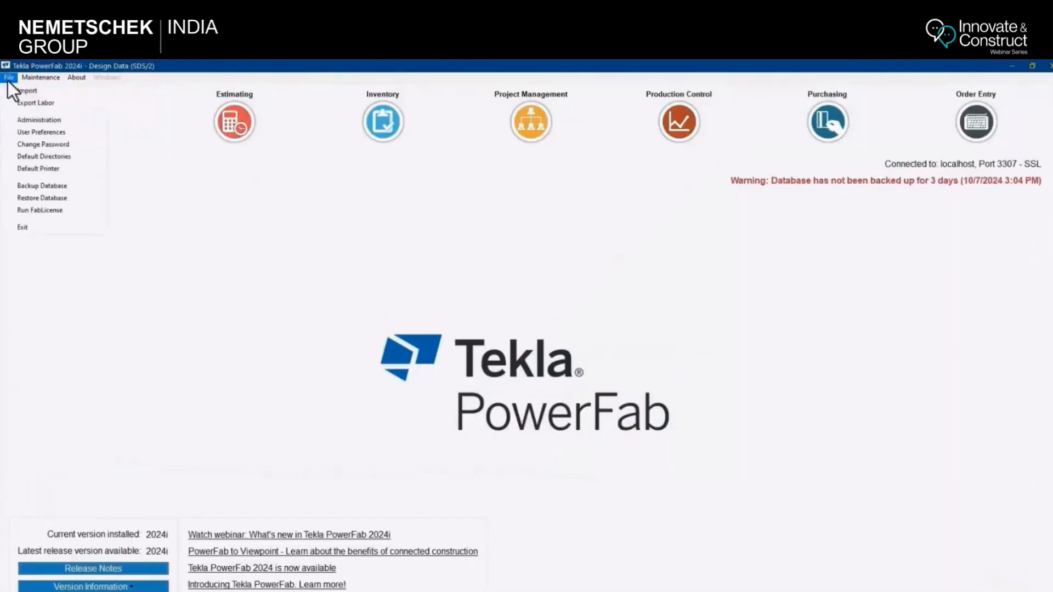
click(22, 93)
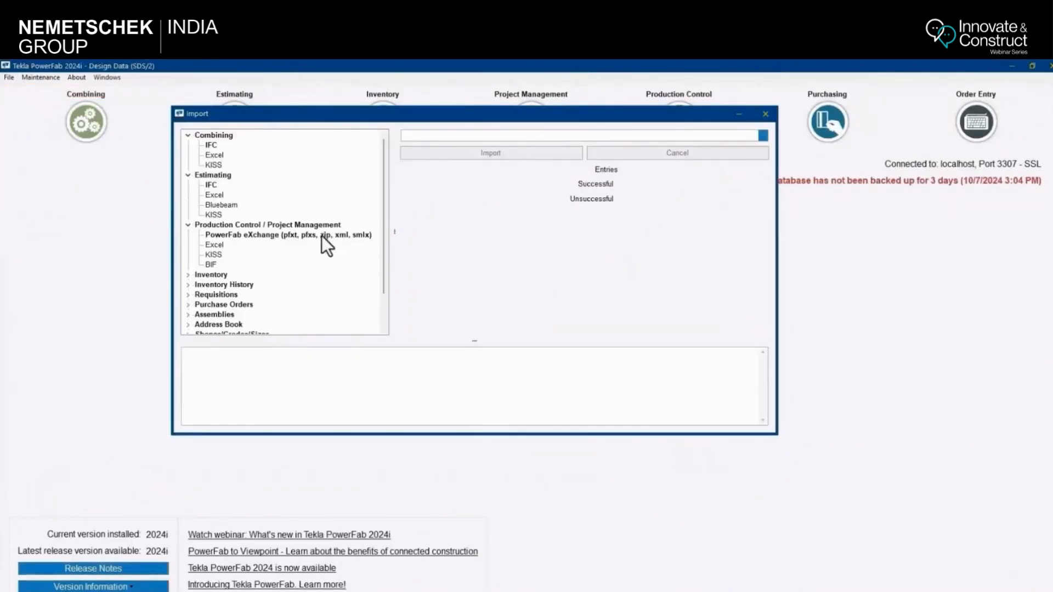
click(321, 235)
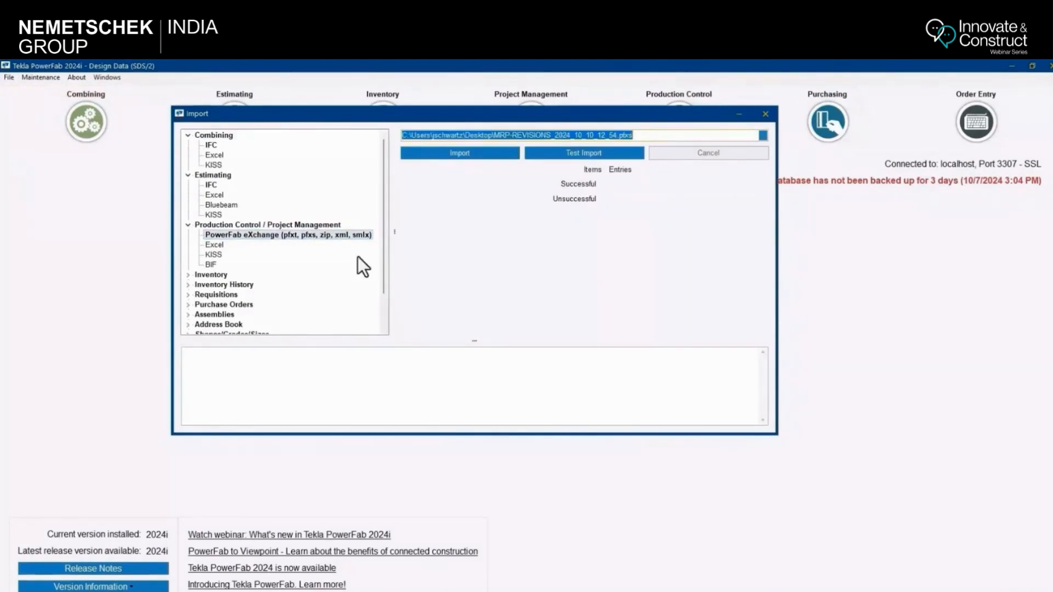
click(176, 171)
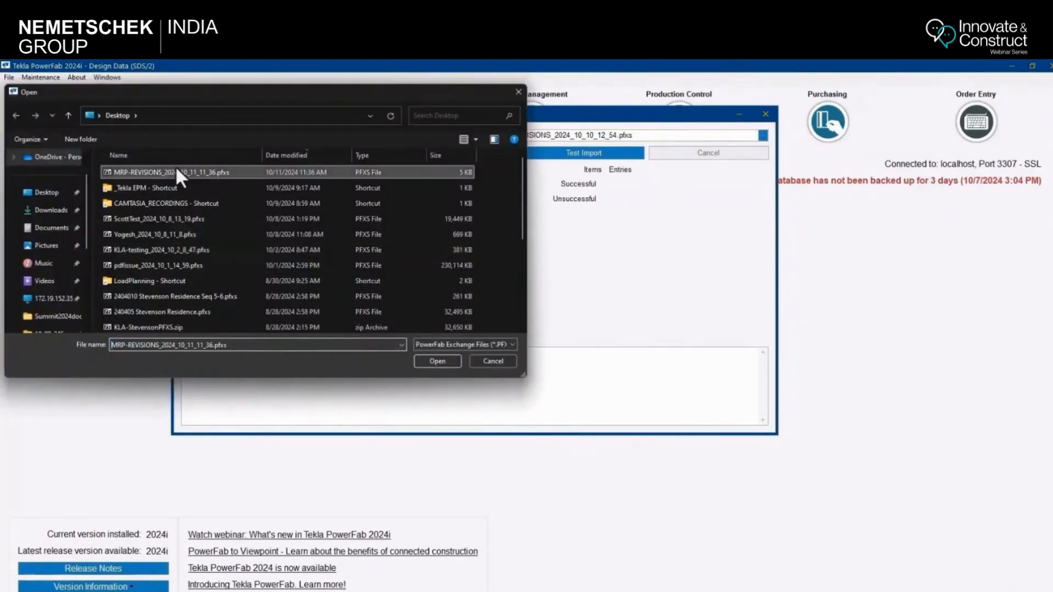
click(438, 360)
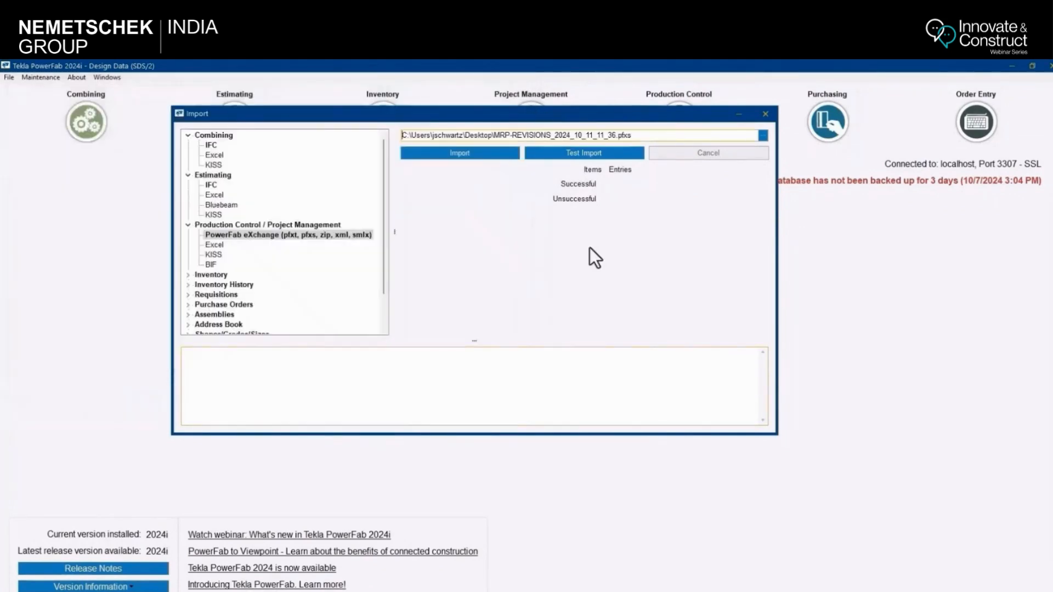
Step: Start the import, save the new production control job MRP-REVISIONS-DEMO, and add a project management job with the same job number
click(466, 159)
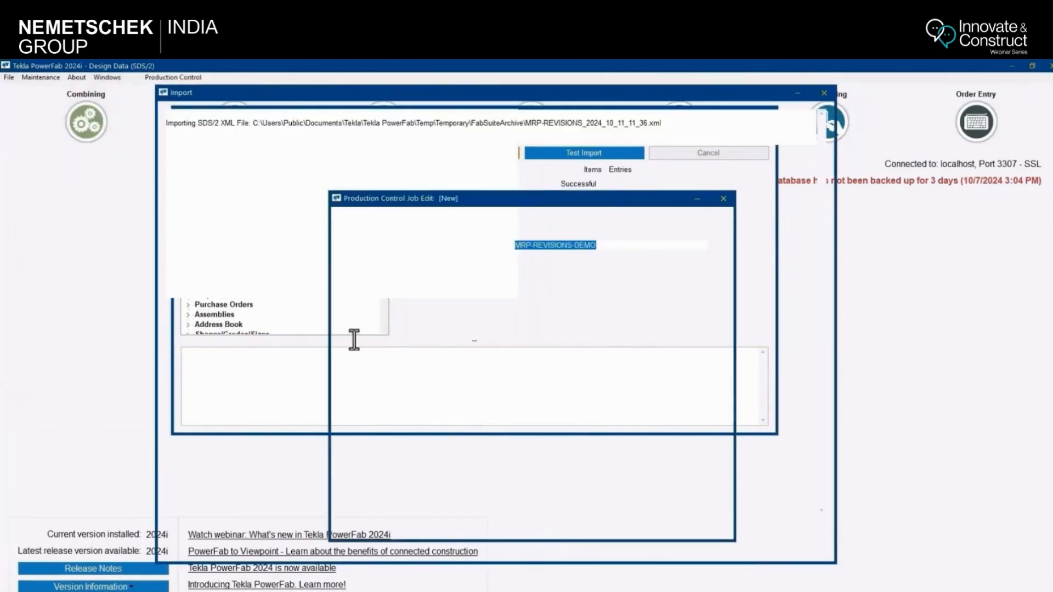
click(536, 532)
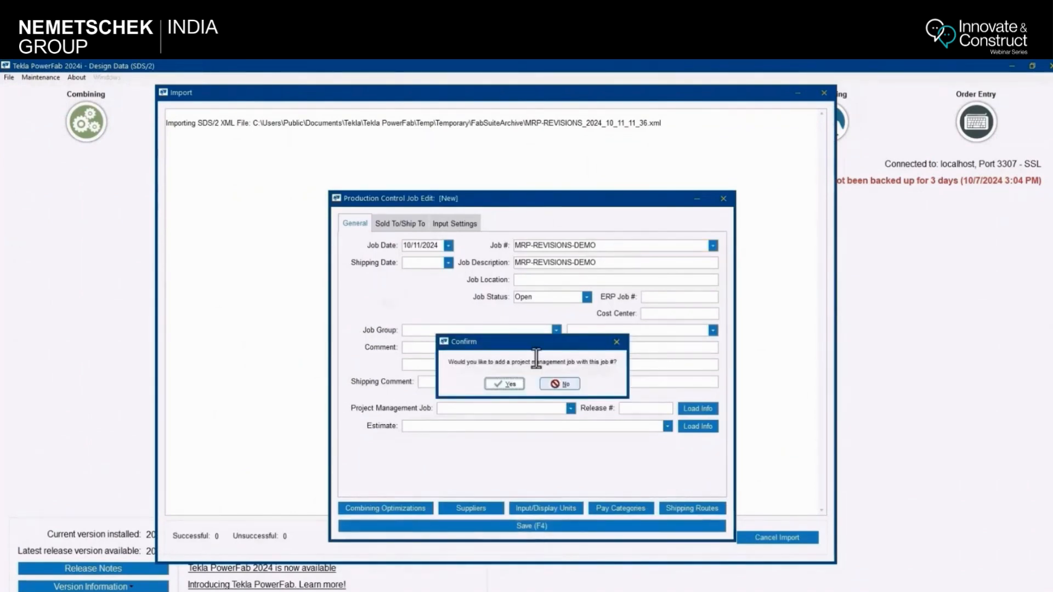
click(506, 385)
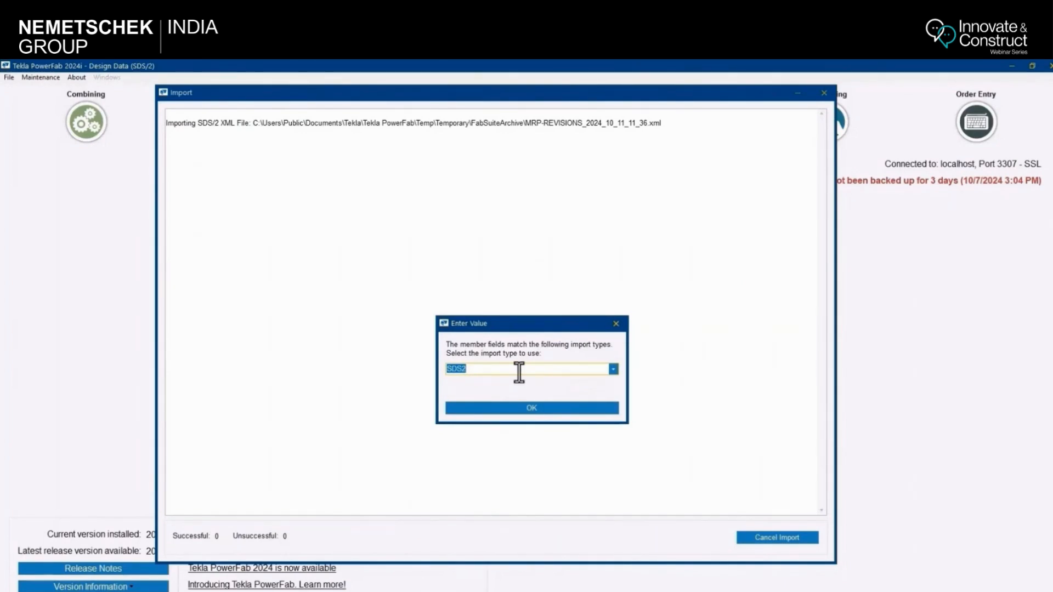
Step: Complete the import using the SDS2 import type and CNC file extension nc1, allowing the B_2 additions in the Change Summary
click(535, 409)
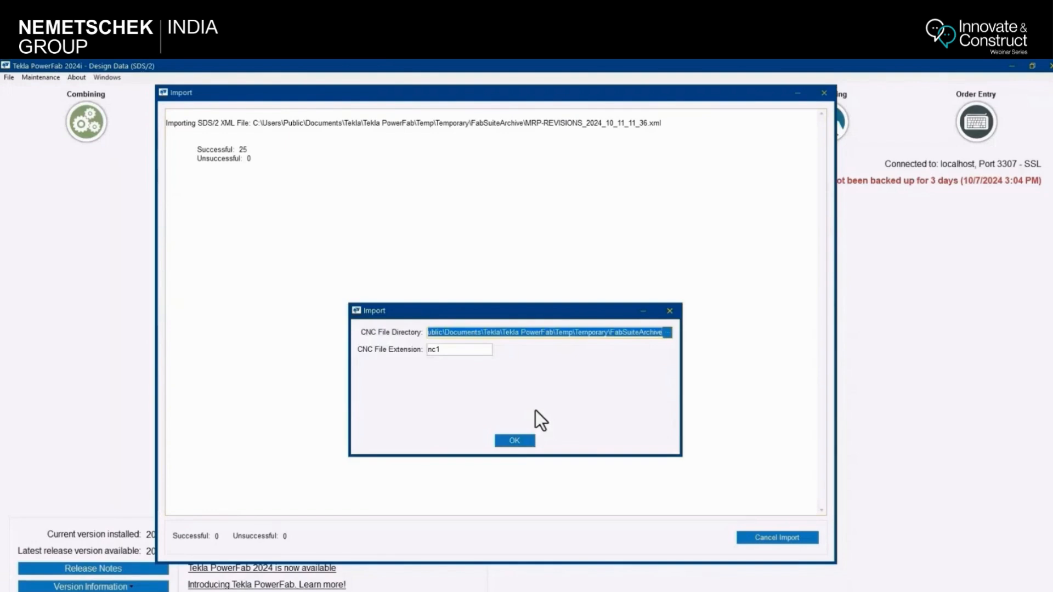
click(519, 440)
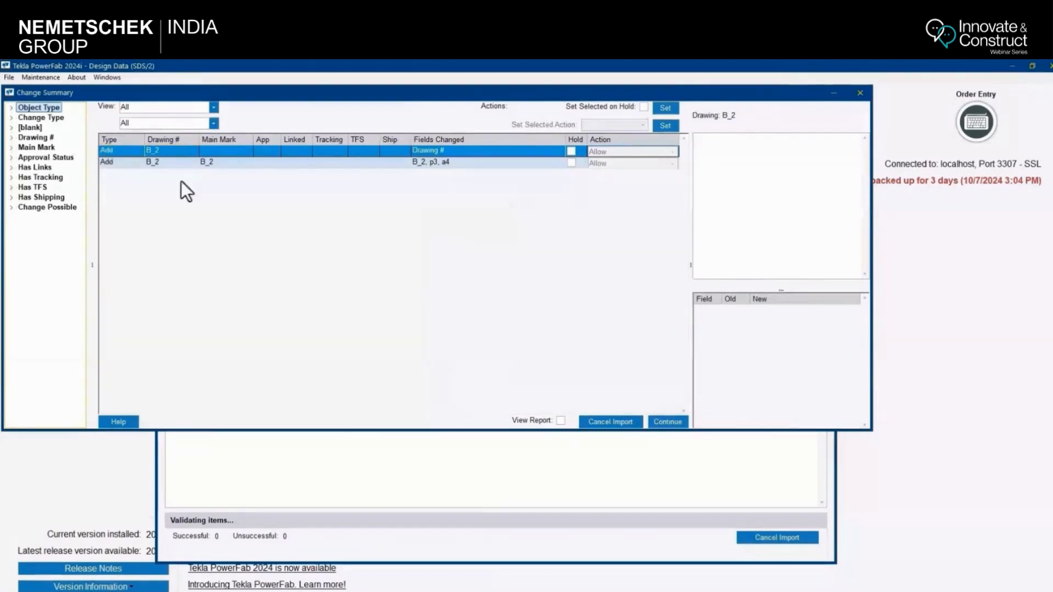
click(670, 422)
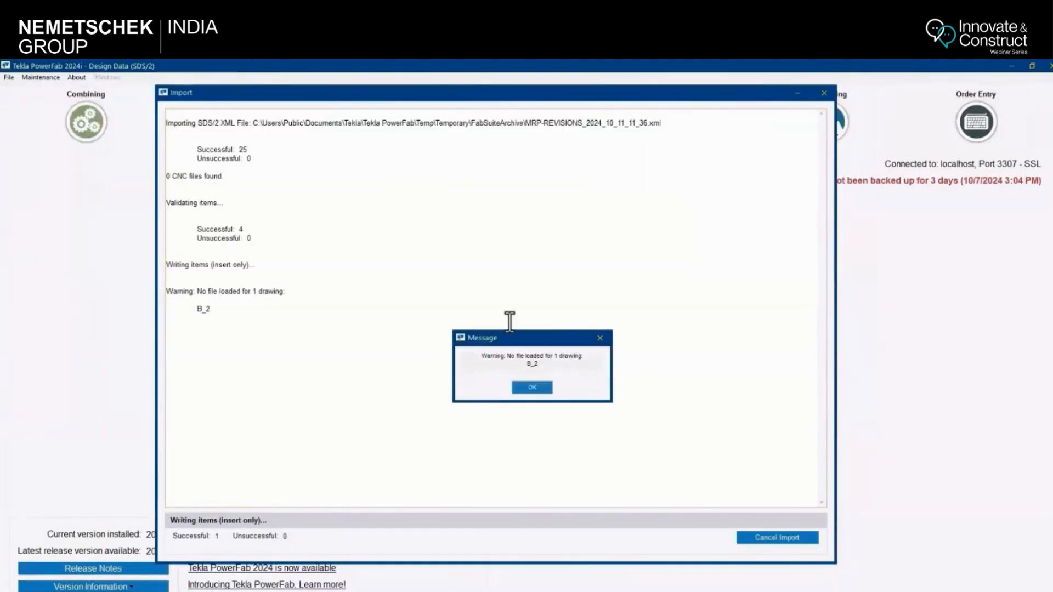
click(535, 387)
click(532, 387)
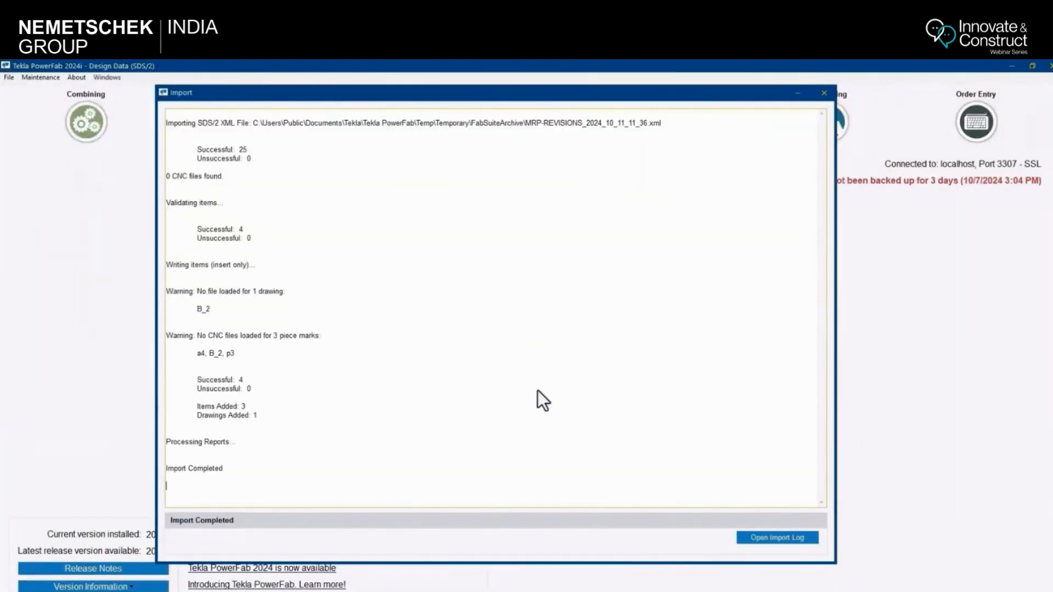
Step: Open the imported MRP-REVISIONS-DEMO job in Production Control to view its items, and return to the SDS2 model with the beams deselected
click(823, 93)
click(720, 139)
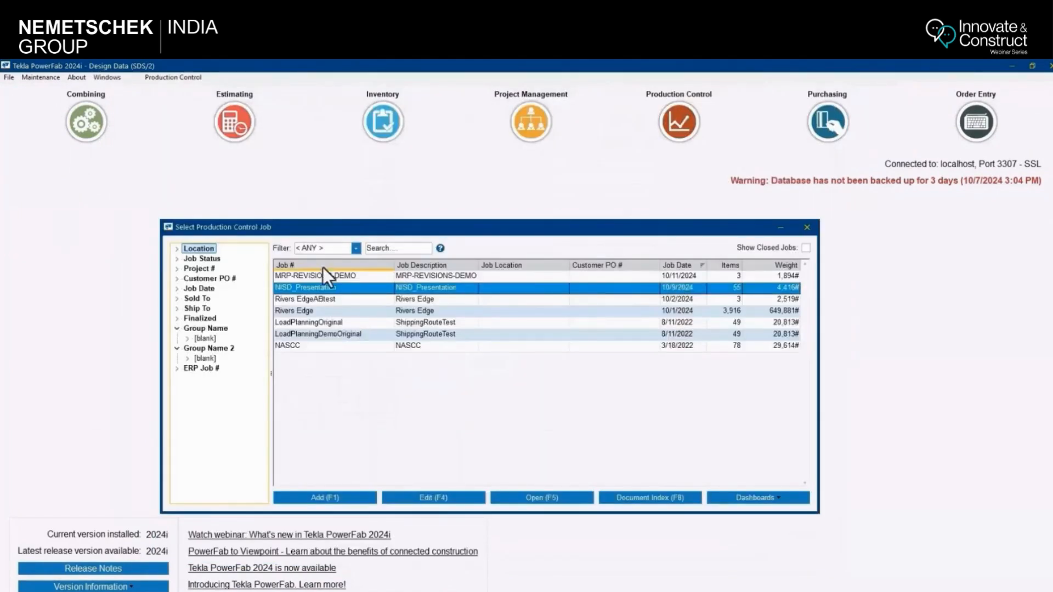
click(343, 274)
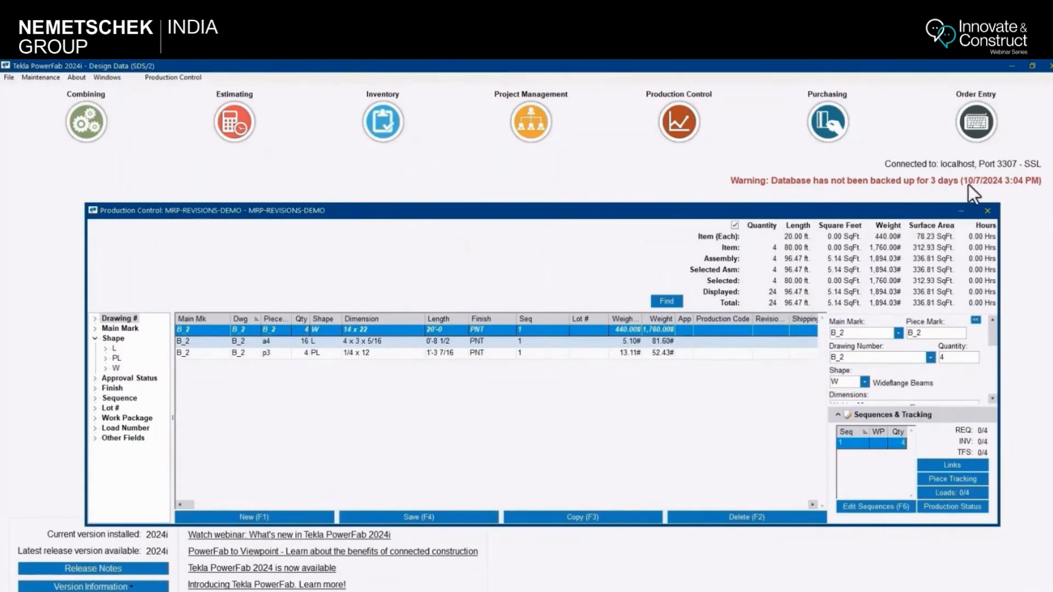
click(1012, 67)
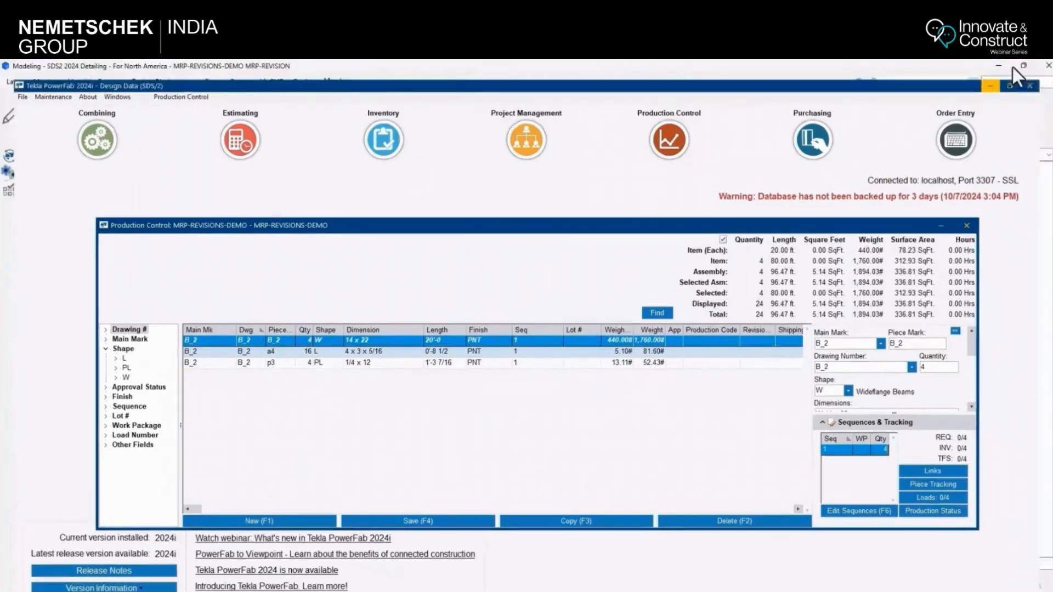
click(754, 489)
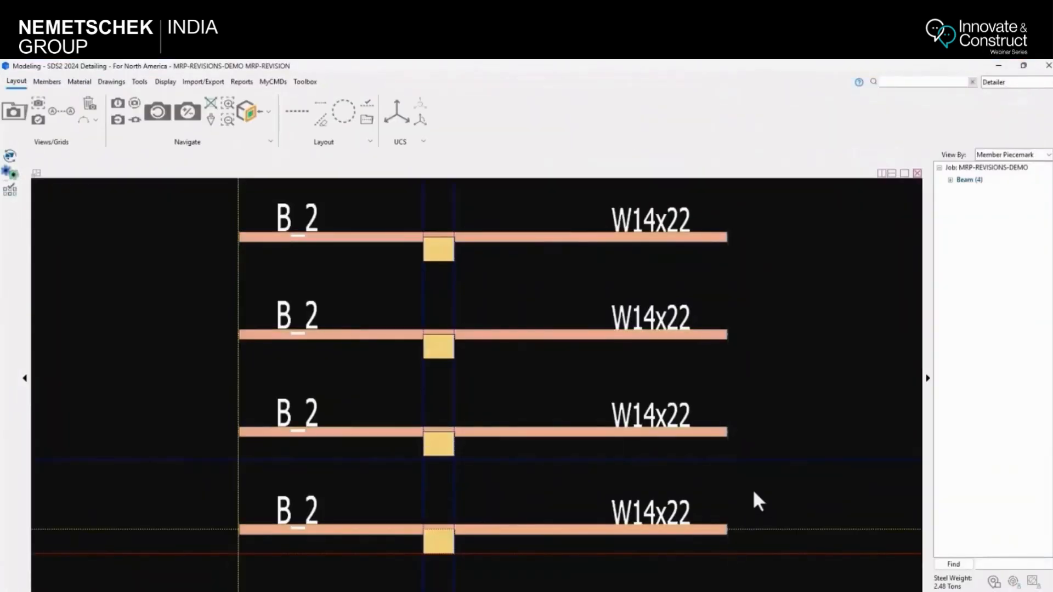
Step: Set the lowest B_2 beam's section size to W14x34, applying the change to that beam only
click(649, 529)
double_click(649, 529)
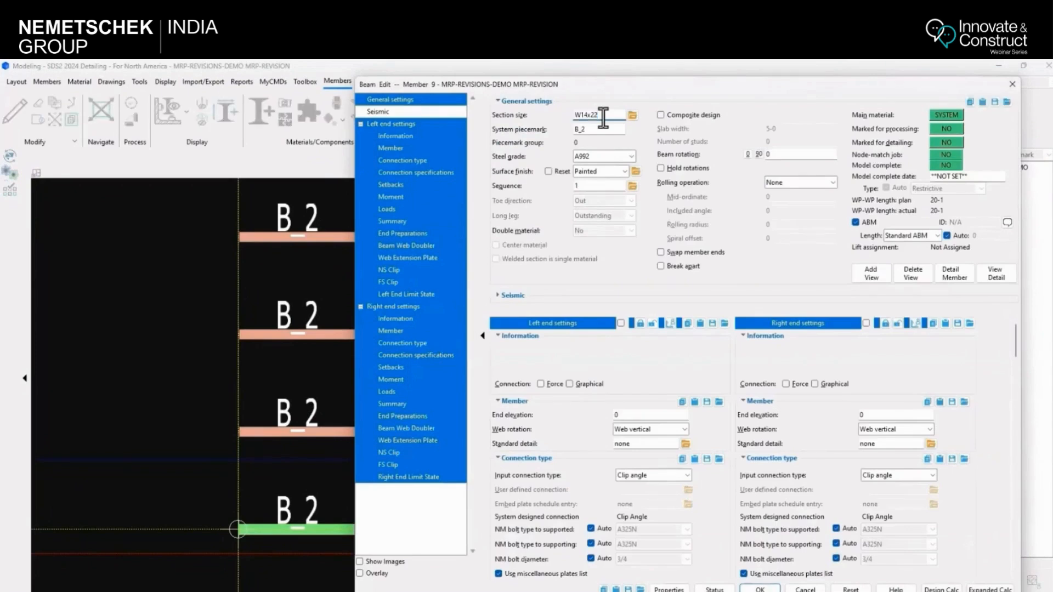
key(BackSpace)
key(BackSpace)
key(Num_Lock)
text(34)
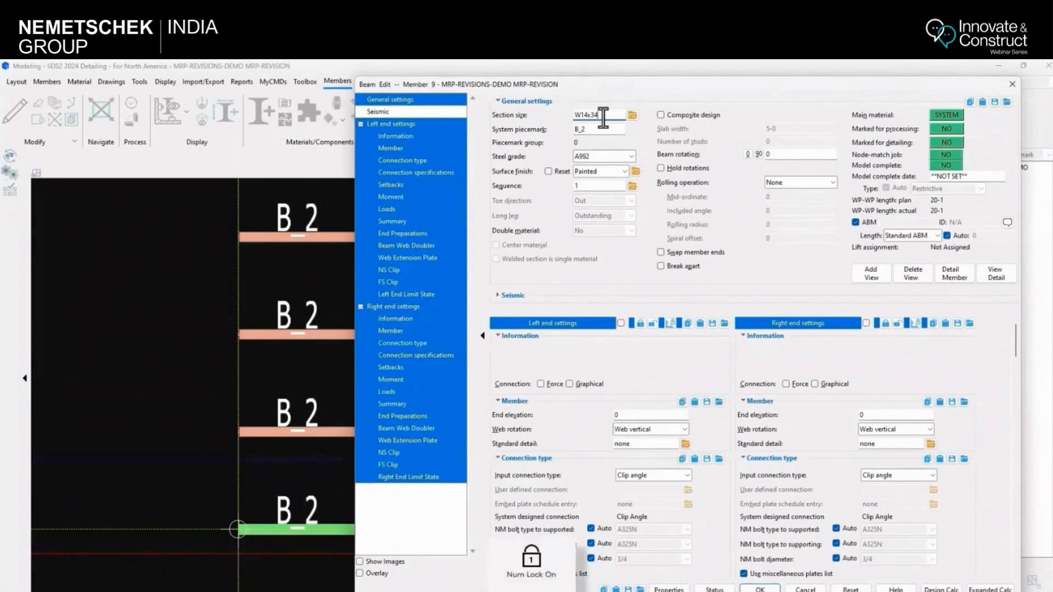
click(760, 589)
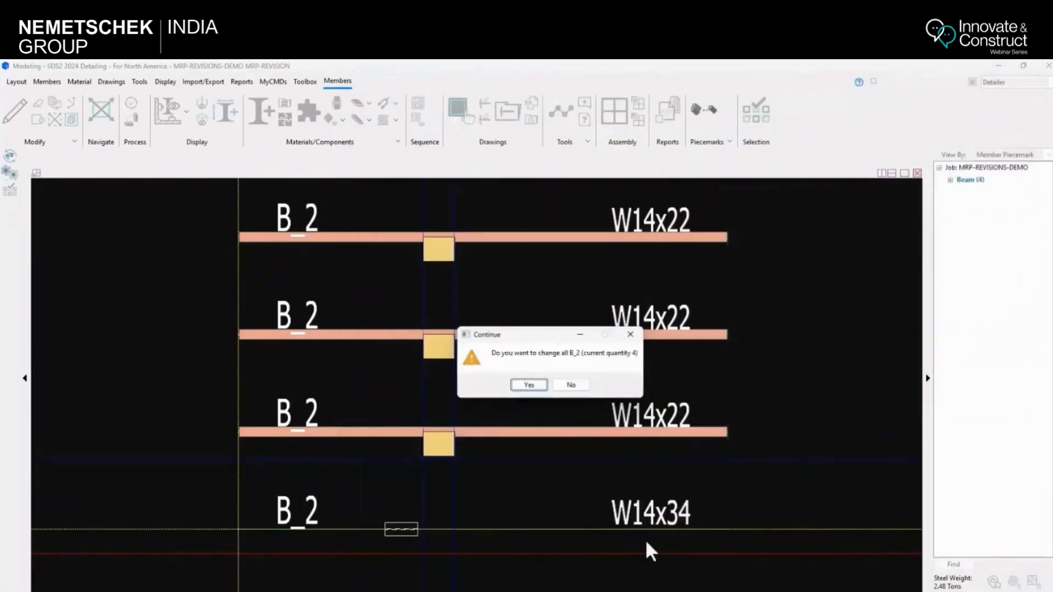
click(570, 384)
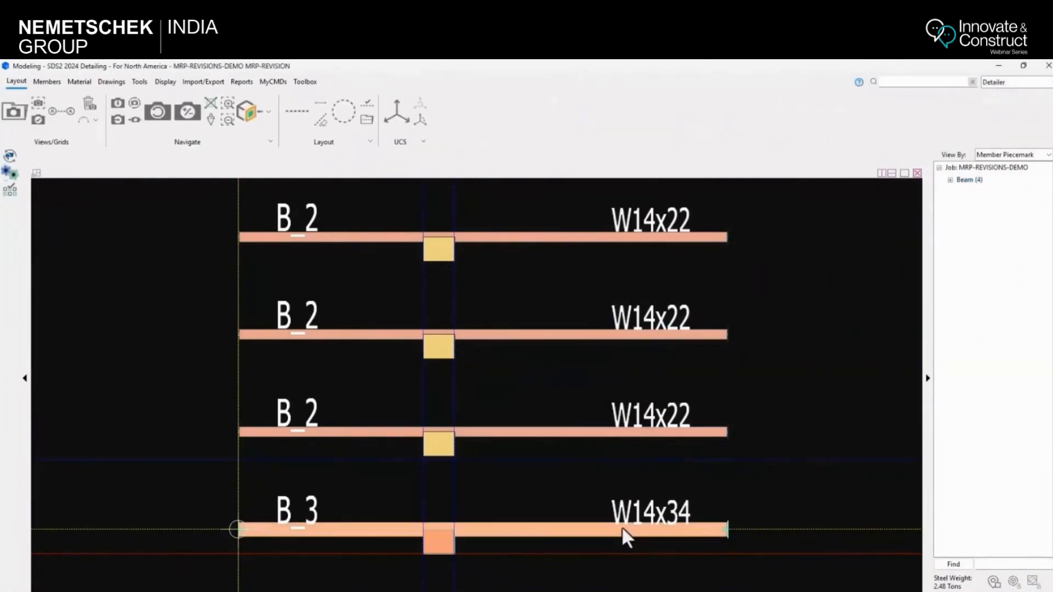
Step: Generate the GUID report for the revised W14x34 beam and place it below the earlier B_2 report
click(592, 533)
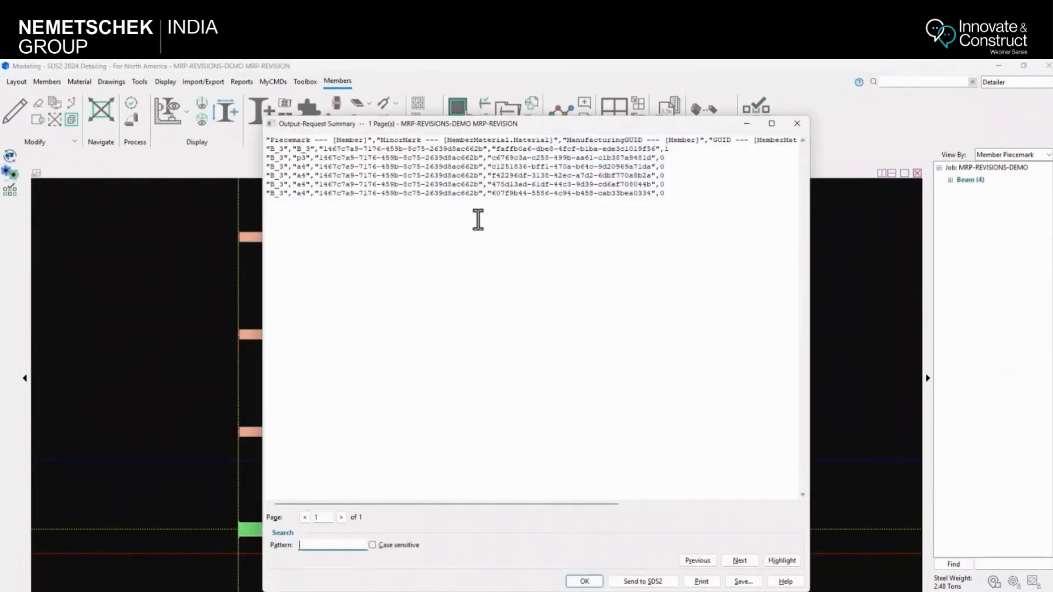
drag(581, 117, 571, 227)
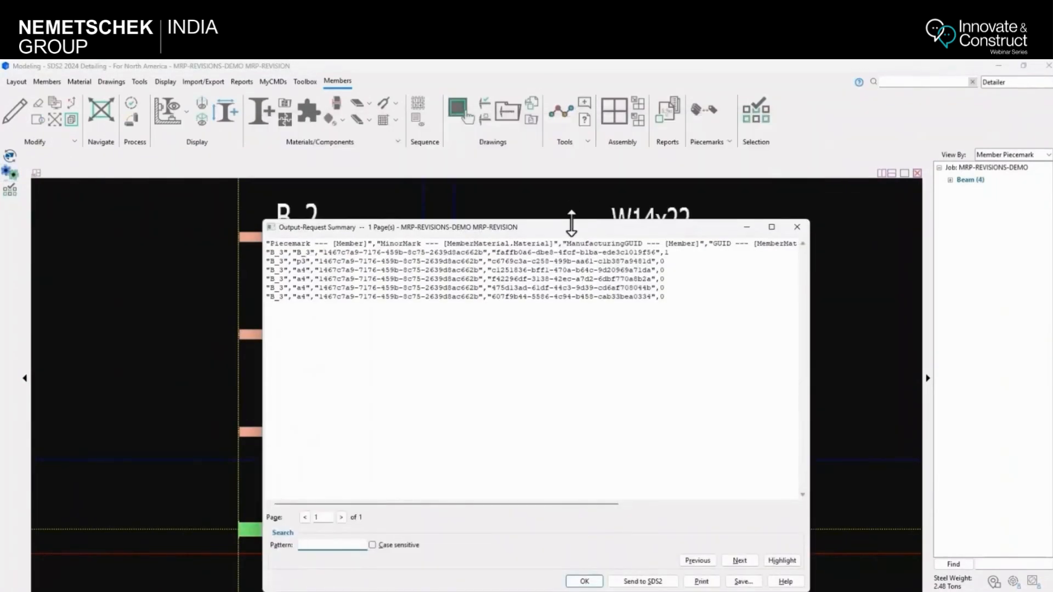
click(483, 591)
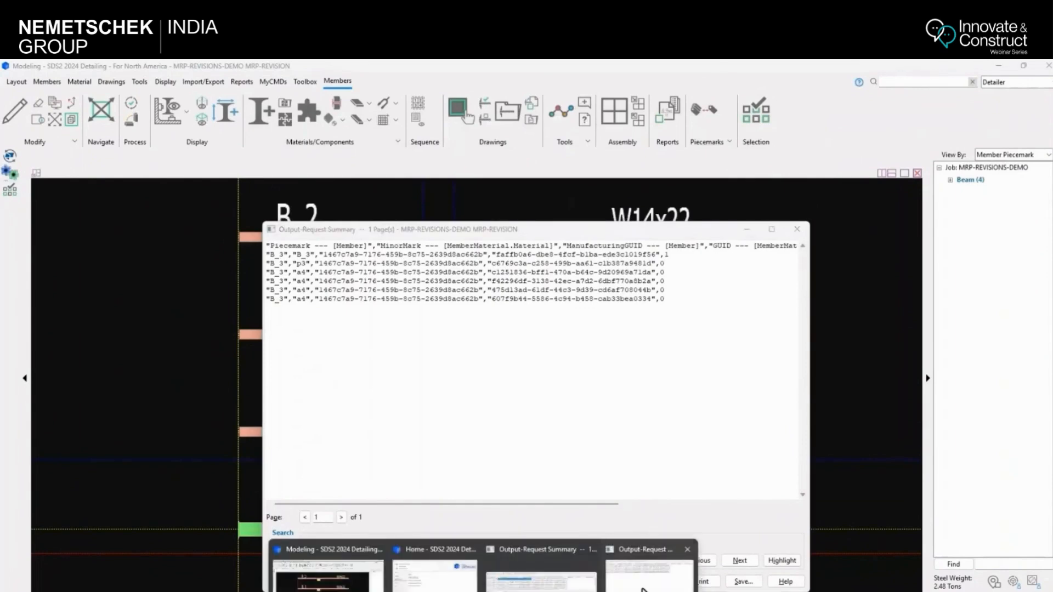
mouse_move(648, 591)
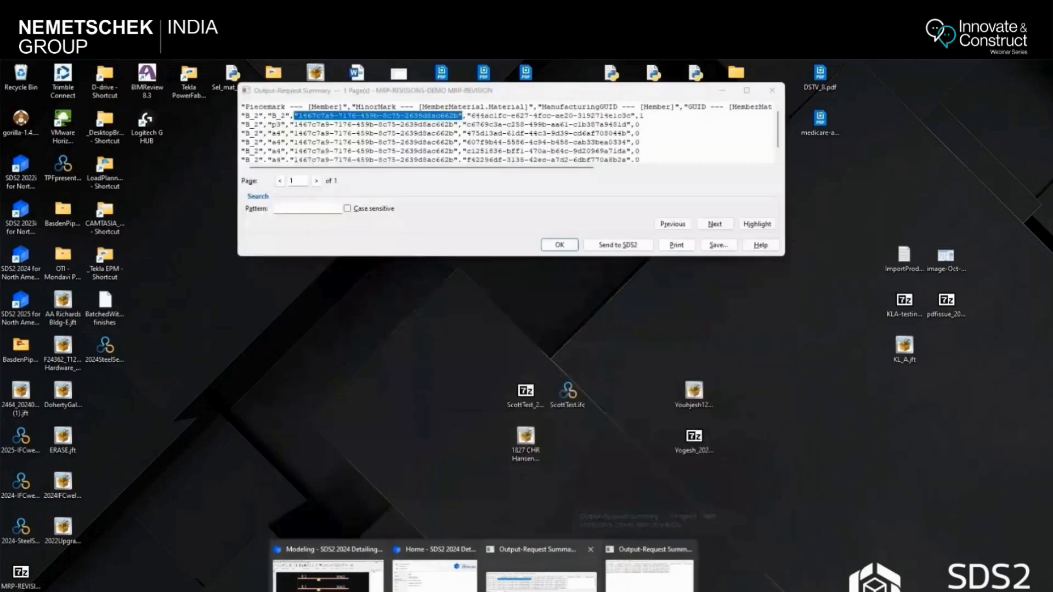
click(571, 558)
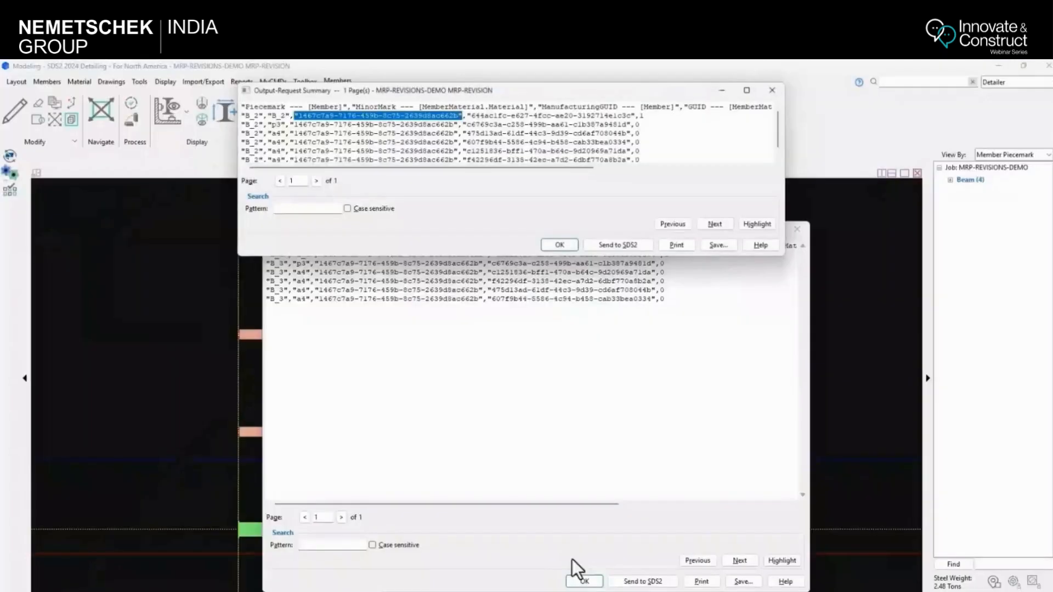
click(678, 362)
drag(627, 231, 590, 268)
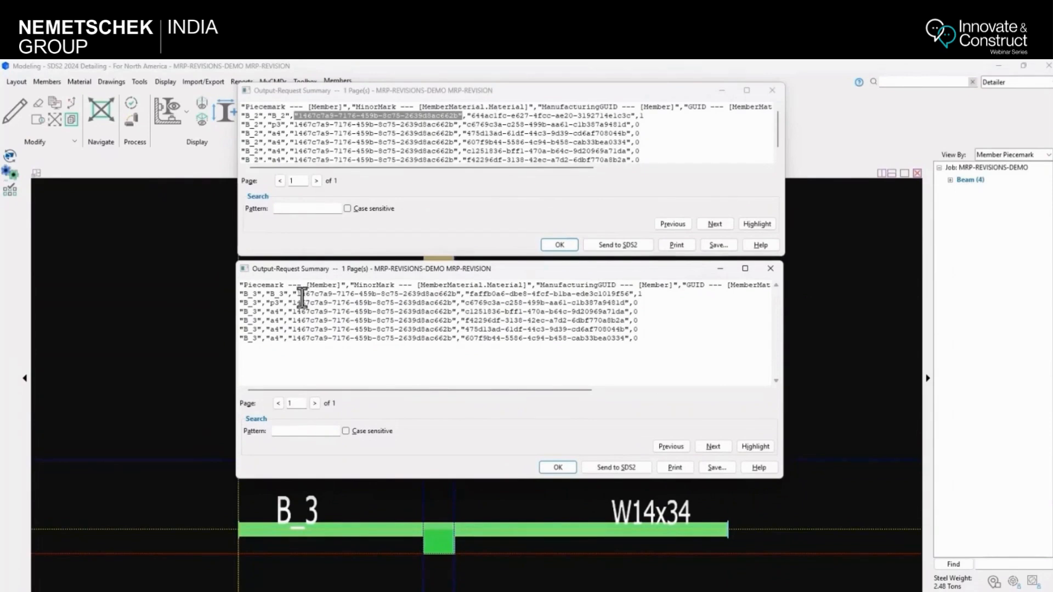
Step: Compare the manufacturing GUID and main material GUID of B_2 and B_3 in the two reports, and minimize both
drag(294, 296, 456, 297)
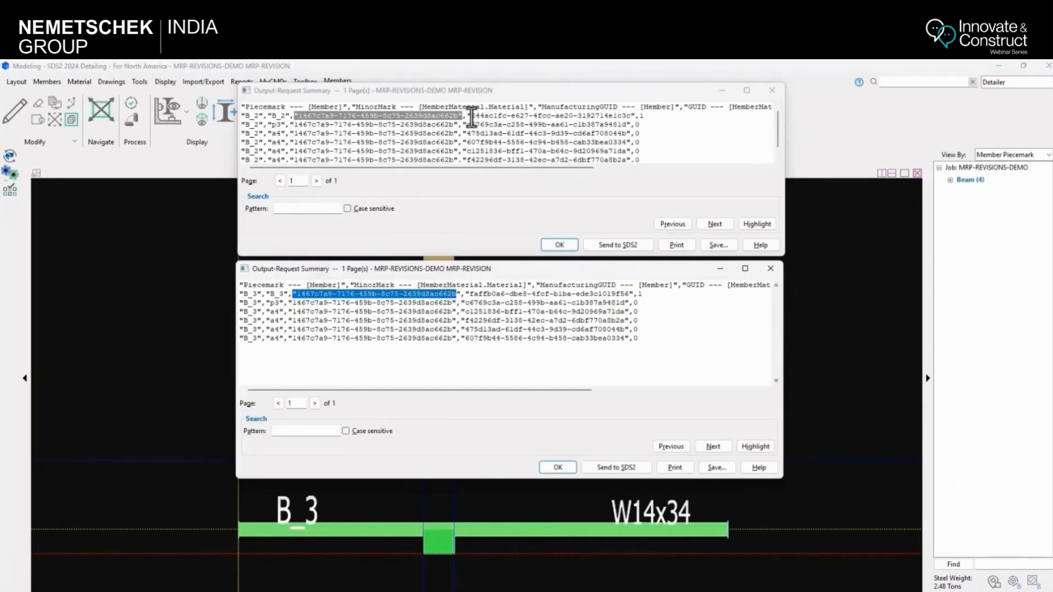
drag(470, 117, 631, 117)
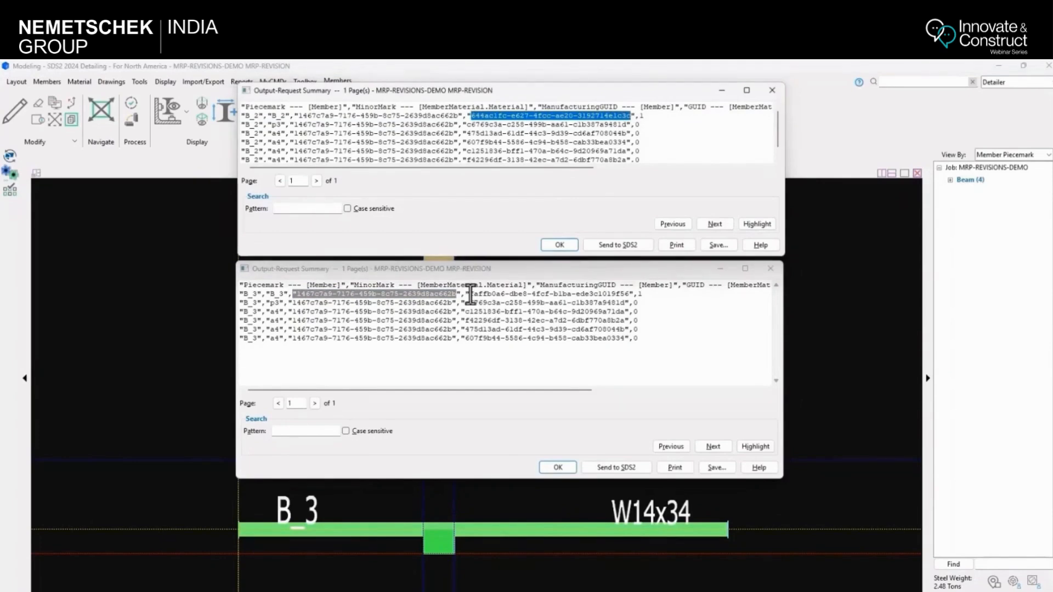
drag(471, 295, 629, 297)
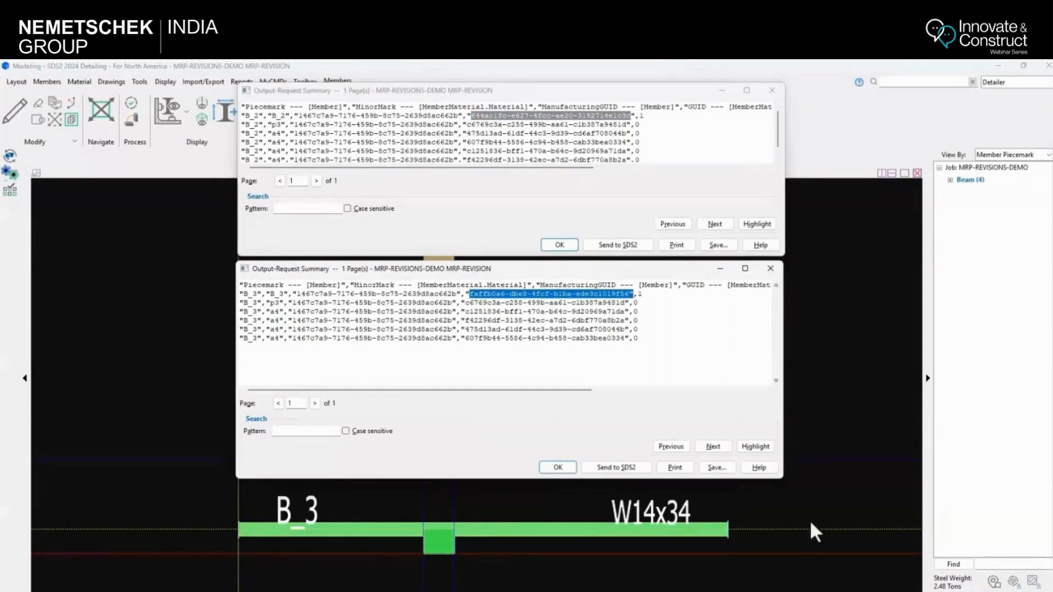
click(720, 90)
click(720, 268)
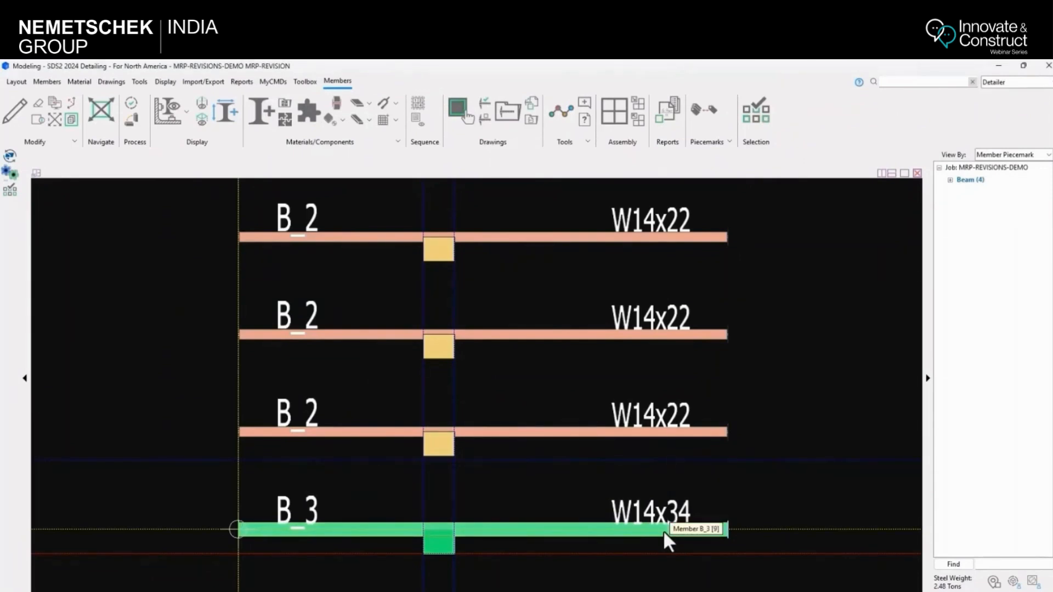
Step: Stretch the right end of beam B_3 by an X distance of 12, keeping Z-filtering on
drag(667, 561, 722, 495)
right_click(690, 457)
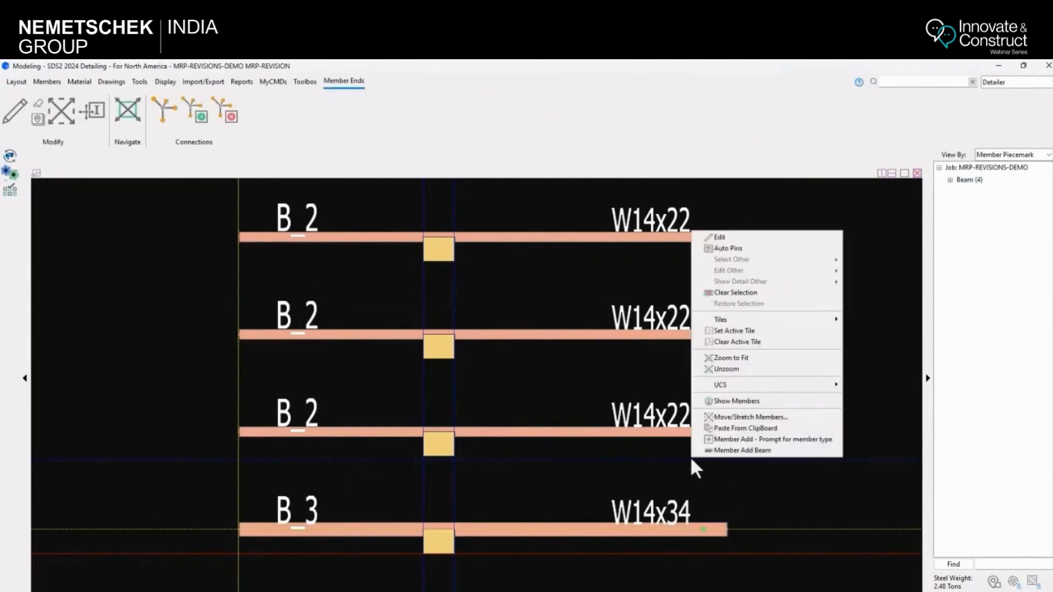
click(742, 417)
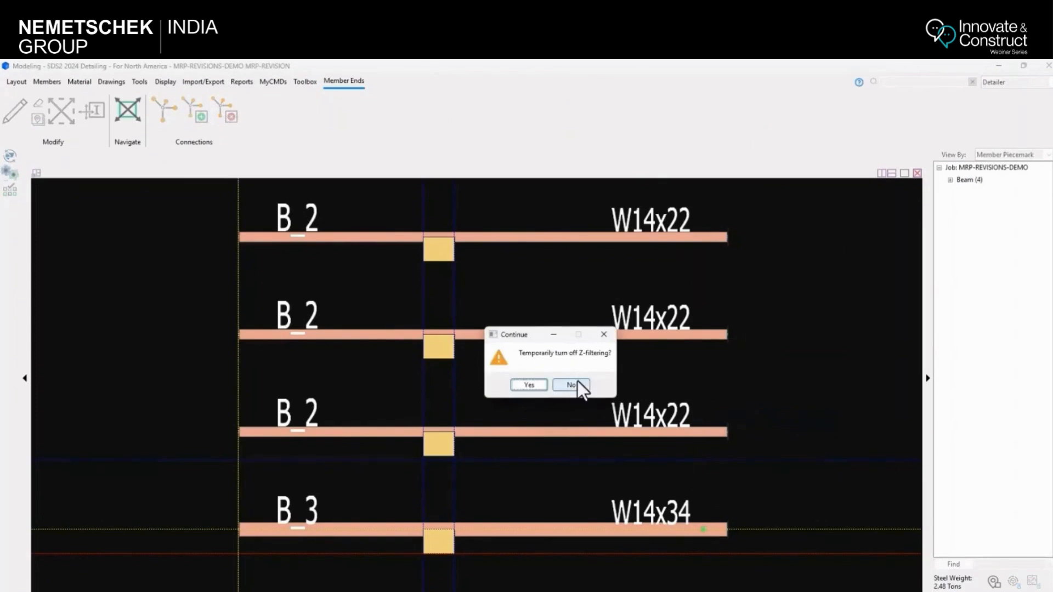
click(576, 384)
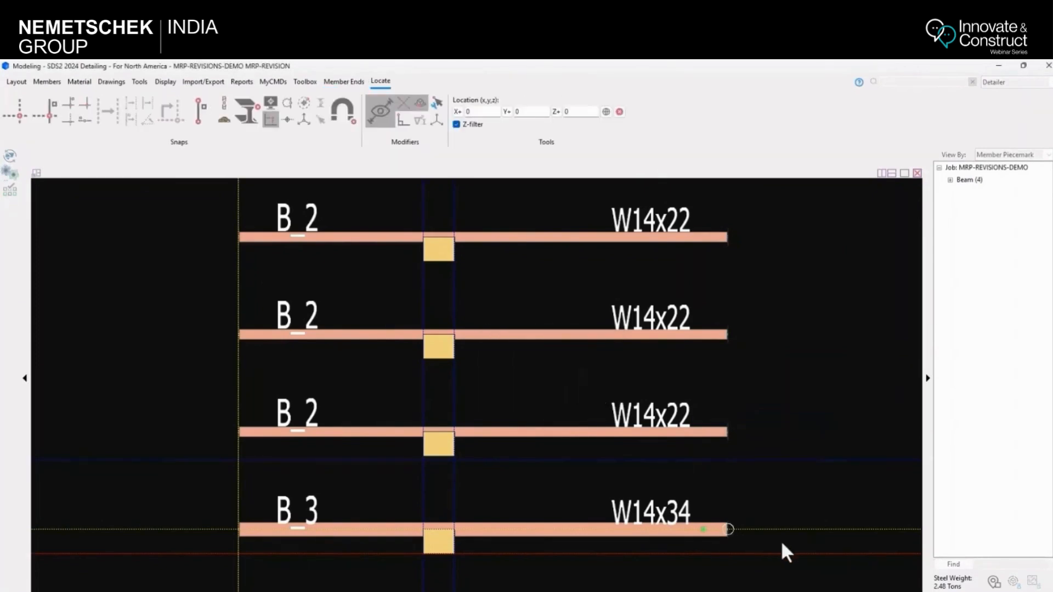
click(783, 542)
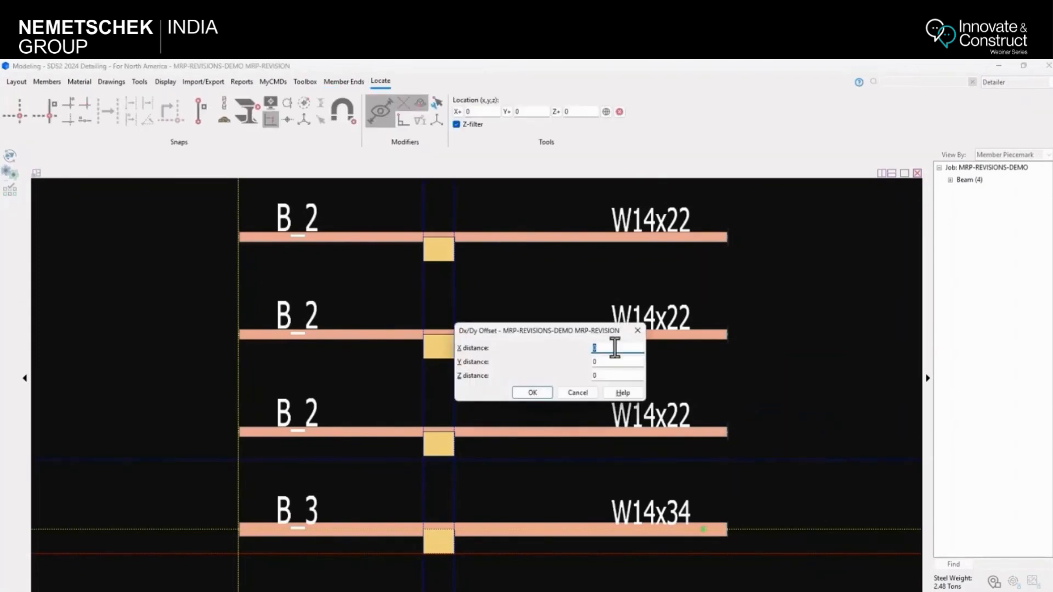
text(12)
click(532, 393)
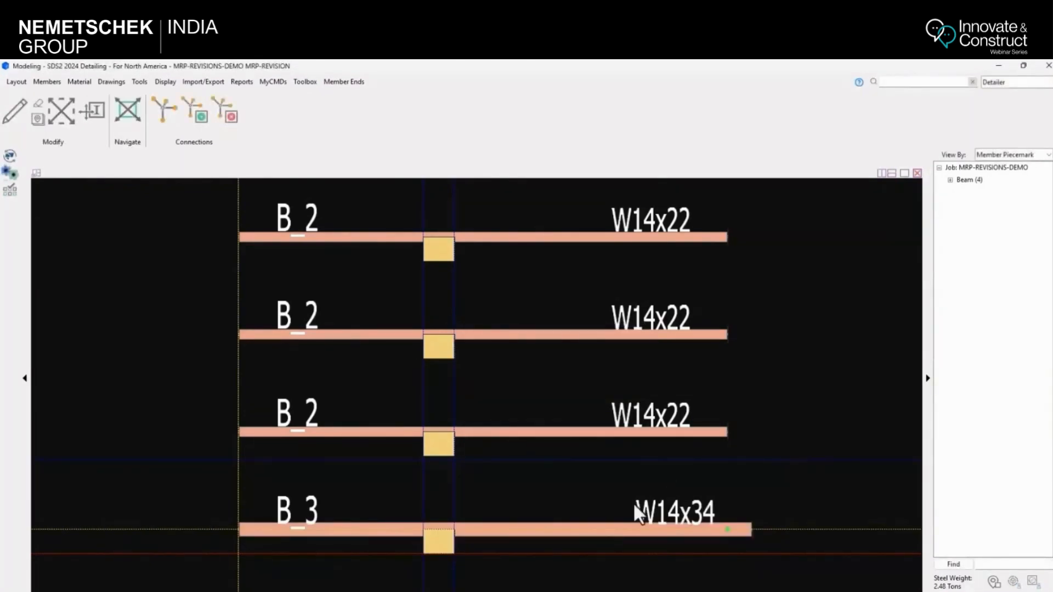
Step: Generate the GUID report for the stretched B_3 beam and arrange it below the two earlier reports
click(612, 528)
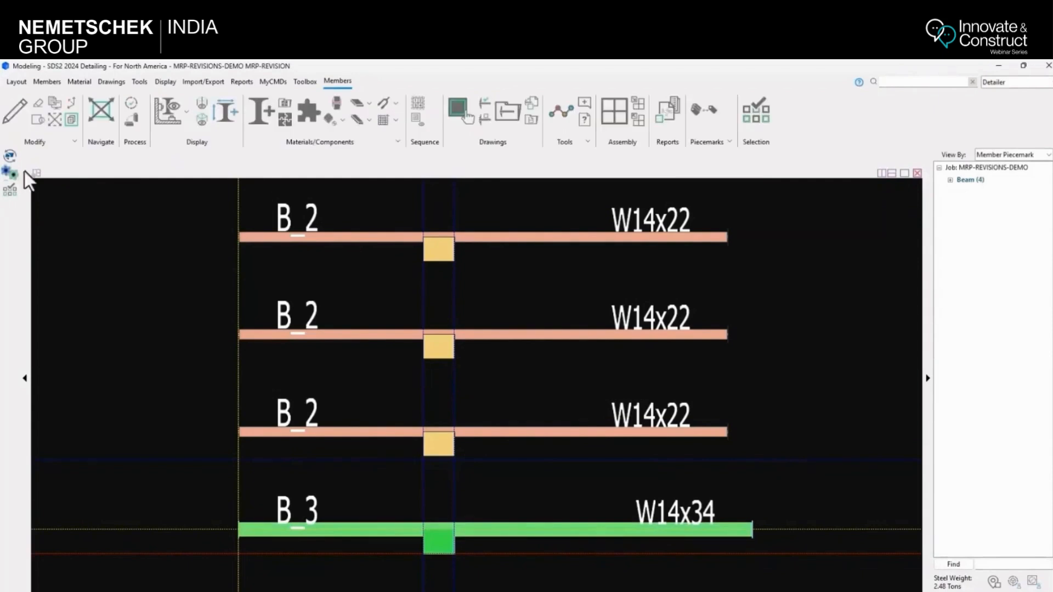
click(10, 173)
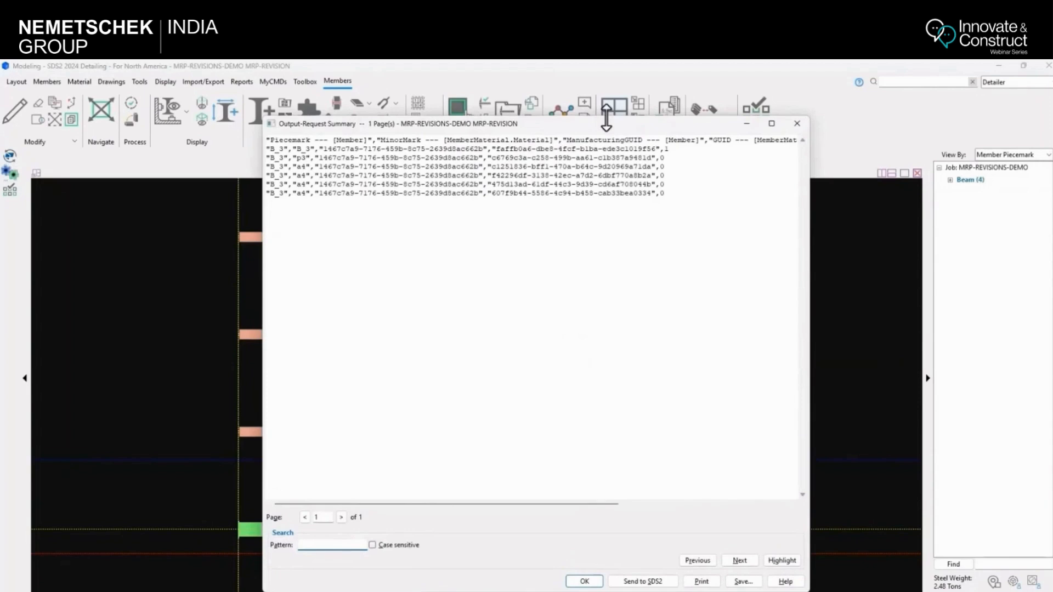
drag(606, 118, 606, 417)
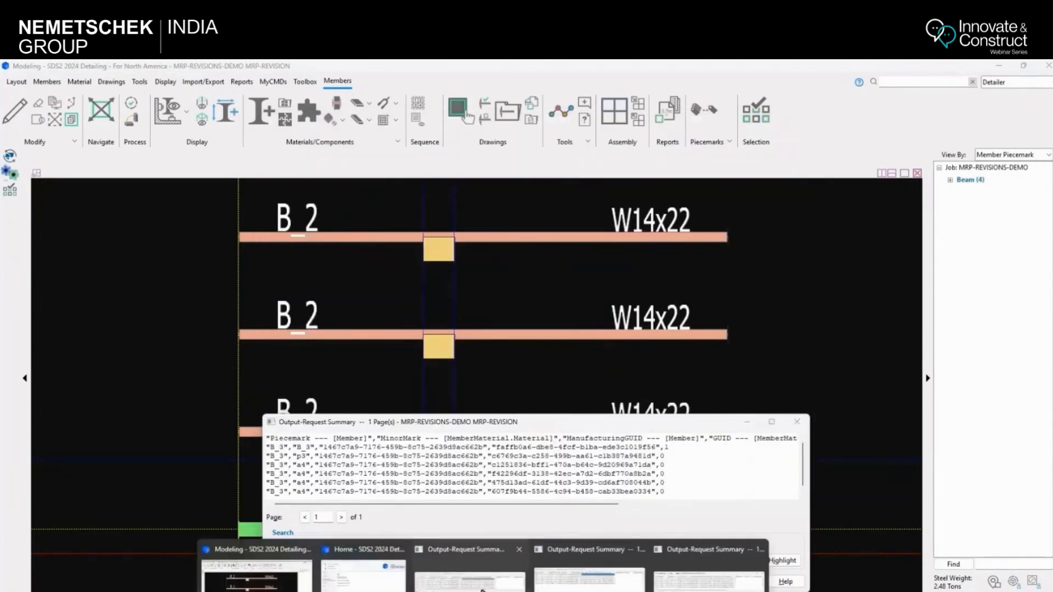
click(483, 565)
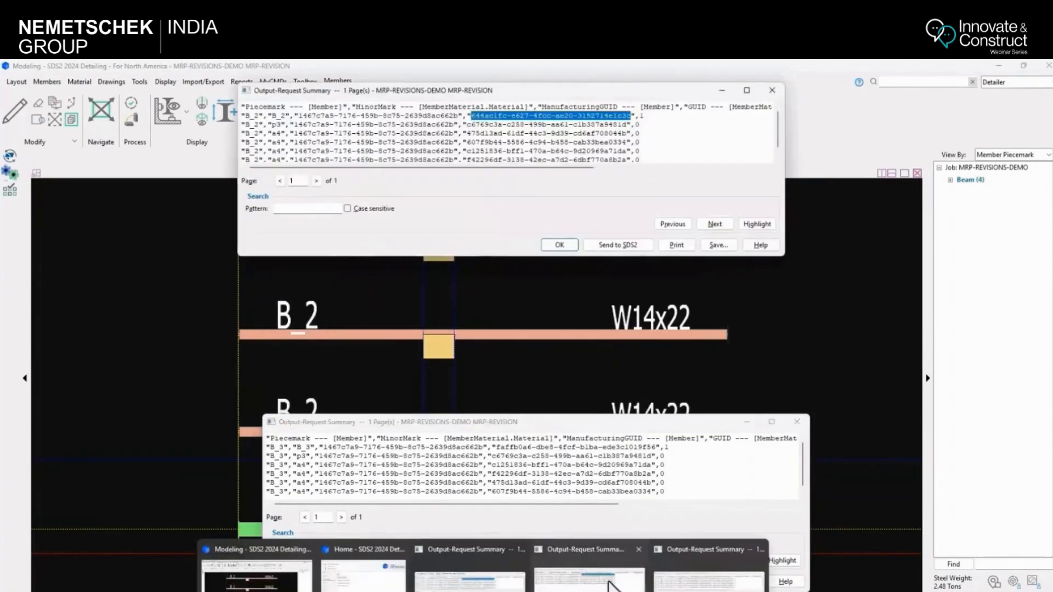
click(568, 558)
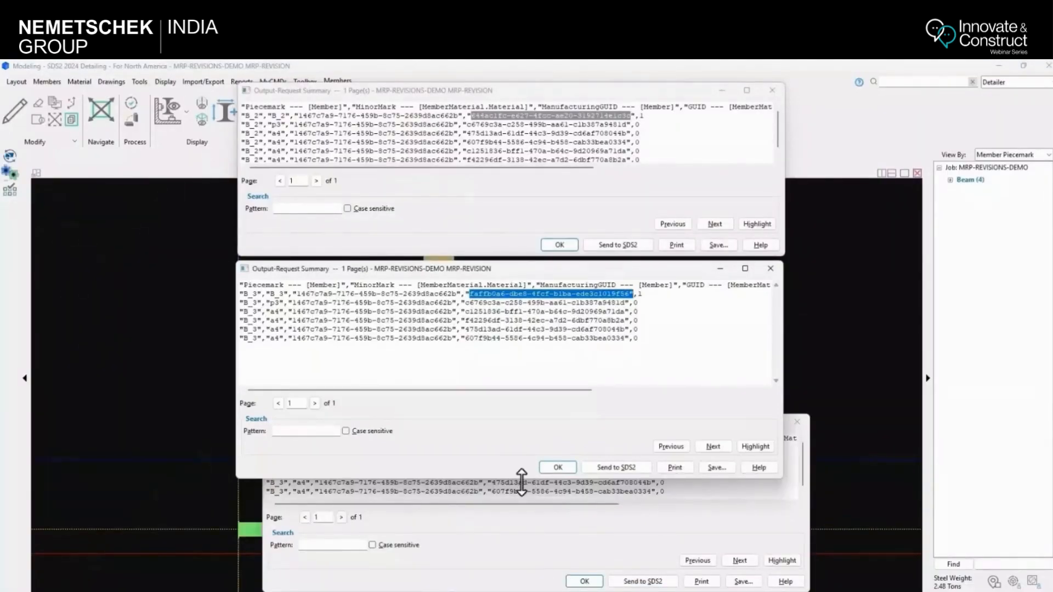
drag(528, 422, 529, 387)
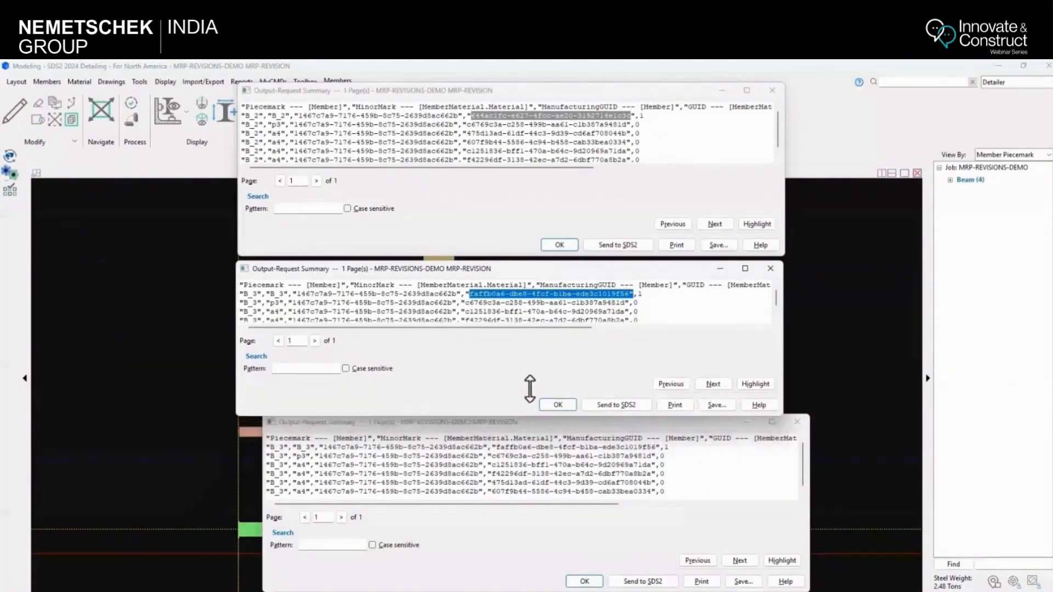
Step: Compare the manufacturing and main material GUIDs of B_3 before and after the stretch, and deselect the beam
click(316, 295)
drag(297, 294, 332, 294)
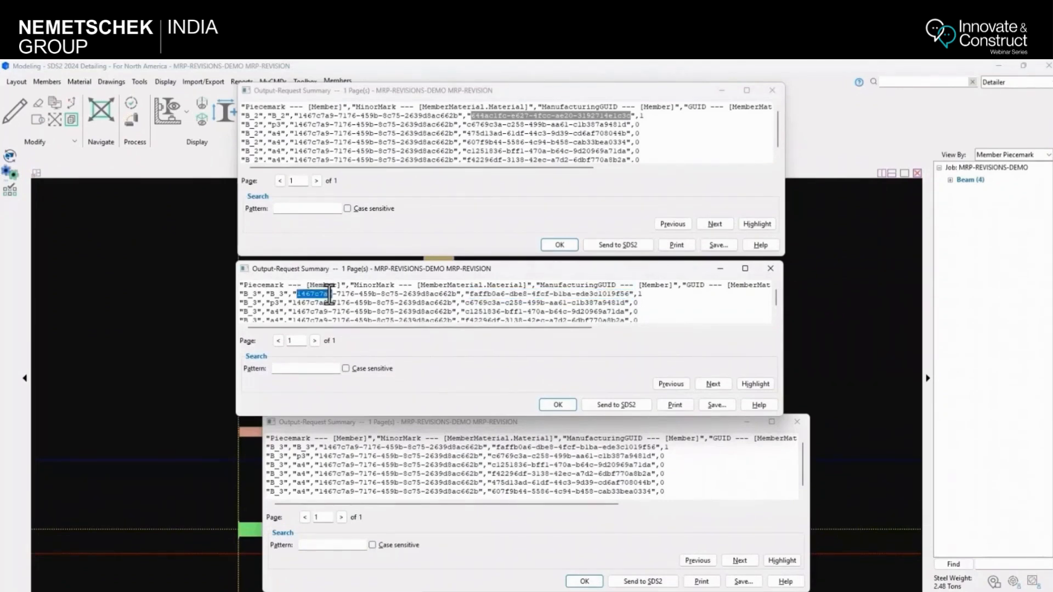
drag(323, 447, 372, 443)
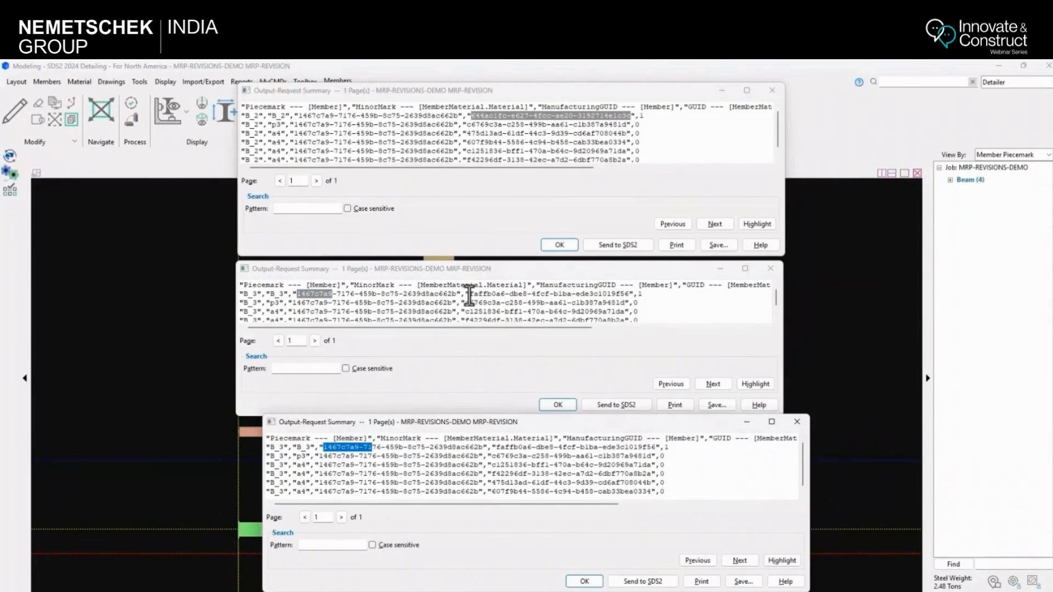
drag(470, 294, 629, 295)
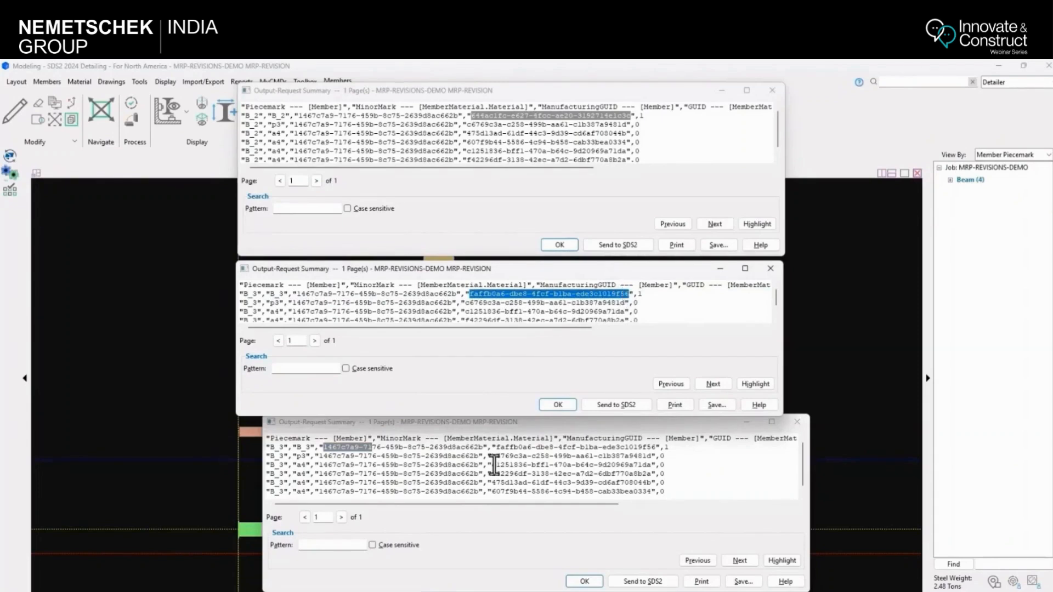
drag(497, 447, 654, 447)
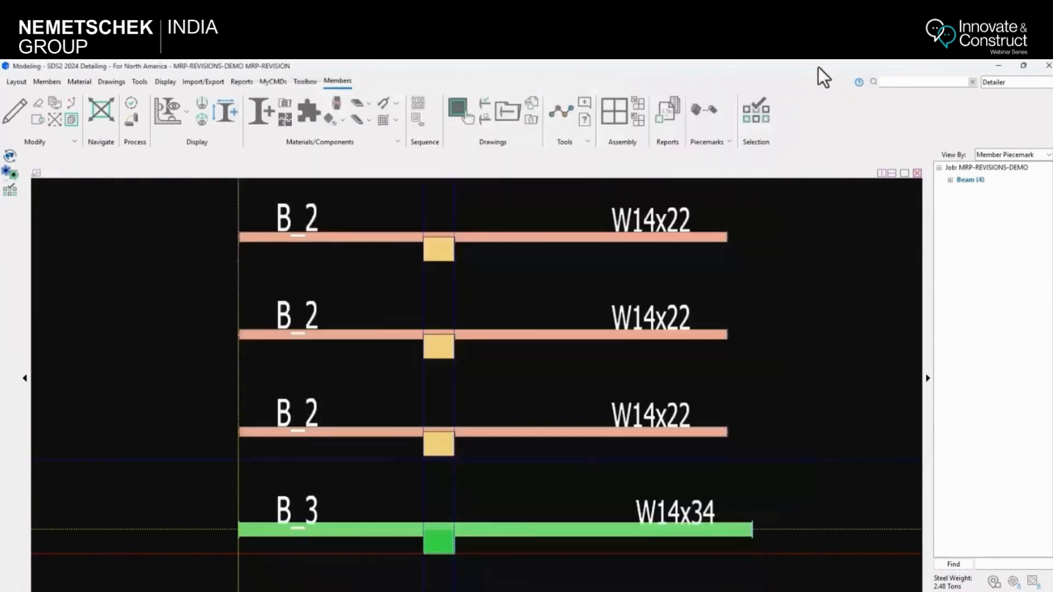
key(Escape)
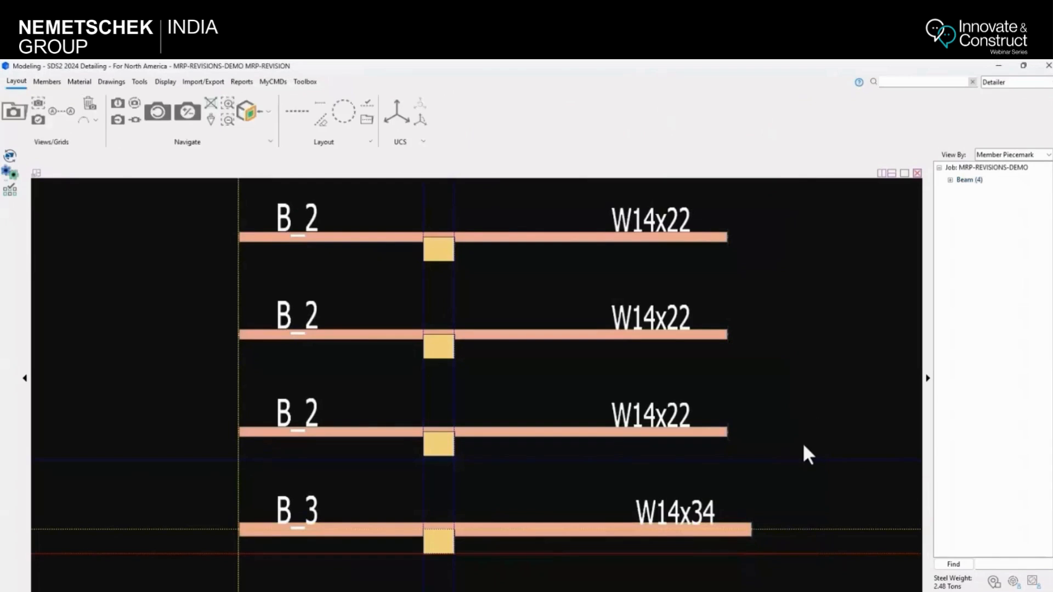
key(alt+Tab)
click(871, 428)
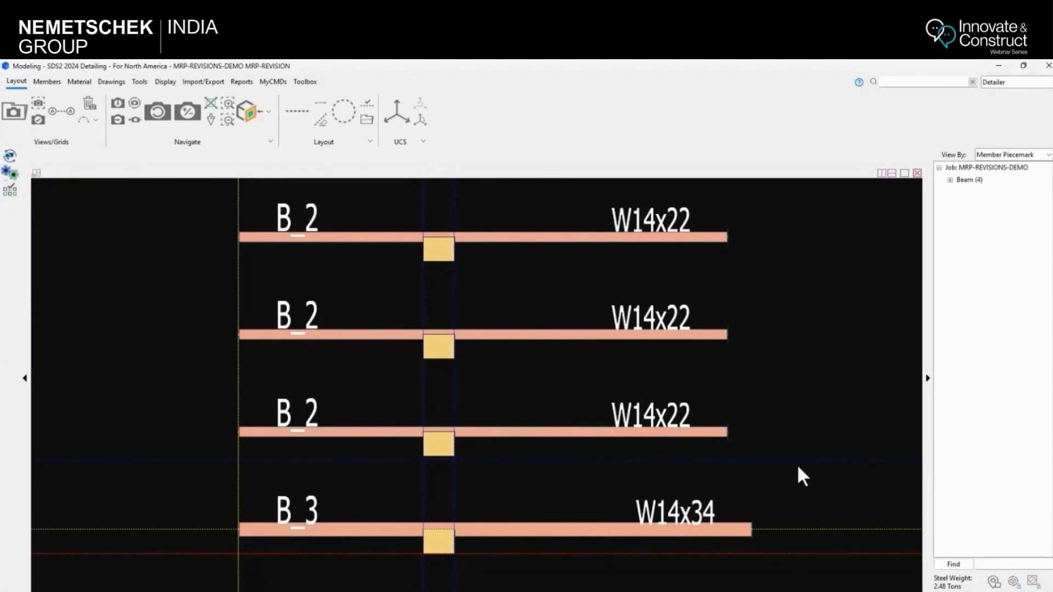
Step: Export the revised B_3 beam with the Tekla PowerFab Export tool, accepting its setup
click(626, 536)
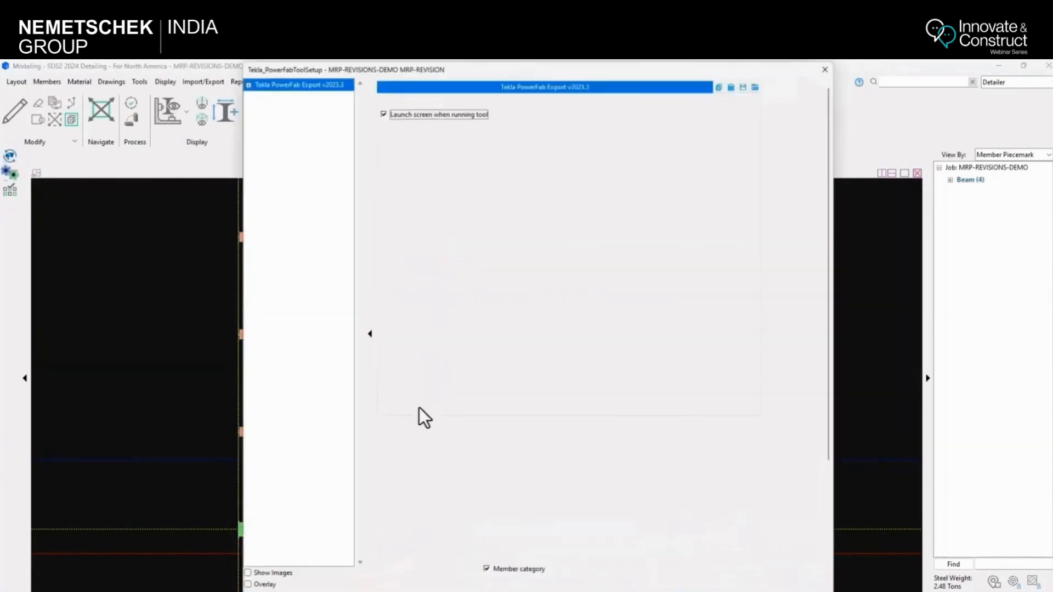
click(241, 590)
right_click(156, 396)
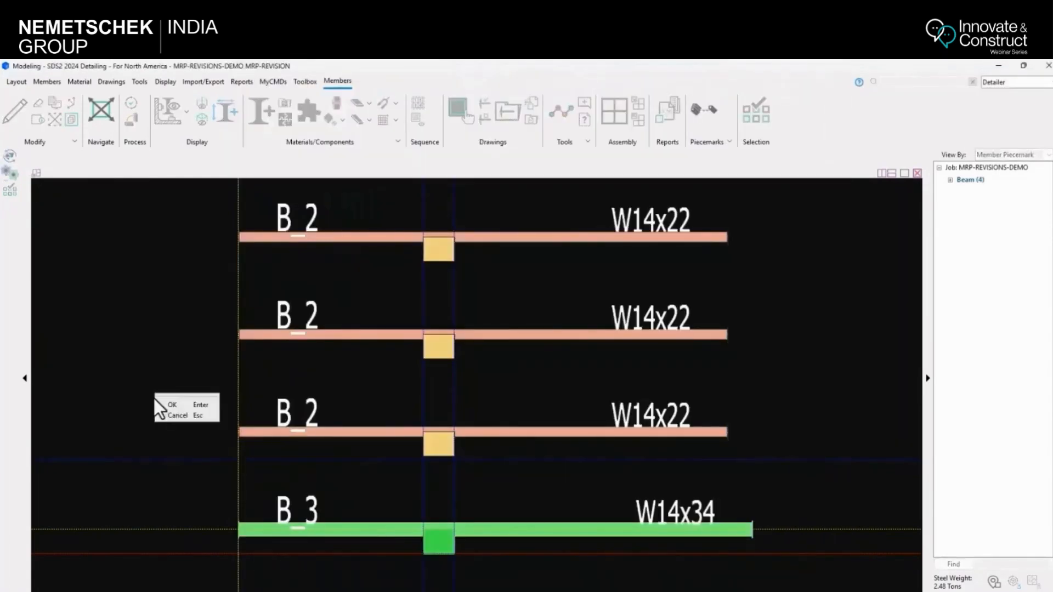
click(166, 404)
click(673, 502)
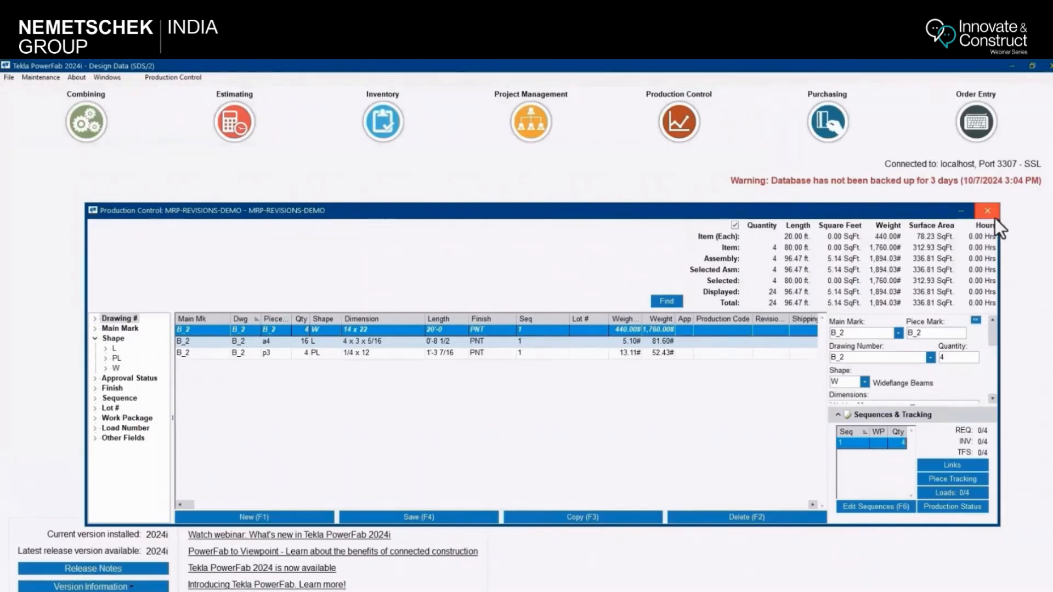
Step: In Tekla PowerFab, close Production Control and choose MRP-REVISIONS_2024_10_11_11_52.pfxs as the PowerFab eXchange file to import
click(987, 211)
click(41, 77)
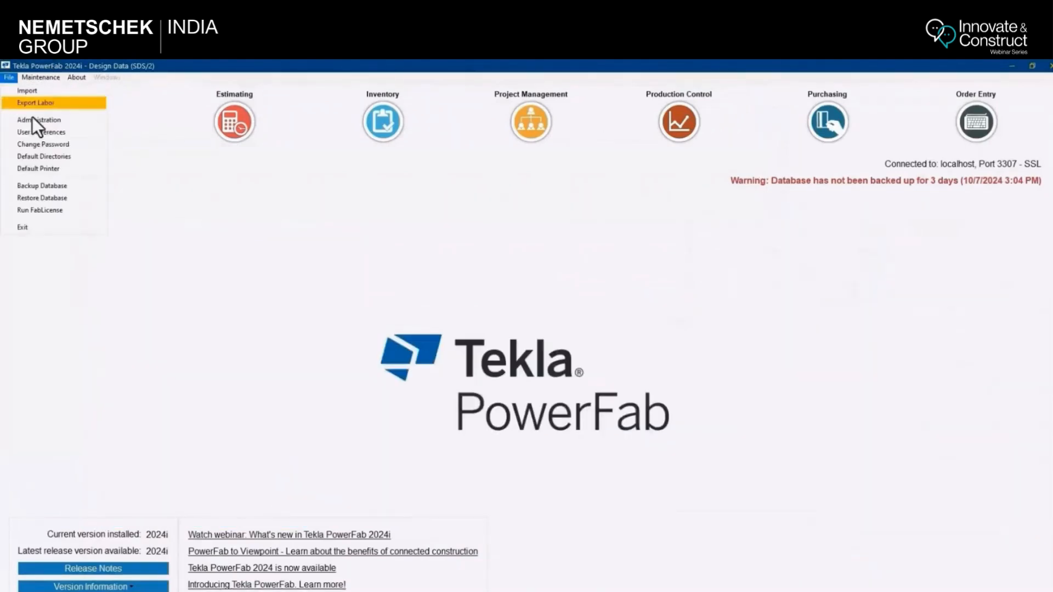
click(32, 101)
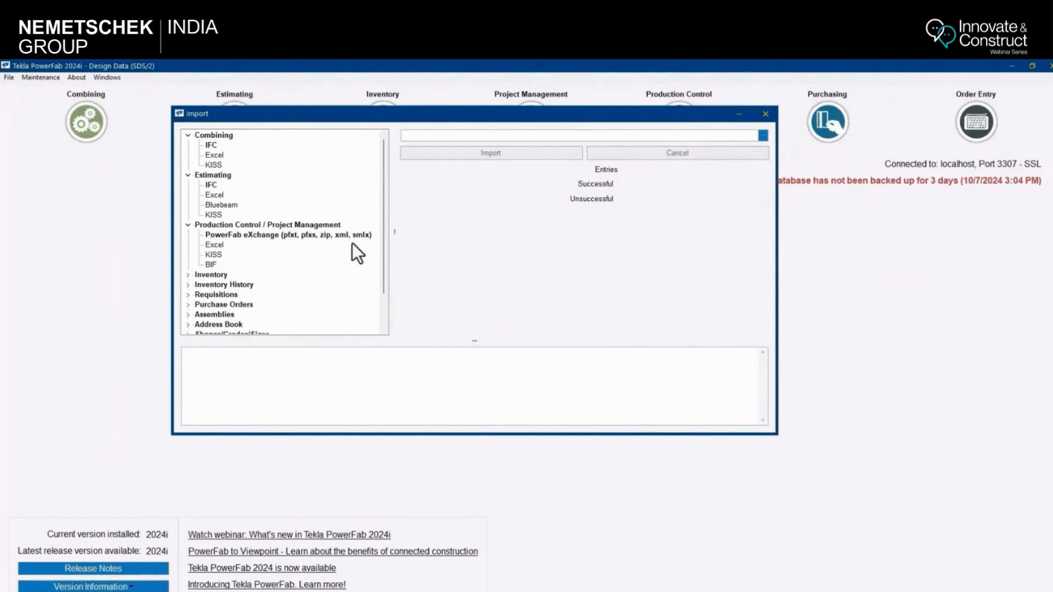
click(291, 236)
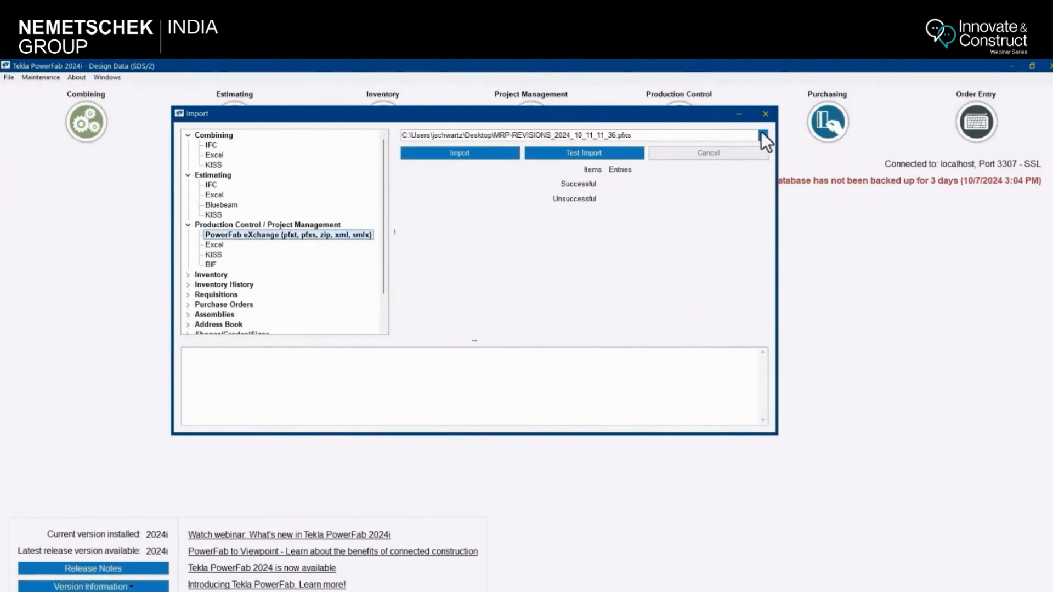
click(762, 137)
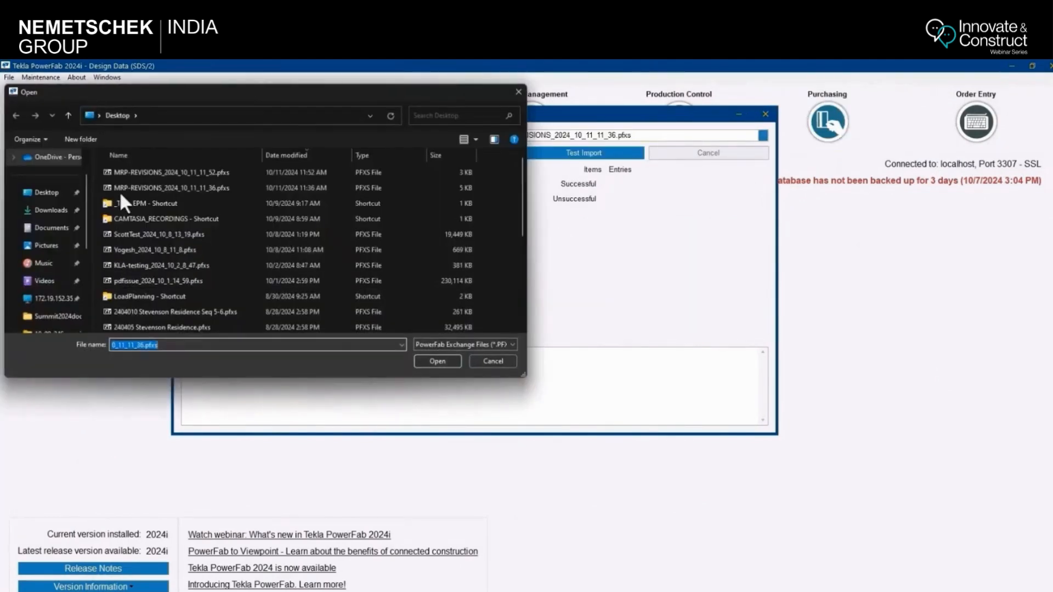
click(142, 170)
click(437, 361)
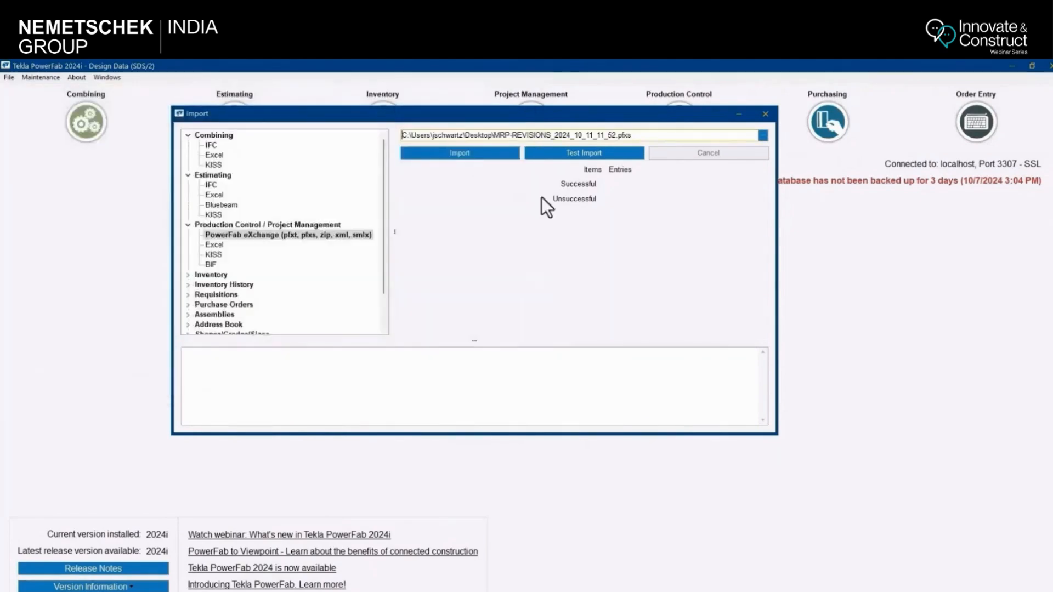
Step: Import the 11_52 file into the existing MRP-REVISIONS-DEMO job with Add & Replace and the SDS2 import type, accepting the CNC file settings
click(472, 157)
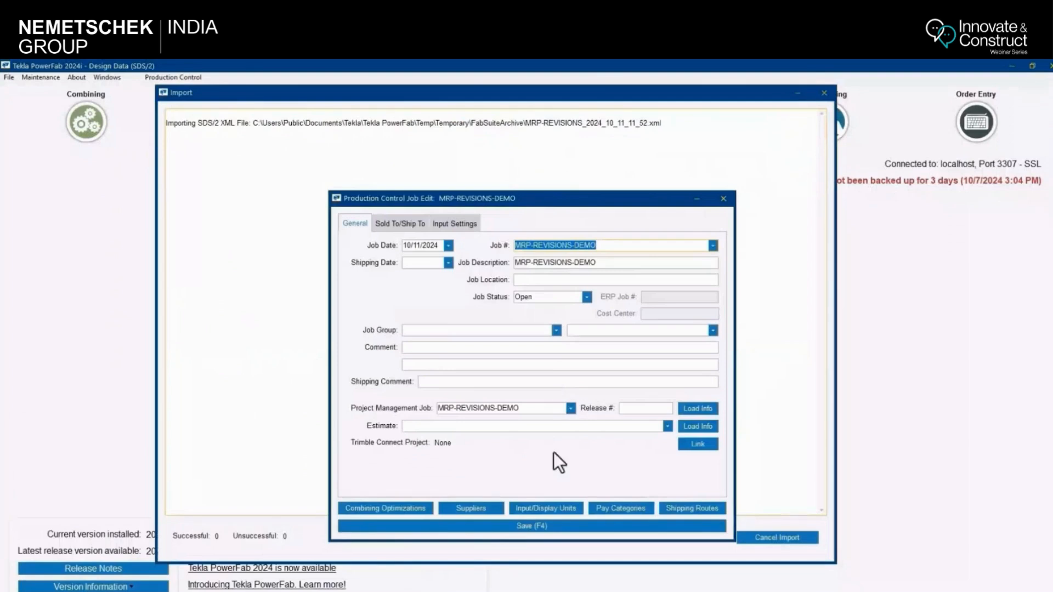
click(534, 527)
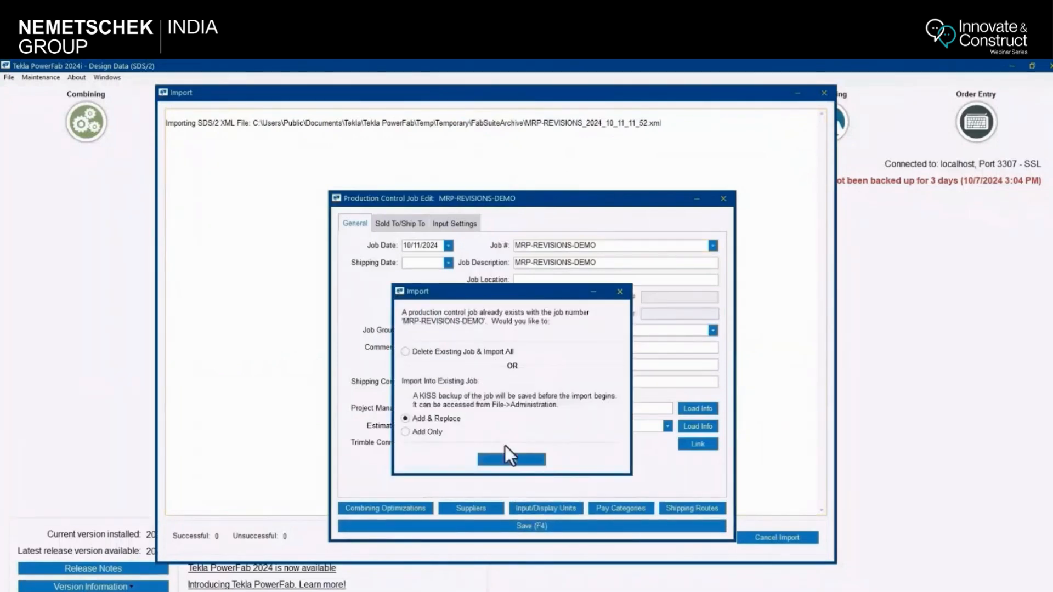
click(513, 458)
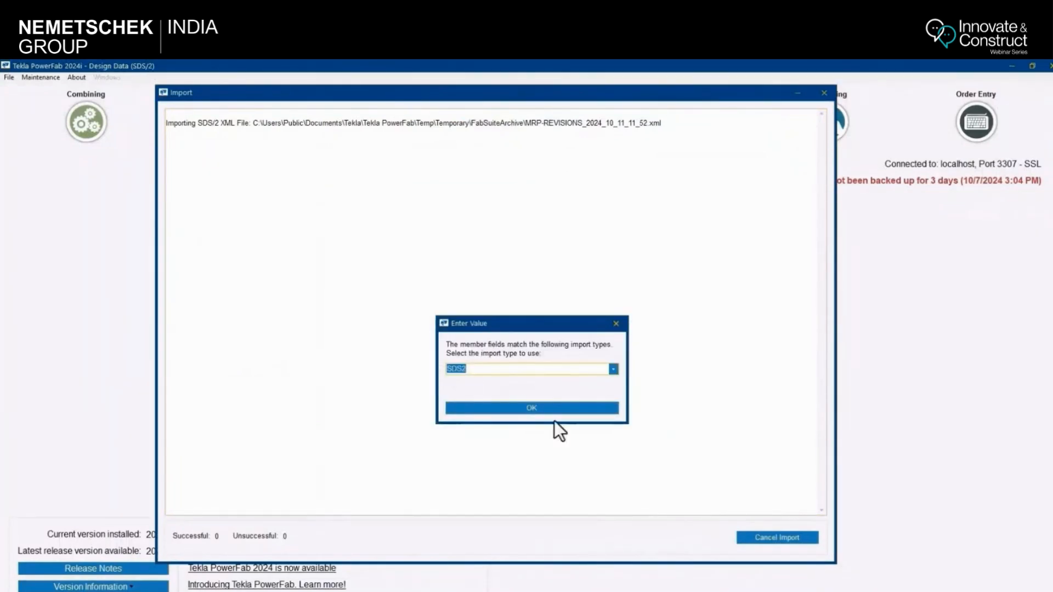
click(537, 406)
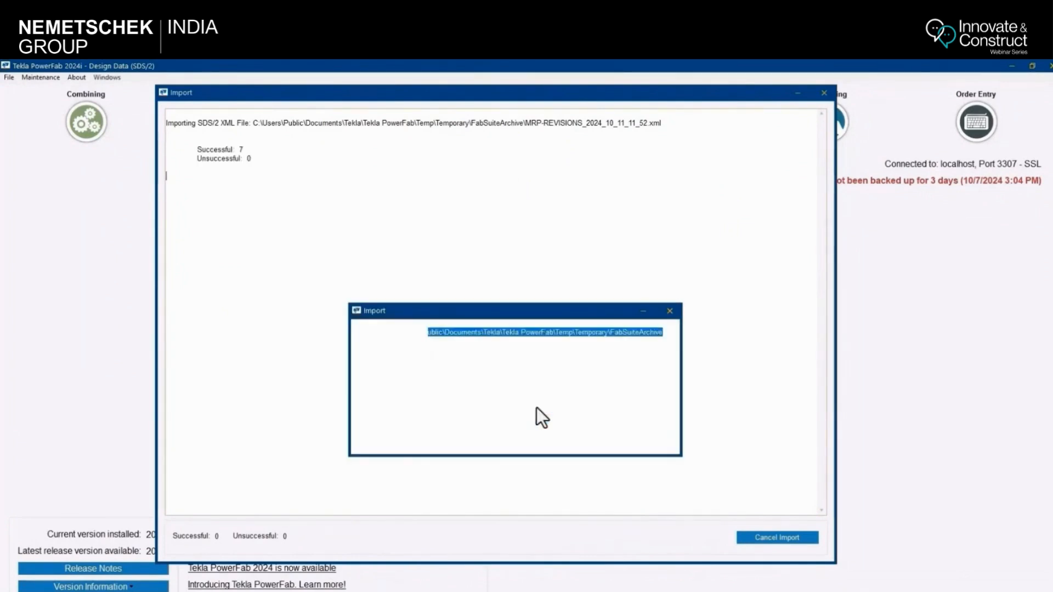
click(516, 448)
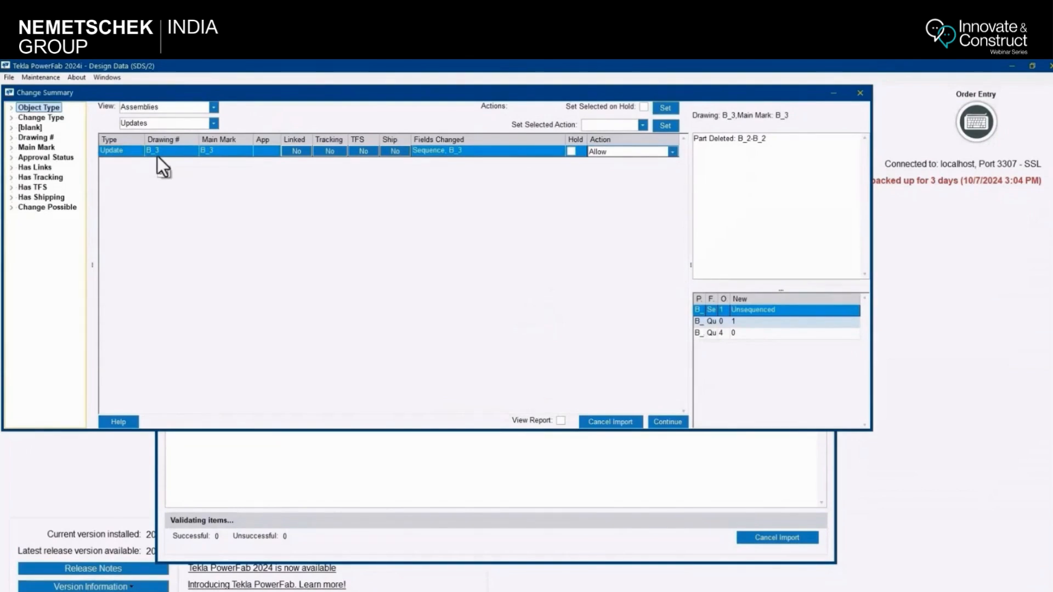
Step: Allow the B_3 assembly update, finish the import past the missing-file warnings, and close the import log
click(678, 422)
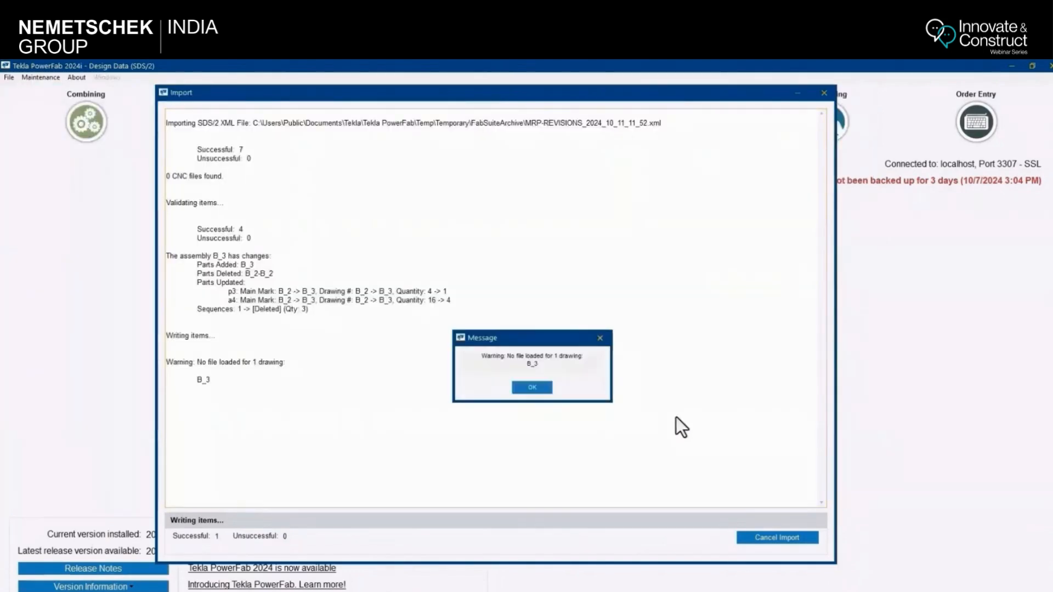
click(542, 390)
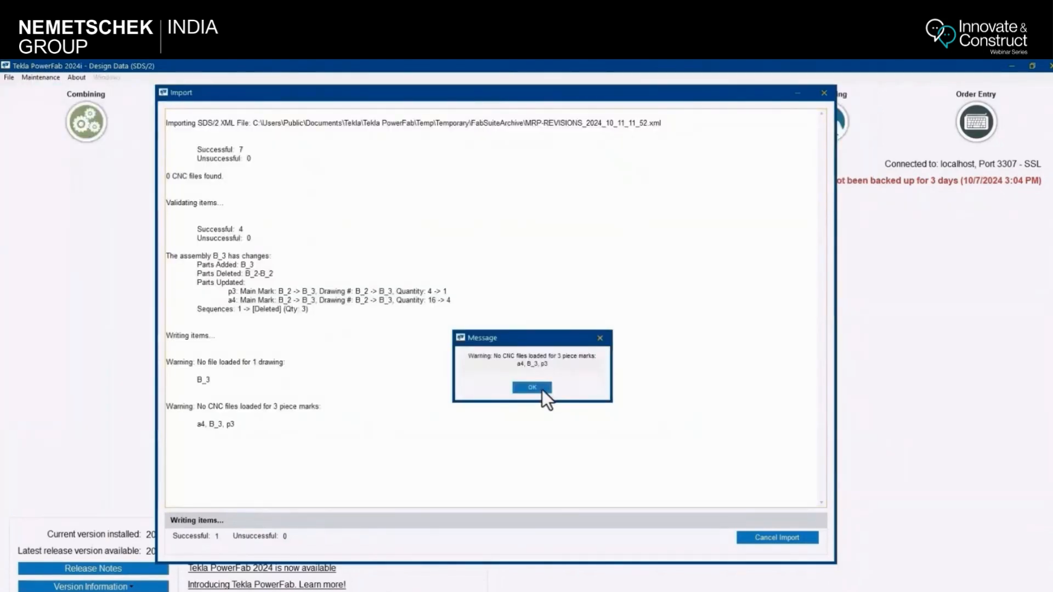
click(531, 387)
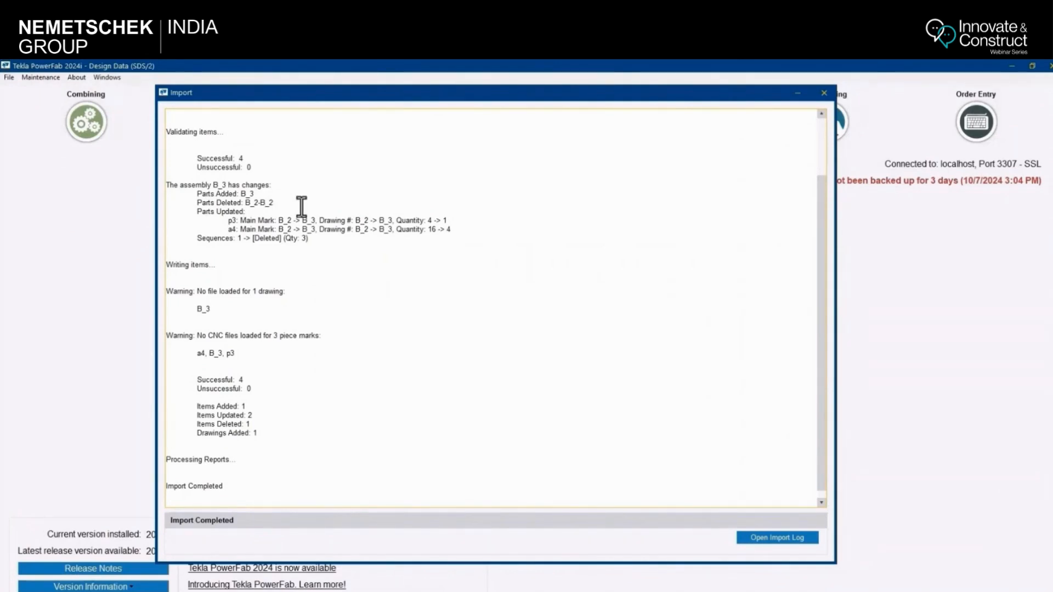
click(824, 93)
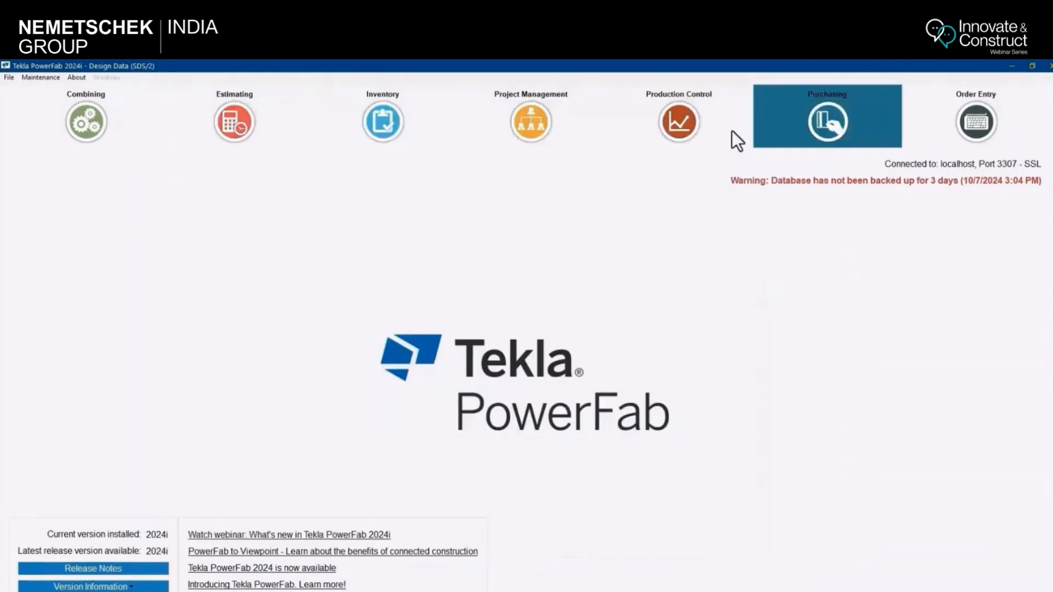
Step: Open the MRP-REVISIONS-DEMO job in Production Control to check its piece marks and quantities, and close it
click(724, 139)
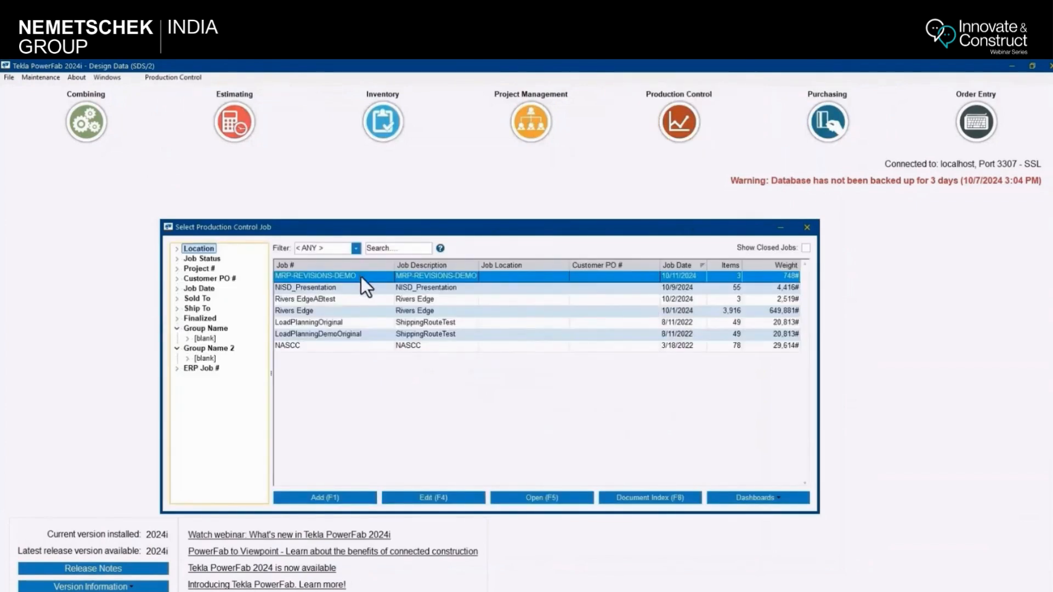
double_click(361, 276)
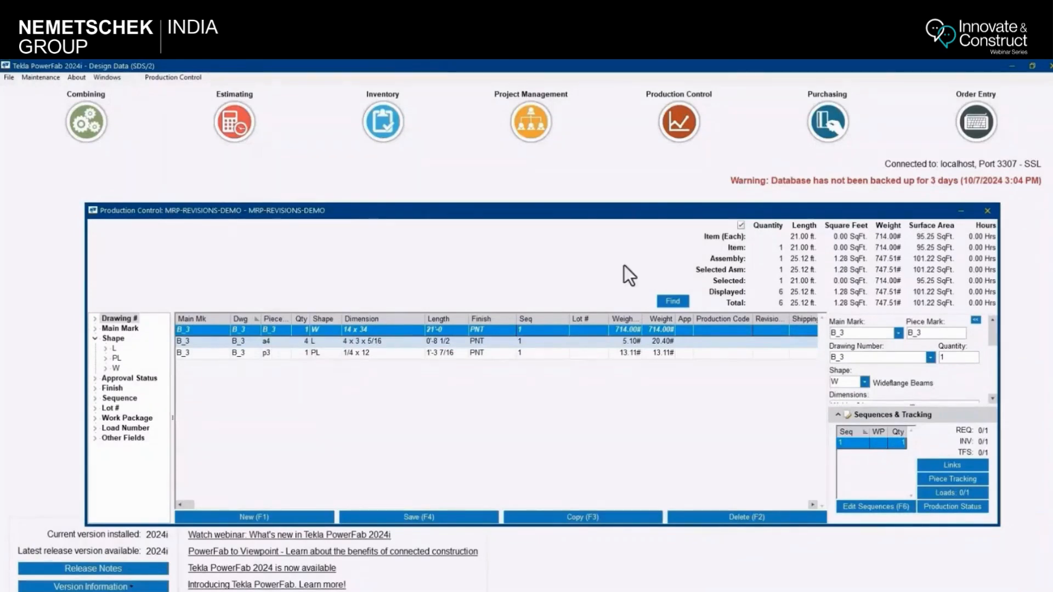
click(987, 211)
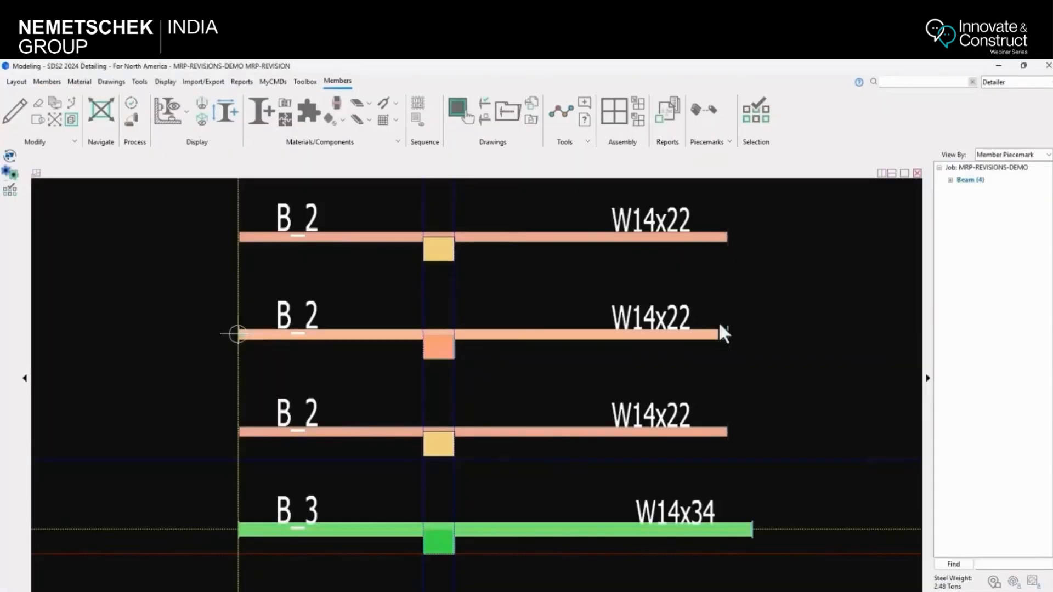
Step: Switch to SDS2 and export all four beams, B_2 and B_3, with the Tekla PowerFab Export tool, accepting its setup
drag(811, 213, 199, 580)
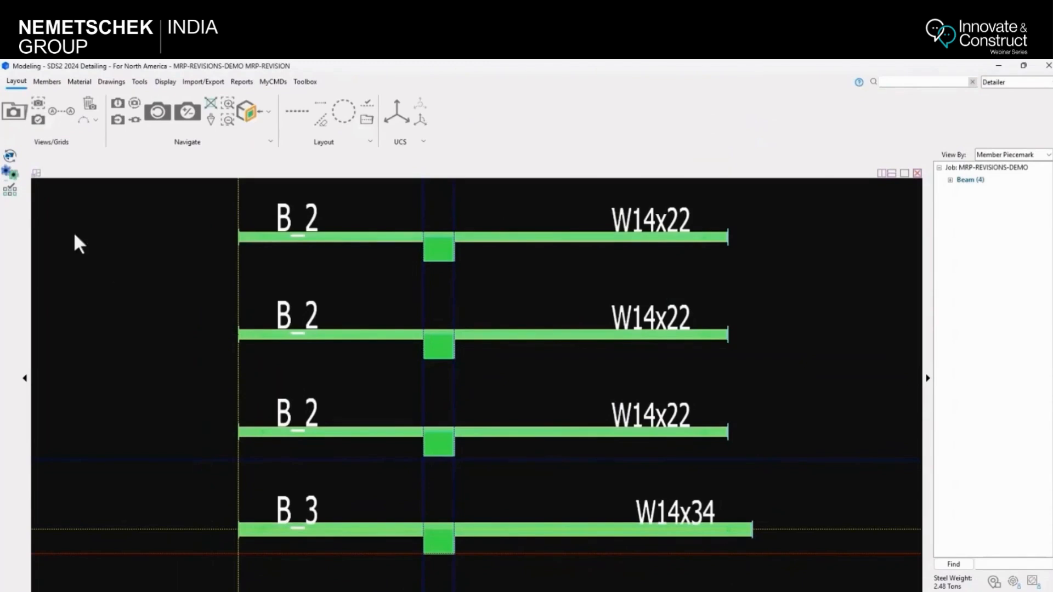
click(11, 156)
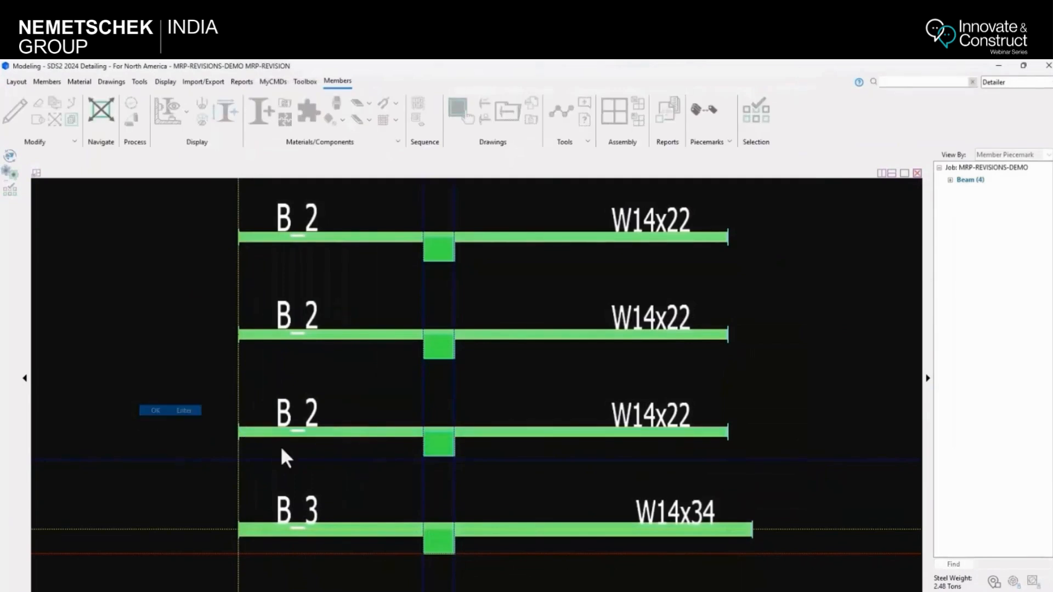
click(678, 500)
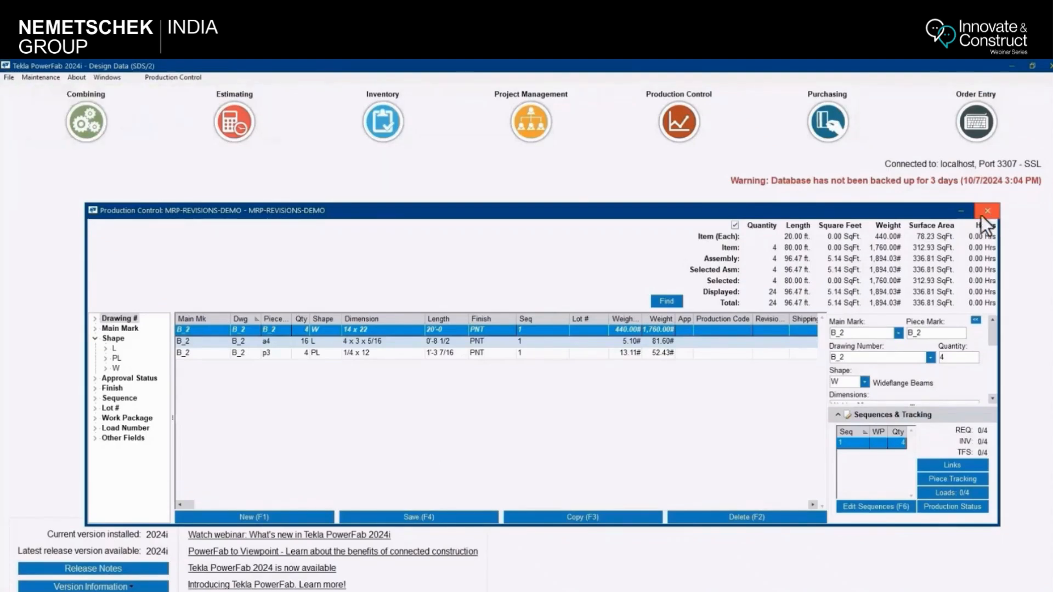
Step: Switch to Tekla PowerFab, close the open job windows, and choose MRP-REVISIONS_2024_10_11_11_54.pfxs as the PowerFab eXchange file to import
click(986, 210)
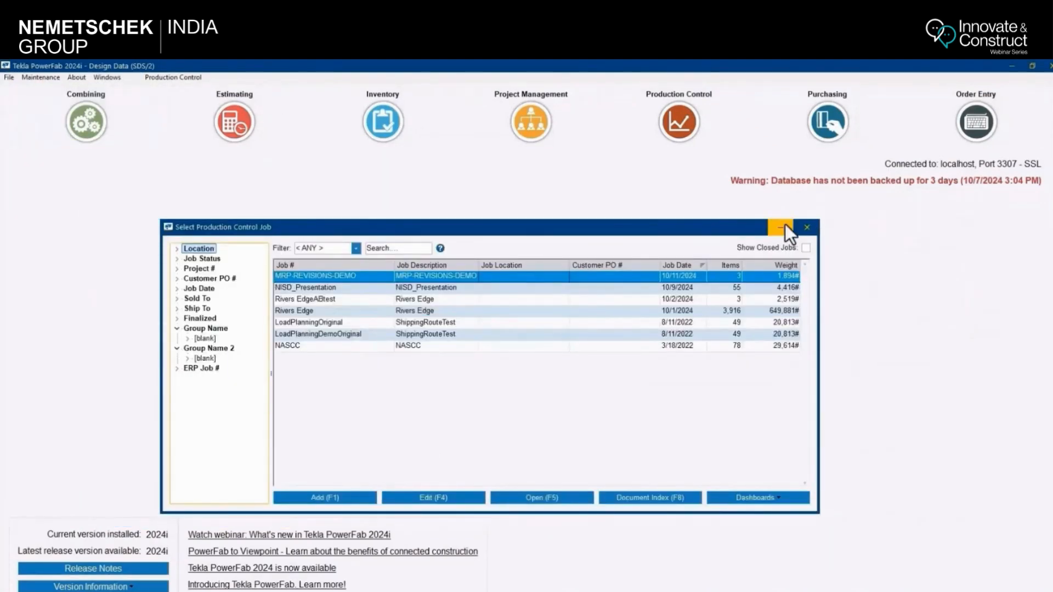
click(806, 227)
click(9, 77)
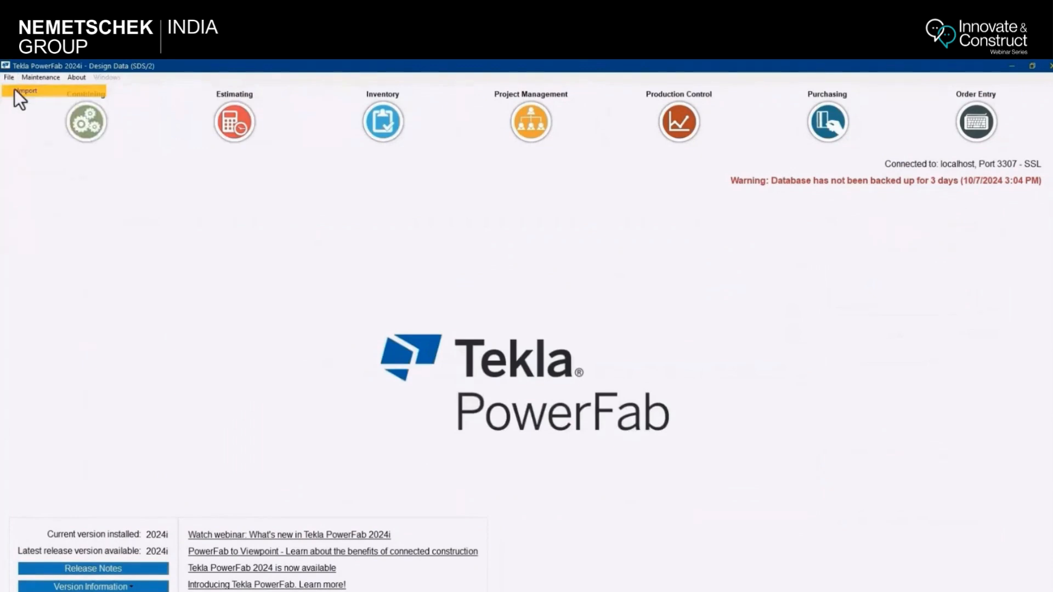
click(25, 91)
click(307, 234)
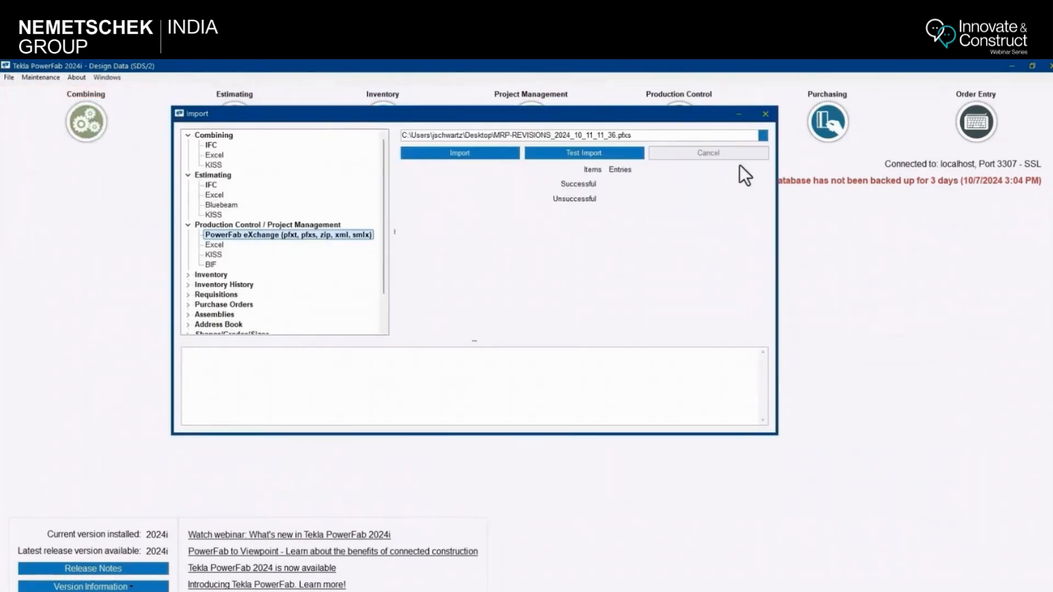
click(763, 137)
click(173, 172)
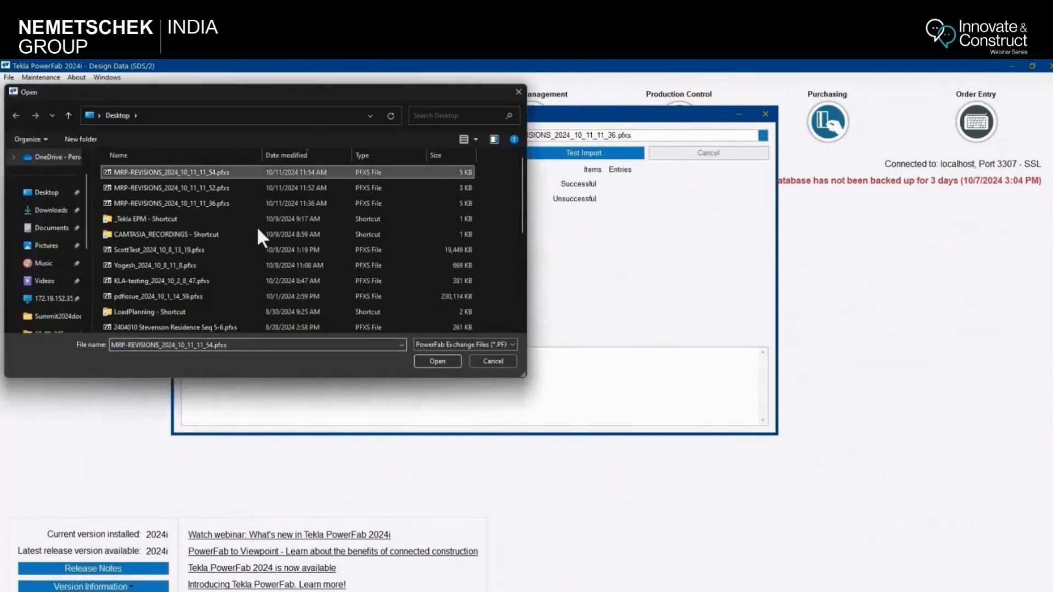
click(436, 360)
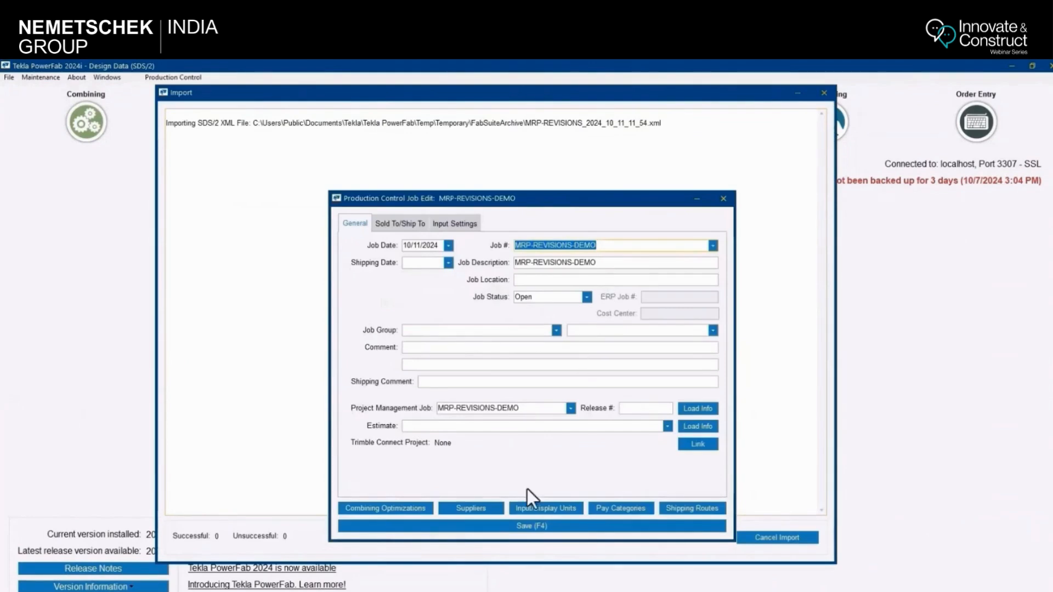
Step: Import the 11_54 file into the existing MRP-REVISIONS-DEMO job using Add & Replace, the SDS2 import type and the nc1 CNC extension
click(531, 526)
click(519, 463)
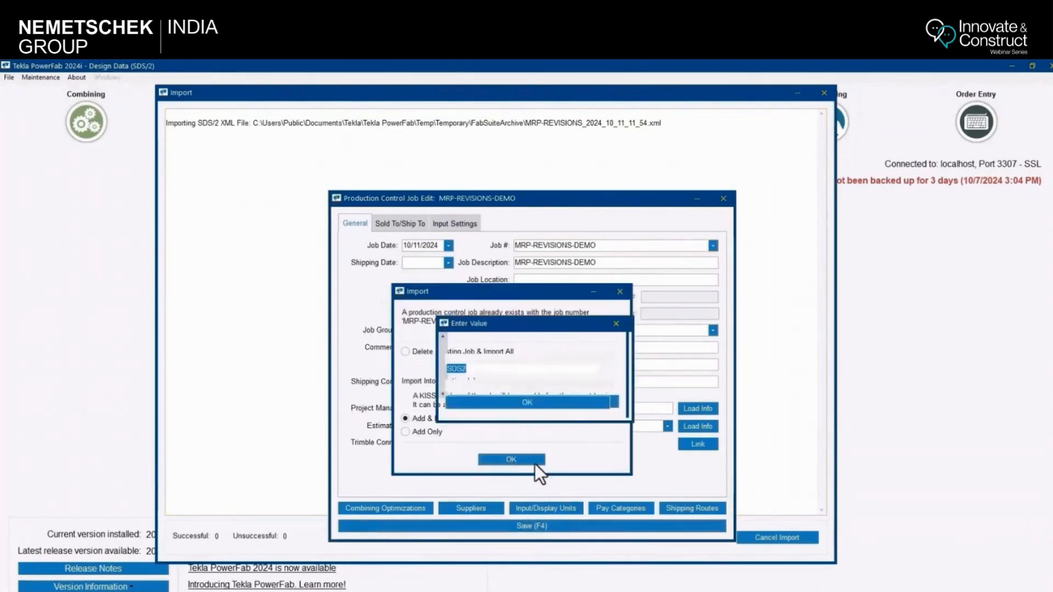
click(539, 407)
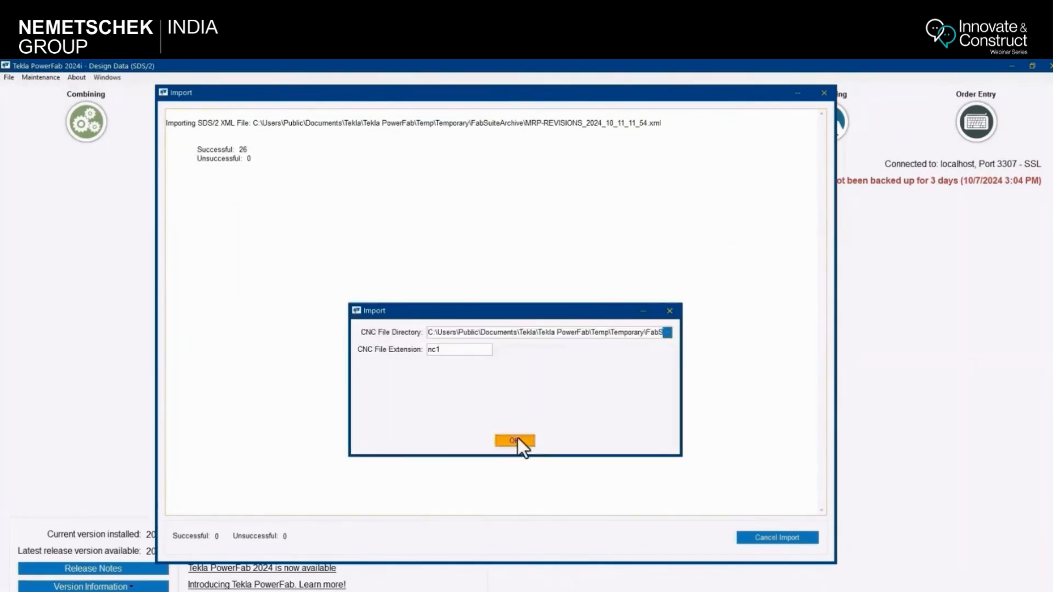
click(514, 441)
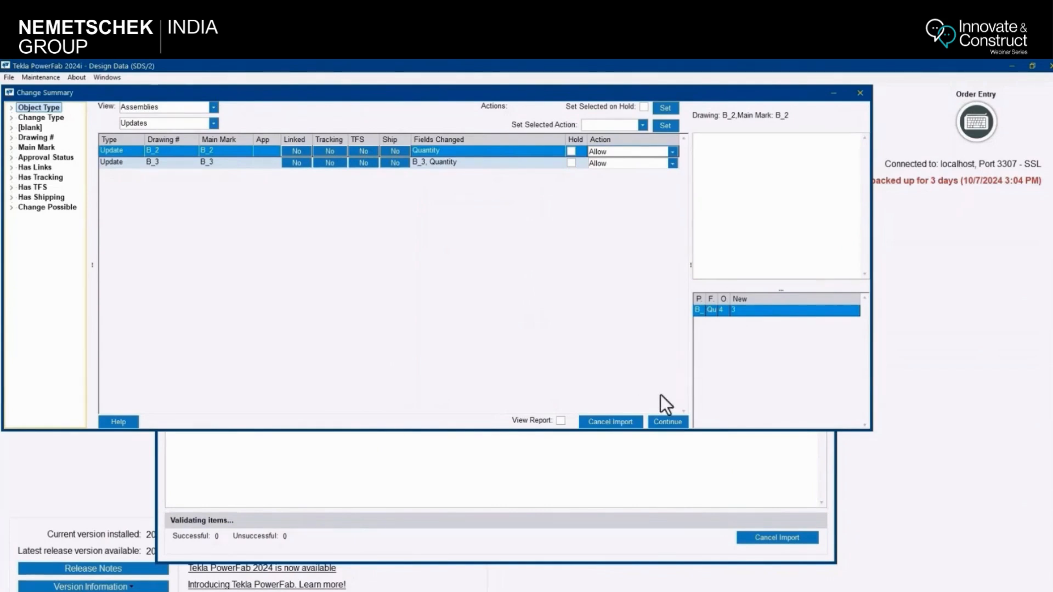
Step: Allow the B_2 and B_3 assembly updates, finish the import past the missing-file warnings, and close the import log
click(666, 421)
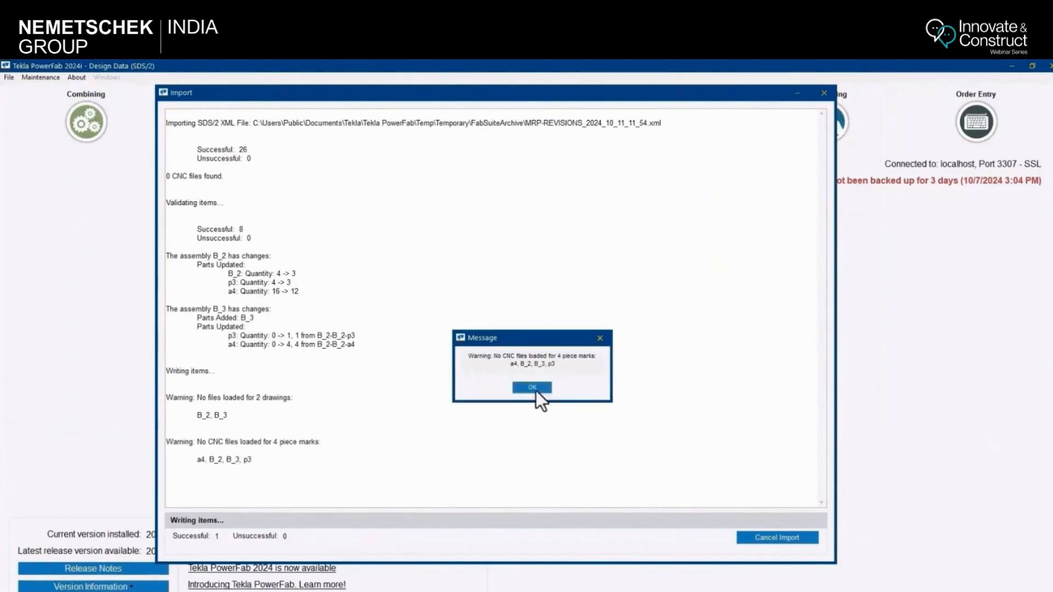
click(534, 389)
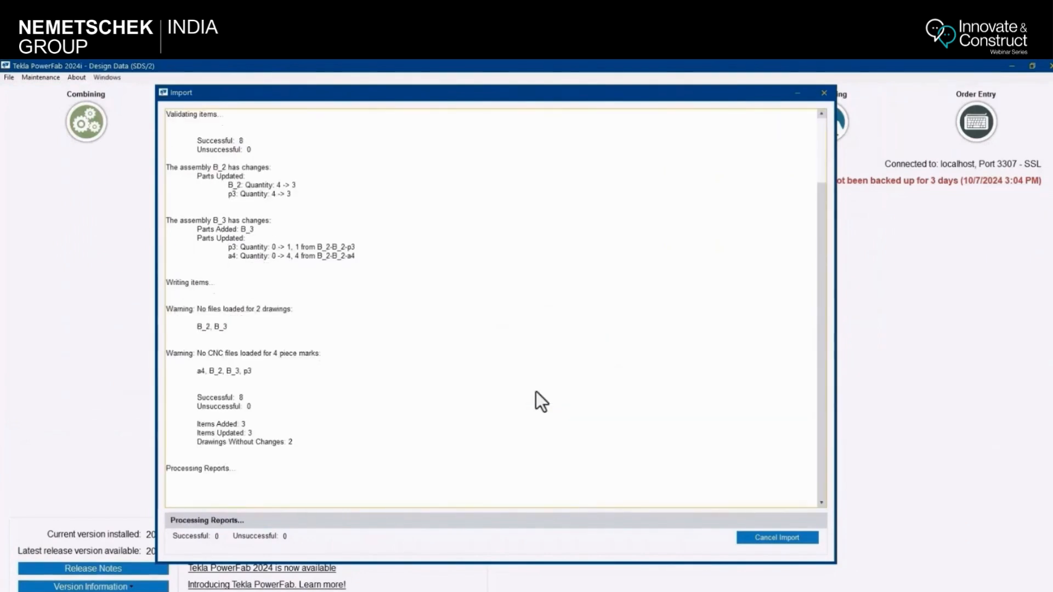
click(823, 92)
Step: Open the MRP-REVISIONS-DEMO job in Production Control, examine the B_2 and B_3 quantities and shapes, and close it
click(670, 134)
double_click(330, 277)
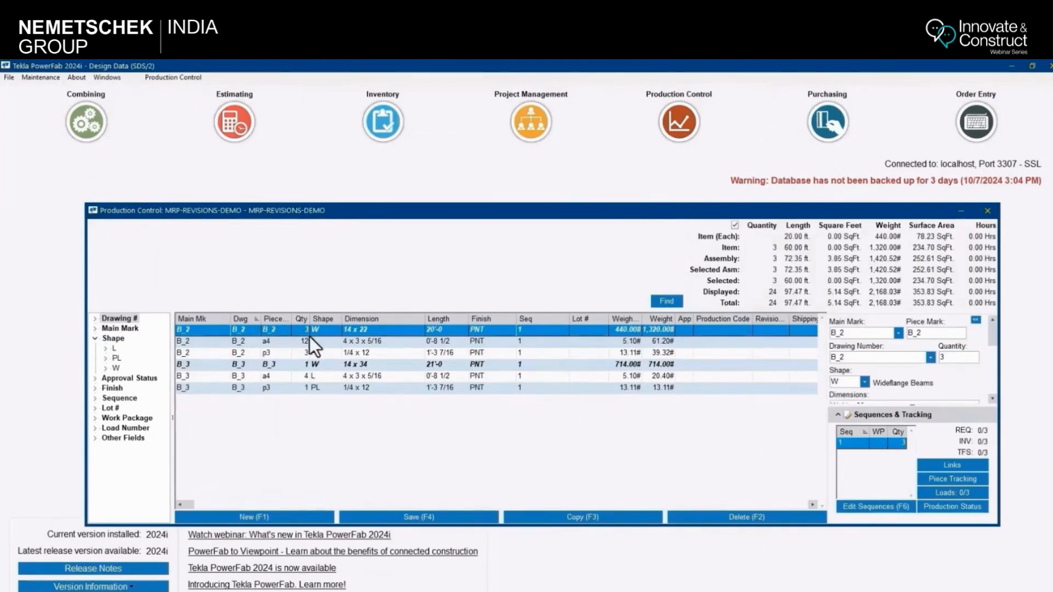
click(276, 363)
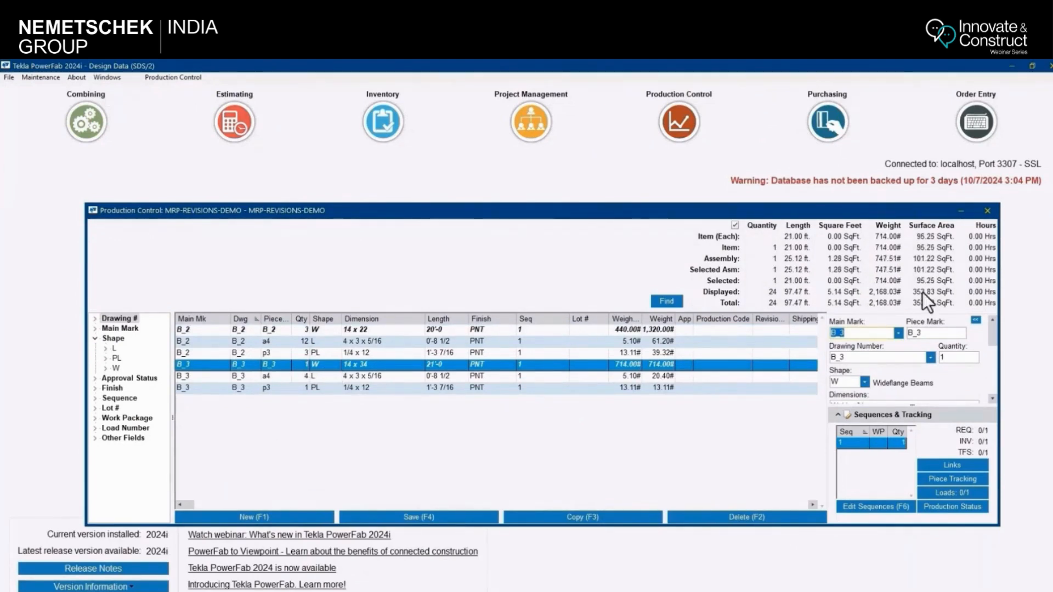
click(988, 212)
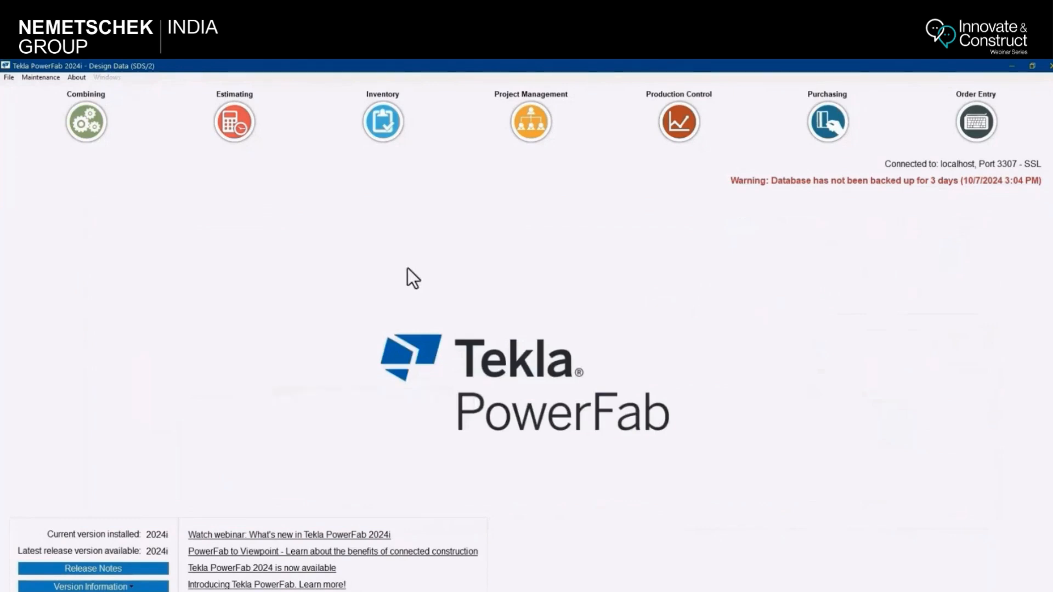
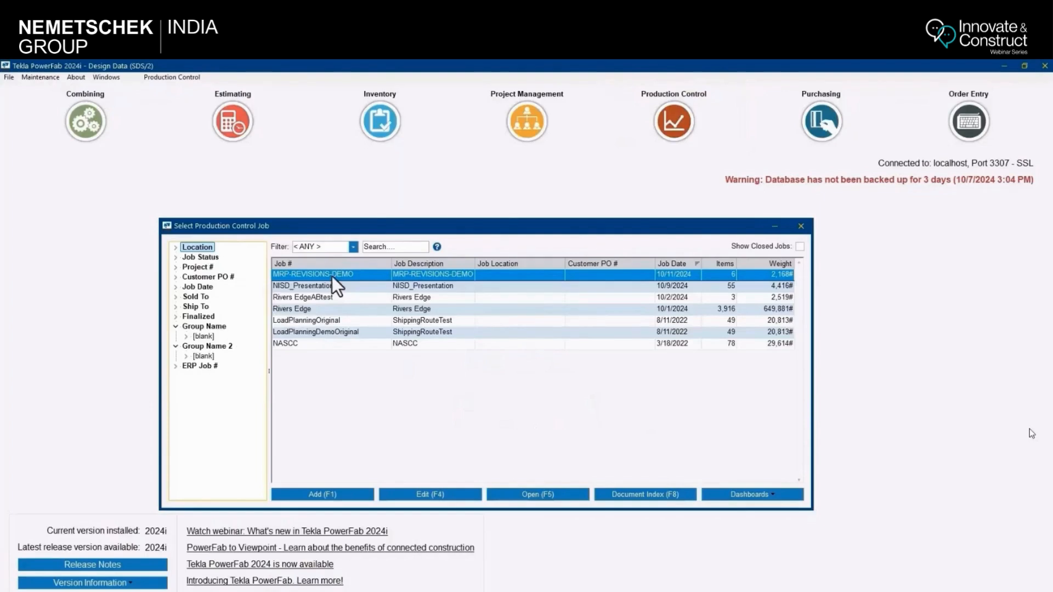
Step: Open the MRP-REVISIONS-DEMO job in Production Control and run a combined Mult & Nest combining run on its material
double_click(331, 274)
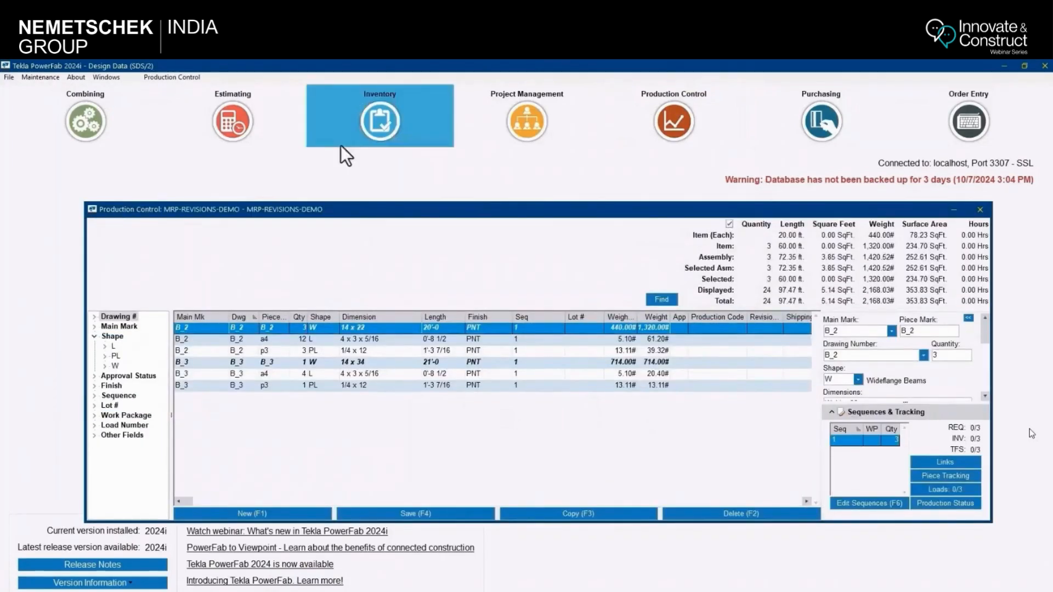
click(185, 74)
click(174, 102)
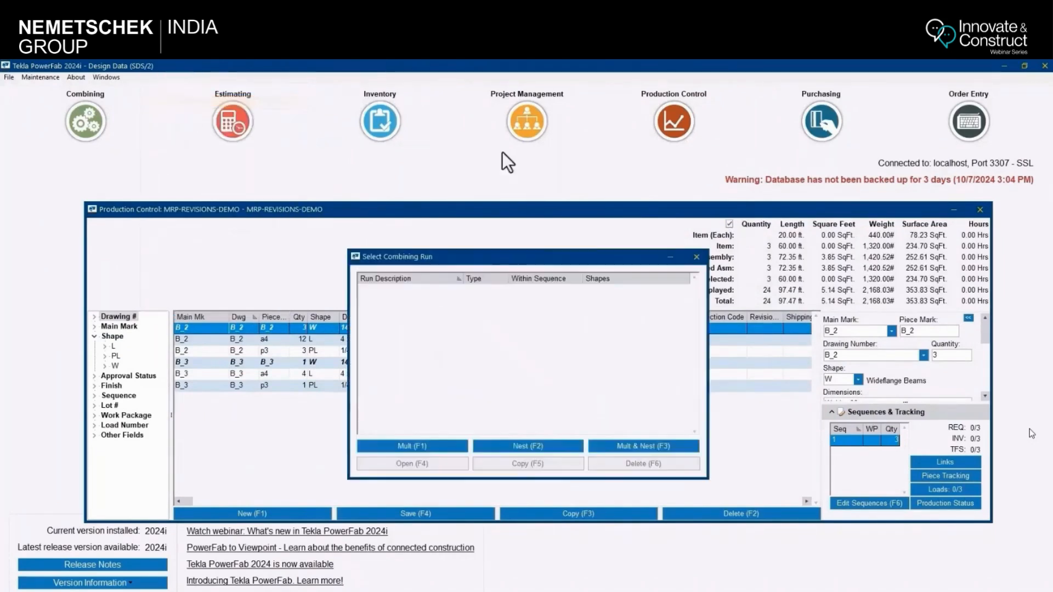
click(637, 443)
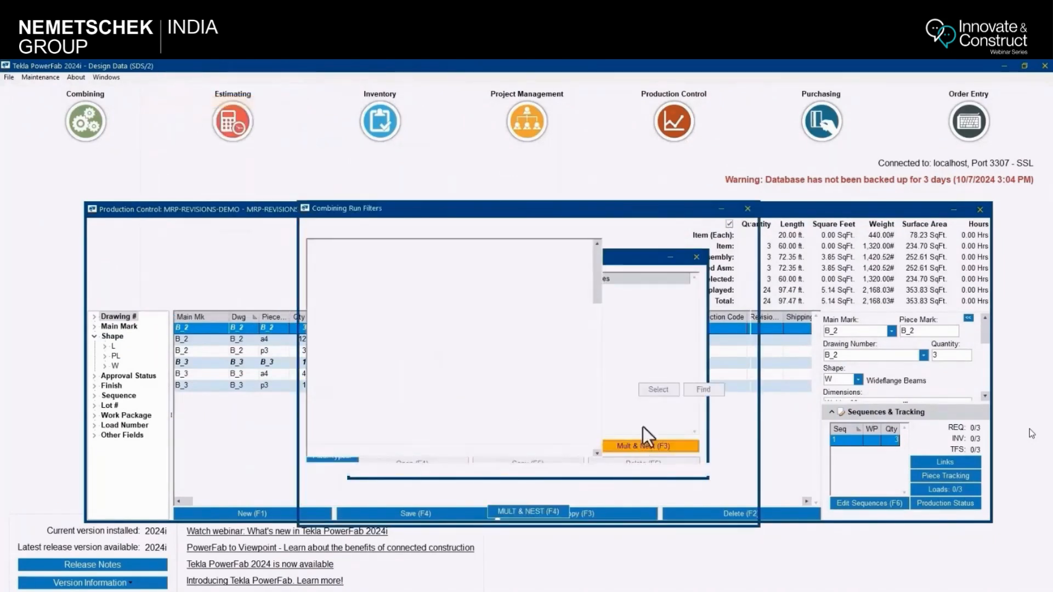
click(549, 511)
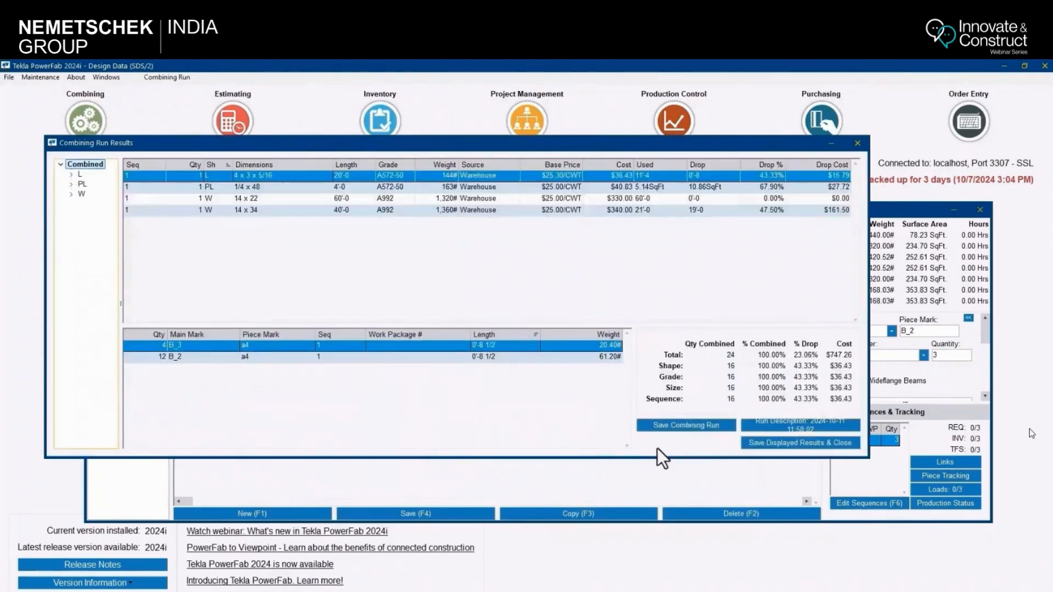
Step: Save the combining run and its displayed results, placing the ordered pieces on the existing Presentation purchase order for My Company
click(687, 424)
click(745, 443)
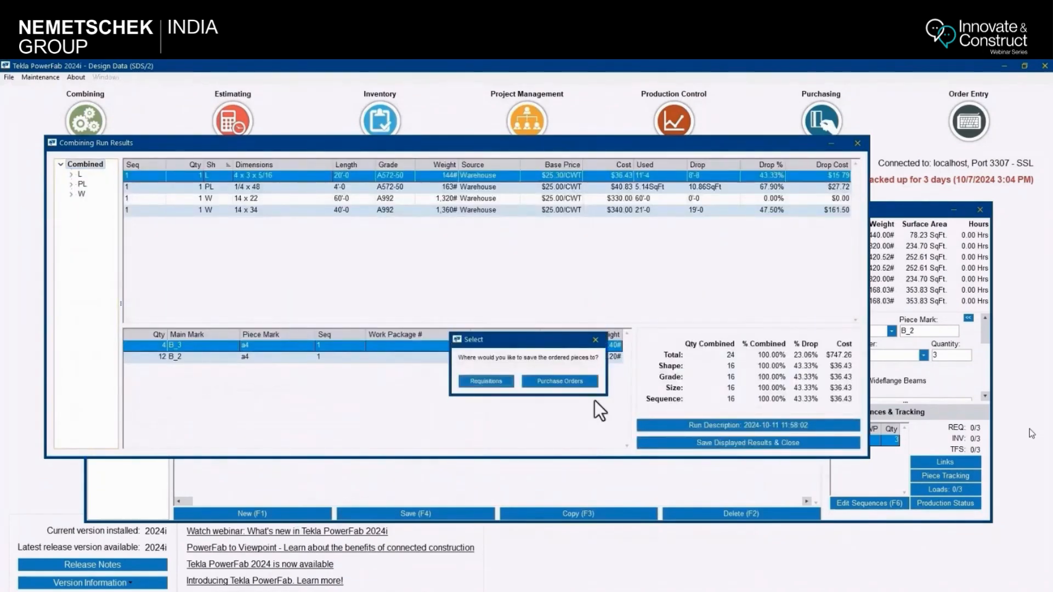
click(571, 381)
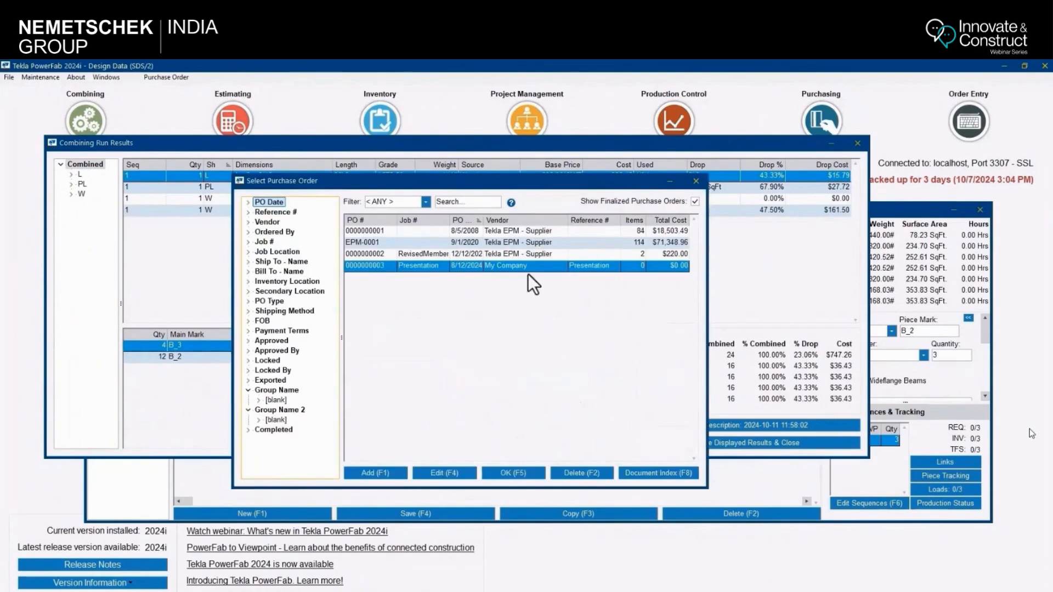
click(516, 474)
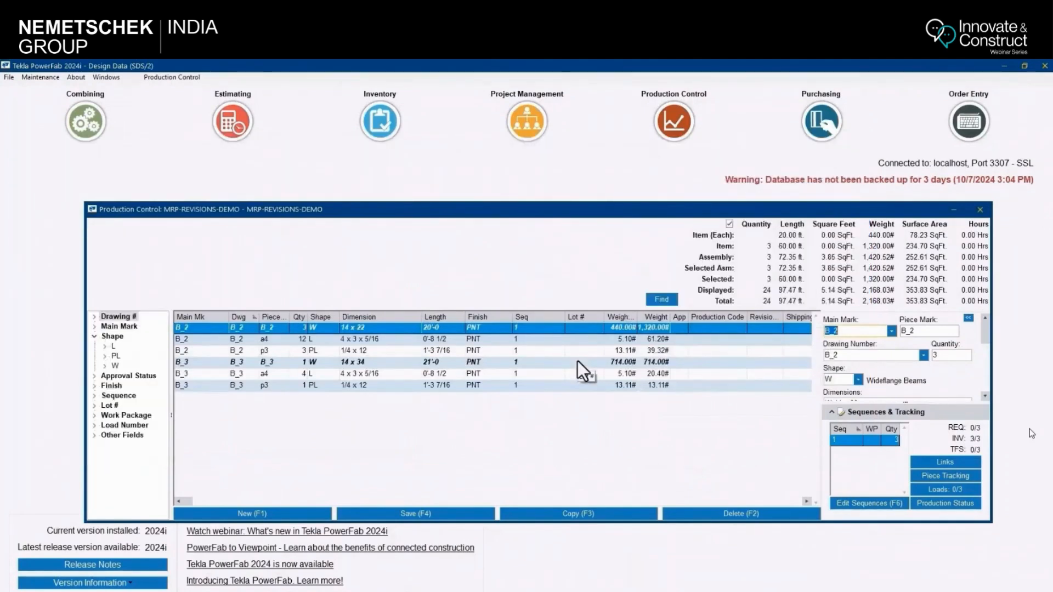
Step: Open the Presentation purchase order in Purchasing, receive all displayed material items in receive mode, and close the order
click(806, 131)
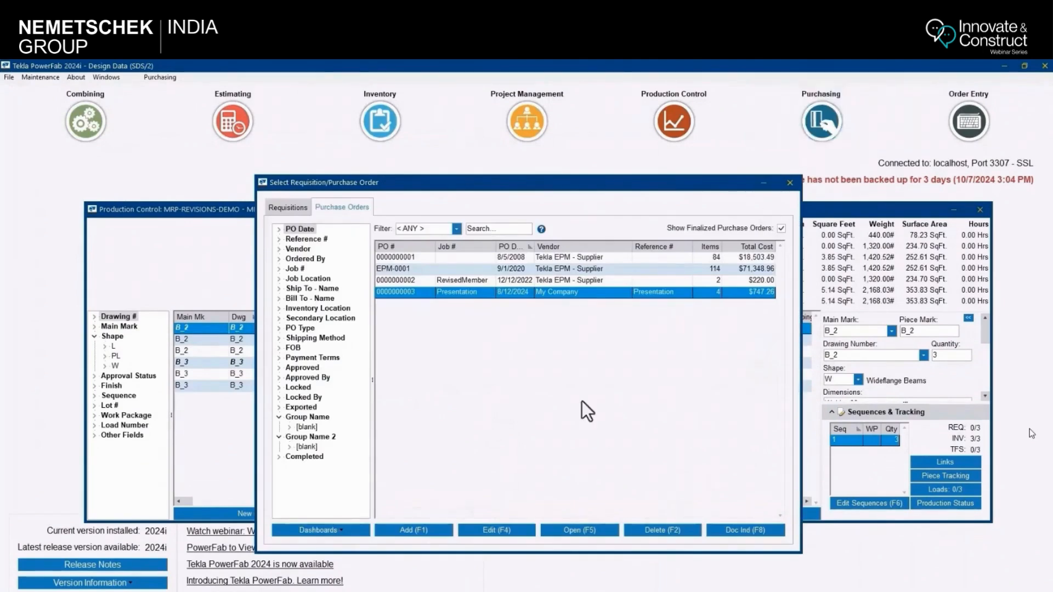
double_click(576, 292)
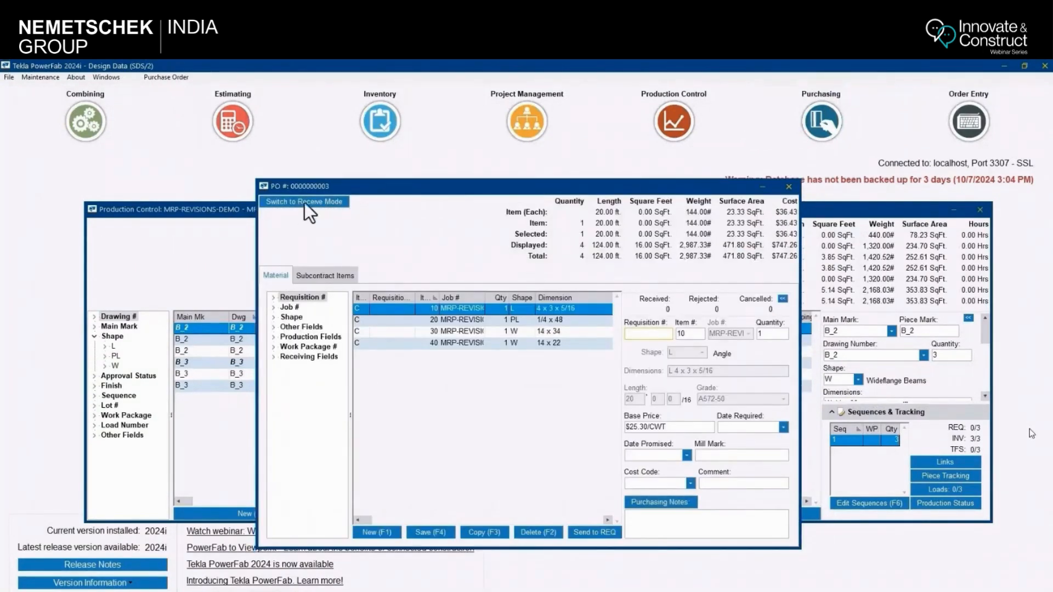
click(304, 202)
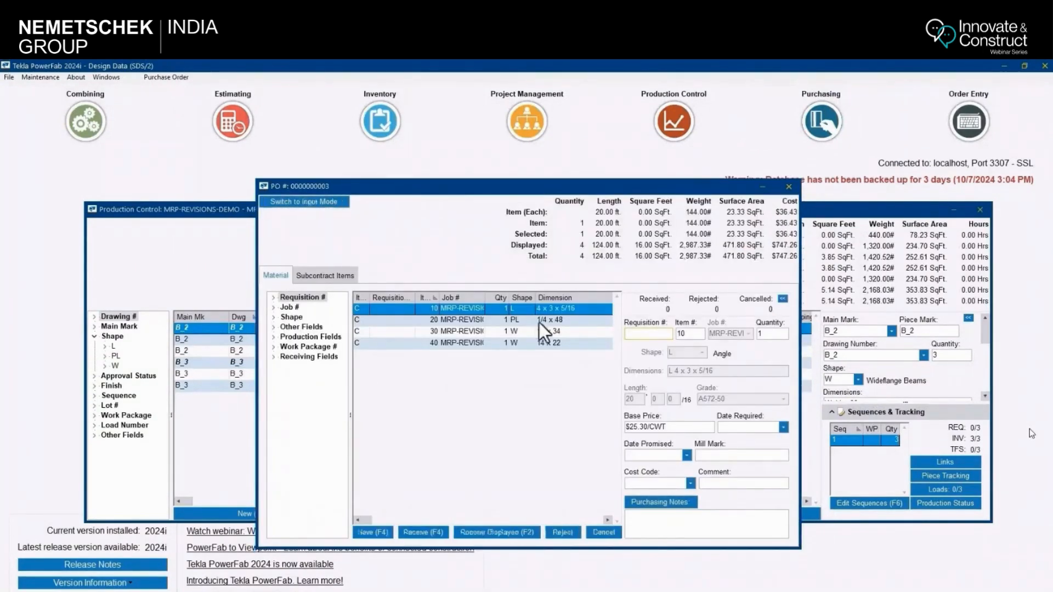
click(507, 532)
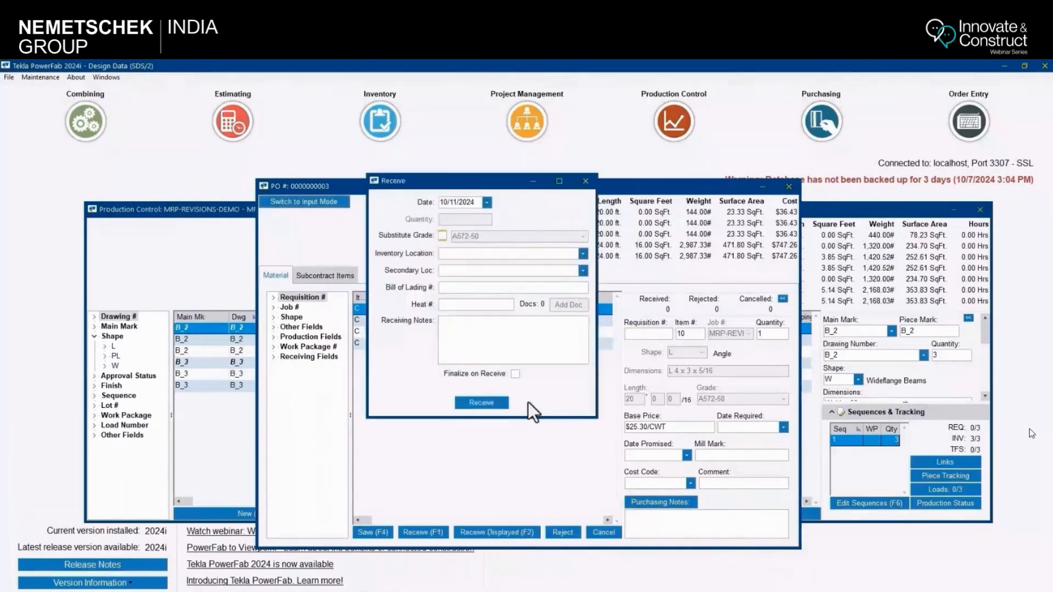
click(487, 406)
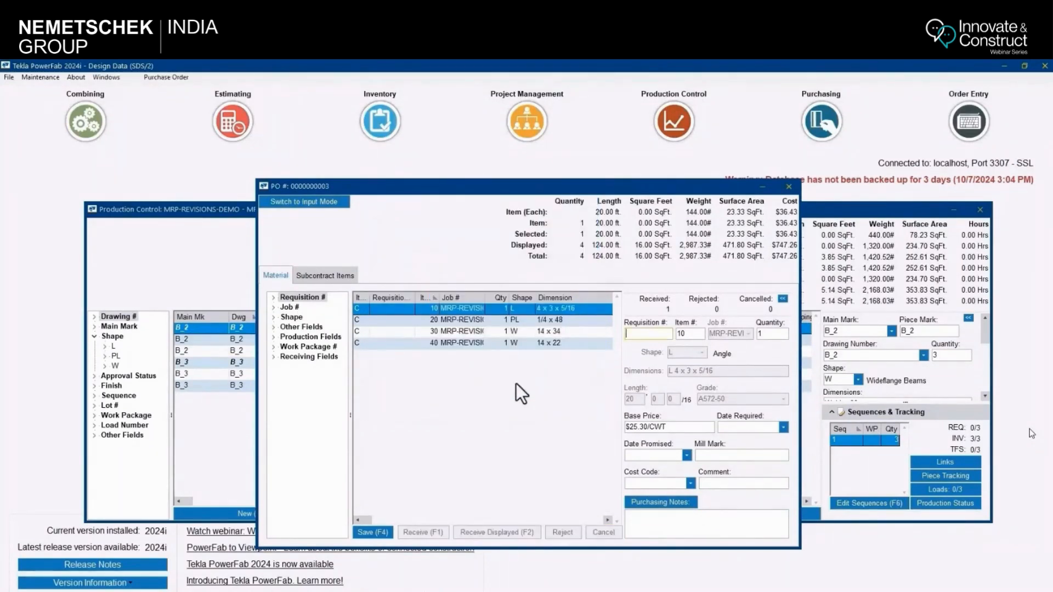
click(788, 187)
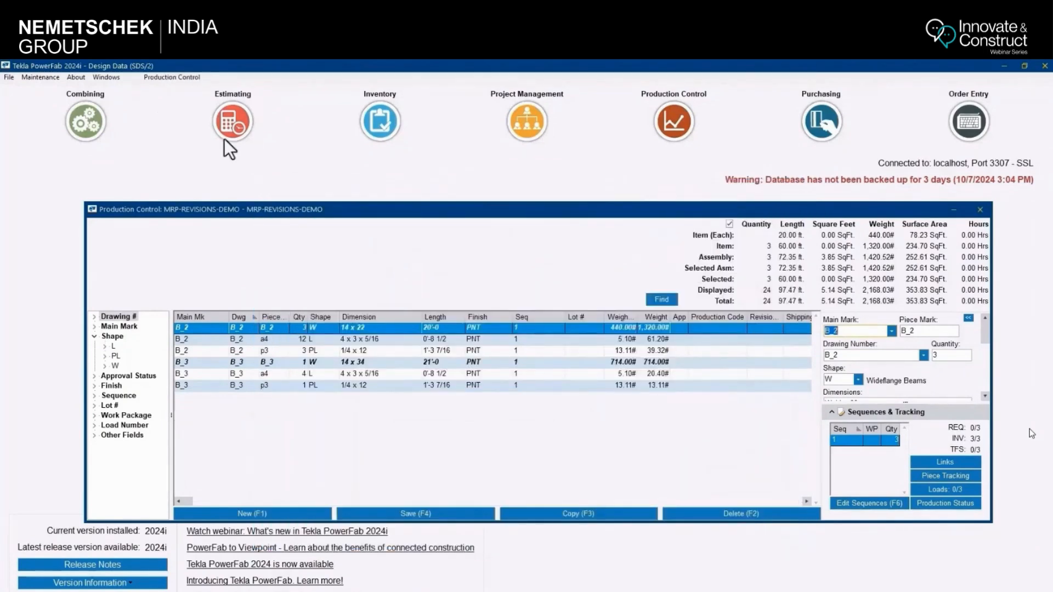
Step: Start a new cut list for the job, filtering shape, grade and size to only the W A992 14 x 22 and 14 x 34 material
click(169, 77)
mouse_move(203, 183)
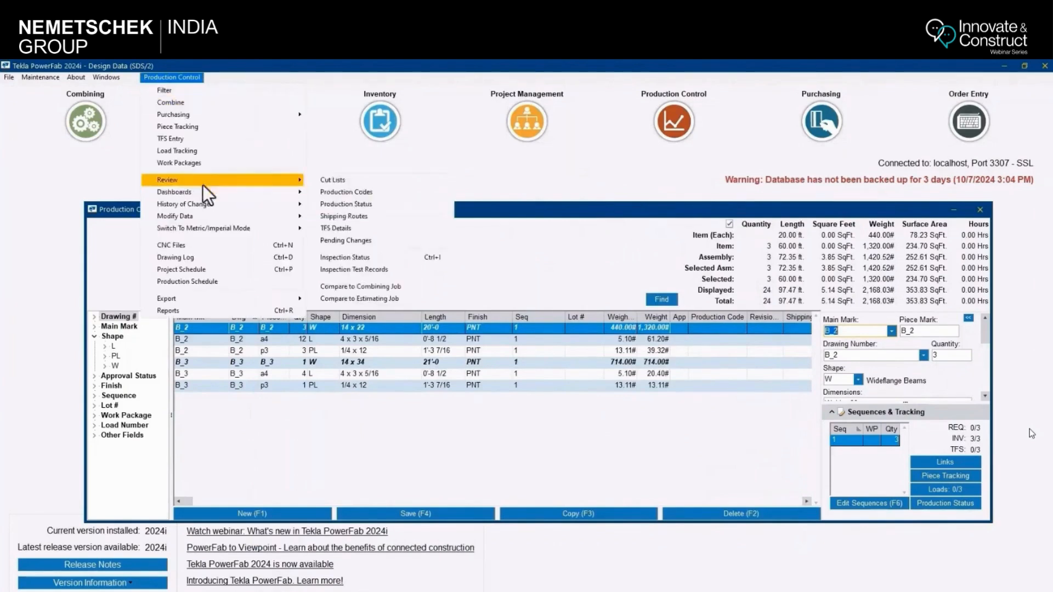
click(359, 182)
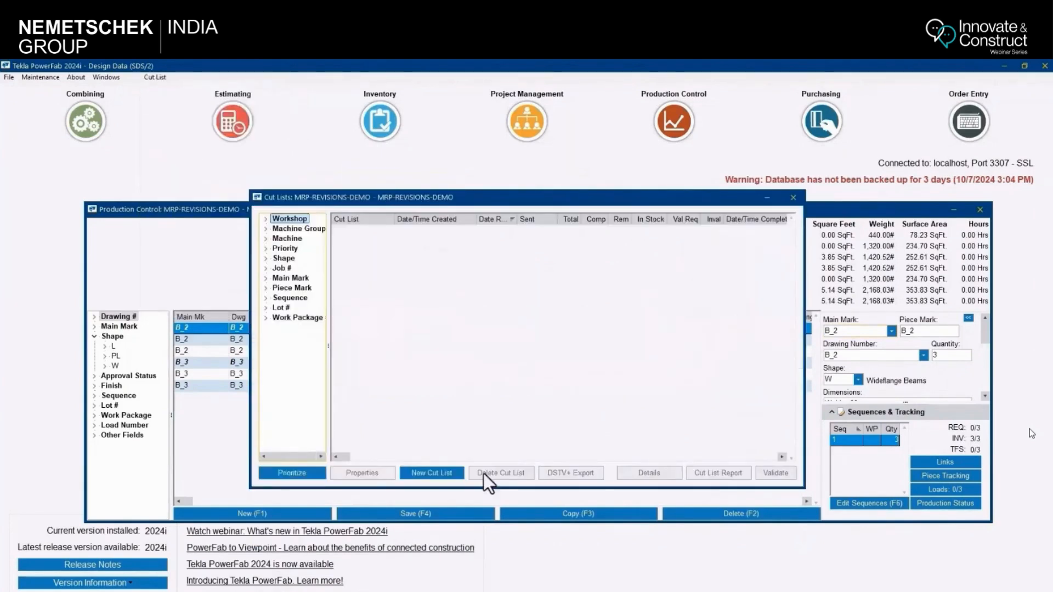
click(451, 472)
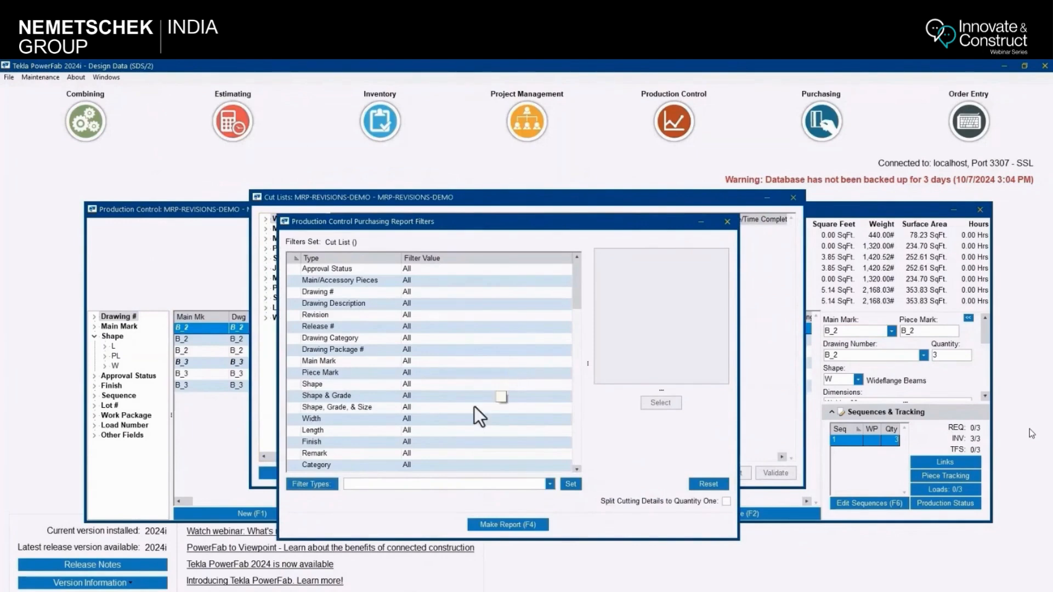
double_click(368, 408)
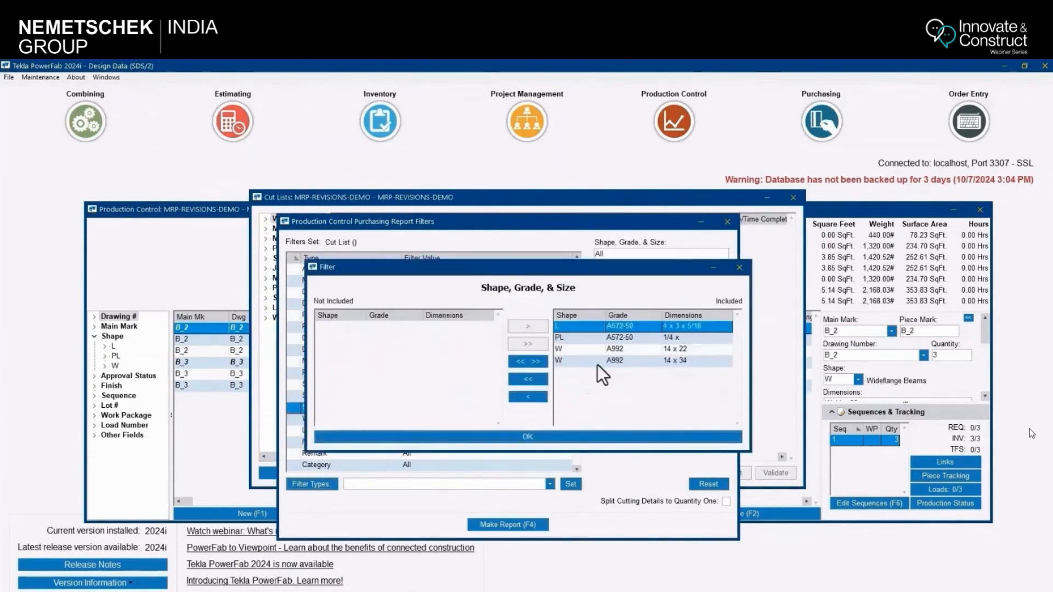
ctrl+click(584, 338)
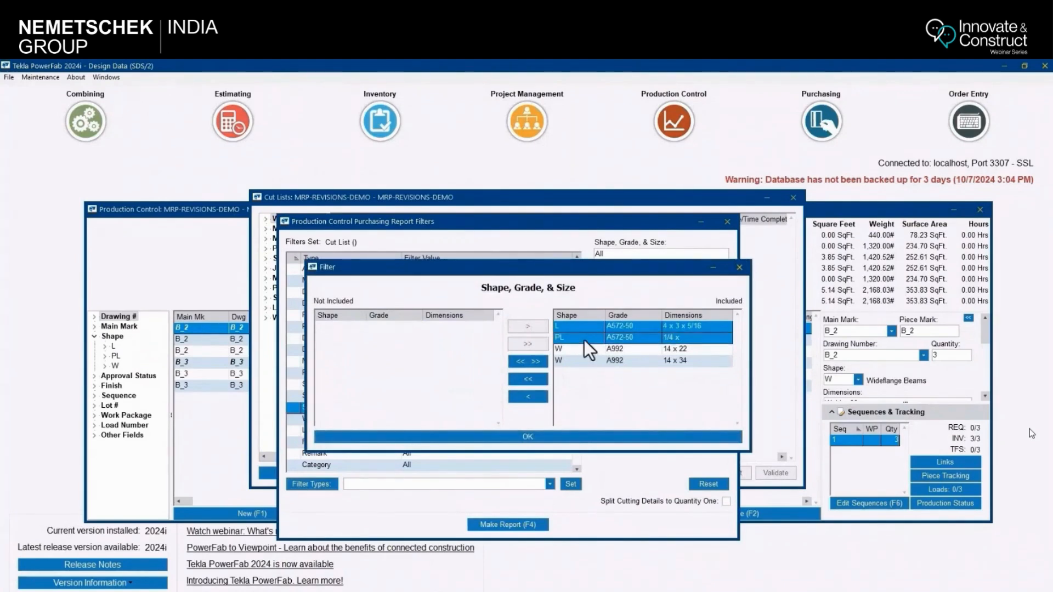
click(527, 396)
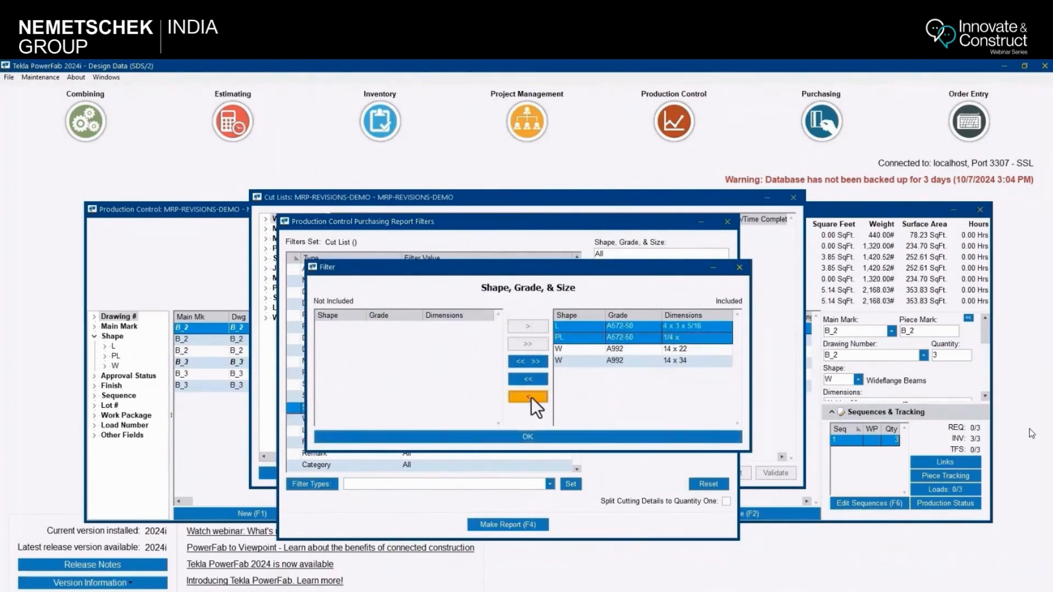
click(535, 436)
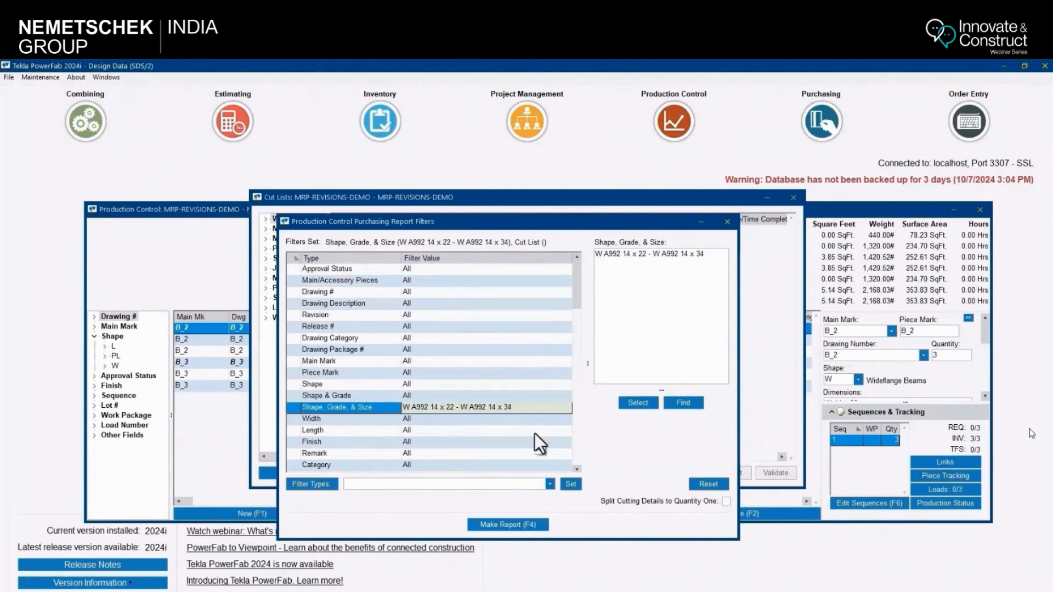
Step: Generate the filtered cut list report, save it as cut list wfg for the Main Workshop, and close the report selection
click(519, 524)
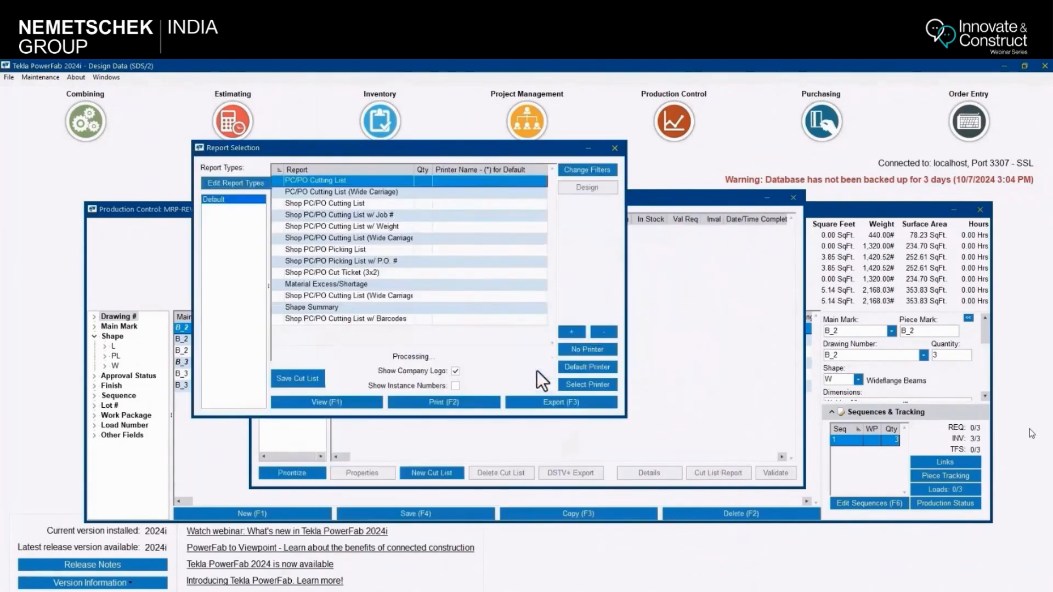
click(302, 377)
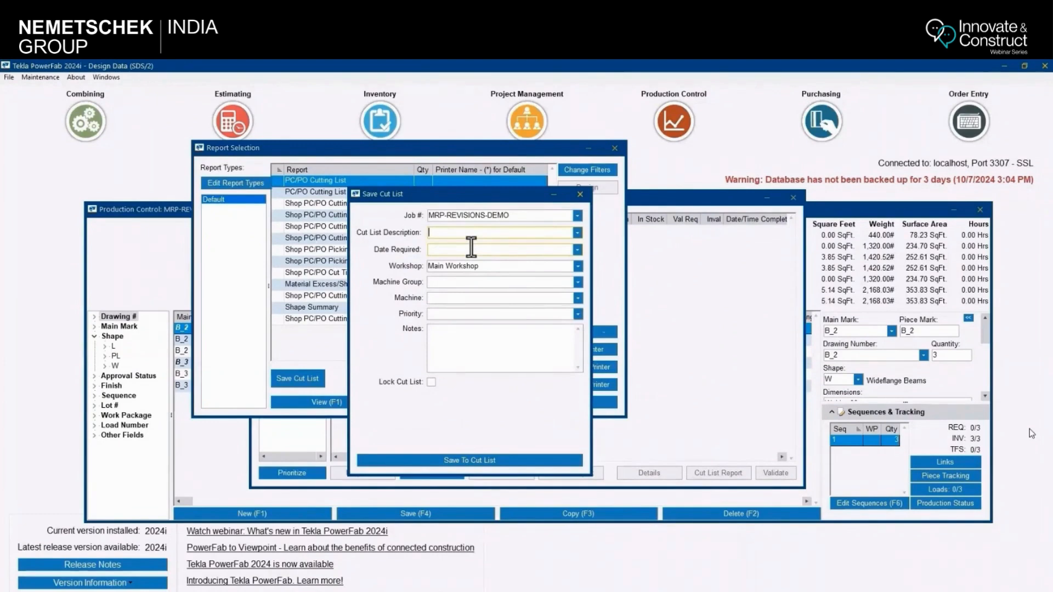
text(wfg)
click(488, 460)
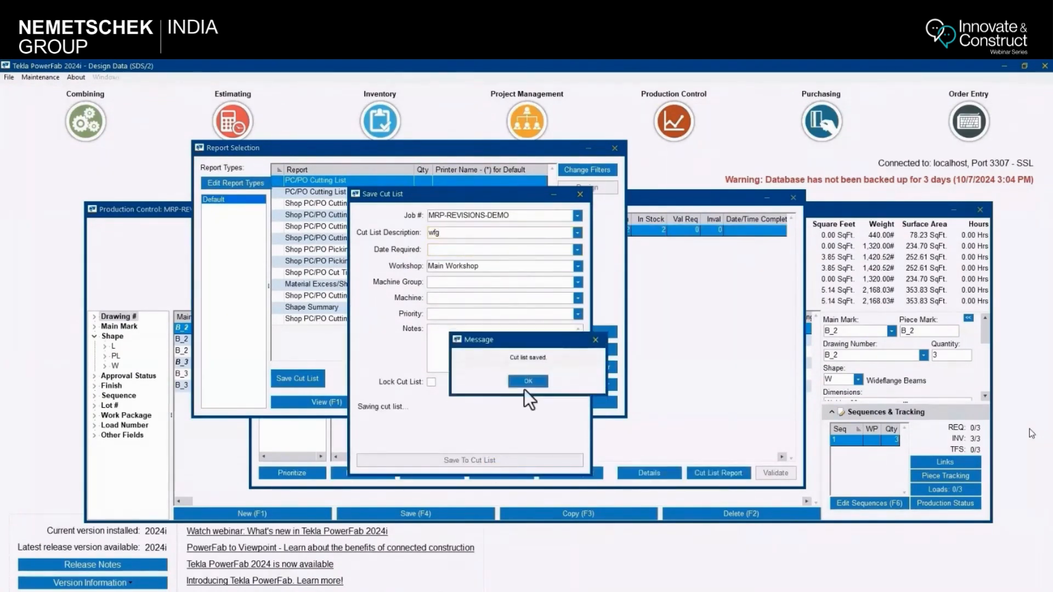
click(530, 380)
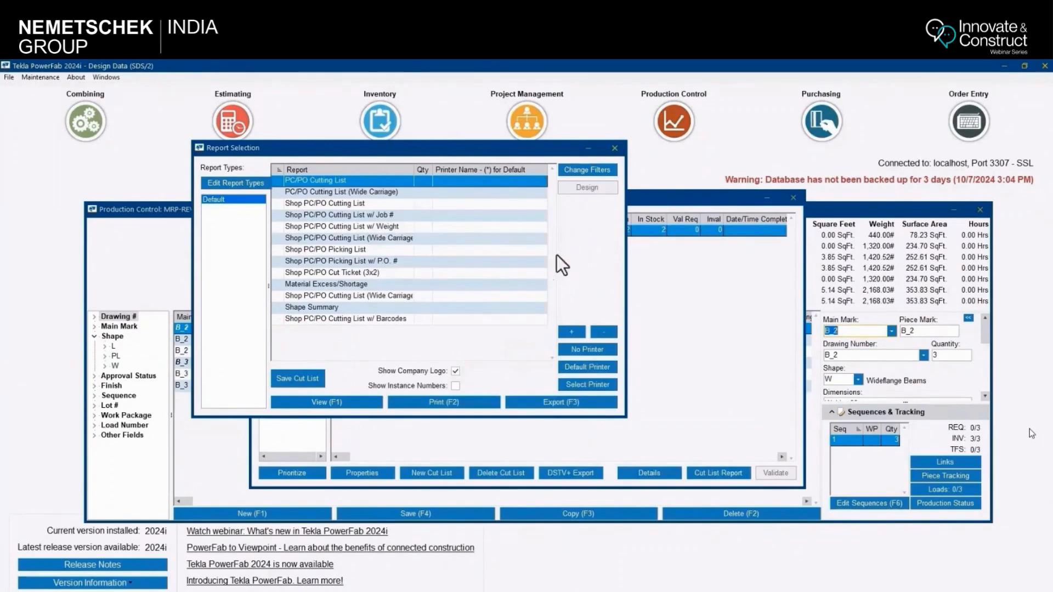
click(614, 148)
Step: Cut both the W 14 x 22 and W 14 x 34 entries of the wfg cut list and close the cut list windows
double_click(545, 230)
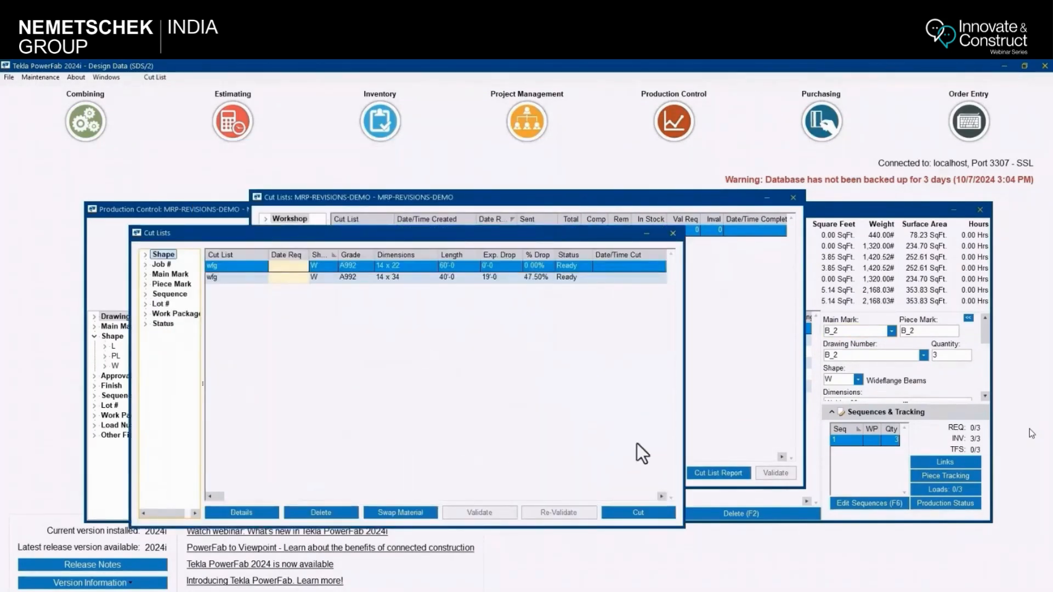
click(641, 511)
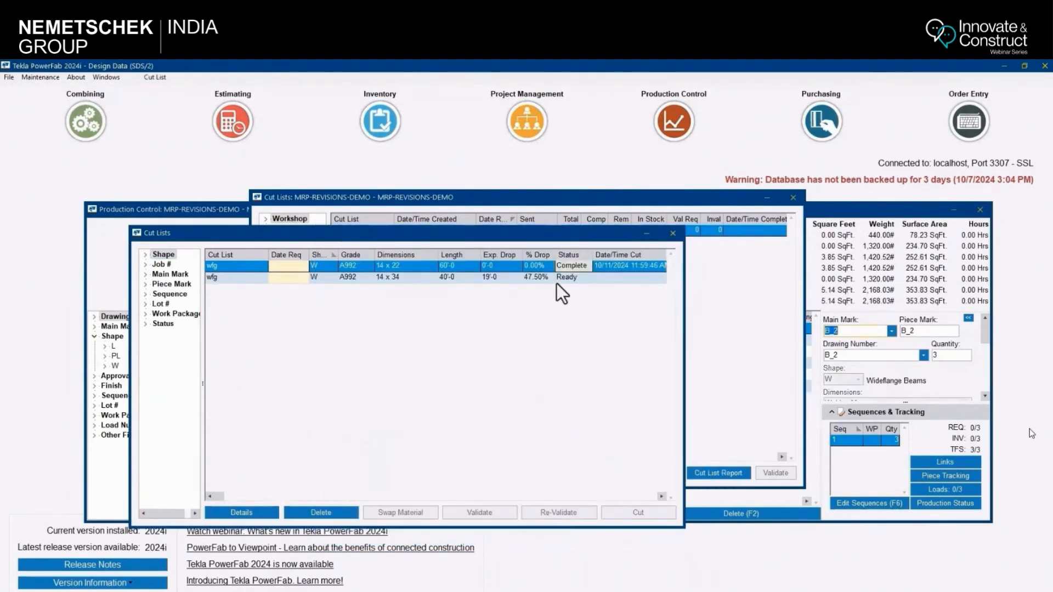
click(555, 278)
click(640, 511)
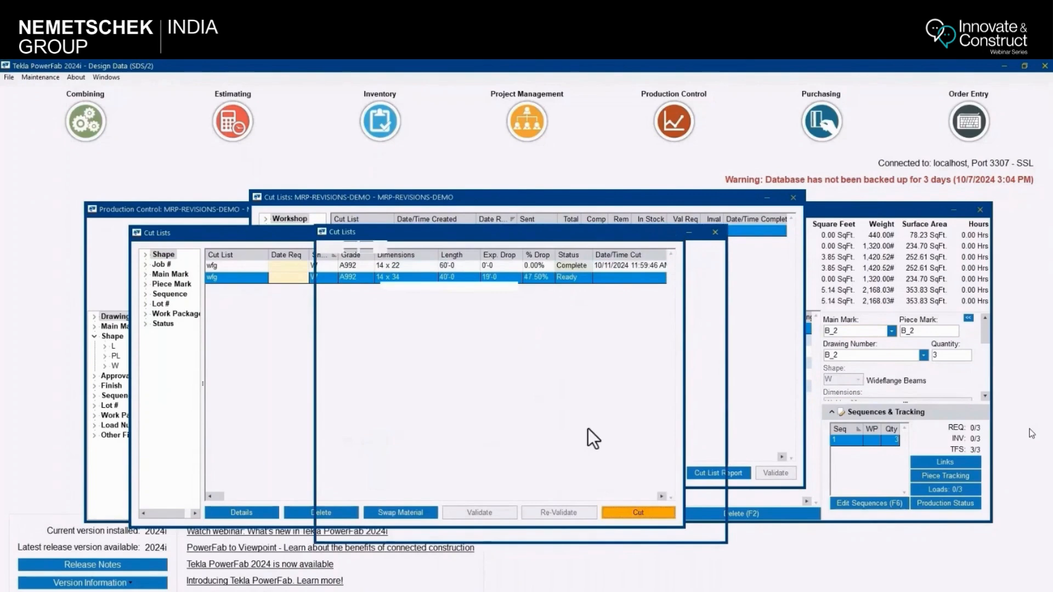
click(524, 527)
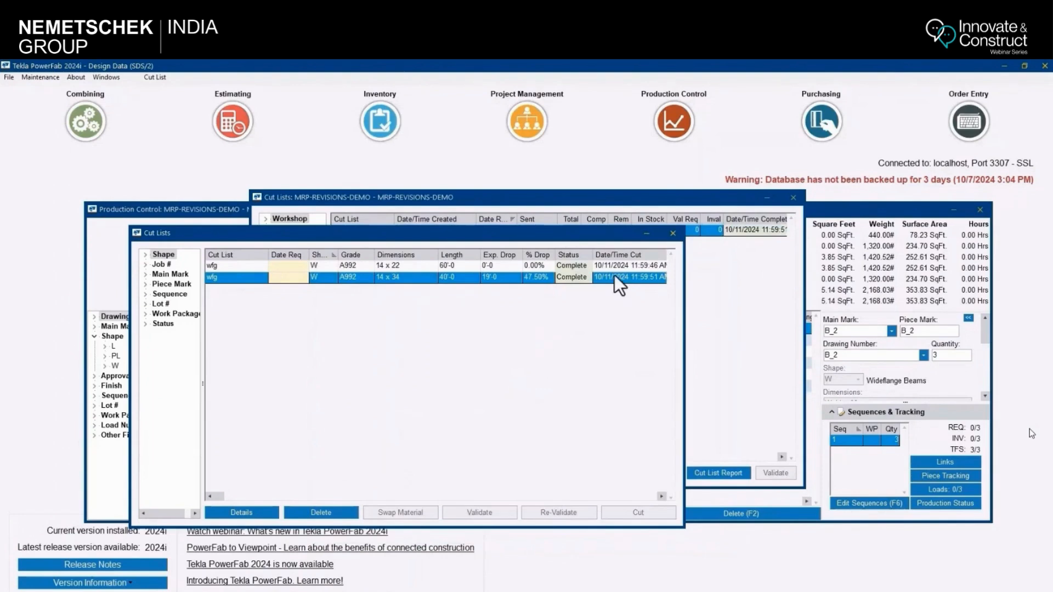
click(673, 233)
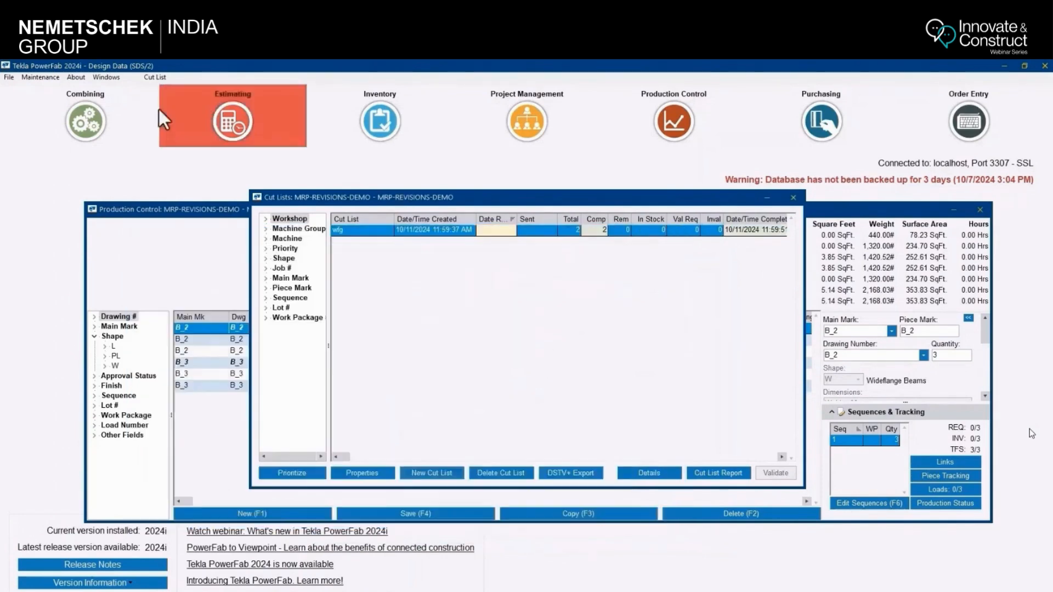
click(789, 197)
Step: Review the job's production status, examine the TFS status of the B_2 and B_3 beams, angles and plates, and close it
click(163, 78)
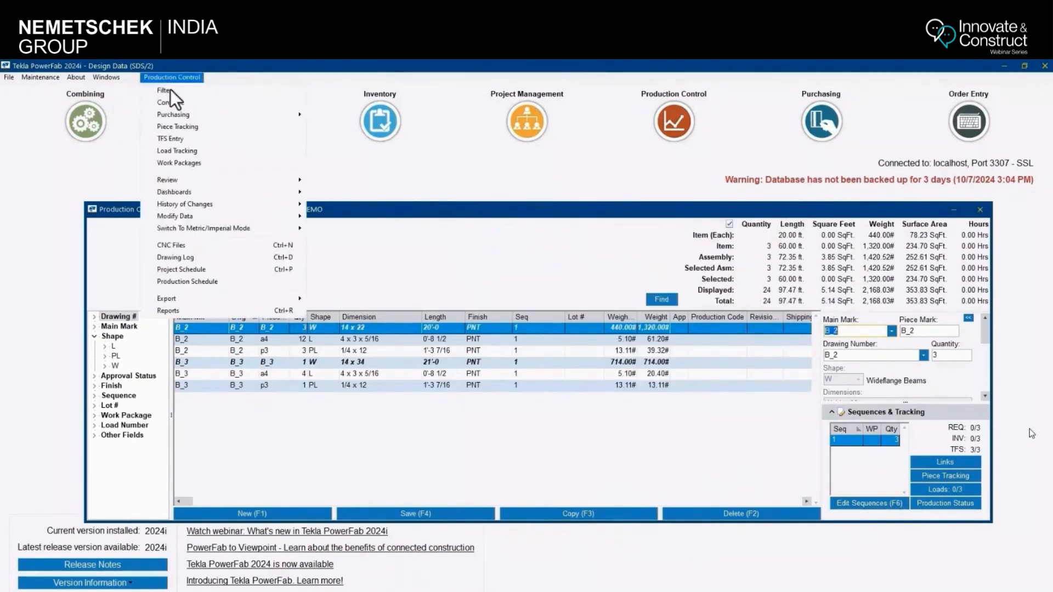
mouse_move(186, 183)
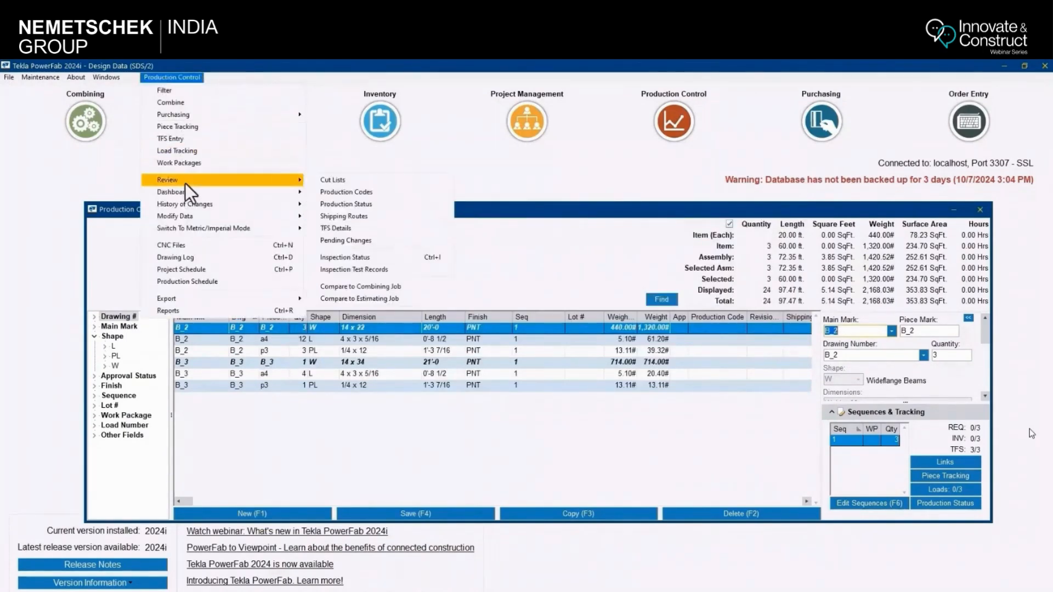
click(356, 205)
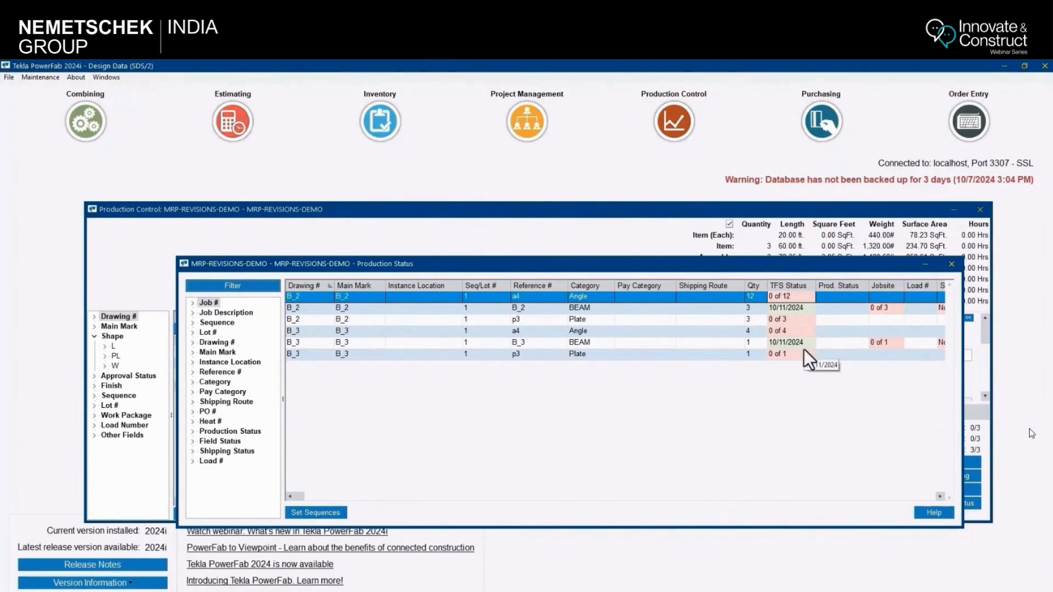
click(951, 265)
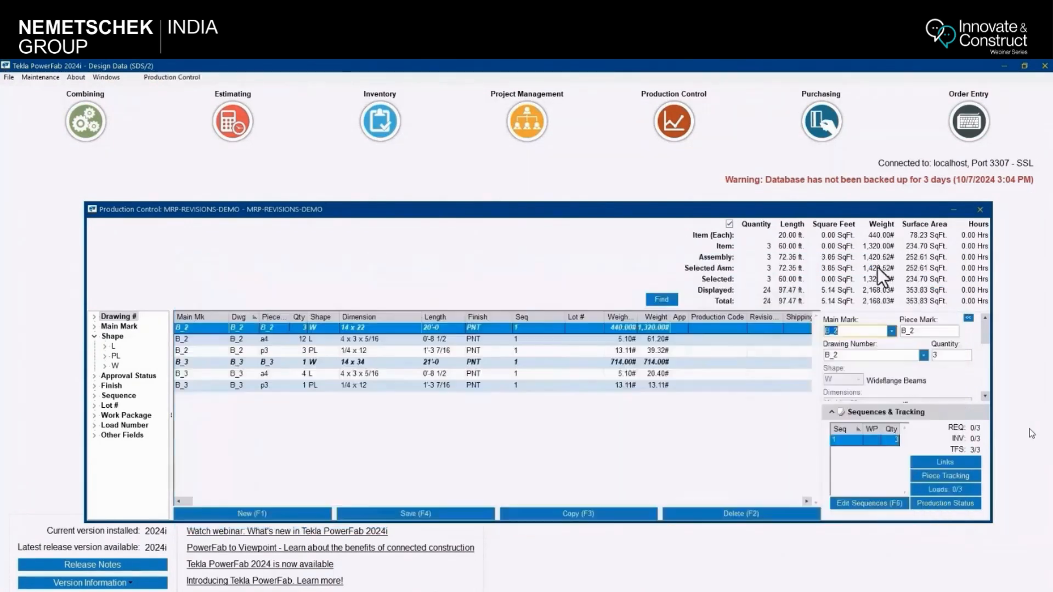
Step: Close the Production Control job, switch to SDS2 Modeling, and clear the selection of the four beams
click(982, 215)
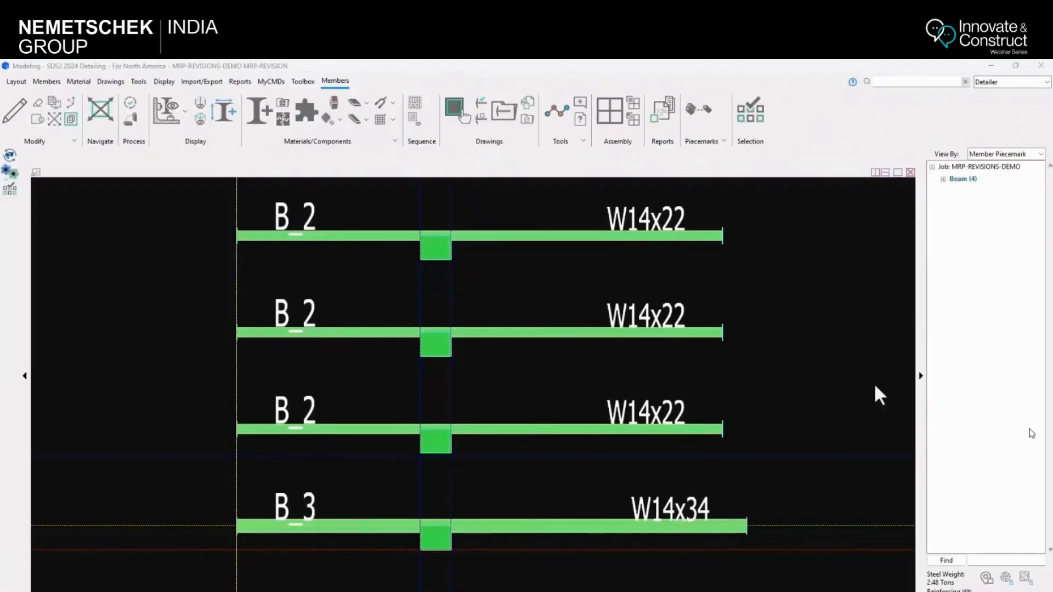
click(163, 381)
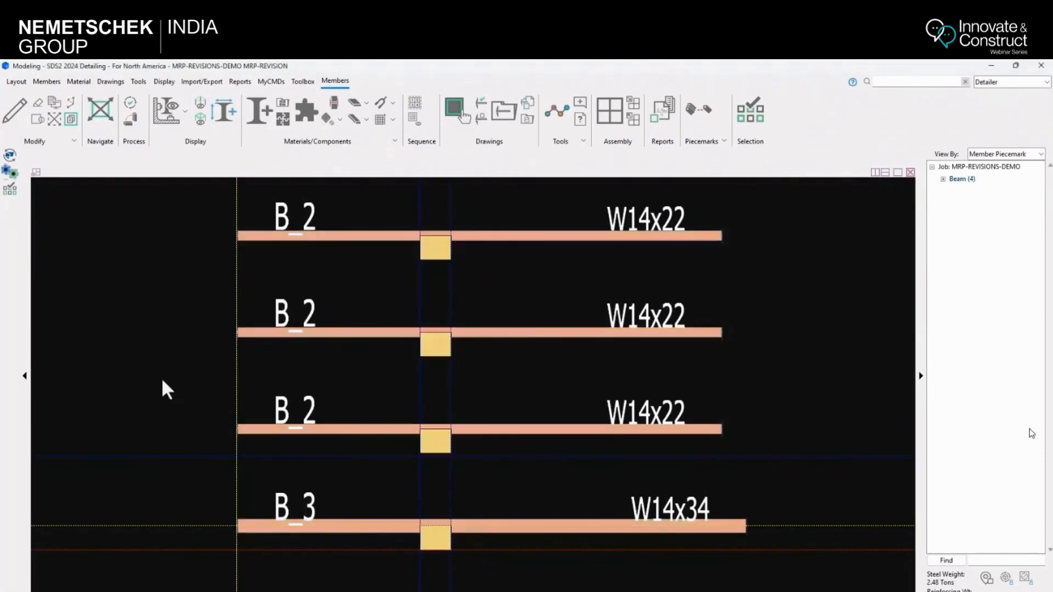
Step: Change the section size of the second B_2 beam from the top to W16x26 for that member only
click(561, 337)
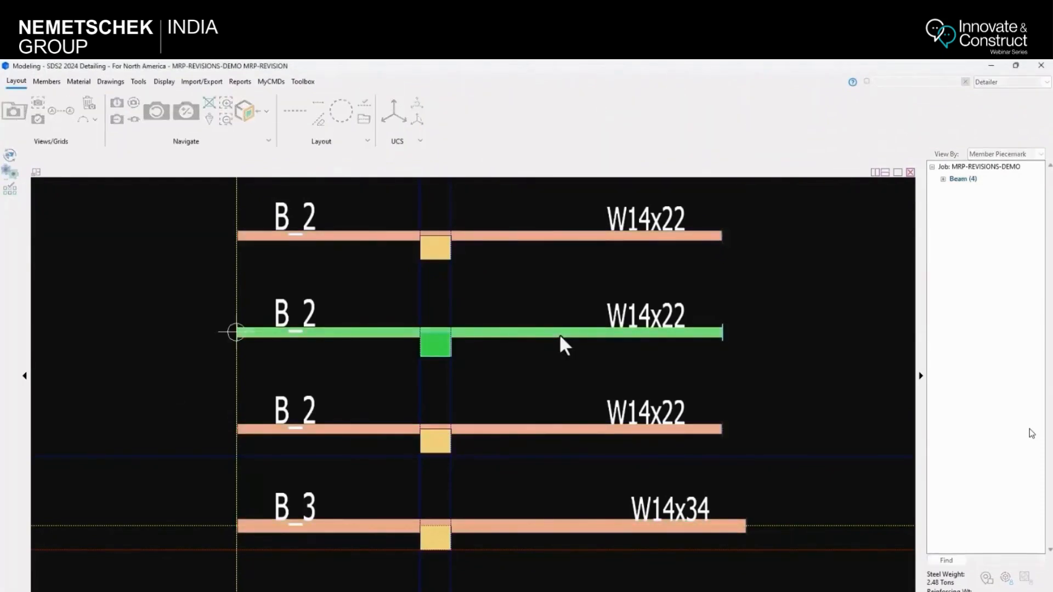
double_click(560, 336)
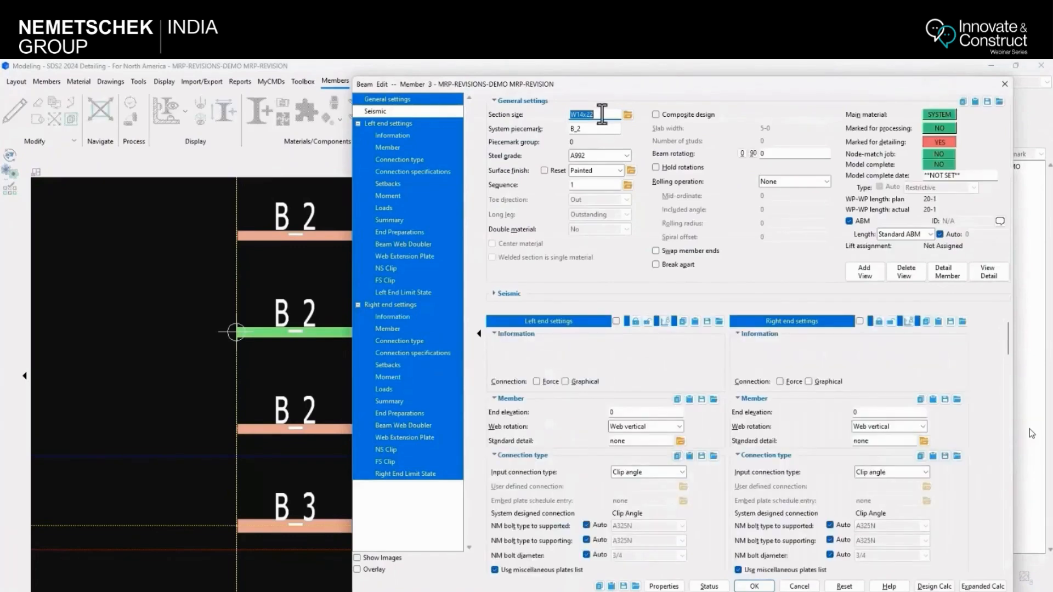
text(W16x26)
key(Return)
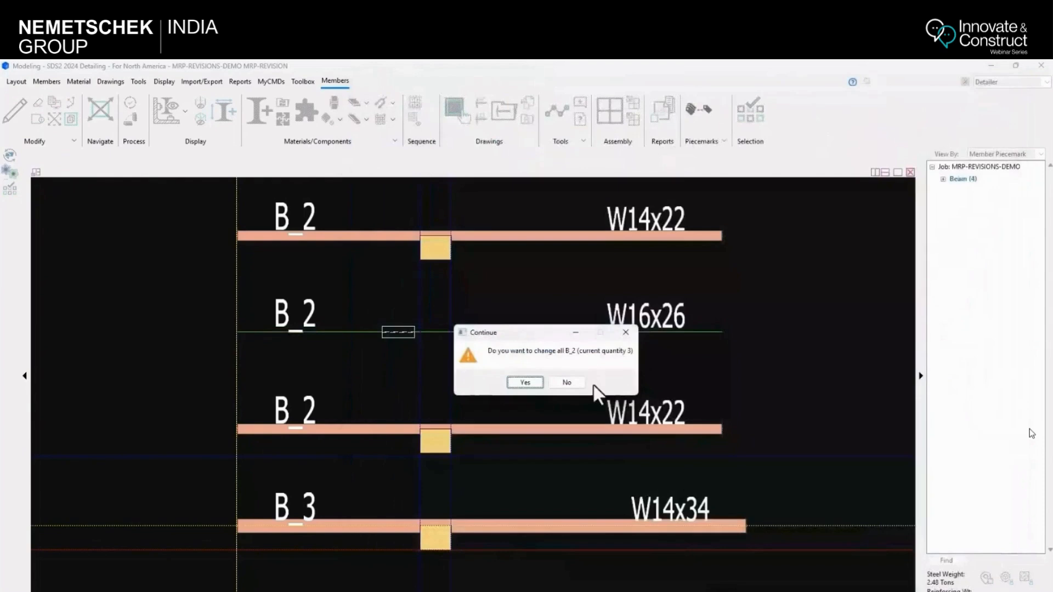
click(571, 386)
click(821, 390)
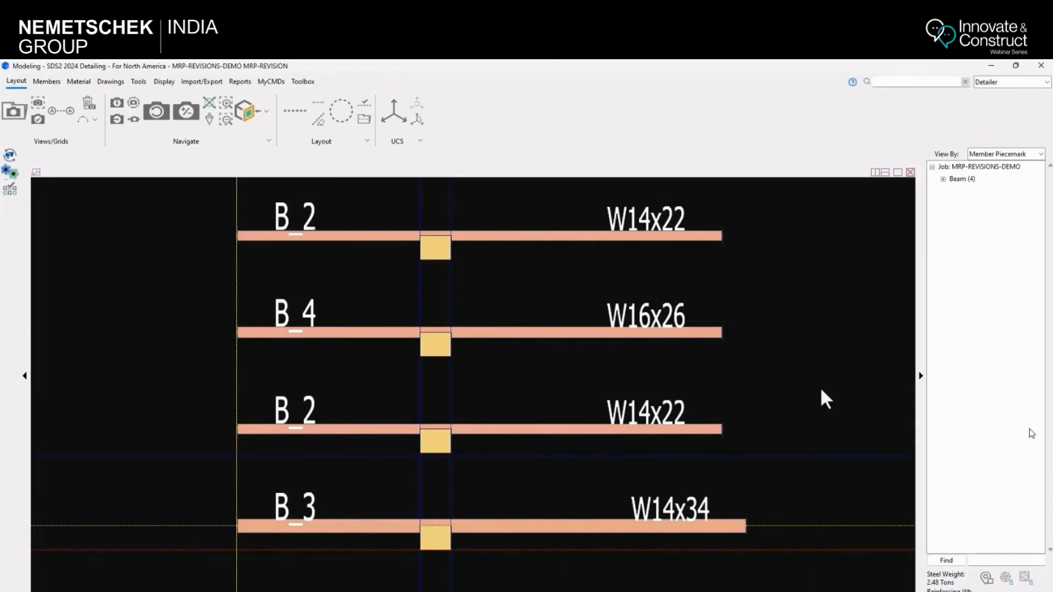
Step: Export all four beams with the Tekla PowerFab export tool, keeping its settings and including no erection sheets
drag(772, 203, 160, 555)
click(10, 169)
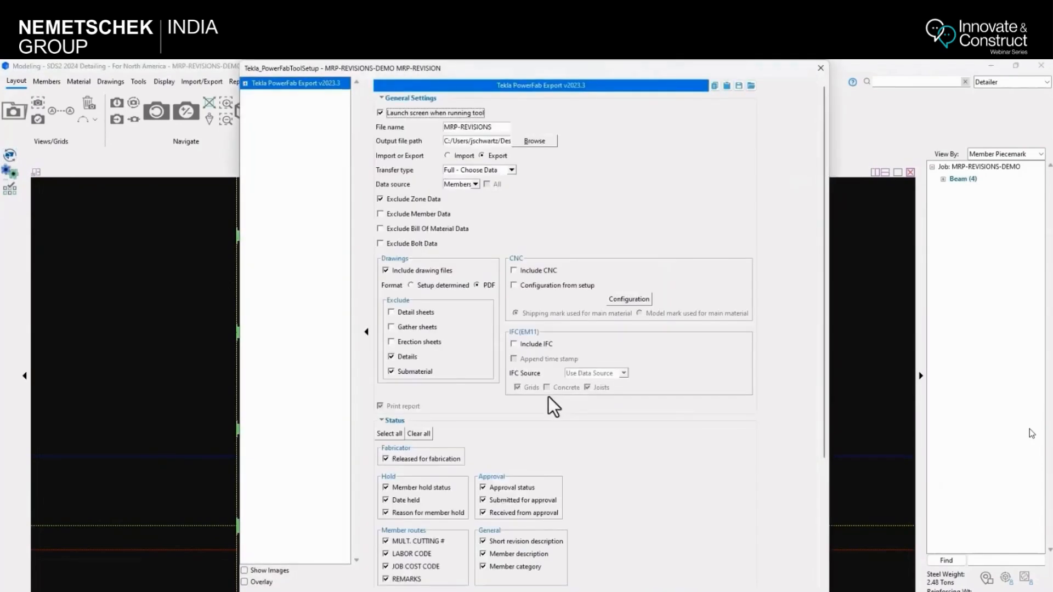
click(631, 591)
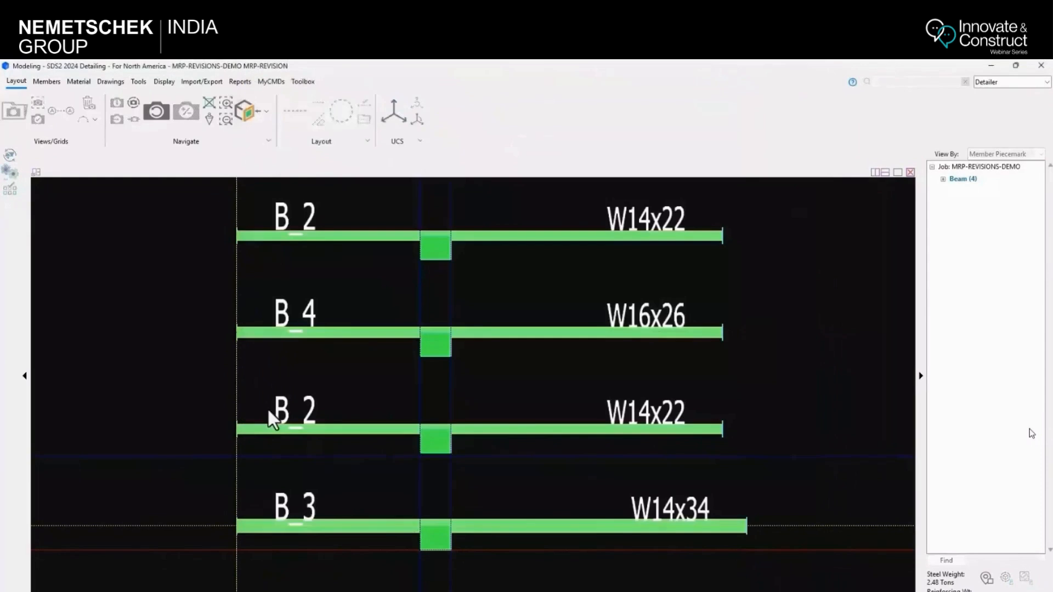
right_click(184, 363)
click(185, 369)
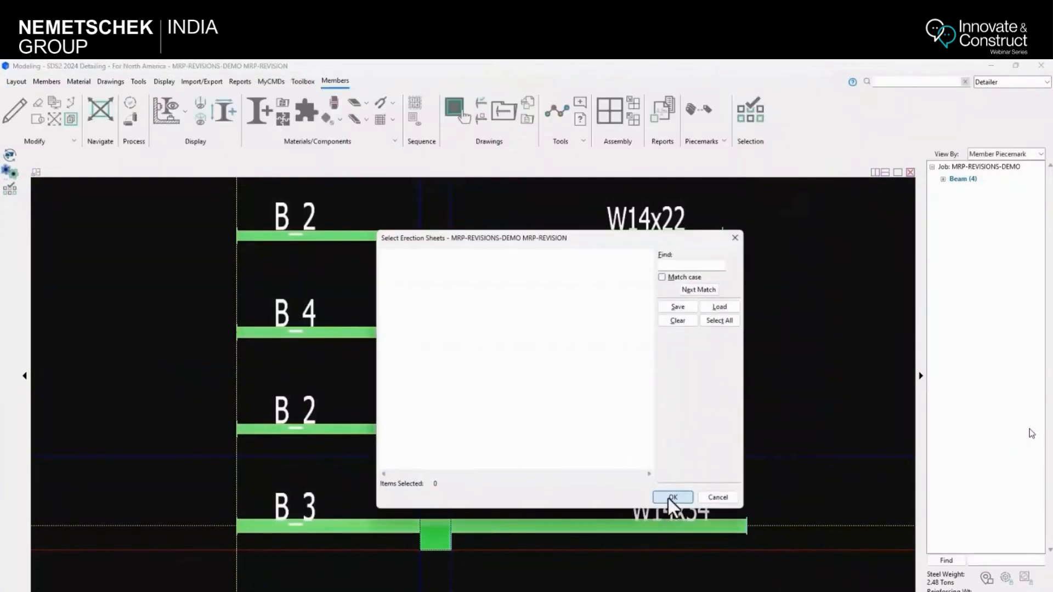
click(667, 498)
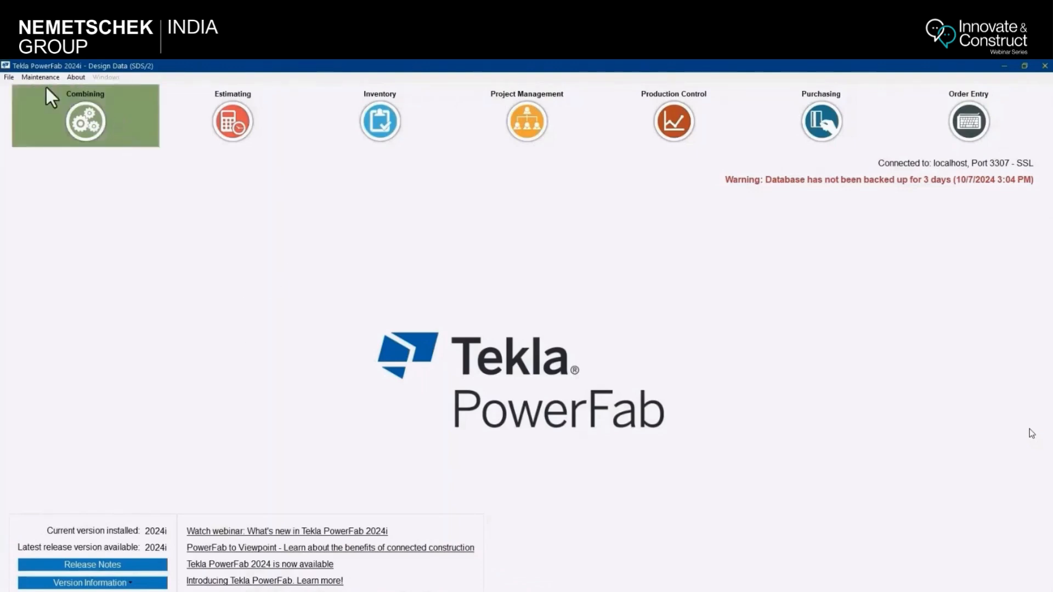
Step: Switch to Tekla PowerFab and choose MRP-REVISIONS_2024_10_11_12_21.pfxs from the Desktop for a Production Control PowerFab eXchange import
click(9, 77)
click(22, 91)
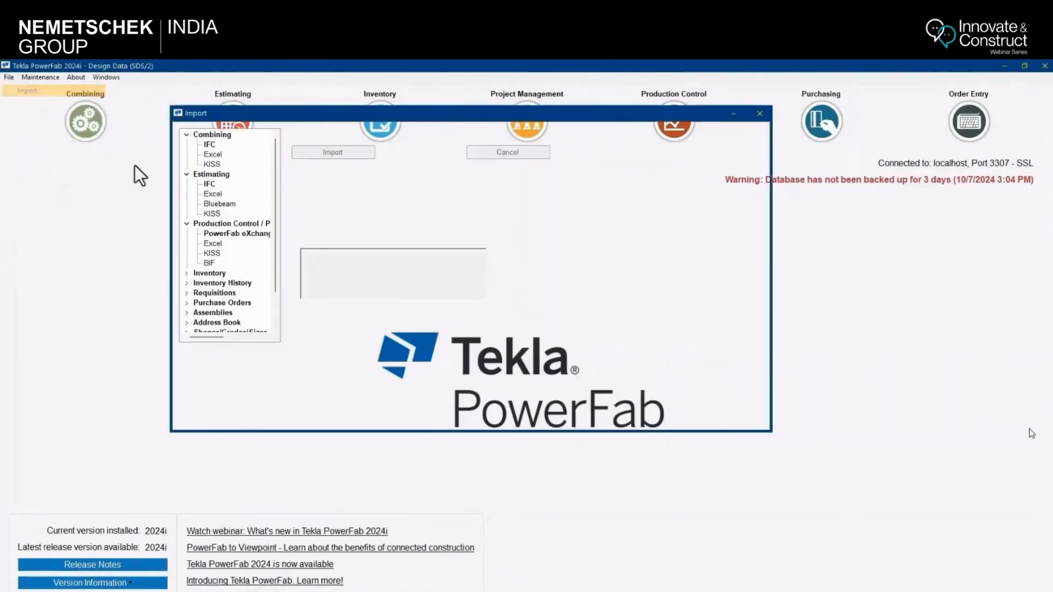
click(344, 234)
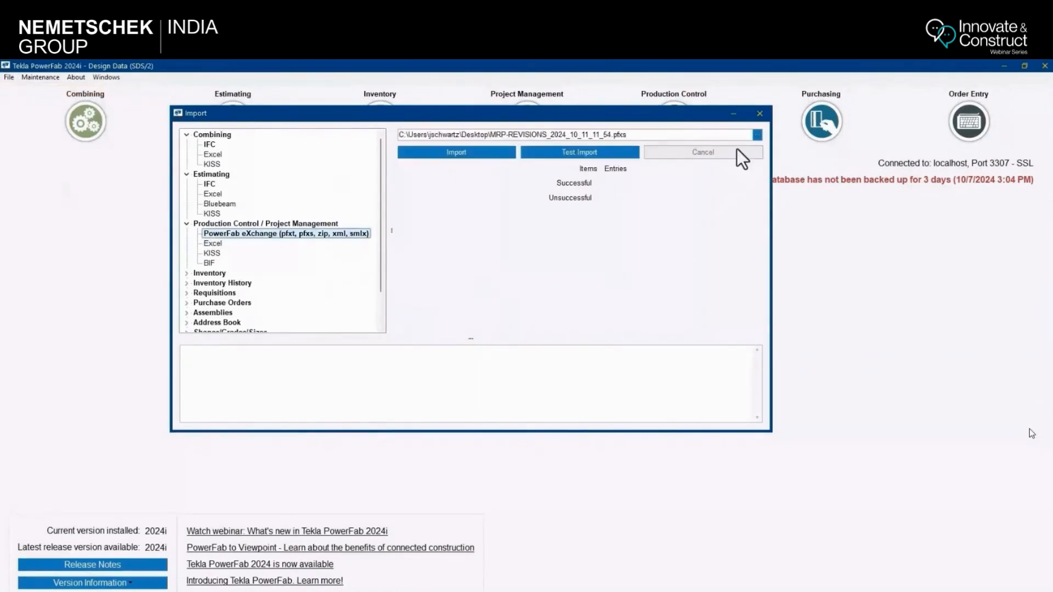
click(758, 136)
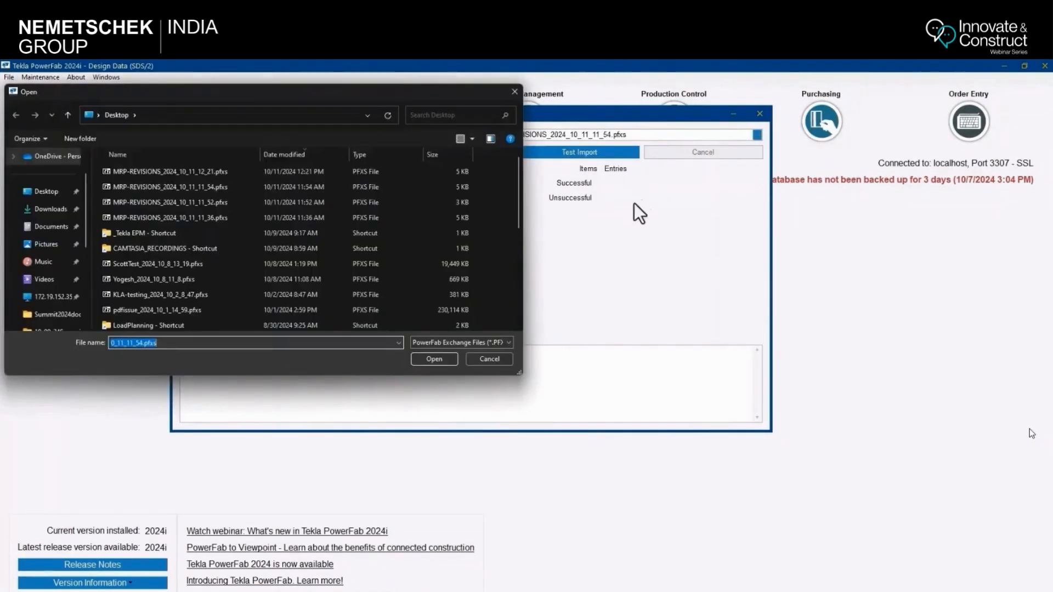
click(137, 171)
click(443, 361)
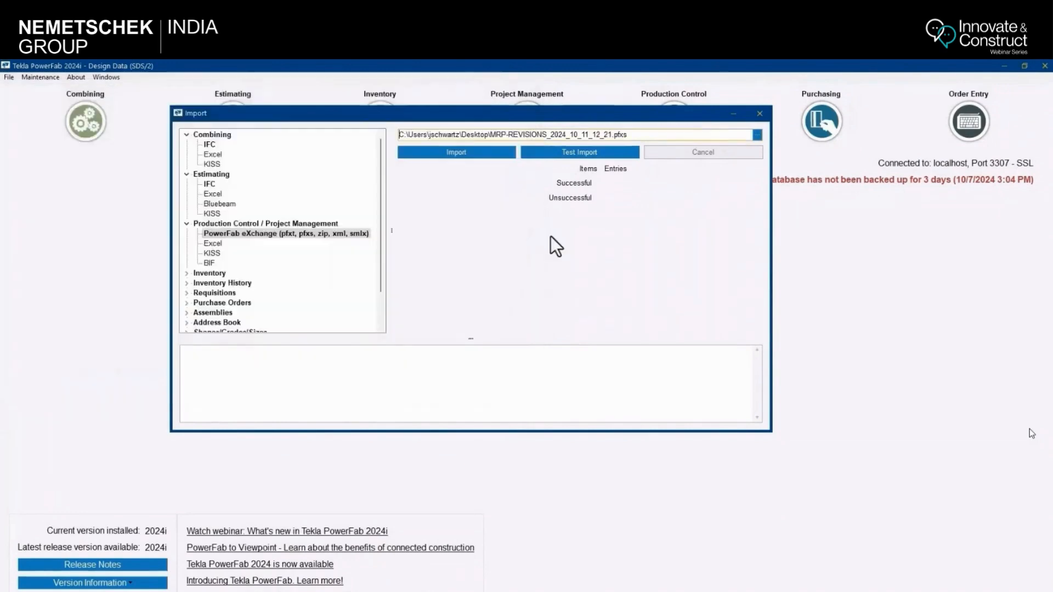
Step: Start the import into the existing MRP-REVISIONS-DEMO job with Add & Replace and the SDS2 import type
click(462, 153)
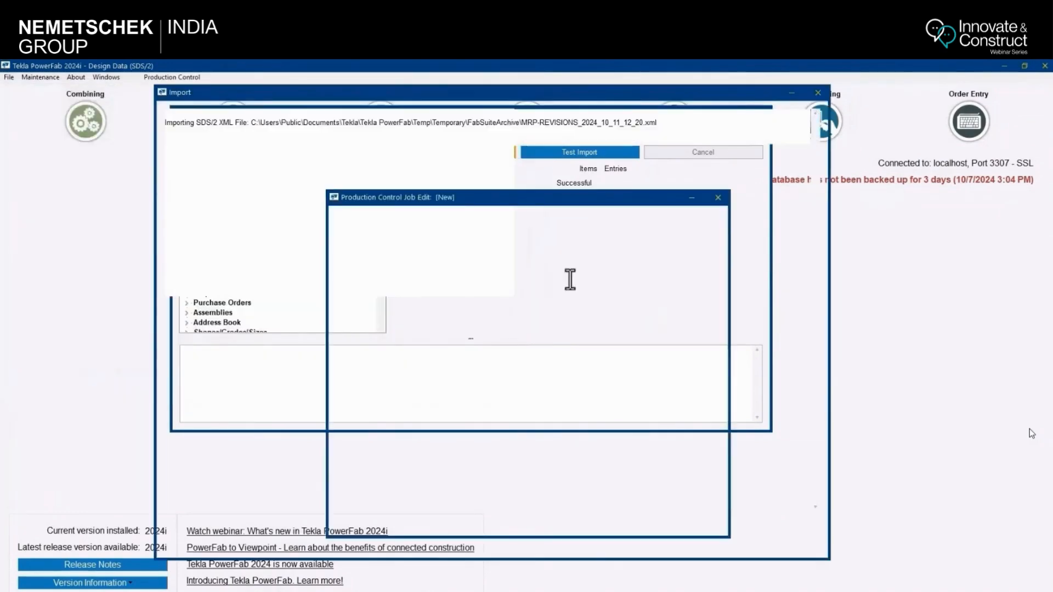
click(522, 522)
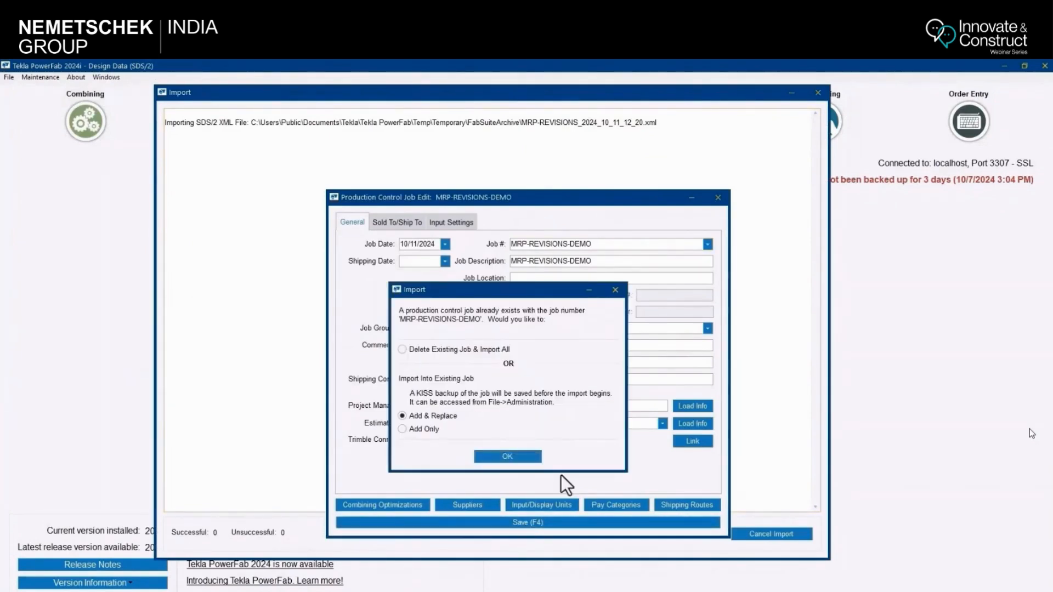
click(507, 457)
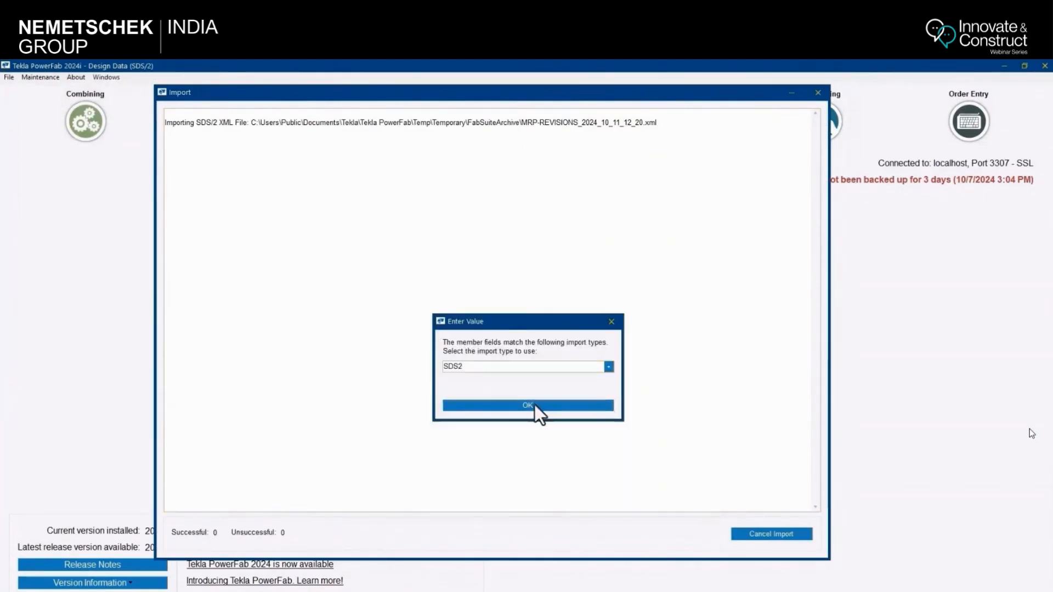
click(534, 404)
click(511, 438)
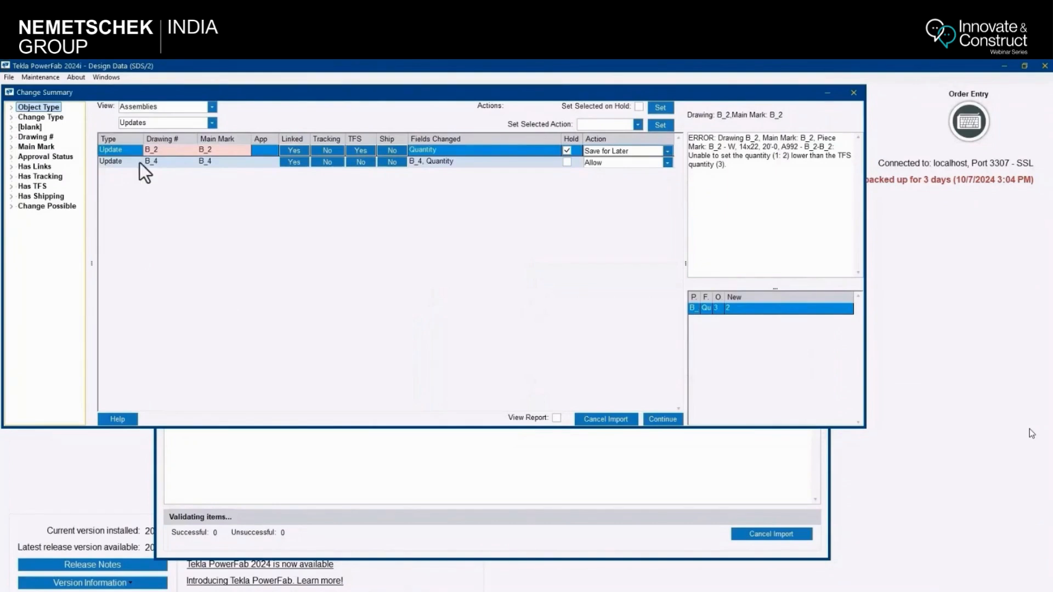
Step: Show all assembly changes in the change summary, keep B_2 on Save for Later, and continue the import
click(211, 123)
click(187, 151)
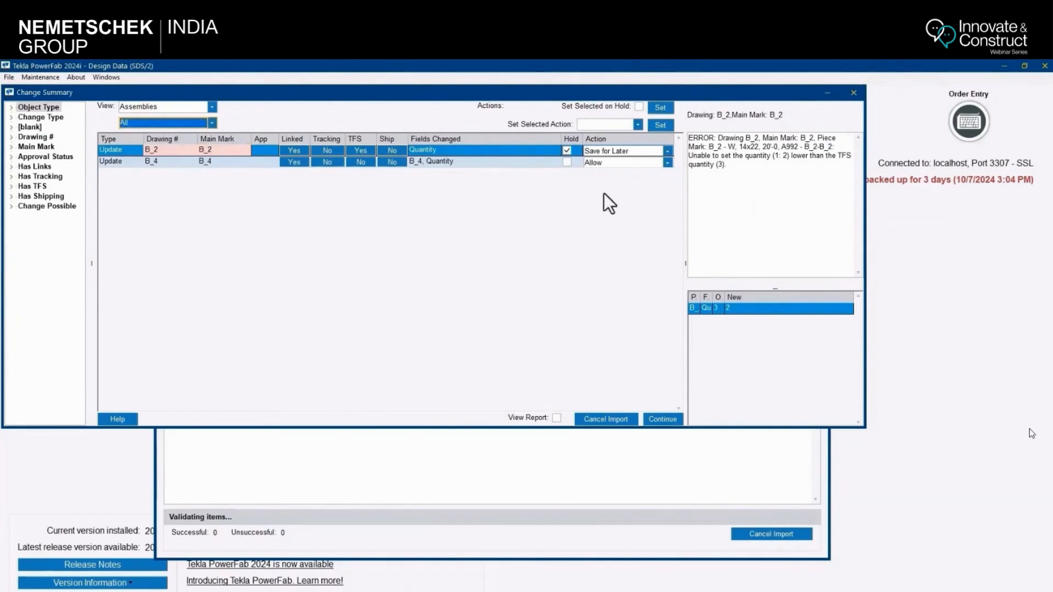
click(668, 152)
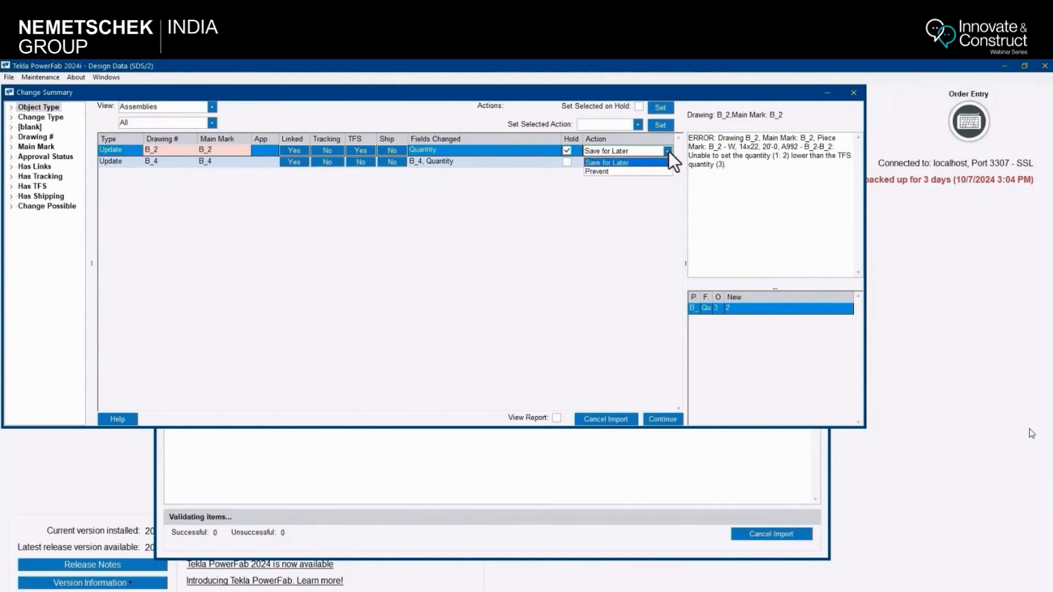
click(616, 227)
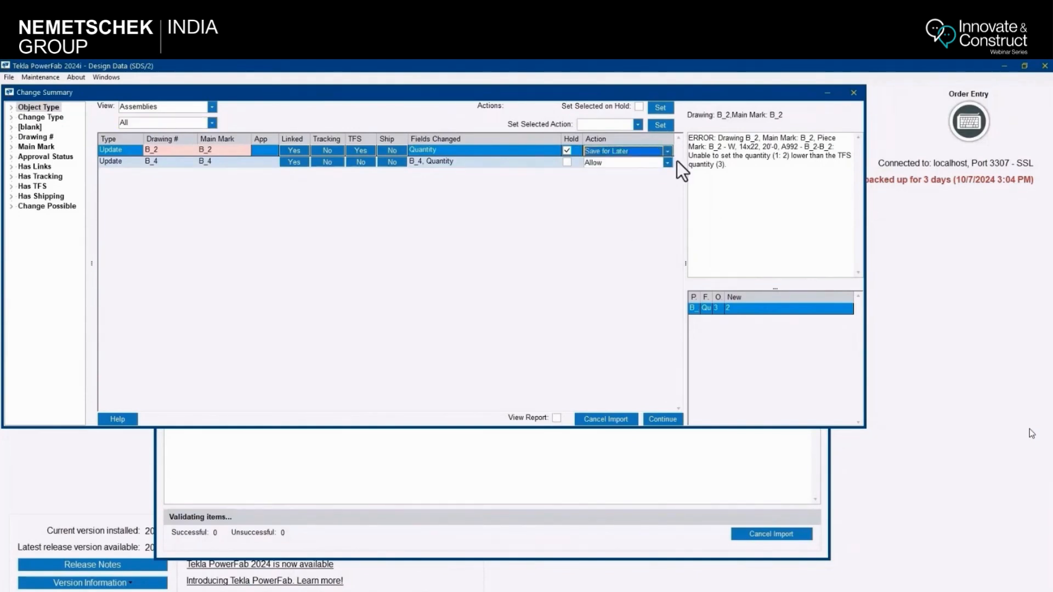
click(666, 423)
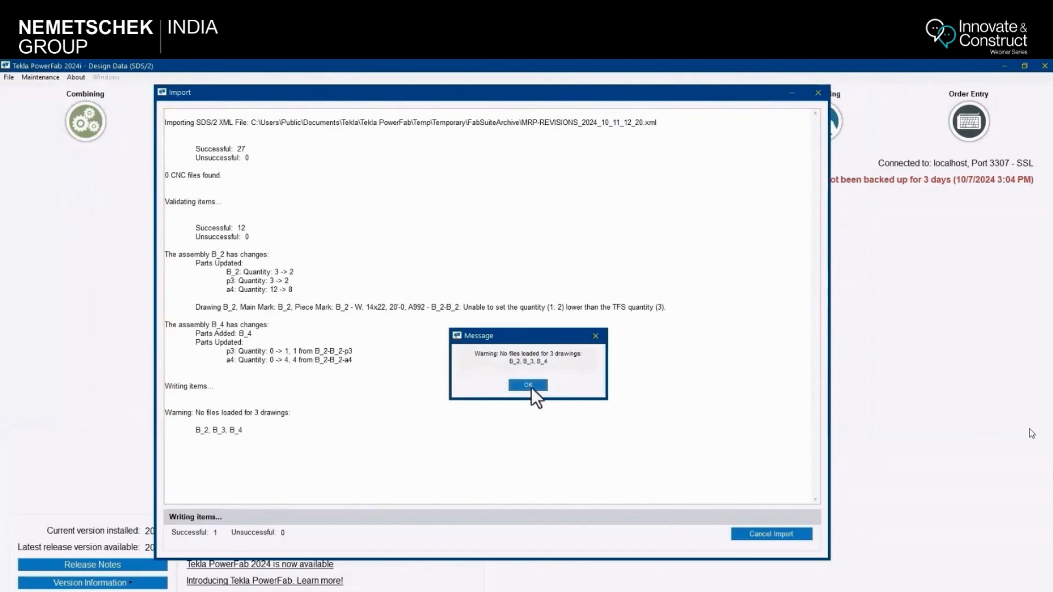
Step: Acknowledge the missing-file warnings to finish the import and examine the B_2 assembly entries in the import log
click(531, 386)
click(535, 386)
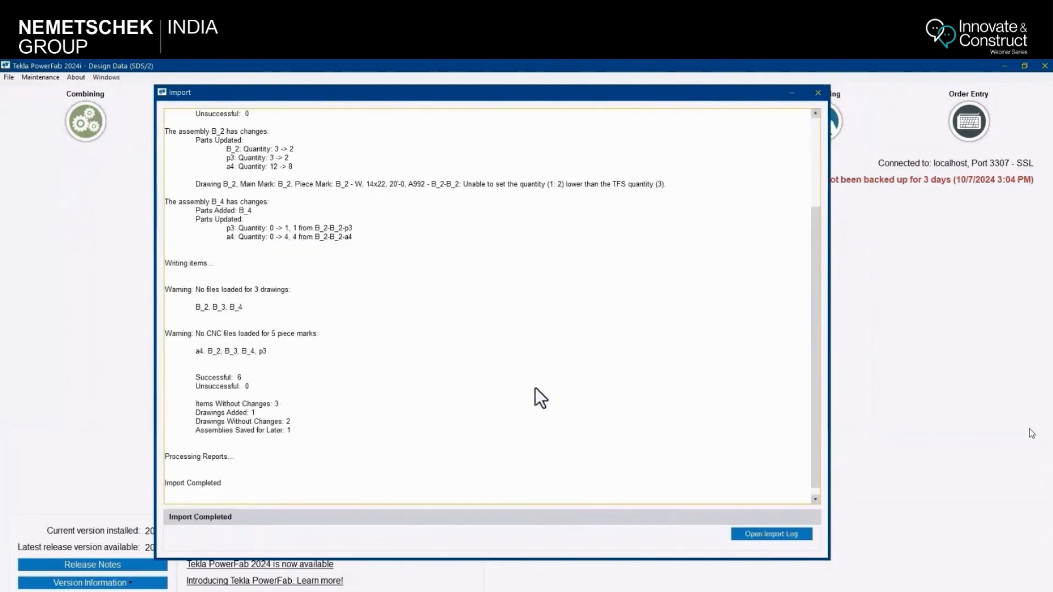
scroll(365, 279, up, 2)
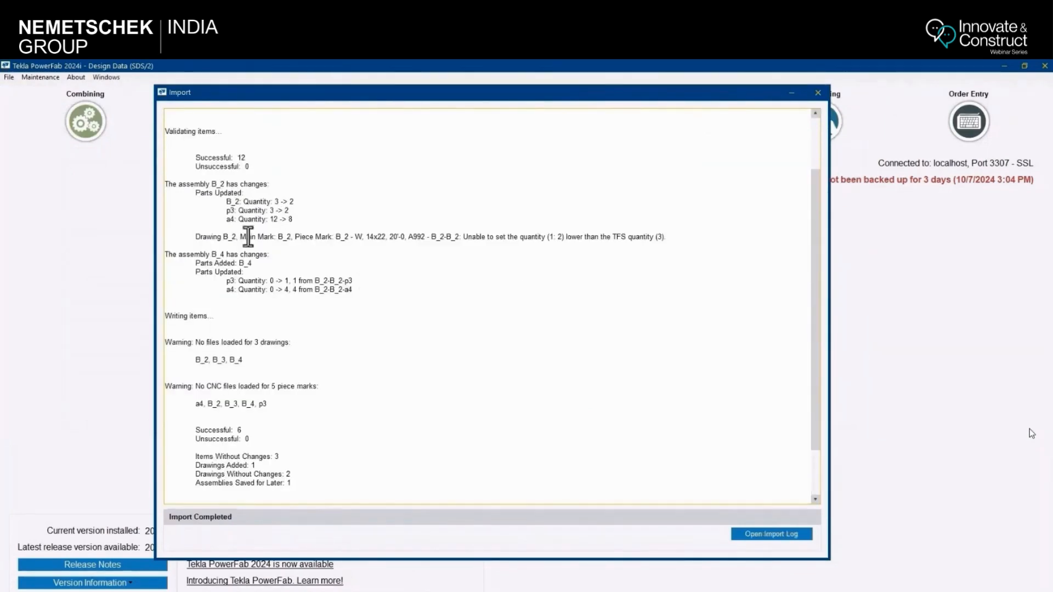
drag(173, 187, 317, 221)
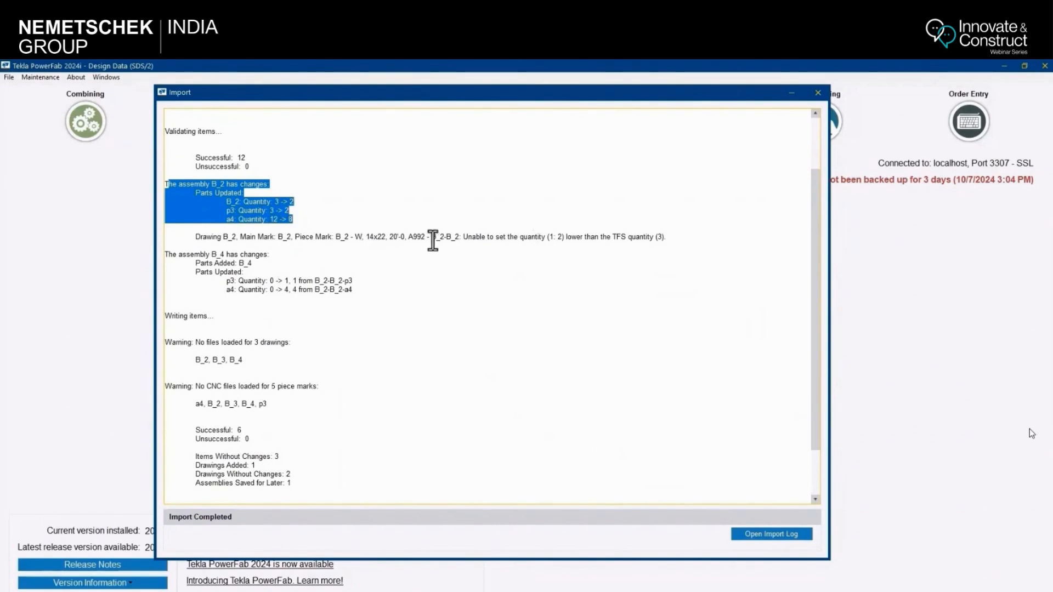
drag(432, 237, 675, 238)
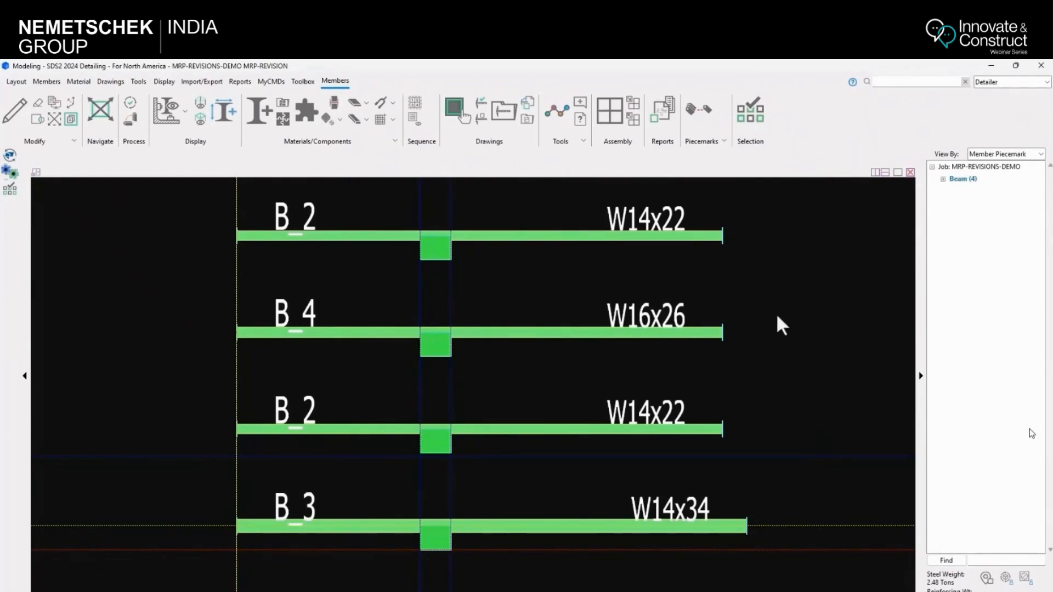
Step: Switch to SDS2 Modeling and delete the topmost B_2 beam
click(791, 288)
click(574, 235)
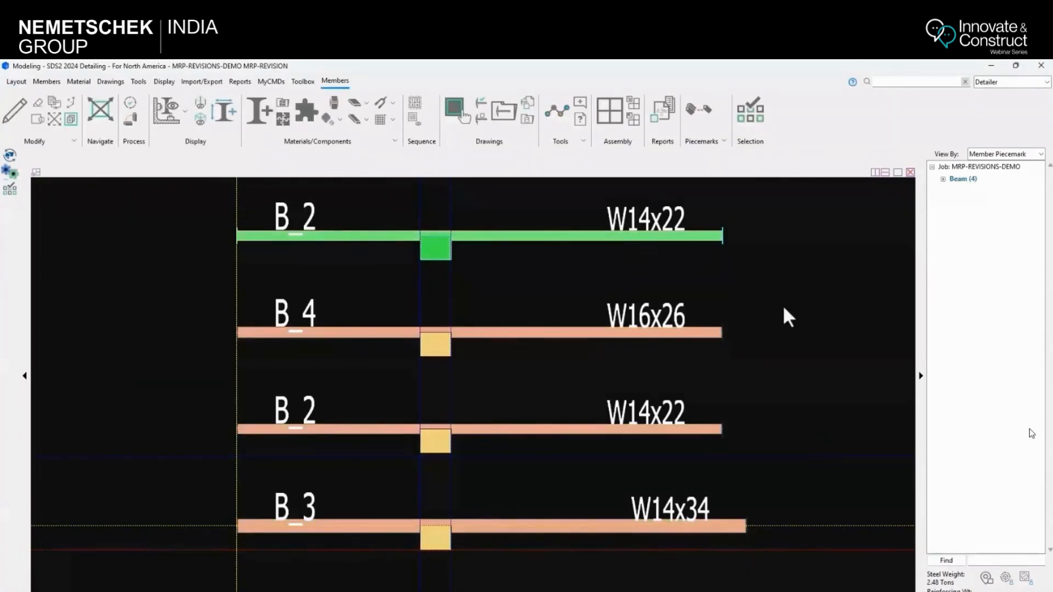
key(Delete)
click(539, 387)
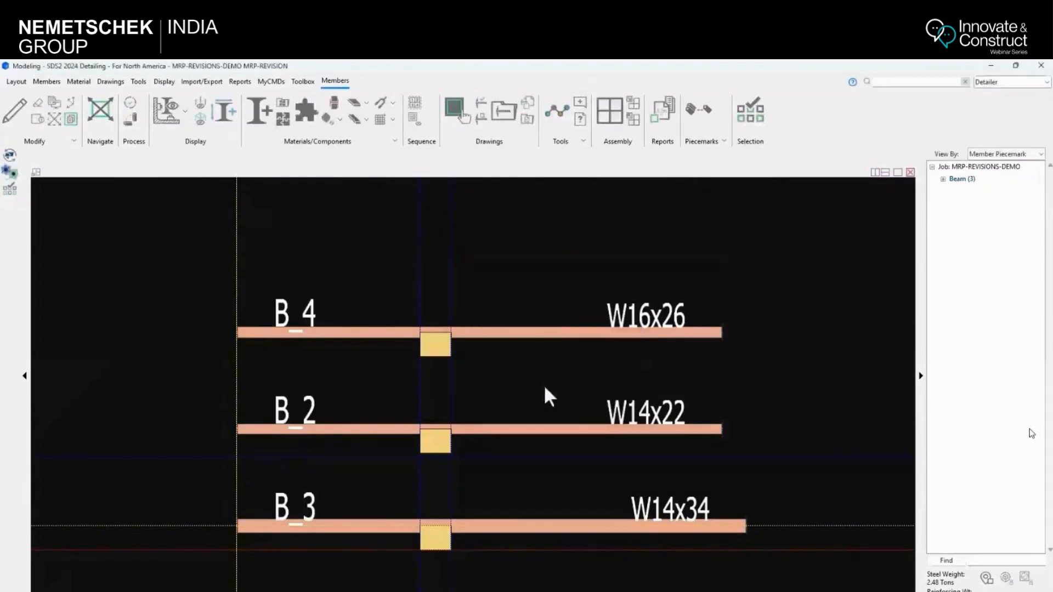
Step: Copy the remaining B_2 beam above B_4 using the Fill copy function with a Y-spacing of 7-0, leaving Z-filtering on
click(562, 431)
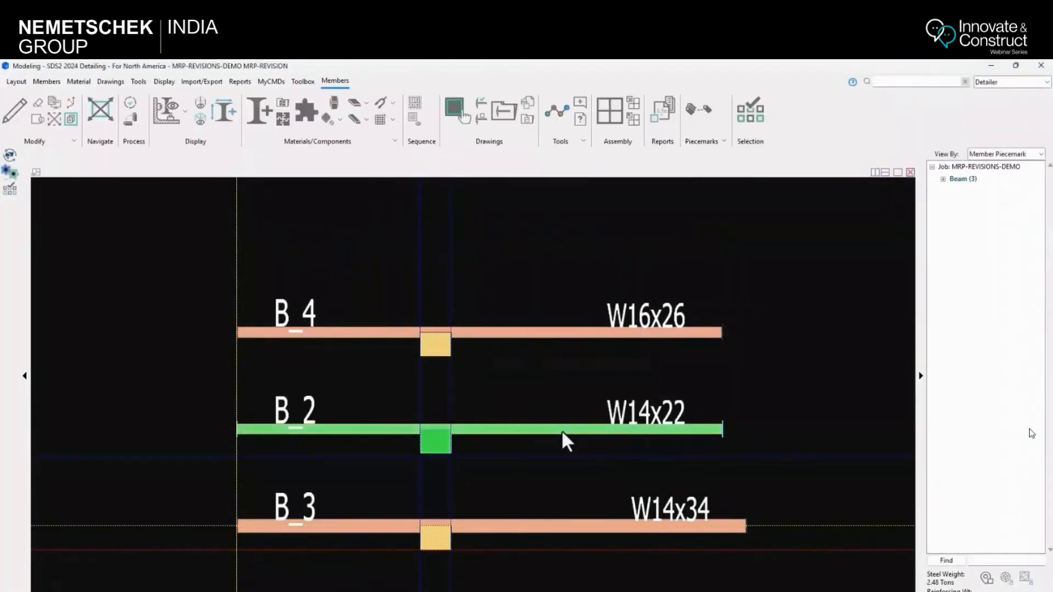
right_click(561, 430)
click(630, 347)
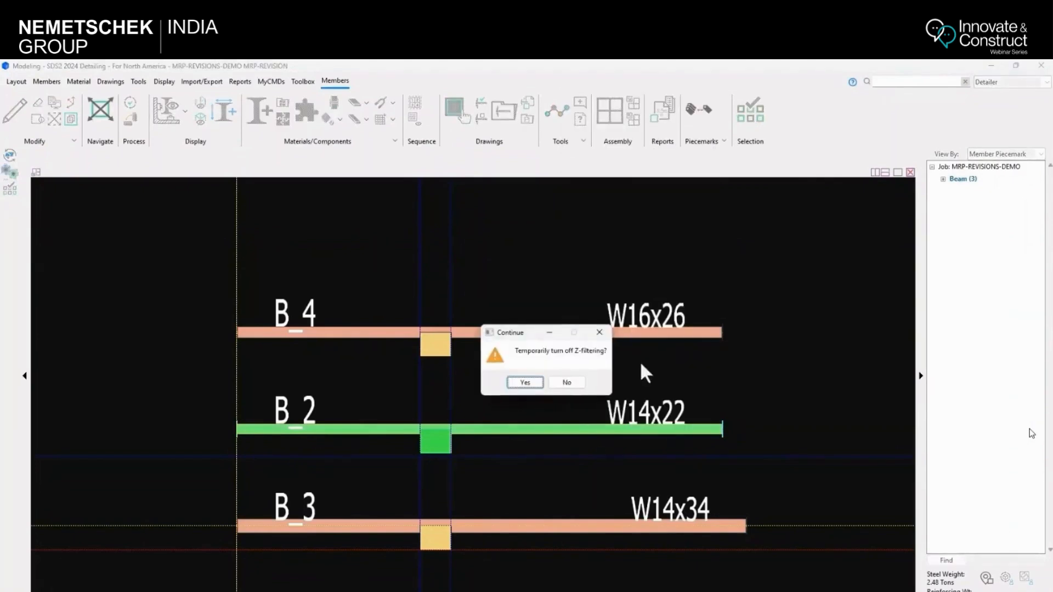
click(575, 383)
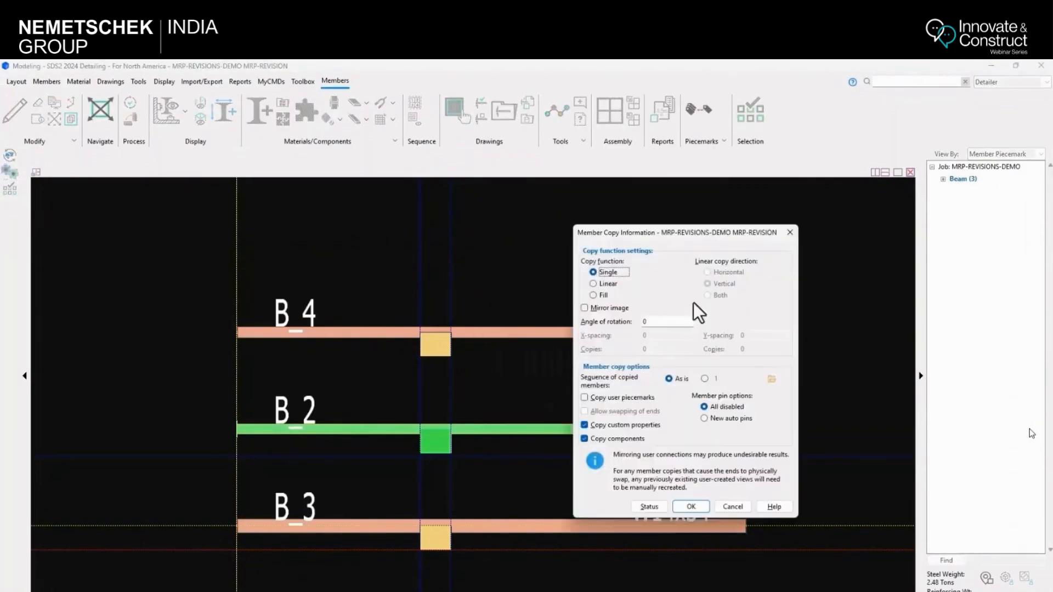
click(603, 296)
click(745, 335)
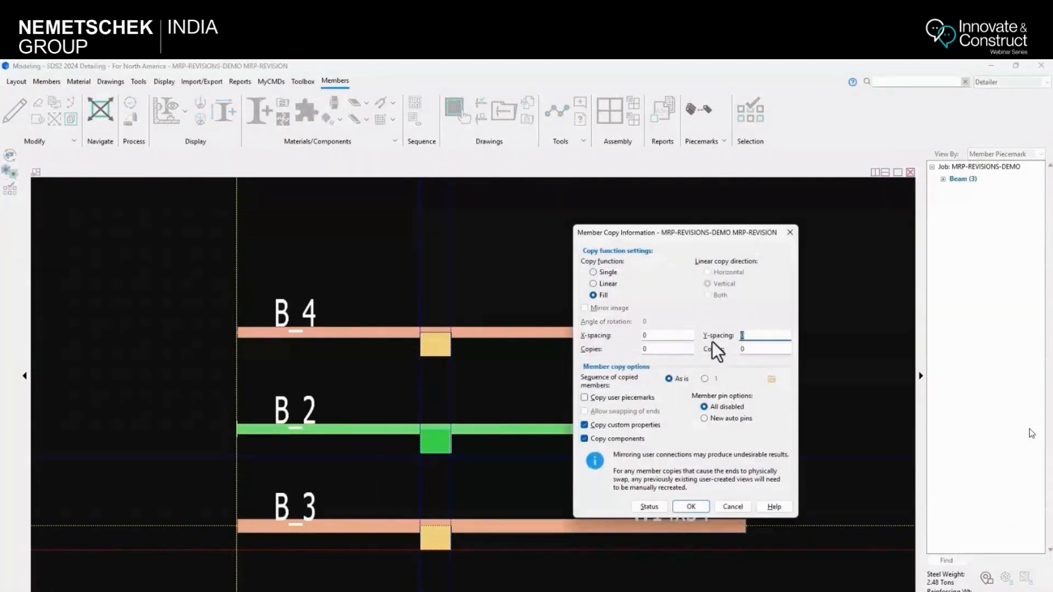
text(7-0)
click(750, 349)
double_click(750, 349)
click(692, 505)
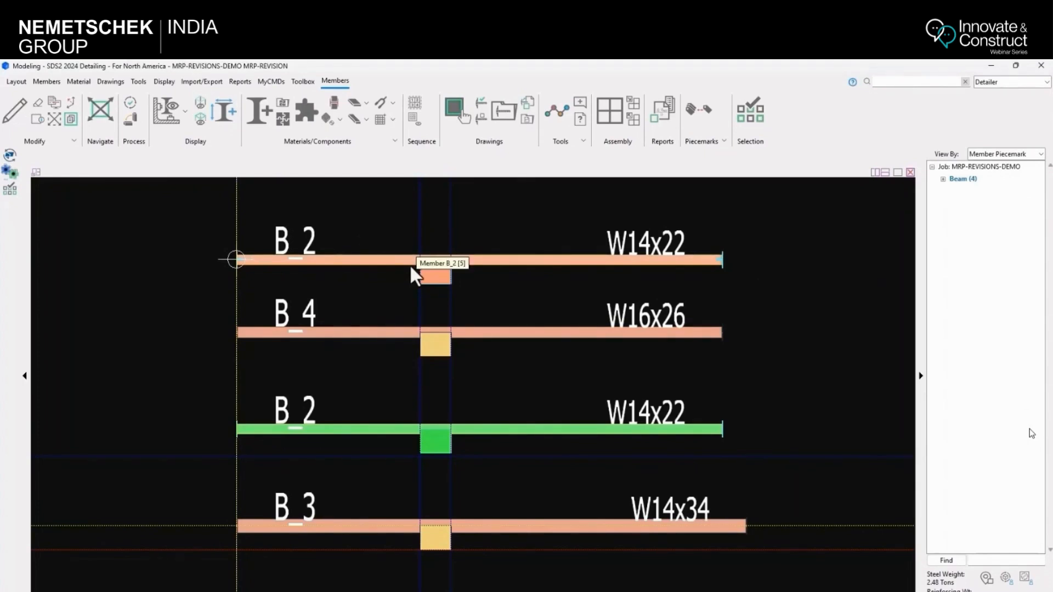
key(Escape)
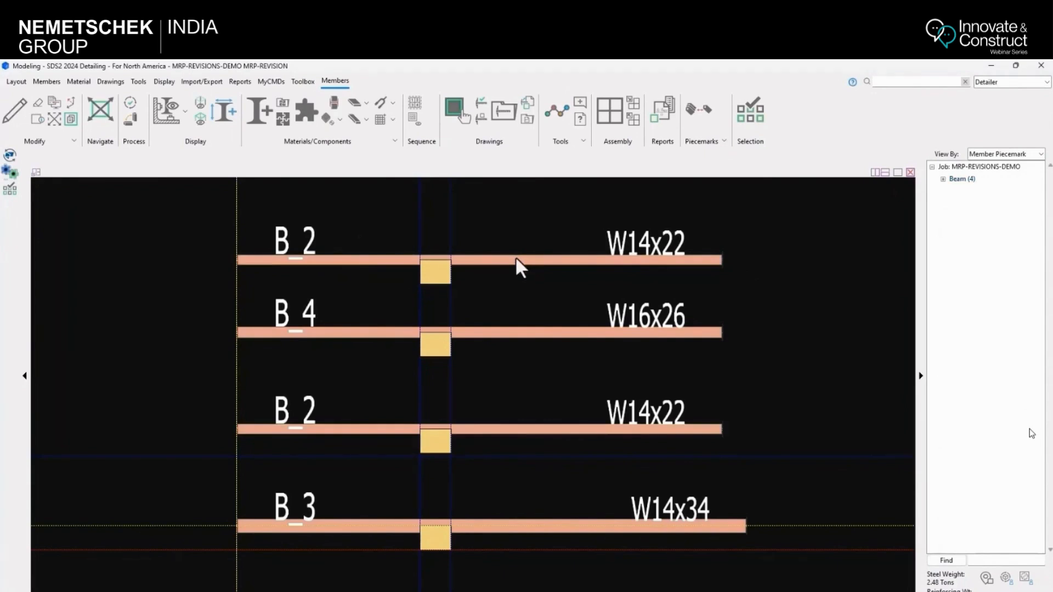
Step: Change the section size of the copied top B_2 beam to W16x36 for that member only
double_click(515, 256)
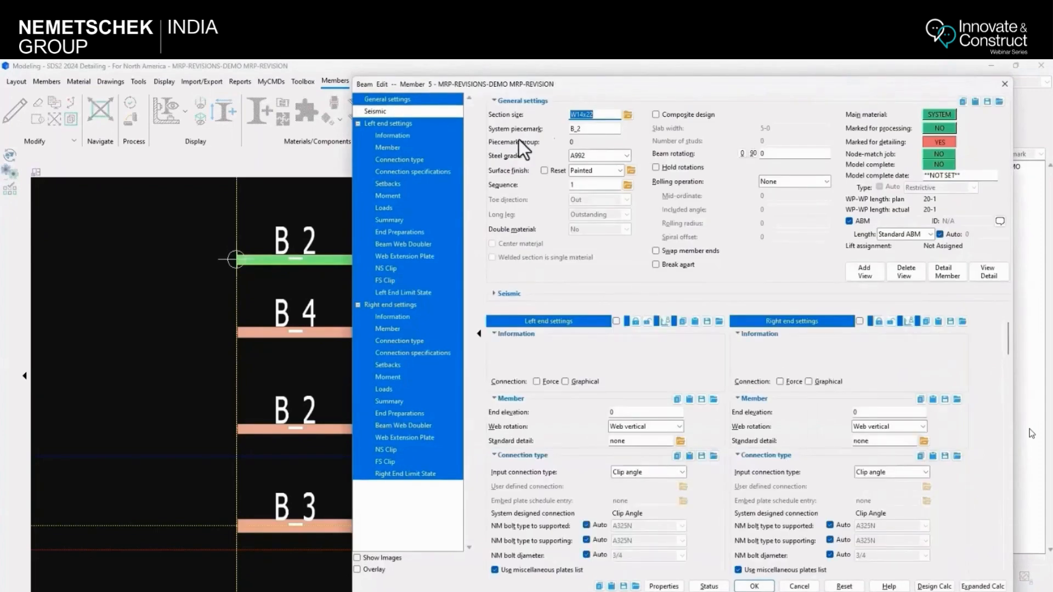
click(603, 114)
key(BackSpace)
key(BackSpace)
key(BackSpace)
key(BackSpace)
text(6x36)
click(754, 586)
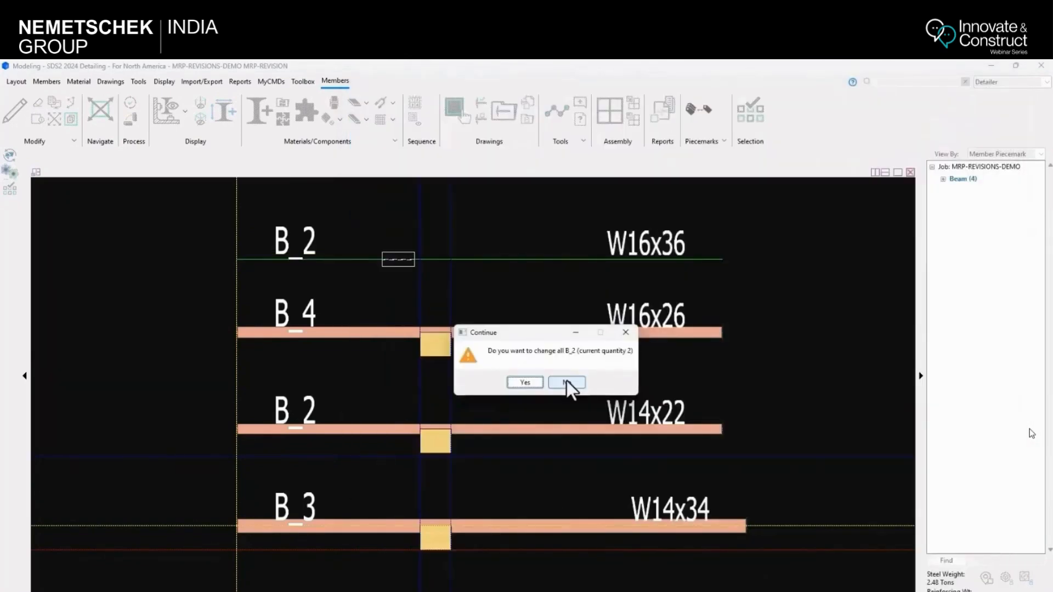
click(567, 382)
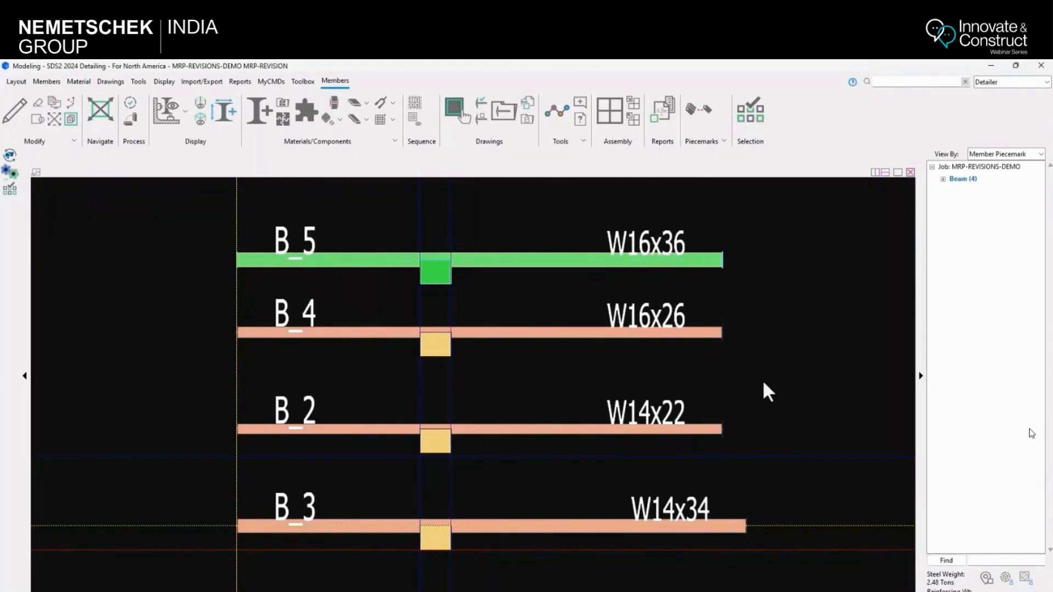
Step: Select all four beams and export them to a PowerFab exchange file without choosing any erection sheets
drag(801, 211, 253, 507)
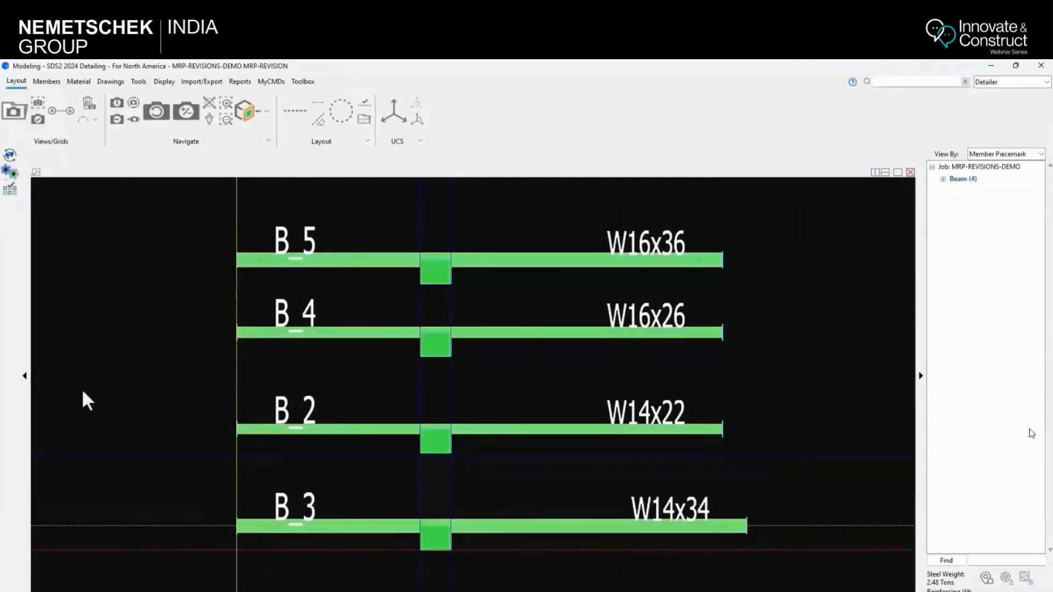
click(10, 158)
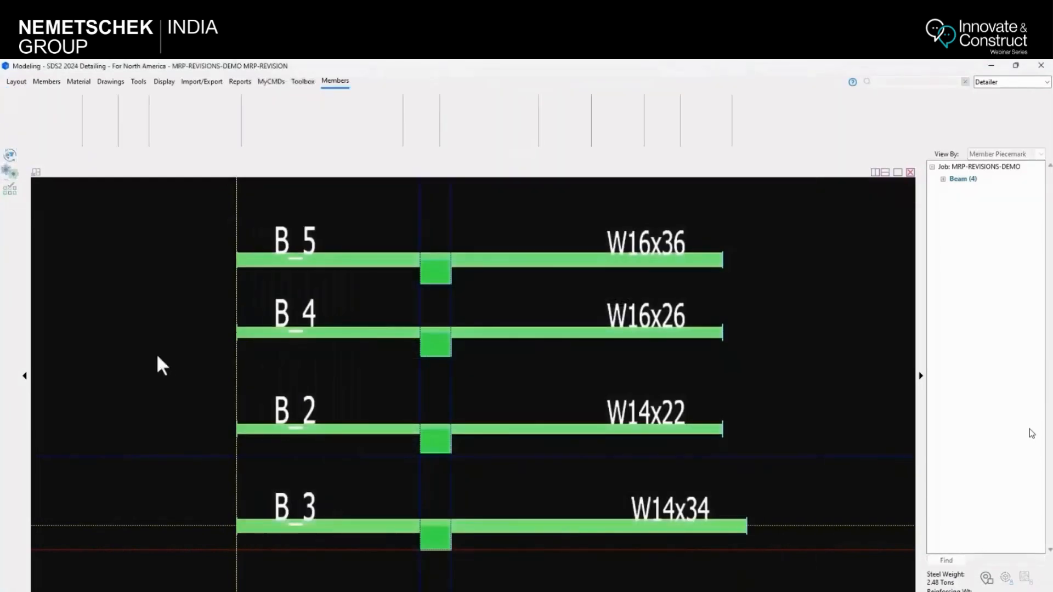
right_click(156, 353)
click(173, 362)
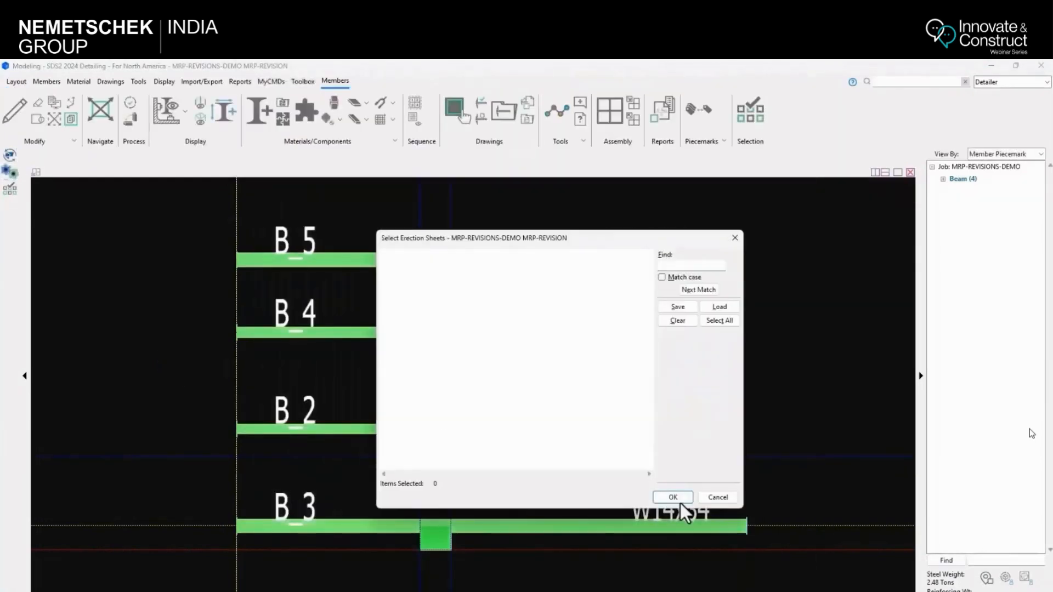
click(680, 502)
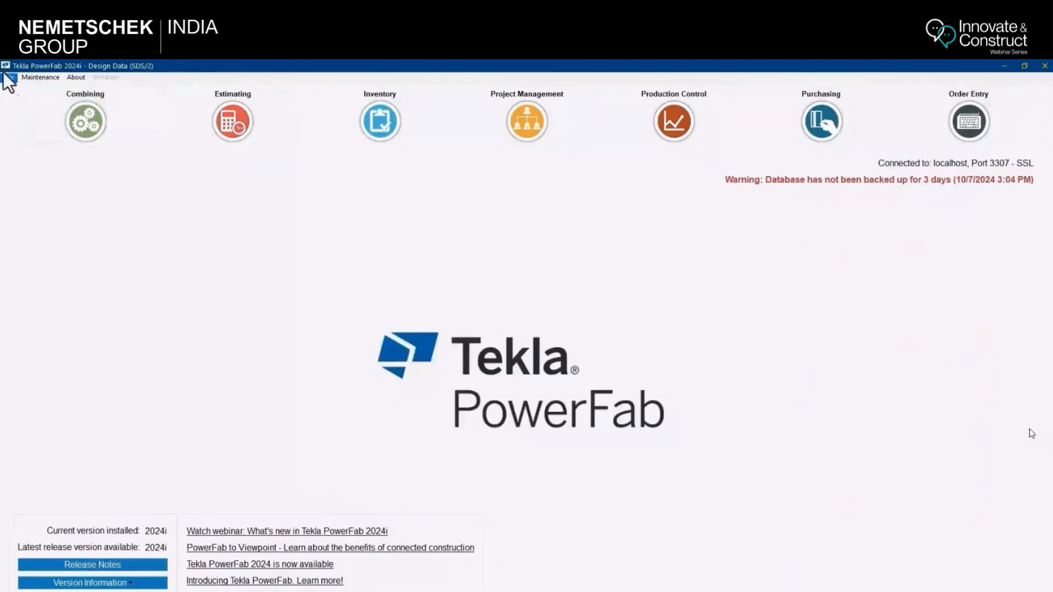
Step: Switch to Tekla PowerFab and load MRP-REVISIONS_2024_10_11_12_26.pfxs as a Production Control PowerFab eXchange import
click(5, 78)
click(183, 249)
click(8, 77)
click(30, 92)
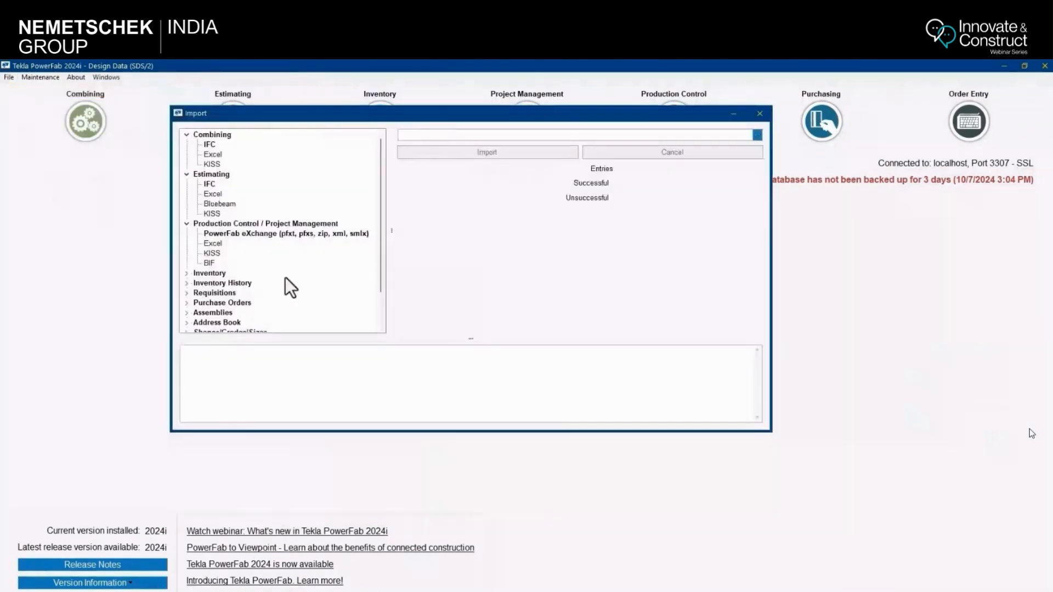
click(327, 238)
click(756, 134)
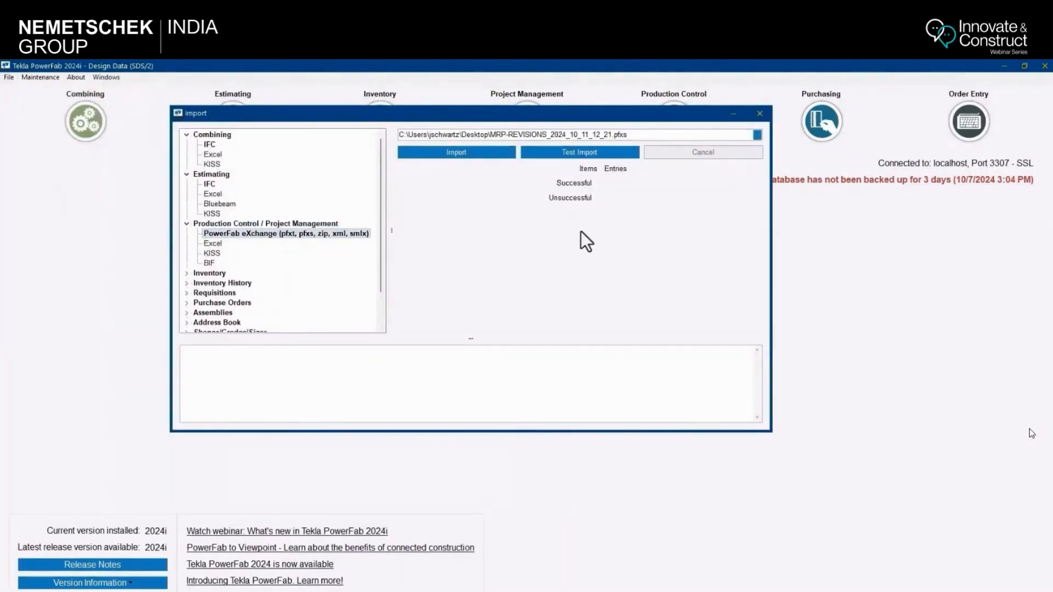
click(307, 172)
click(434, 359)
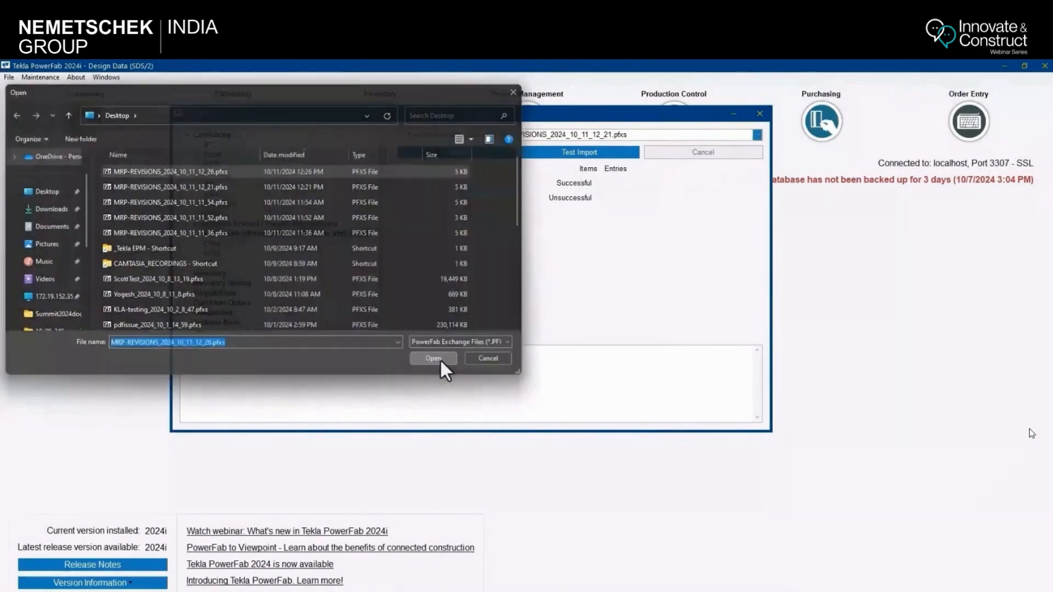
Step: Start the import into the existing MRP-REVISIONS-DEMO job with Add & Replace and the SDS2 import type
click(475, 147)
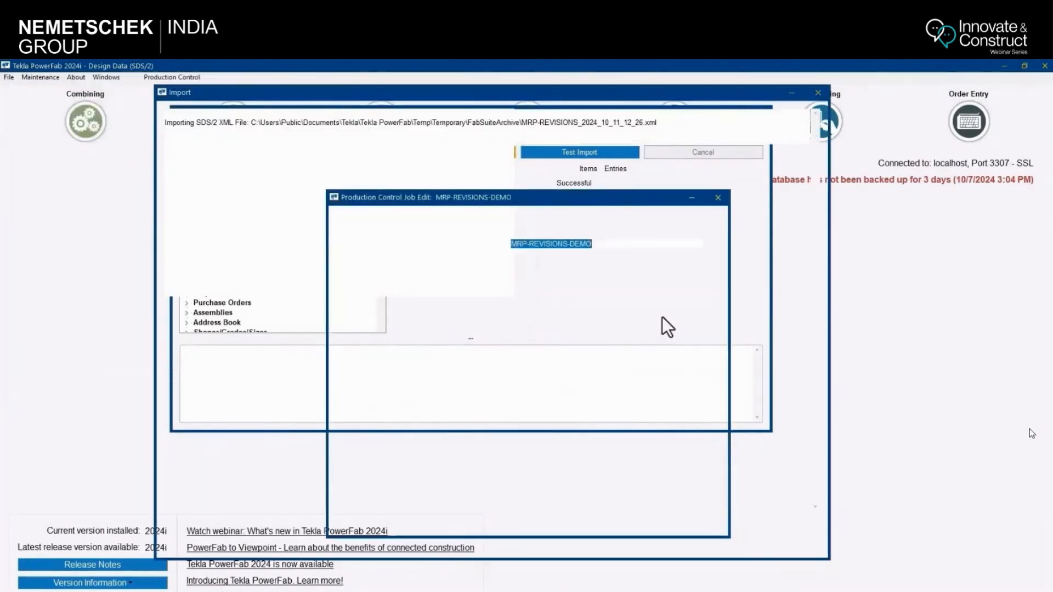
click(537, 522)
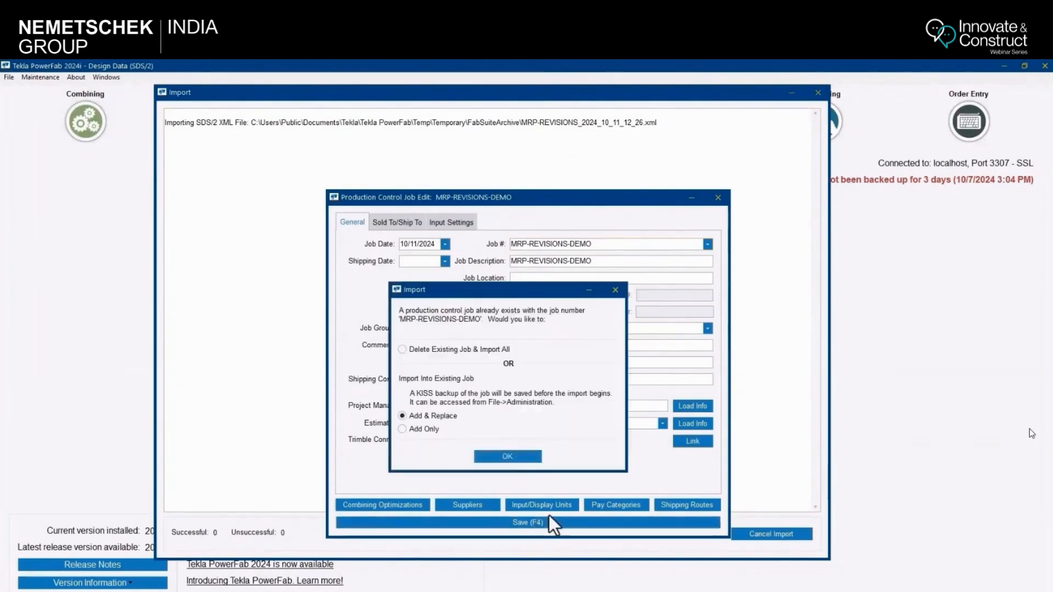
click(507, 456)
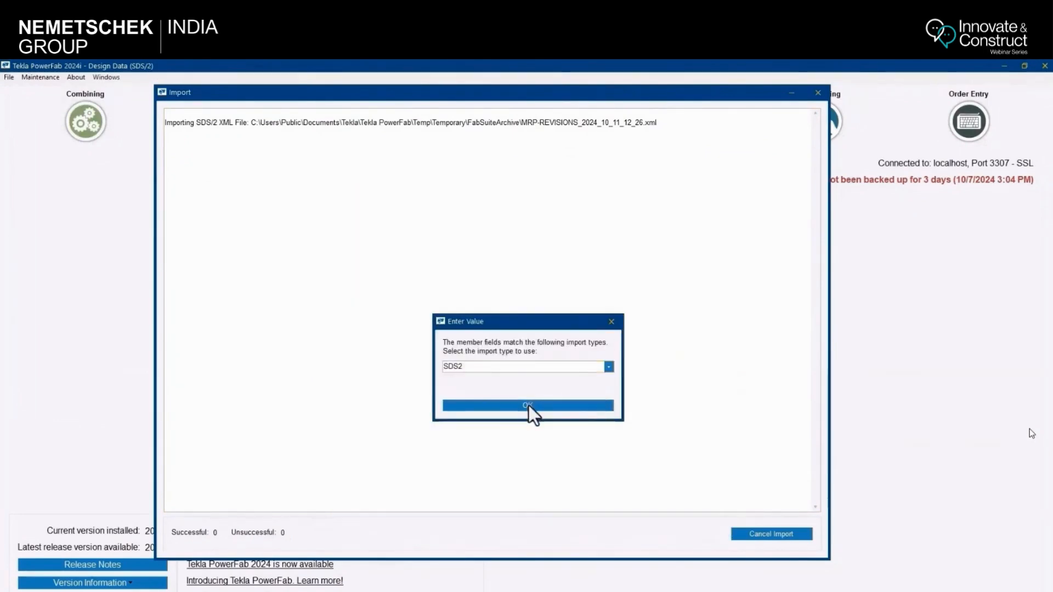
click(521, 438)
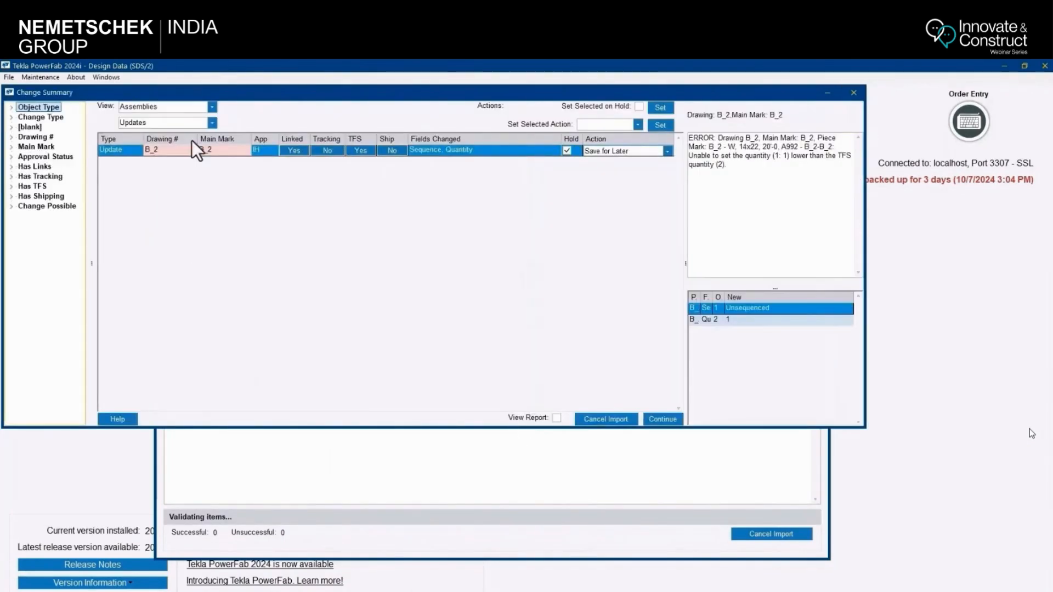
Step: Show all assembly changes, finish the import with the B_2 update saved for later, and close the import log
click(212, 123)
click(137, 152)
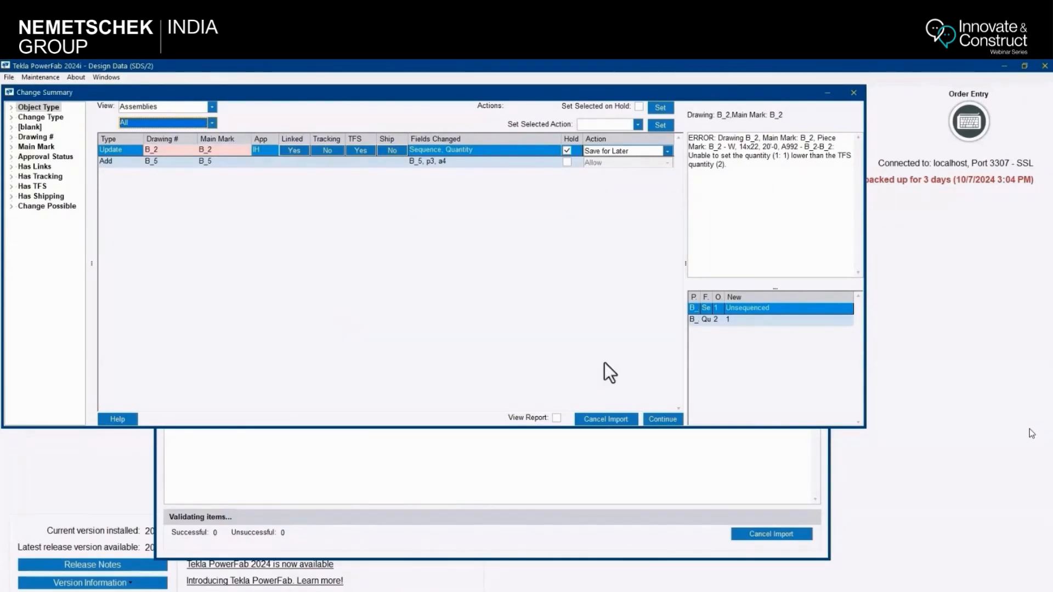
click(662, 420)
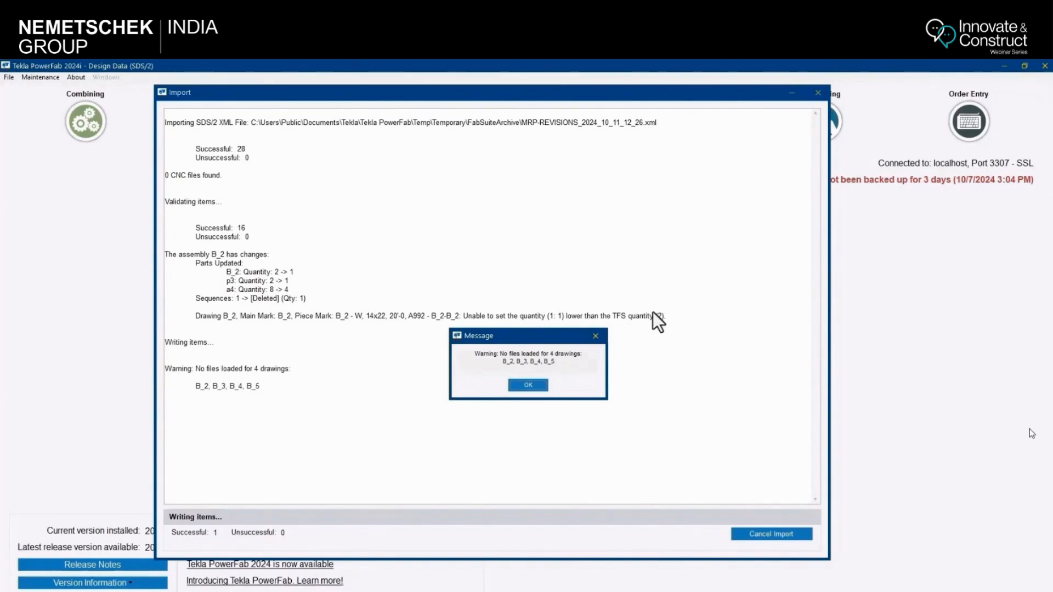
click(535, 384)
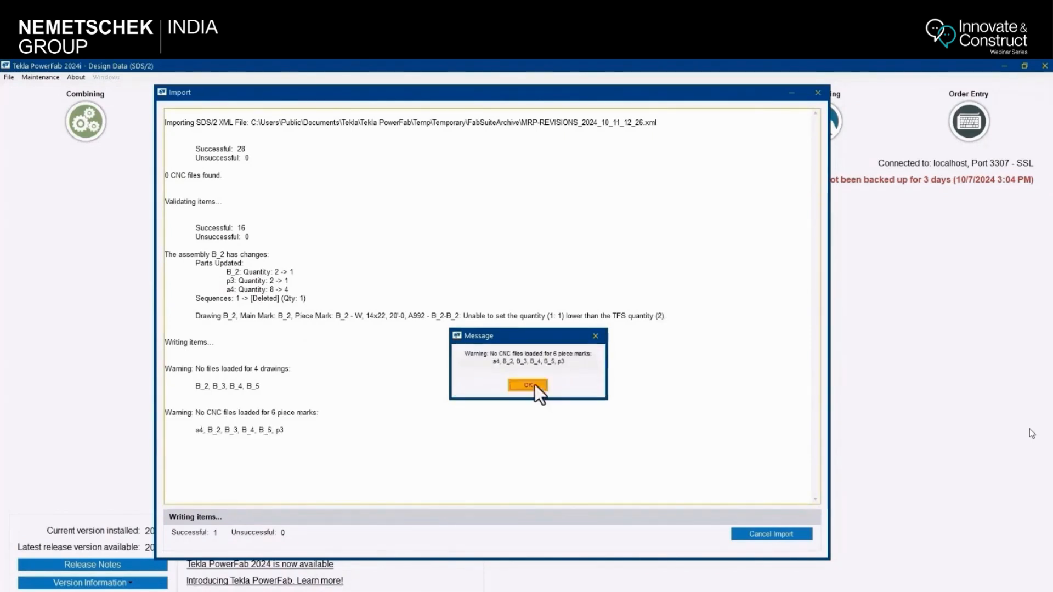
click(534, 384)
click(817, 93)
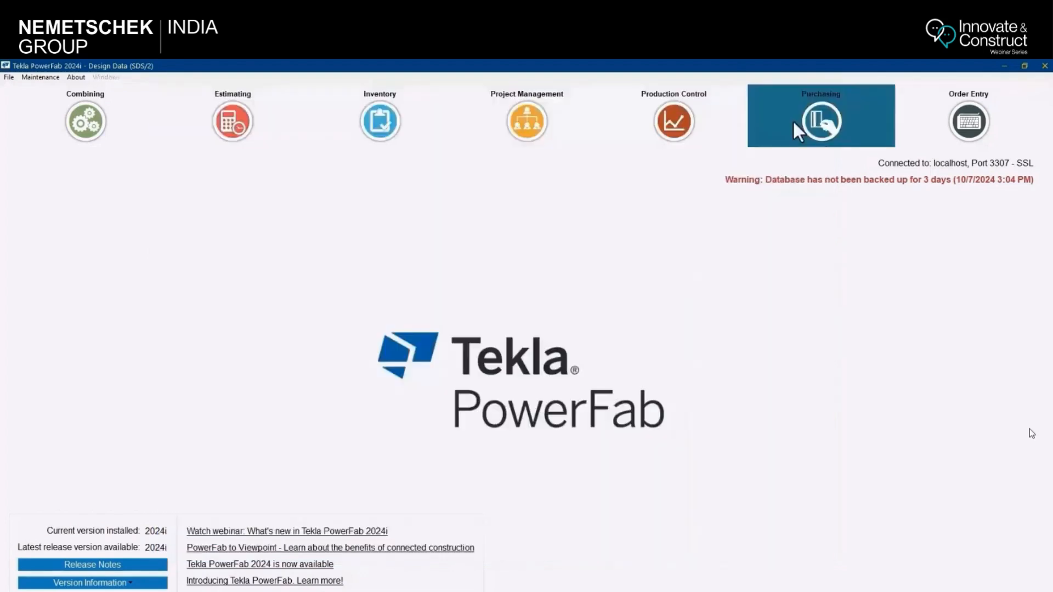
Step: Open the MRP-REVISIONS-DEMO job in Production Control and bring up its pending changes for review
click(689, 150)
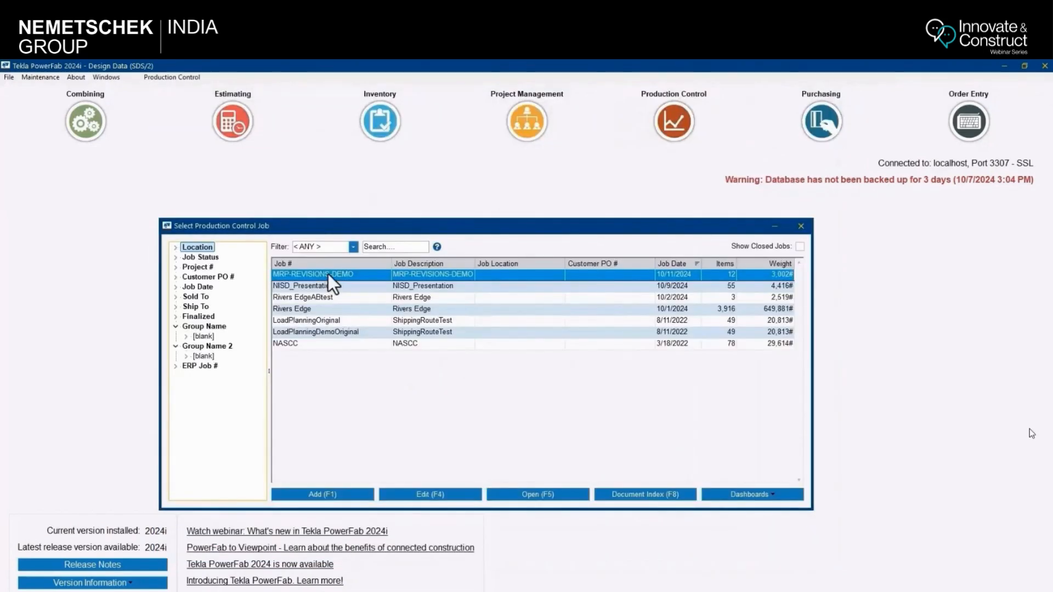
double_click(328, 274)
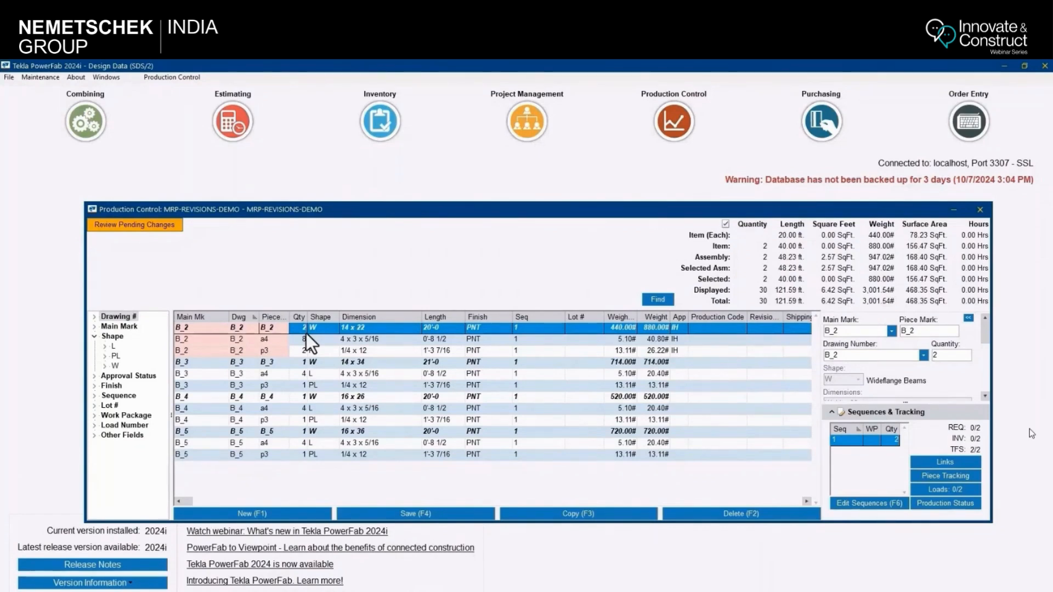
click(166, 229)
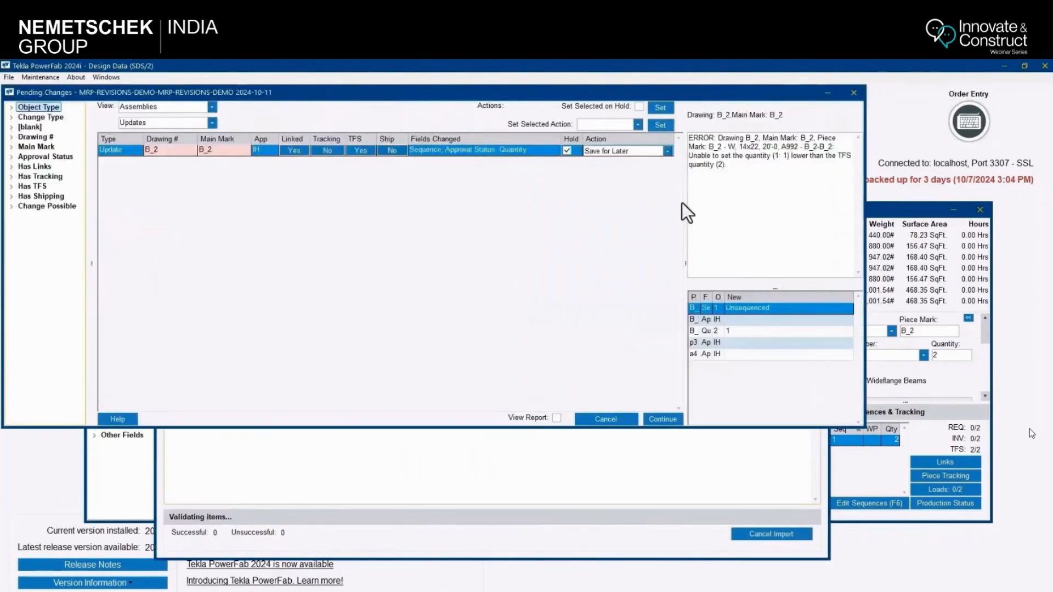
Step: Set the pending B_2 update's action to Delete, process the pending changes, and close the import log
click(667, 151)
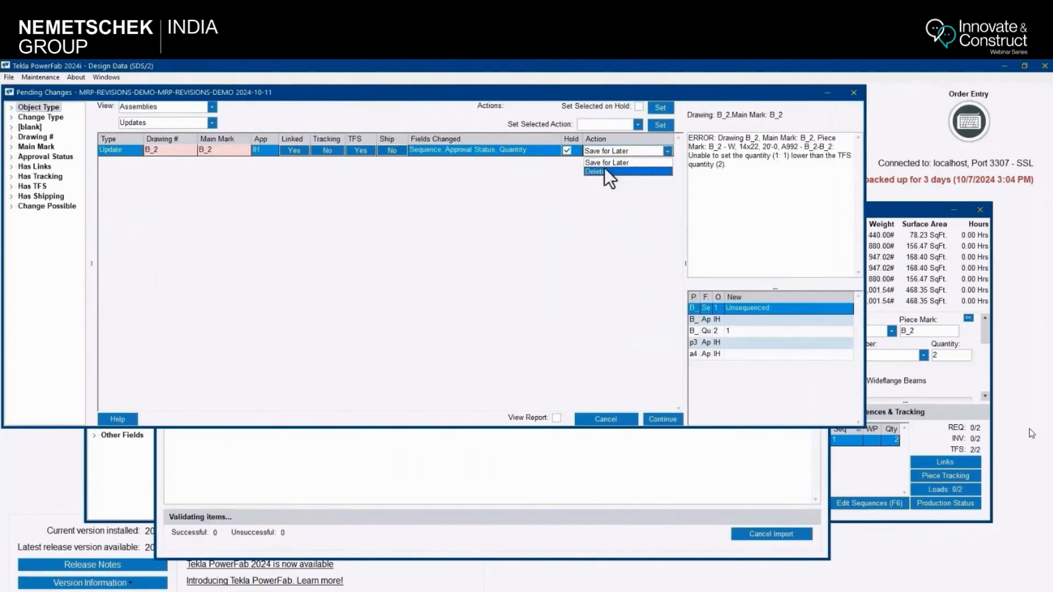
click(604, 168)
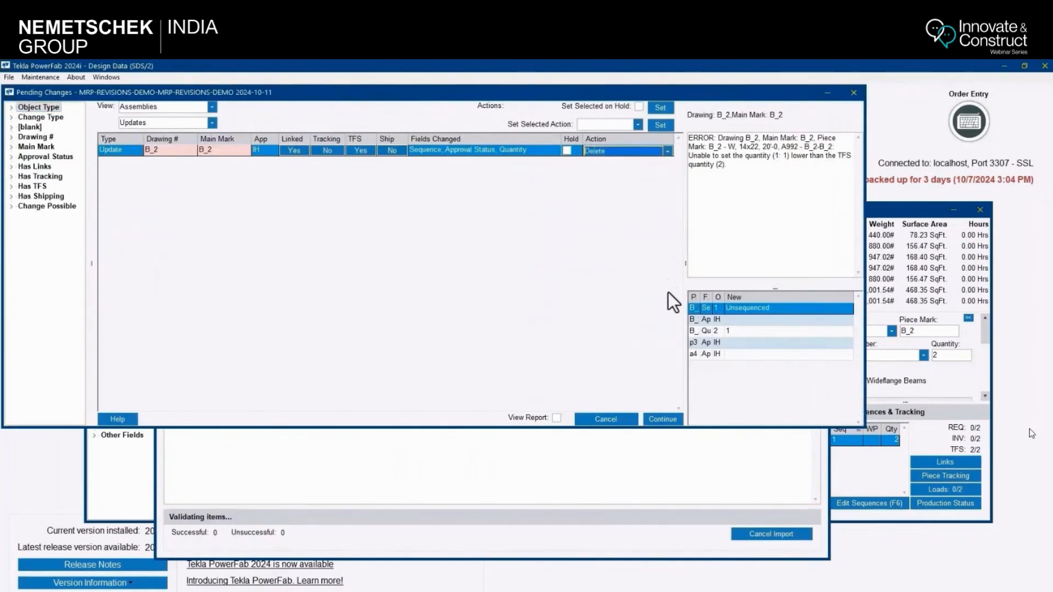
click(663, 420)
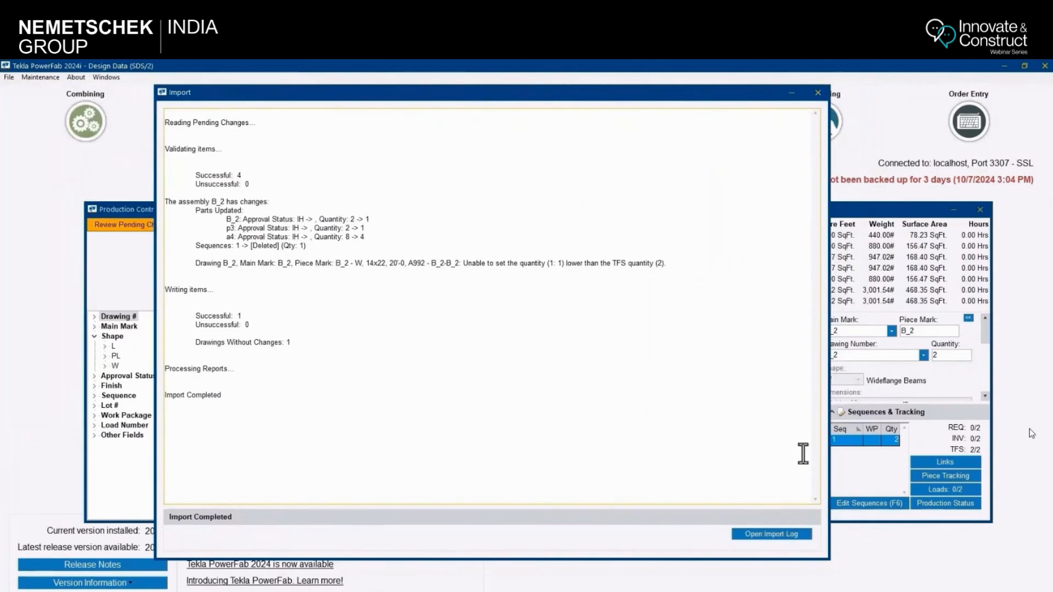
click(818, 92)
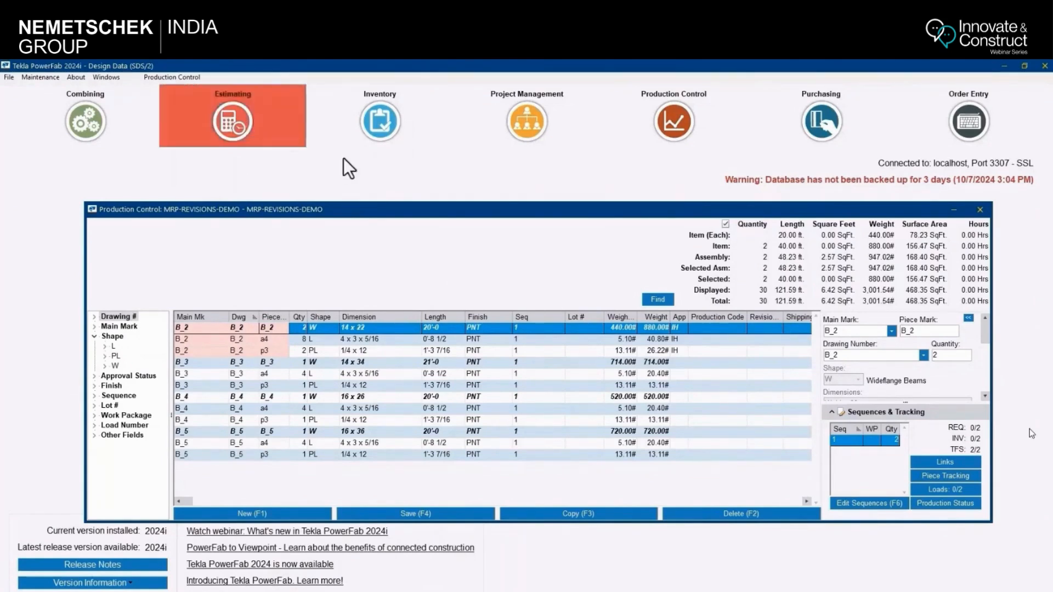
click(172, 76)
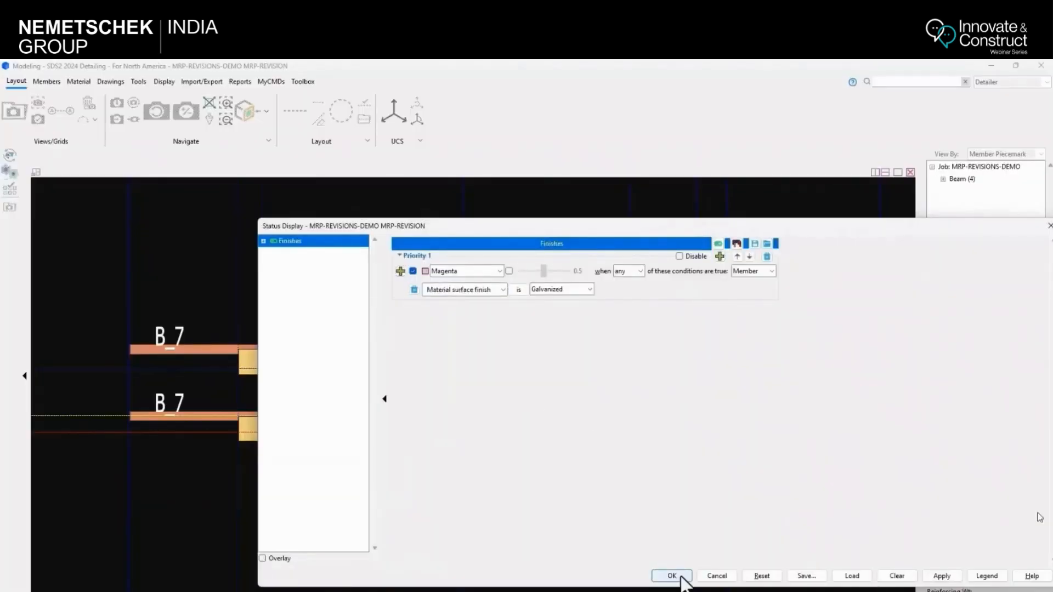
Step: Apply the Finishes status display that colours galvanized material magenta in SDS2, and inspect both B_7 beams' surface finish without editing
click(680, 577)
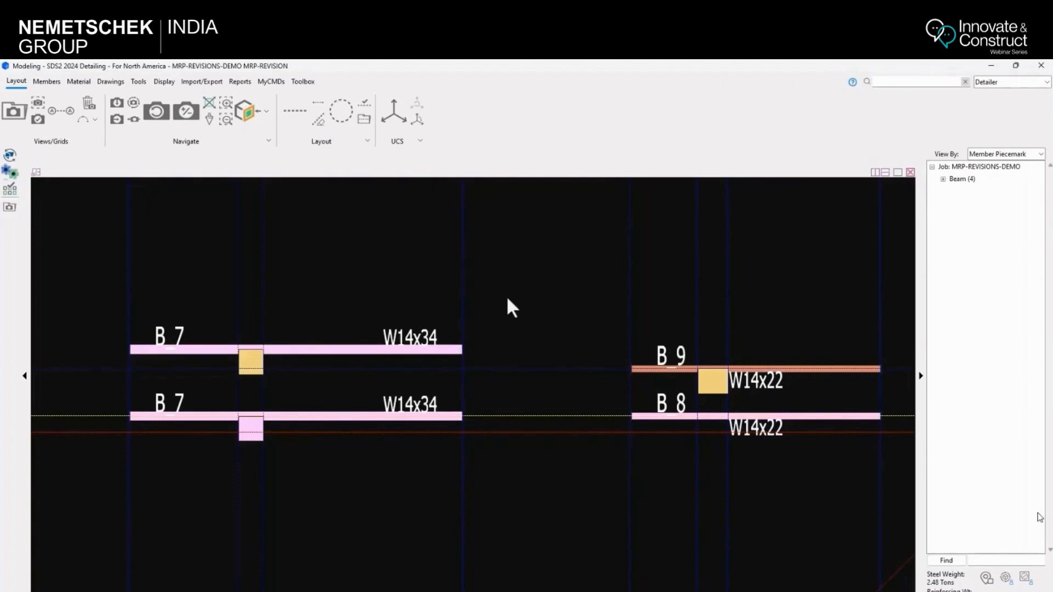
drag(330, 511, 335, 237)
right_click(320, 245)
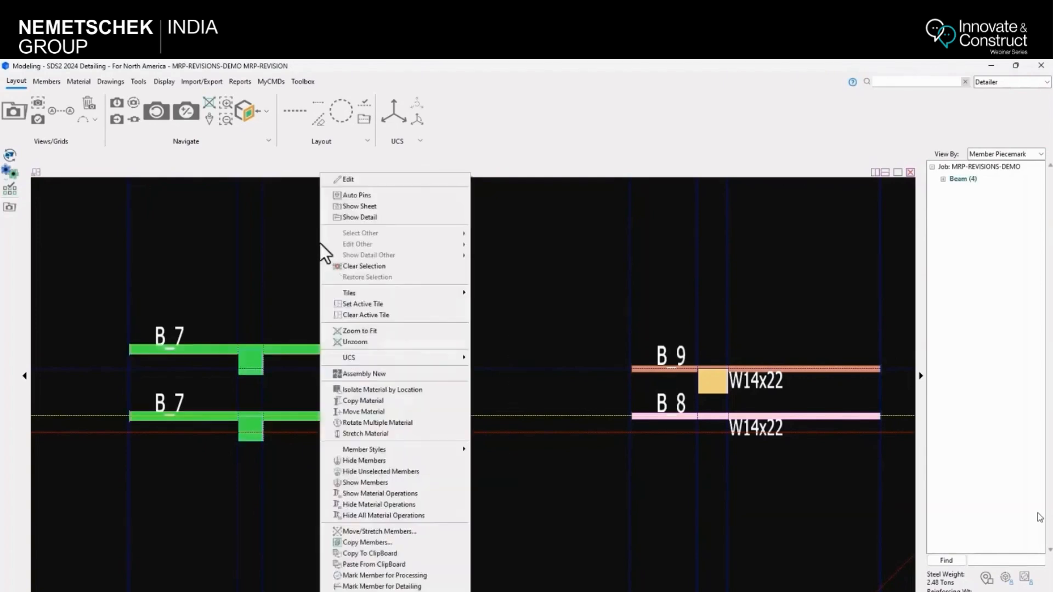
click(354, 183)
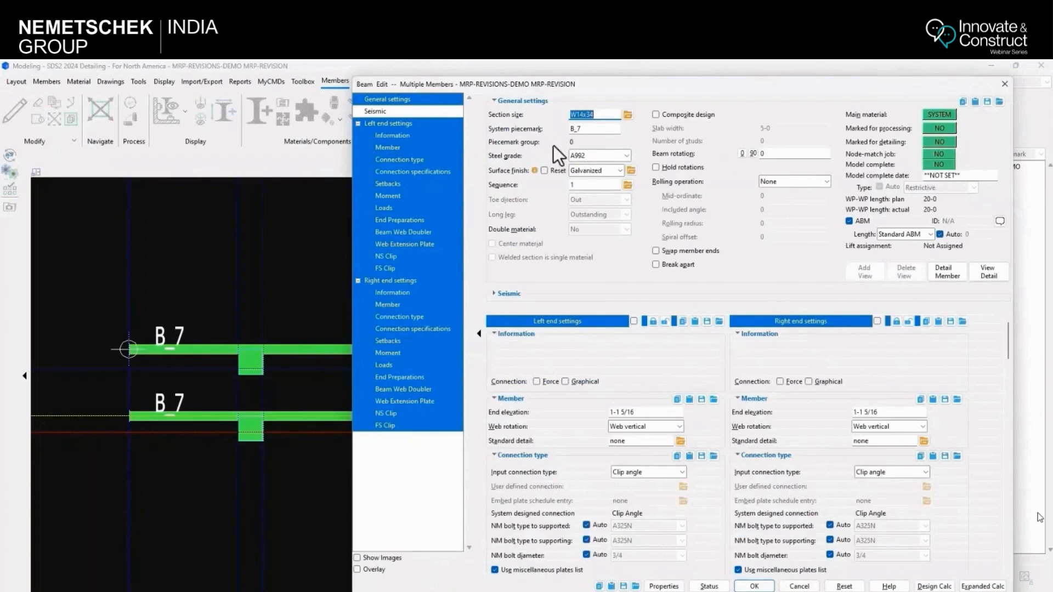
click(800, 586)
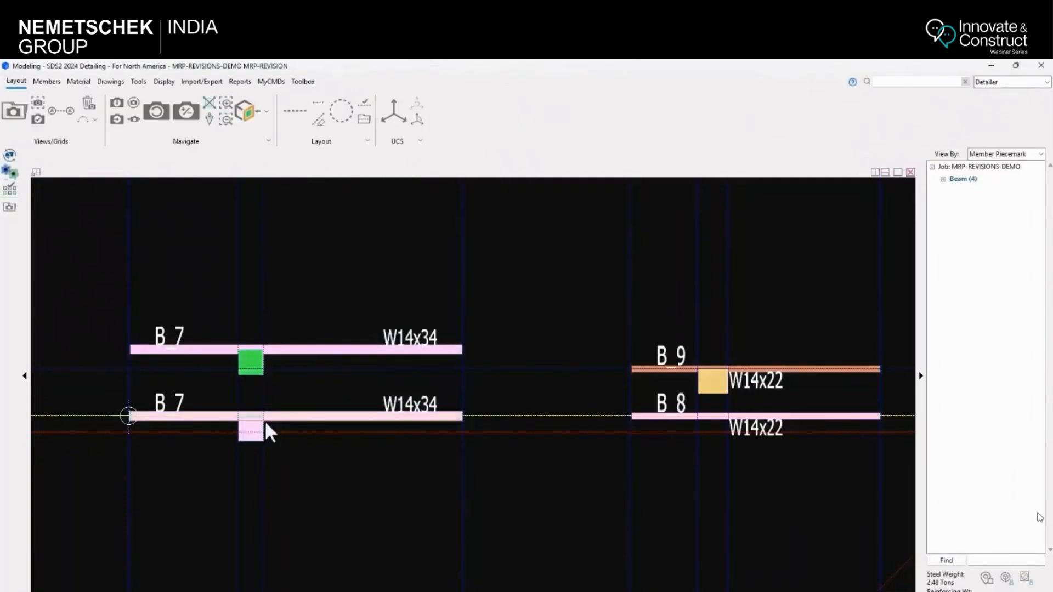
Step: Inspect the surface finish settings of the plates on both B_7 beams and on beam B_9 without changing them
click(258, 433)
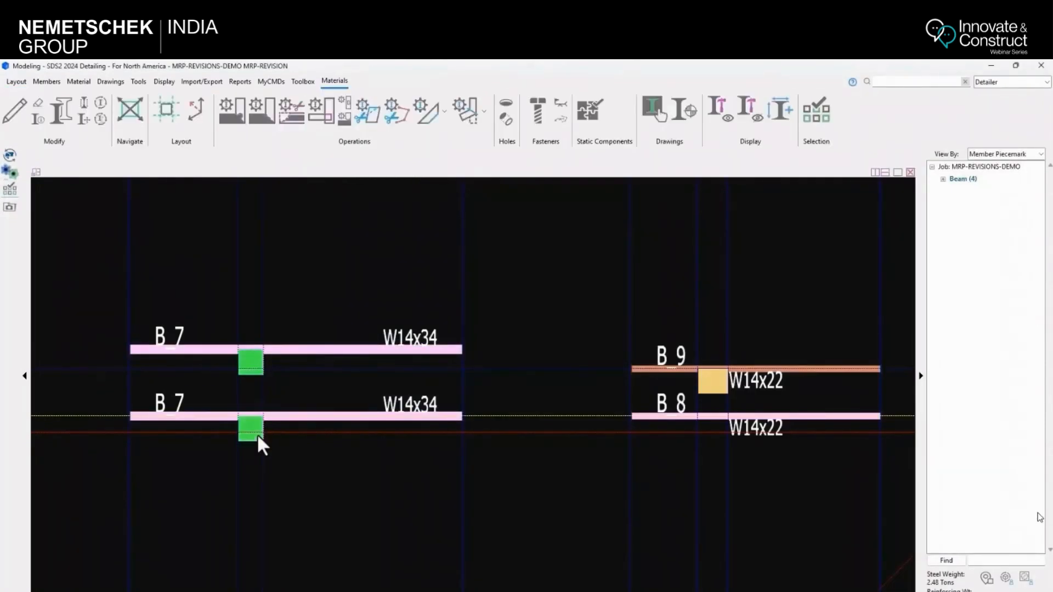
right_click(258, 433)
double_click(253, 432)
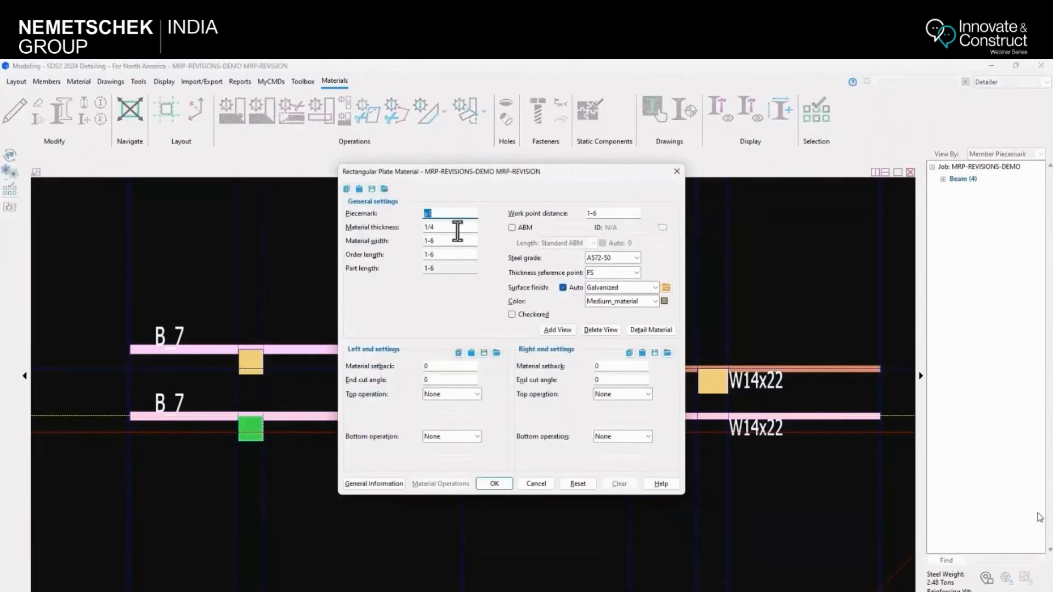
click(536, 484)
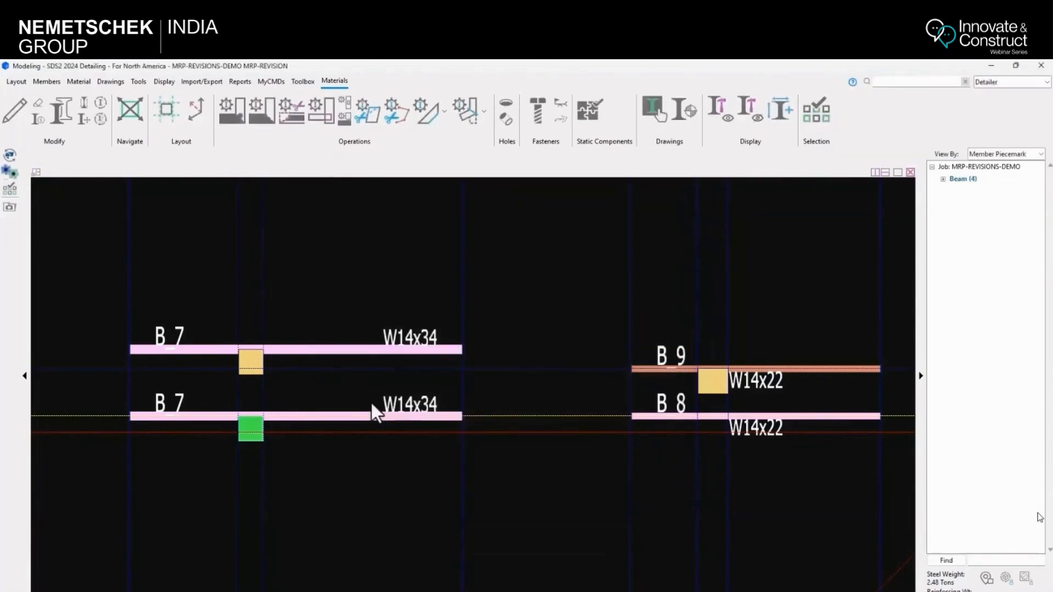
double_click(252, 362)
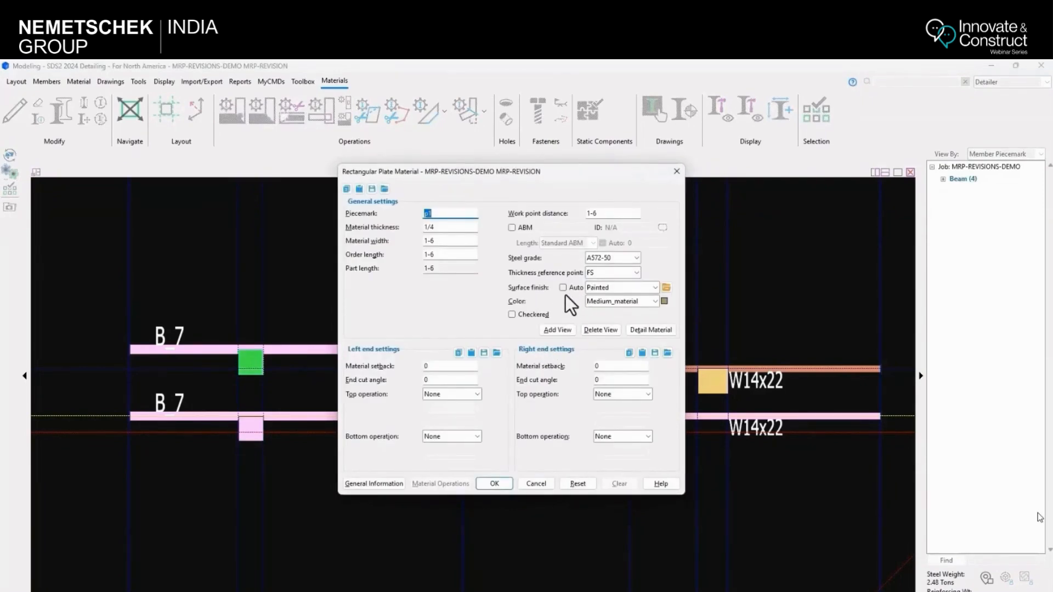
click(536, 485)
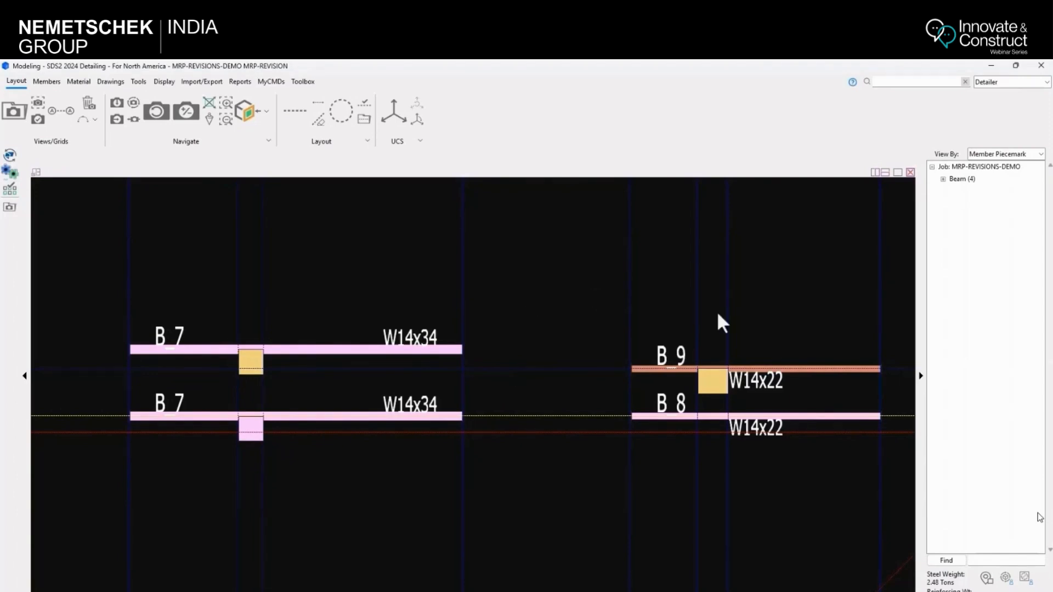
double_click(713, 388)
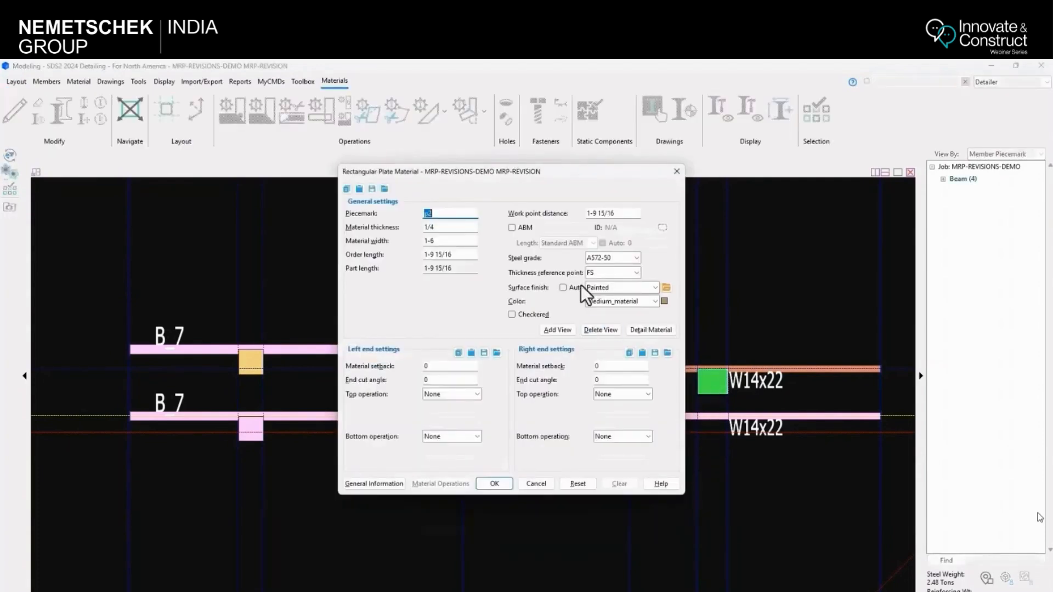
click(540, 482)
Step: Copy the plate on beam B_9 as a single copy to the matching position on beam B_8, keeping Z-filtering on
right_click(712, 385)
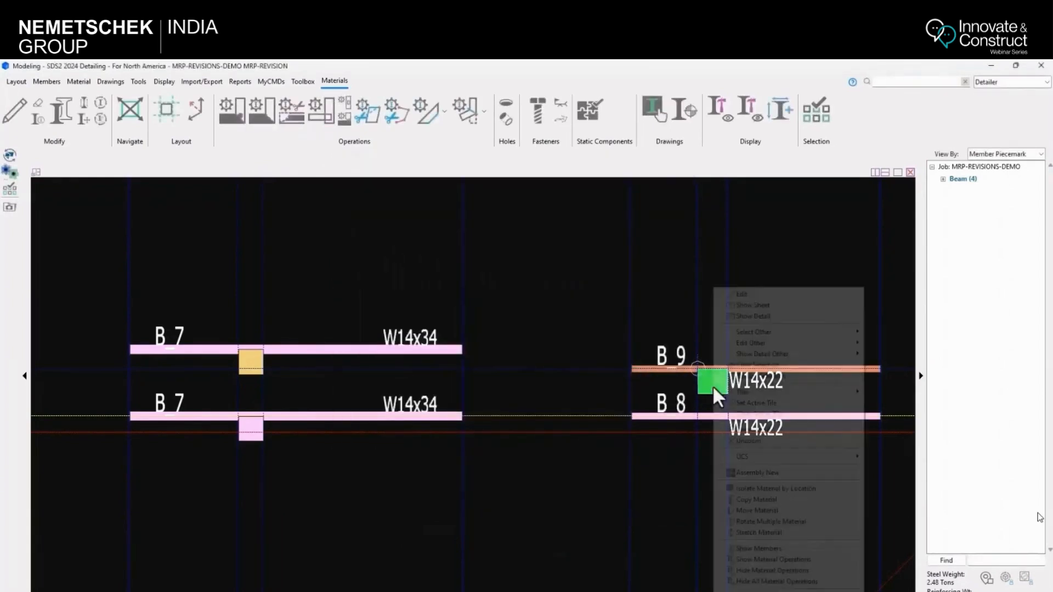
click(766, 499)
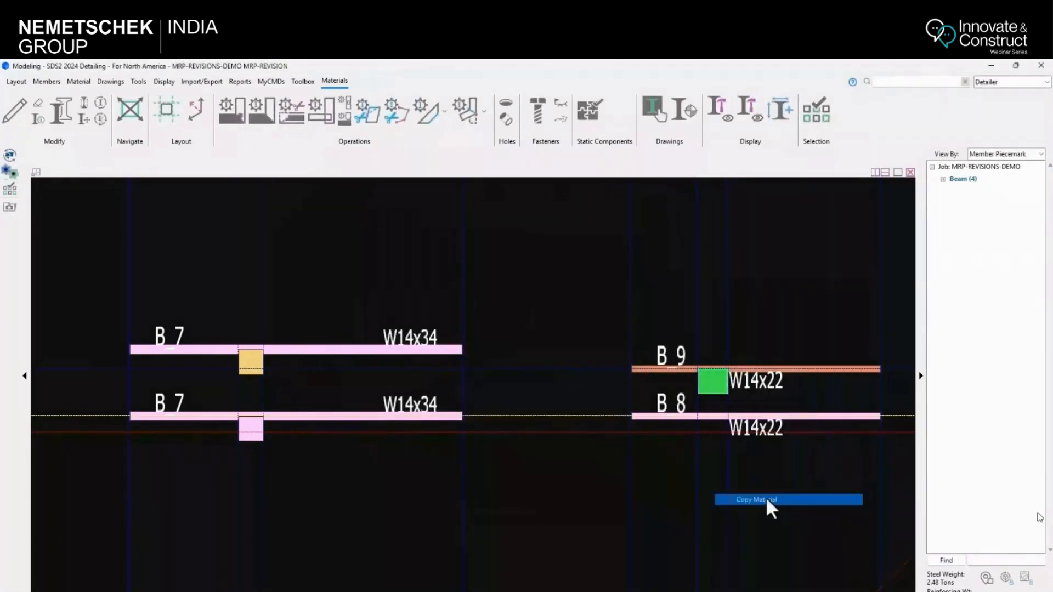
click(516, 471)
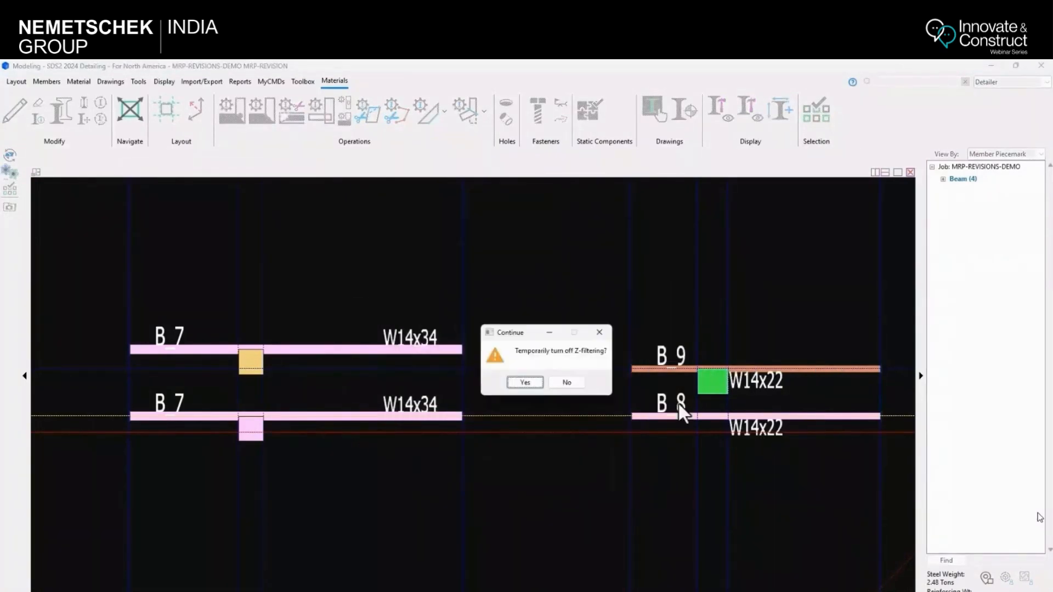
click(566, 383)
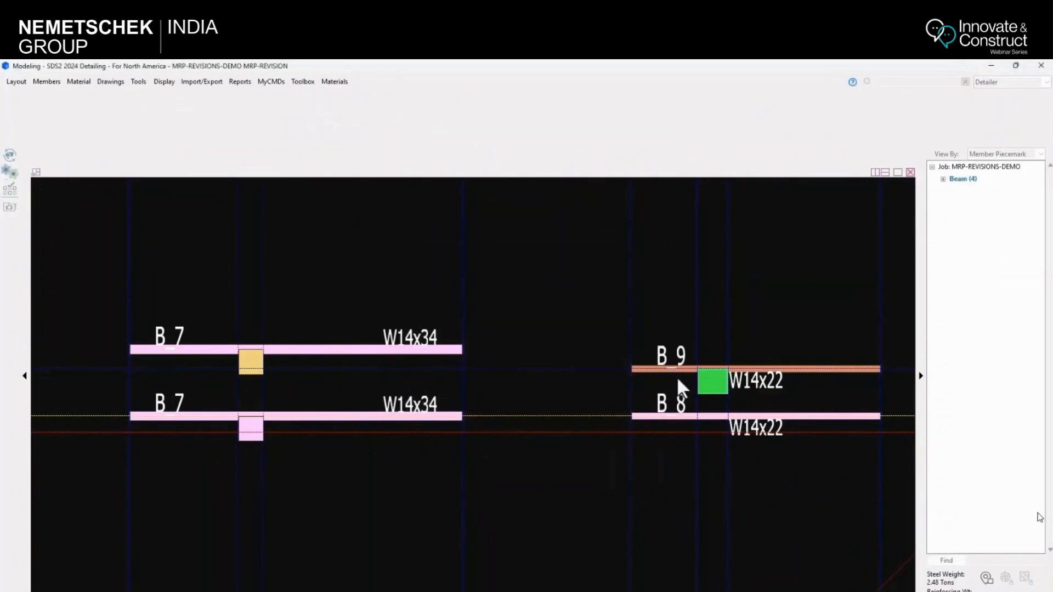
click(699, 415)
click(699, 419)
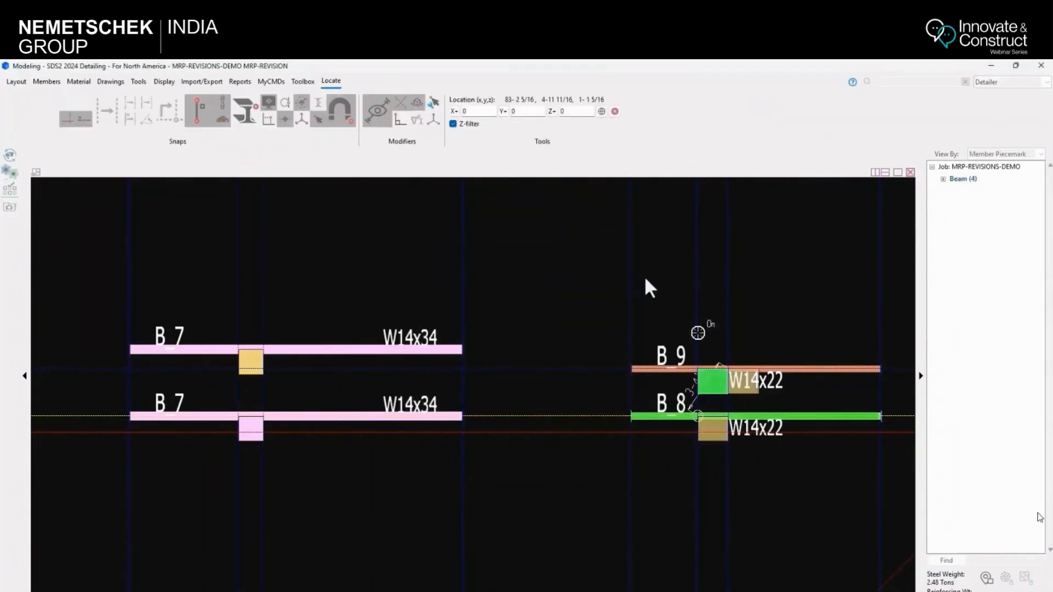
key(Escape)
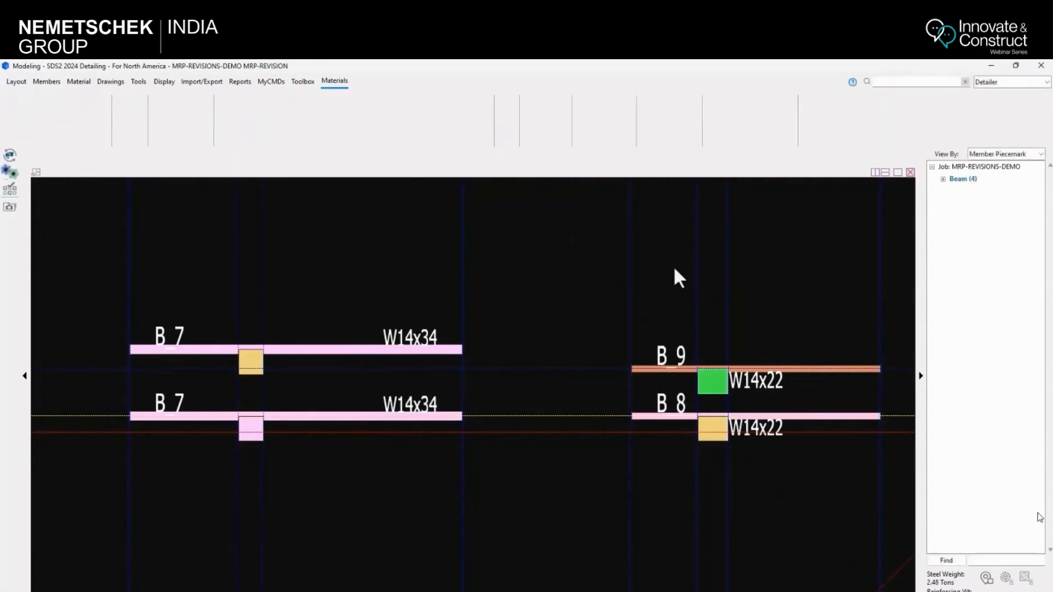
click(754, 283)
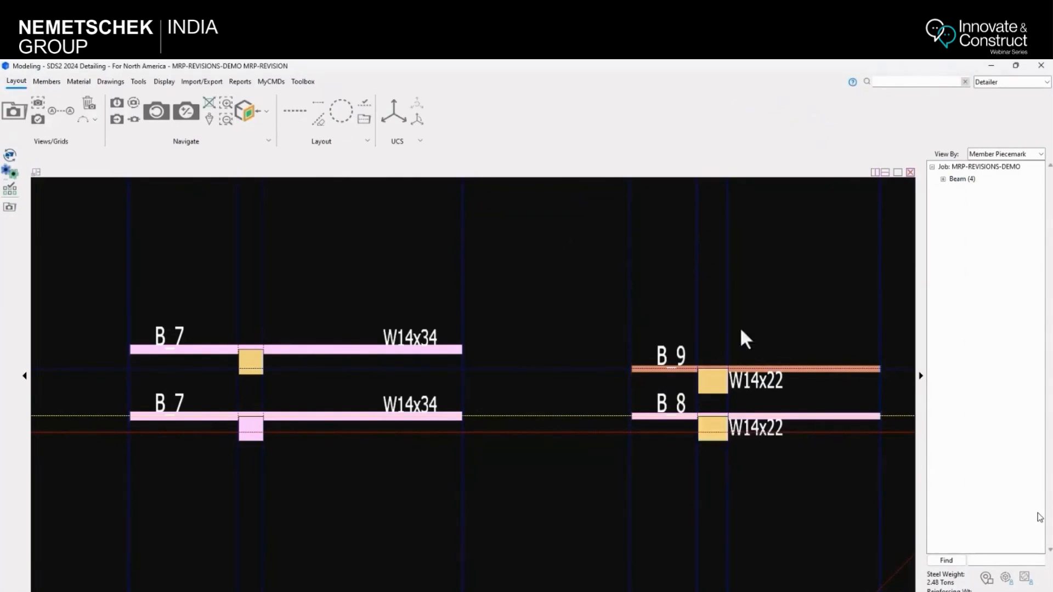
Step: Inspect the surface finish of the B_9 plate and accept its settings with the default change-all options
click(712, 382)
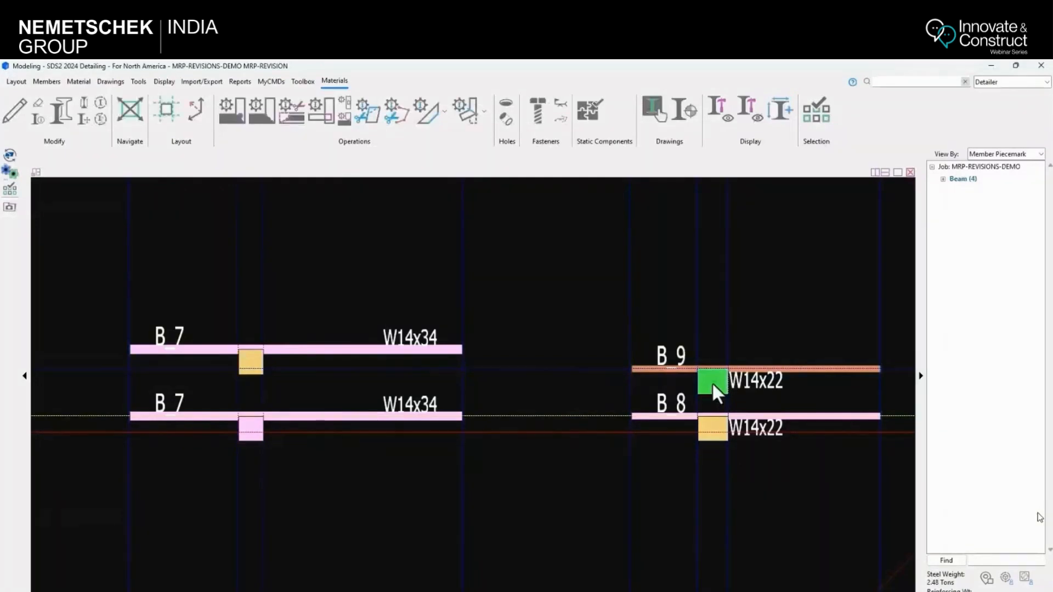
double_click(712, 382)
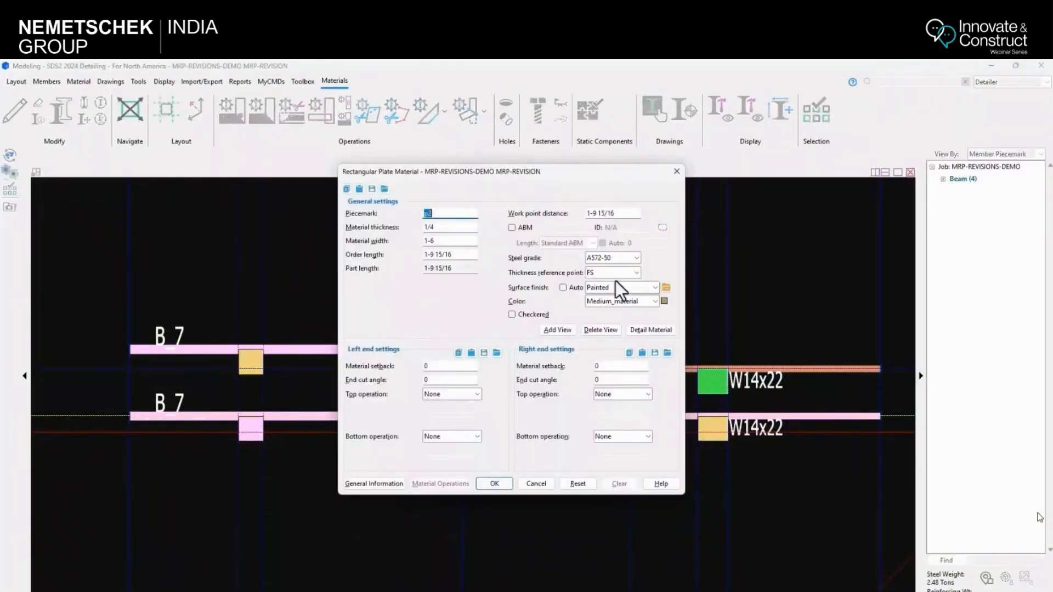
click(495, 484)
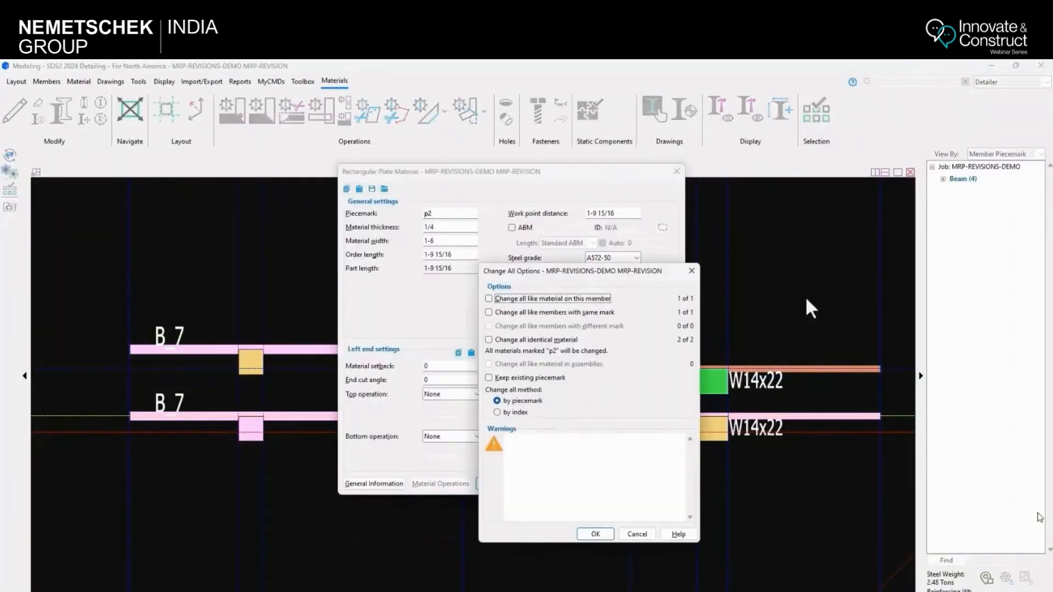
click(586, 532)
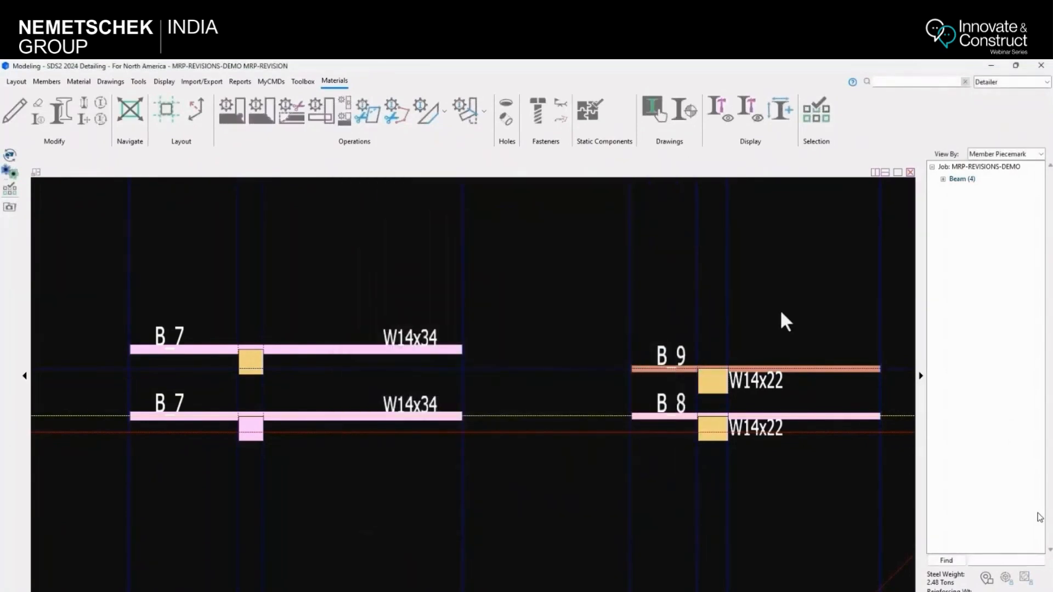
Step: Place another single copy of the B_9 plate at the midpoint of beam B_8, keeping Z-filtering on
click(712, 382)
right_click(712, 382)
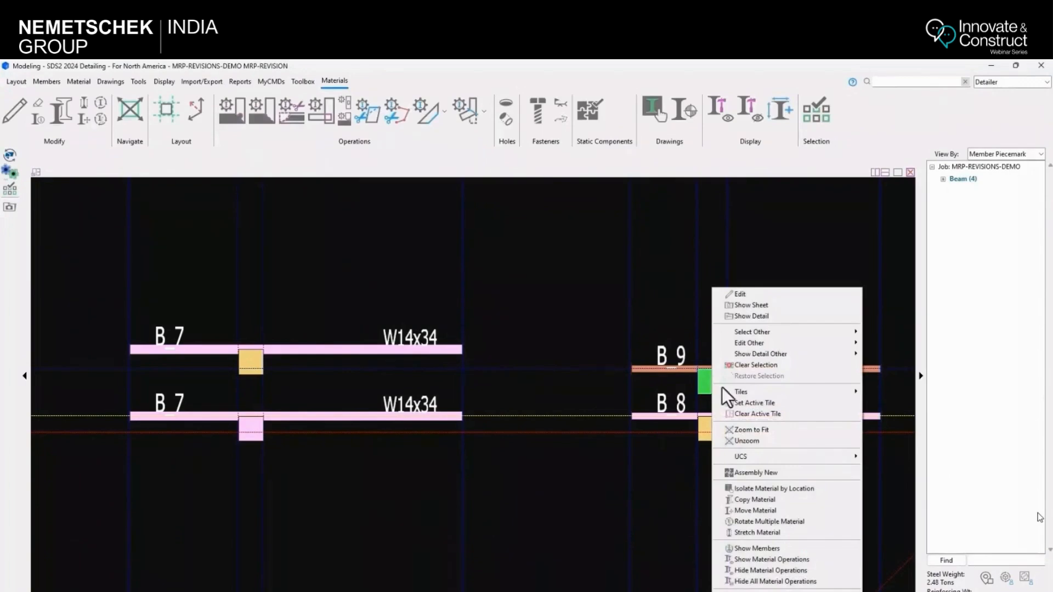
click(775, 502)
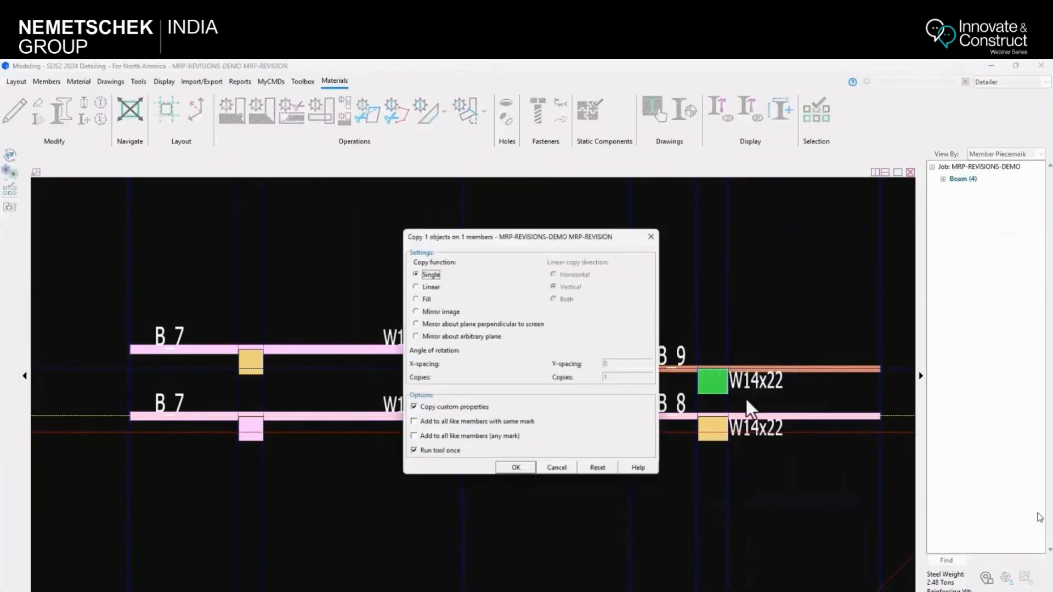
click(526, 475)
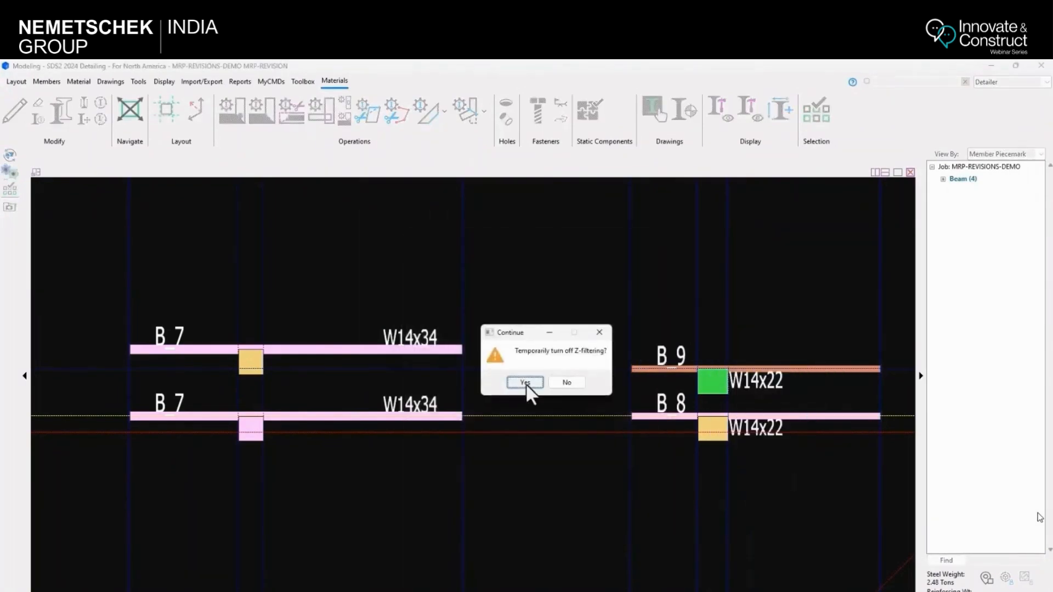
click(567, 385)
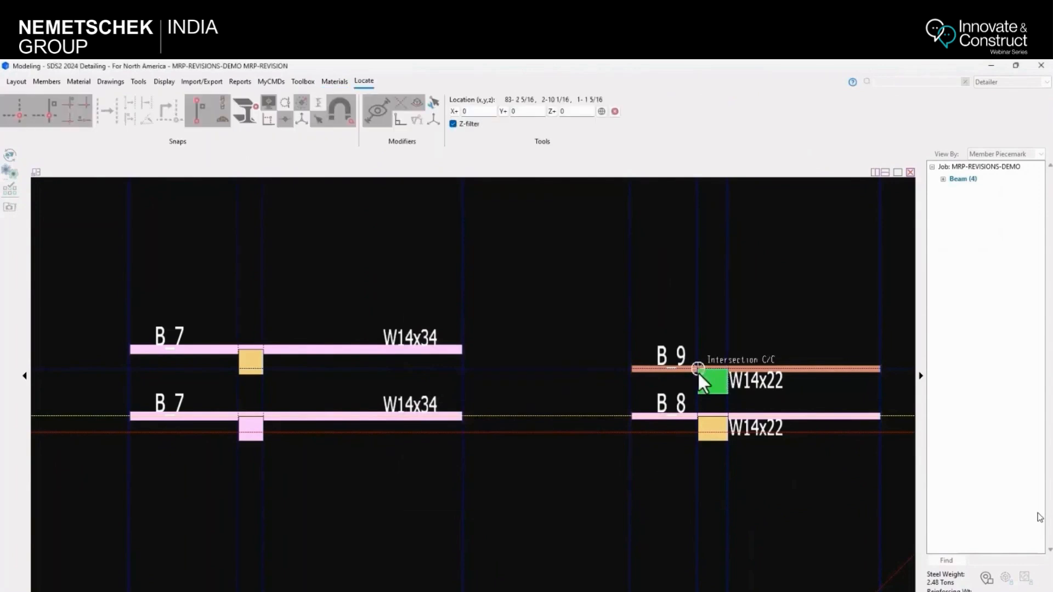
click(699, 372)
click(770, 416)
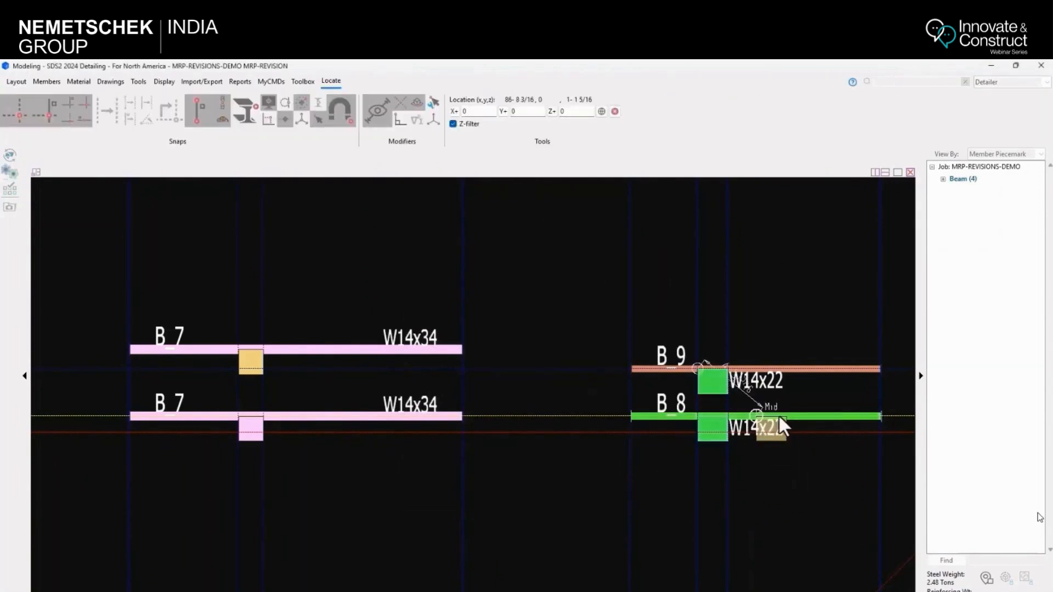
right_click(642, 495)
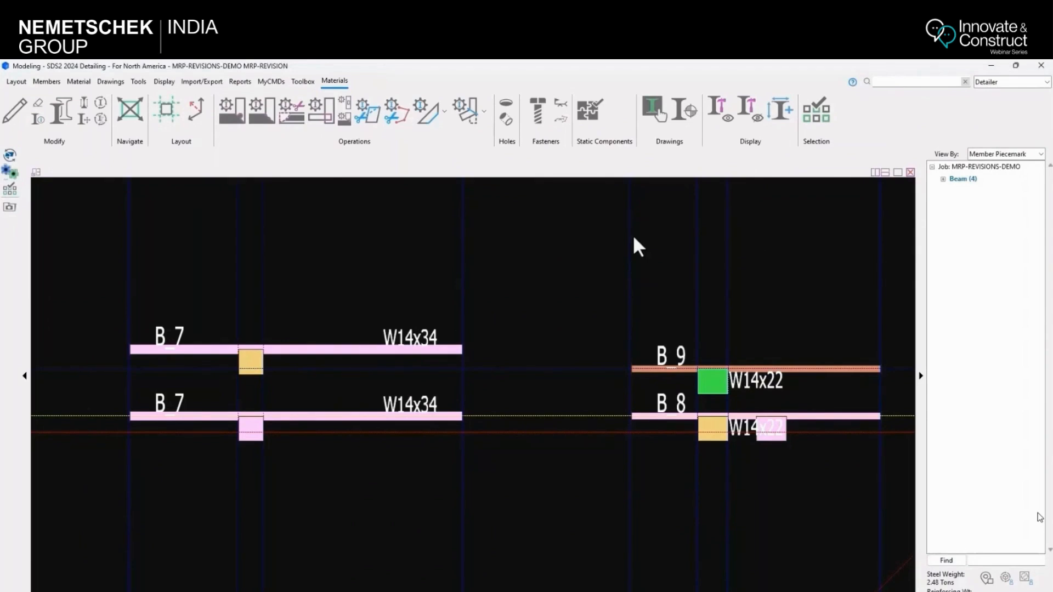
Step: Open both B_7 beams together for editing, examine their surface finish setting, and close the dialogs without changing it
right_click(385, 273)
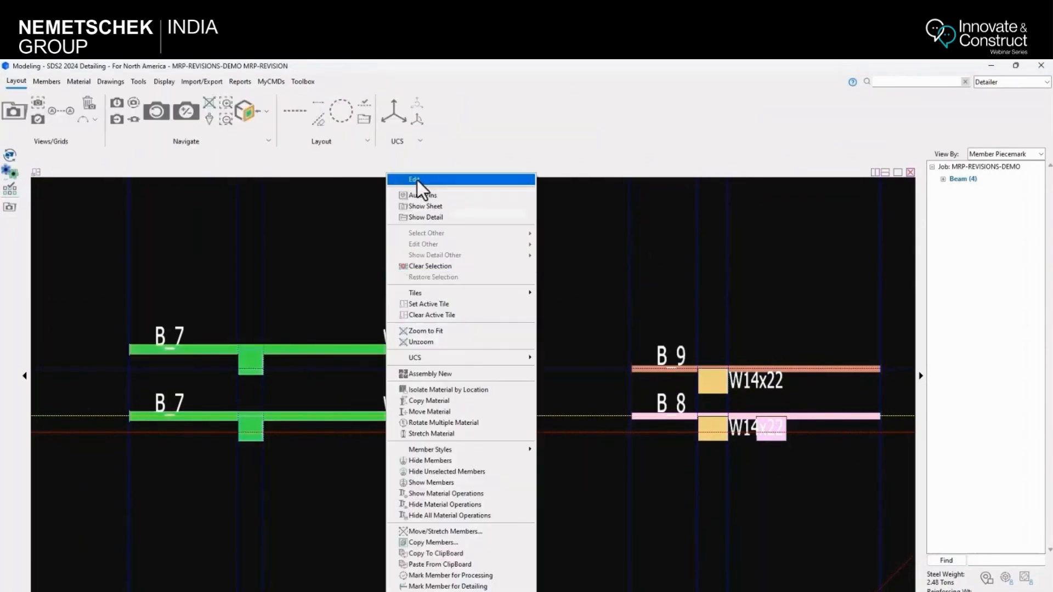
click(417, 179)
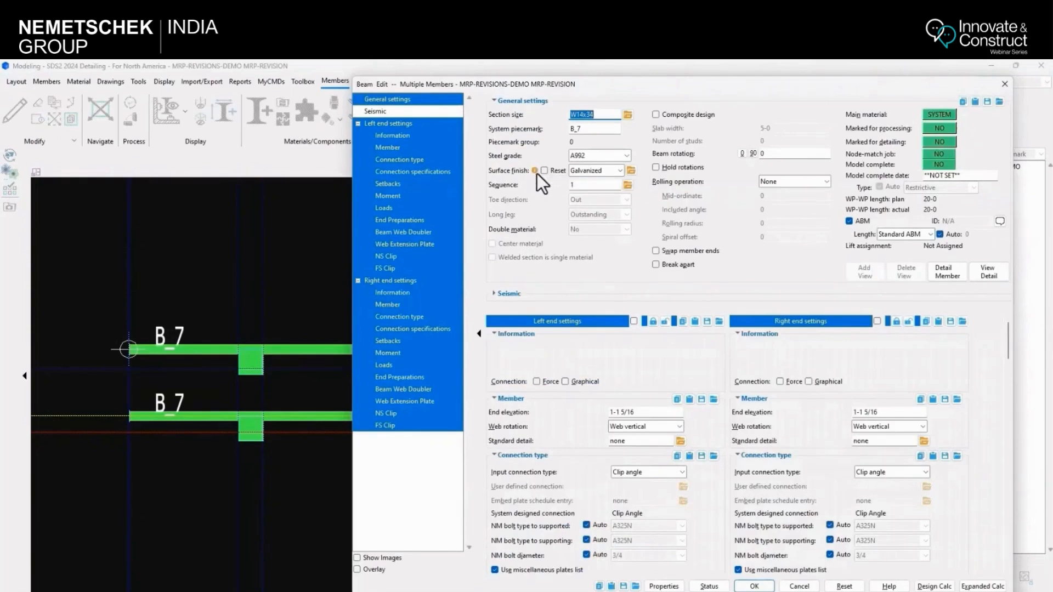
mouse_move(535, 173)
click(801, 586)
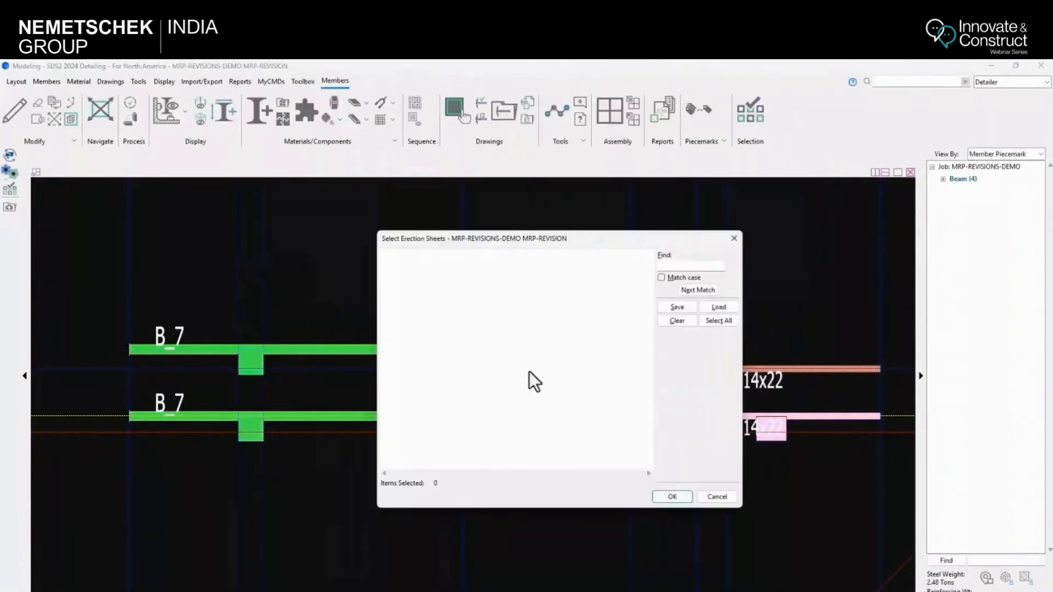
click(668, 493)
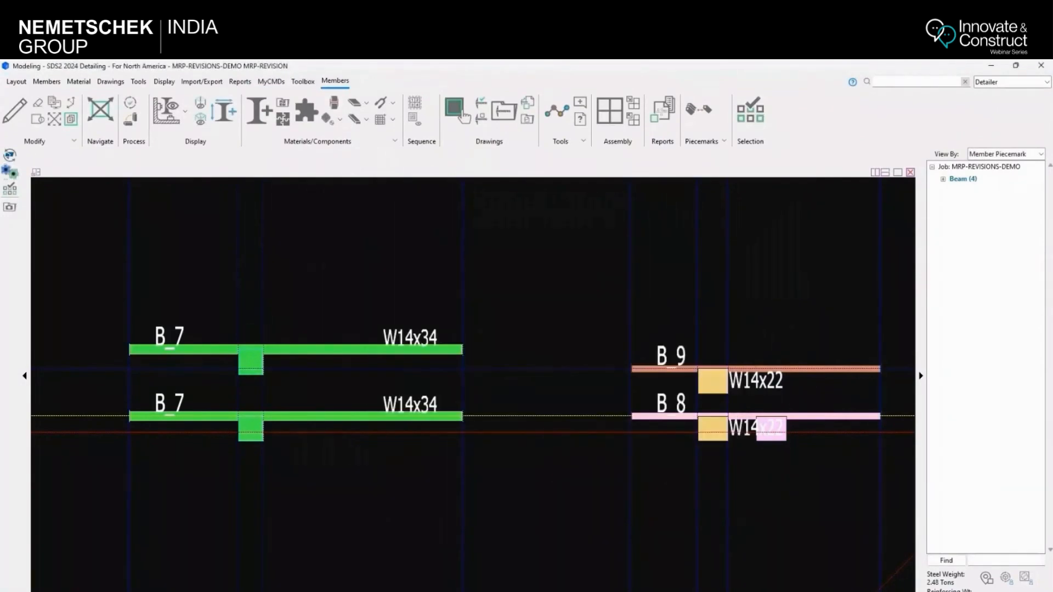
Step: Switch to Tekla PowerFab, close the open Production Control job, and load MRP-REVISIONS_2024_10_11_12_49.pfxs from the Desktop for import
click(286, 590)
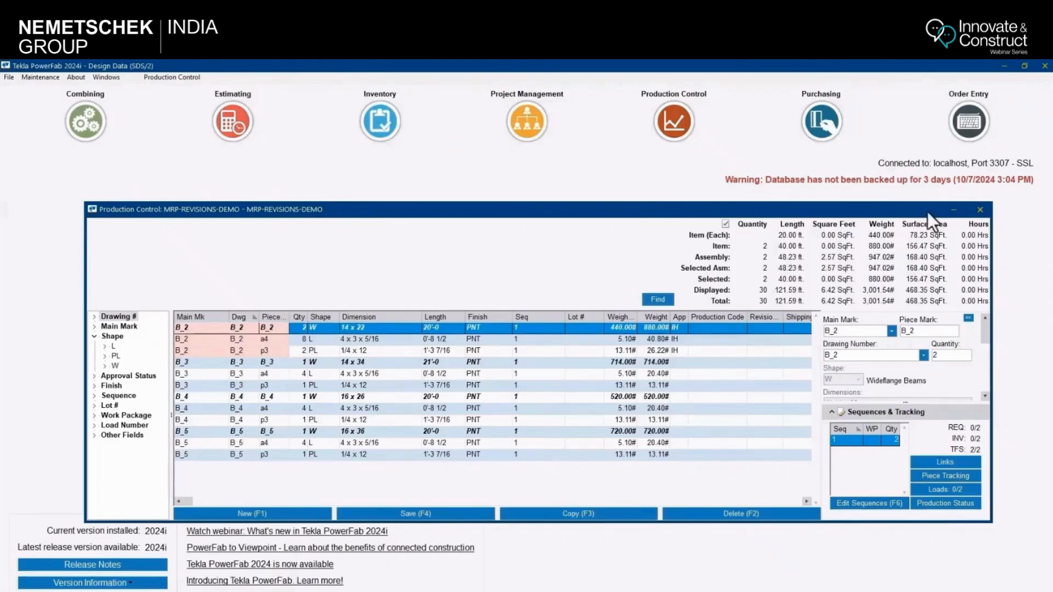
click(979, 210)
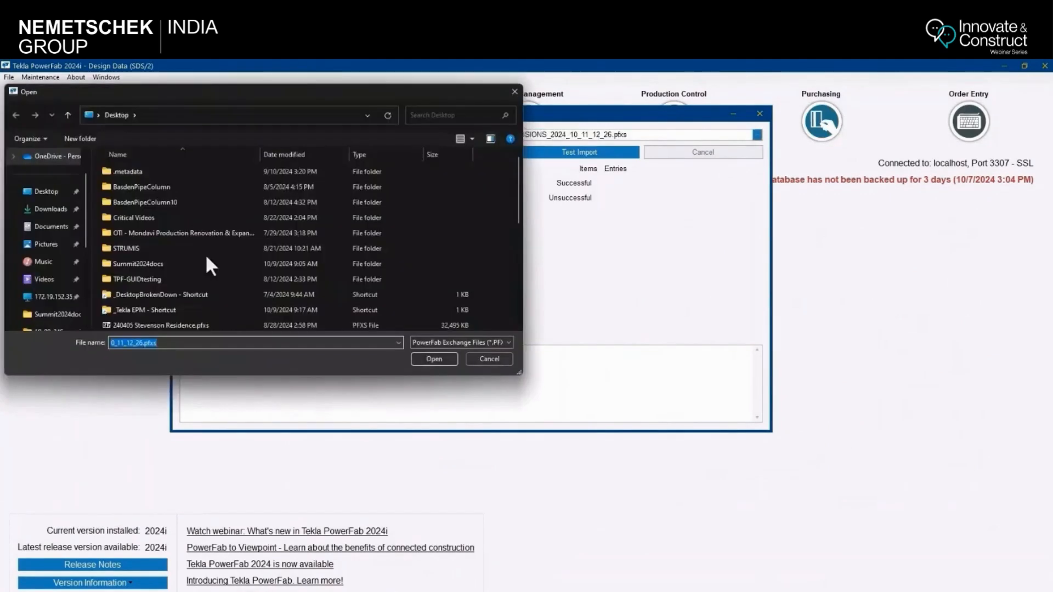
click(55, 193)
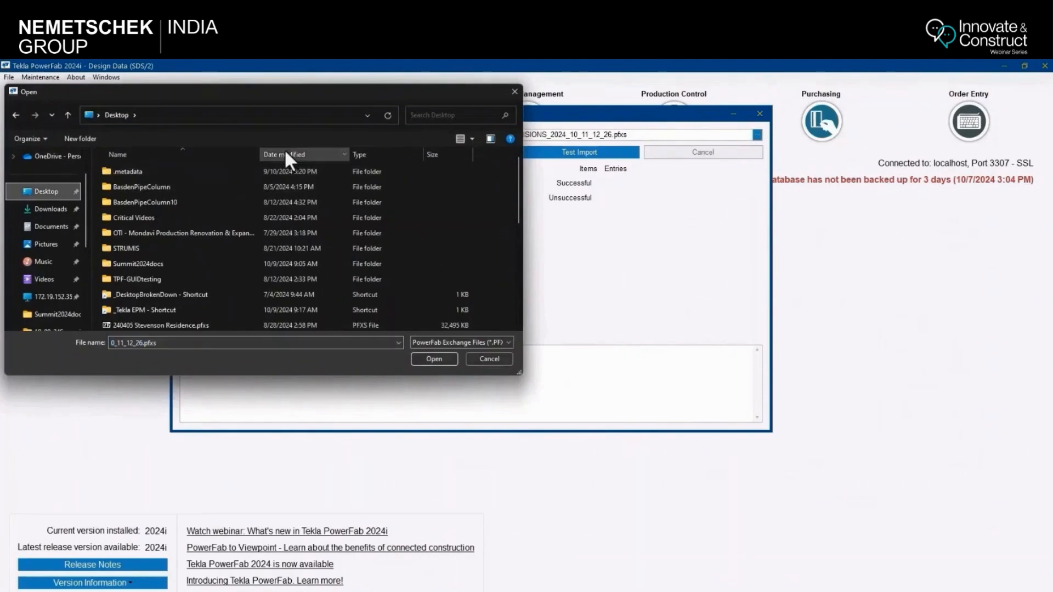
click(284, 153)
click(182, 172)
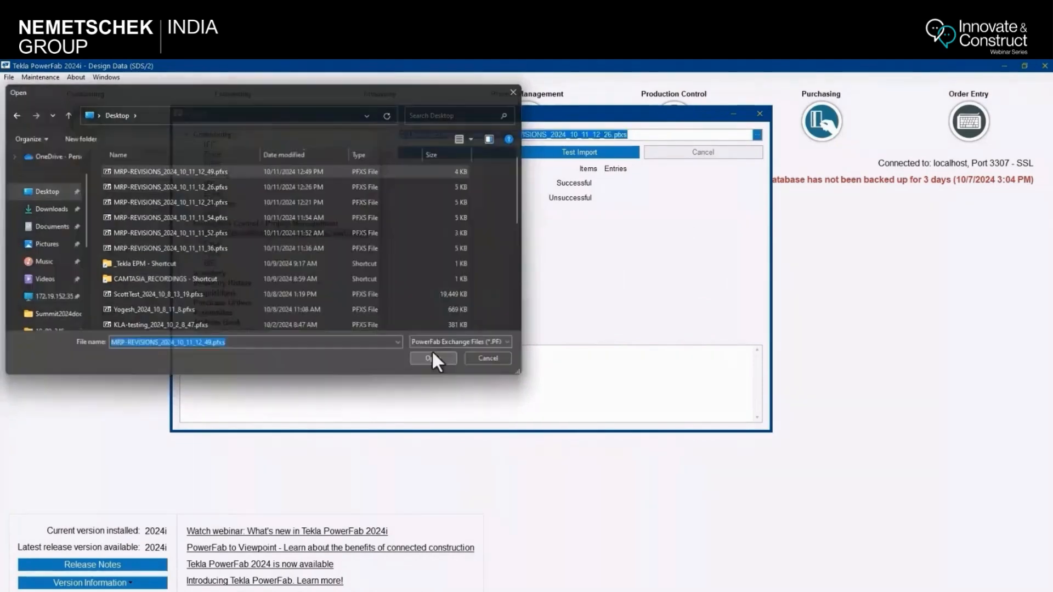
click(434, 358)
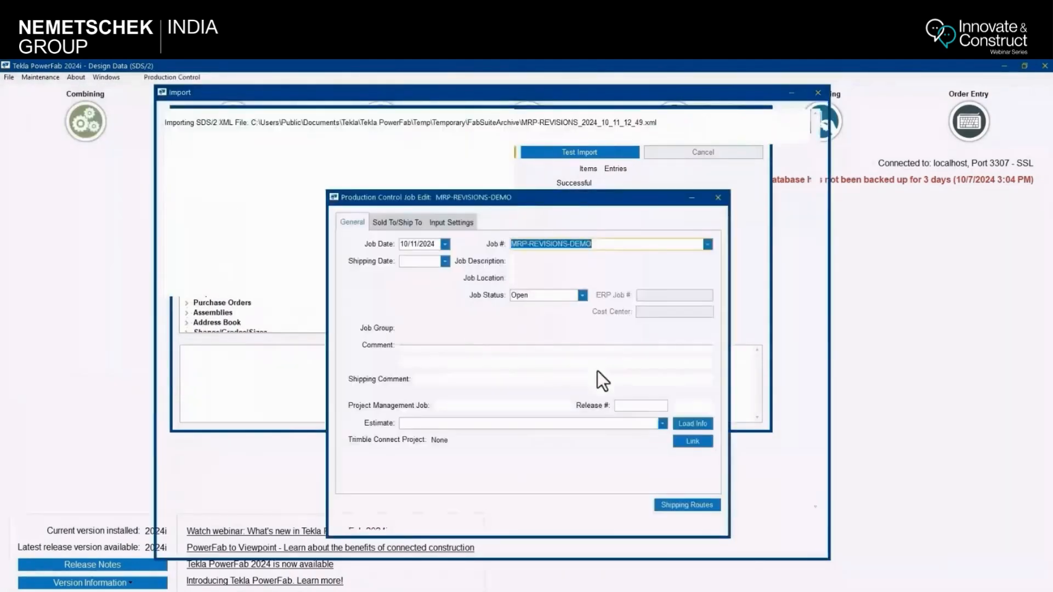
Step: Direct the import to a new production control job MRP-REVISIONS-DEMO-1 and add a matching project management job
click(603, 246)
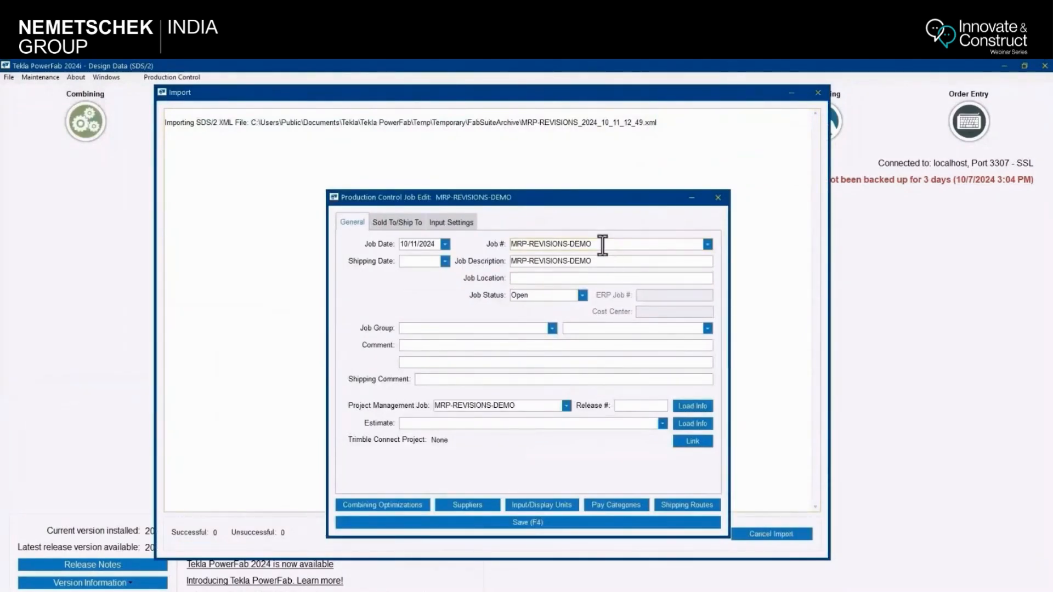
text(-1)
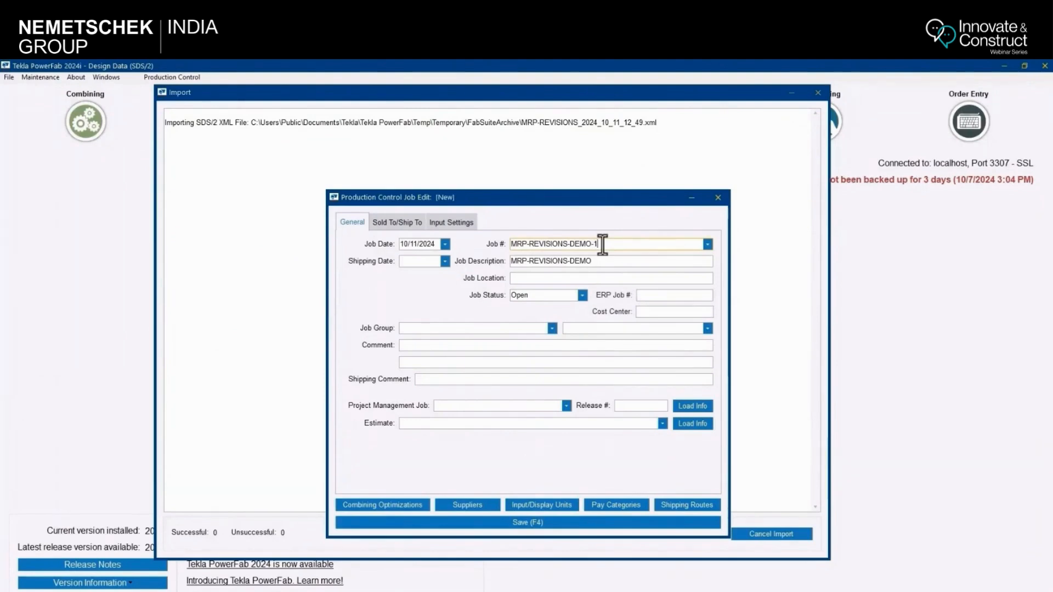
click(525, 522)
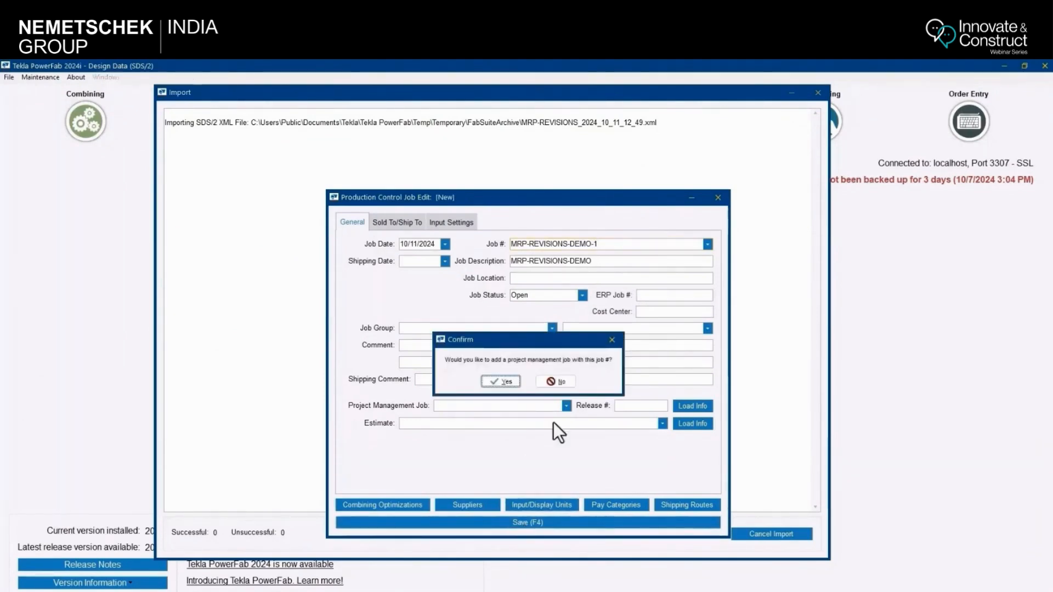
click(509, 382)
click(520, 405)
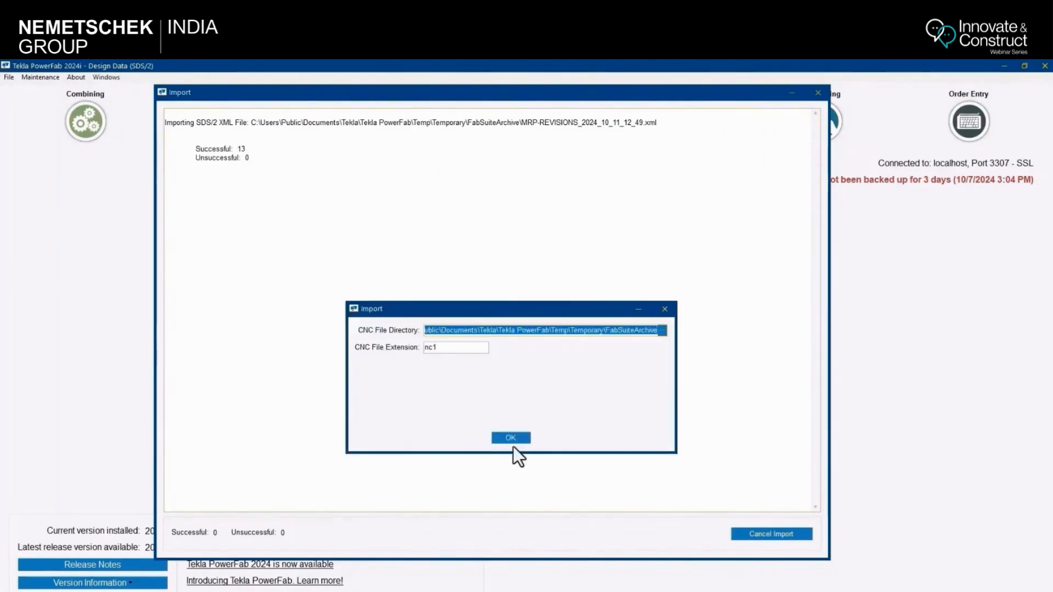
Step: Accept the nc1 CNC file settings, continue through the change summary for B_7, and dismiss the missing-file warnings to finish the import
click(510, 437)
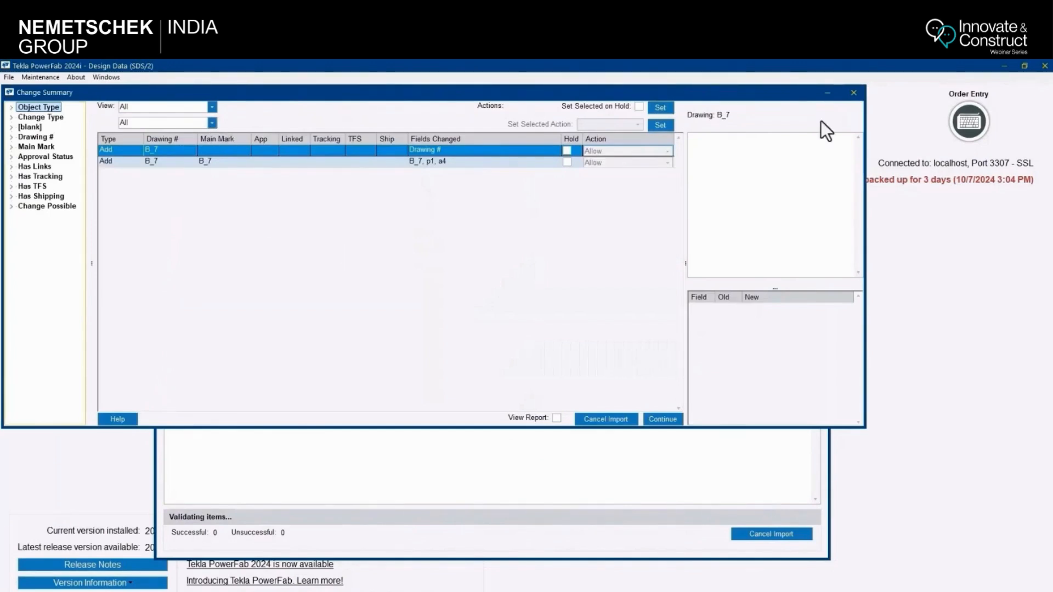
click(662, 419)
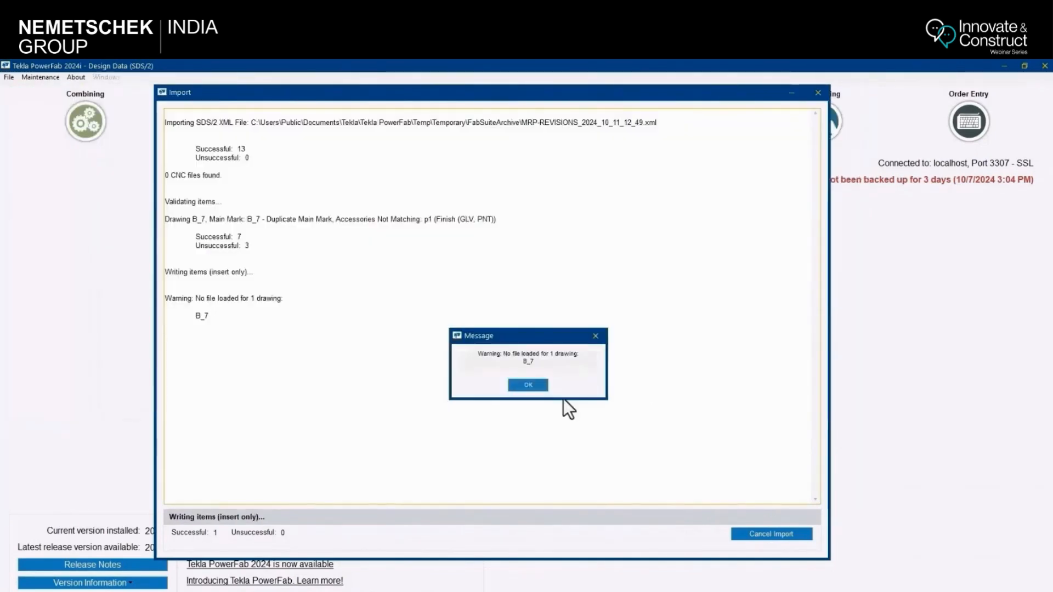
click(521, 384)
click(521, 383)
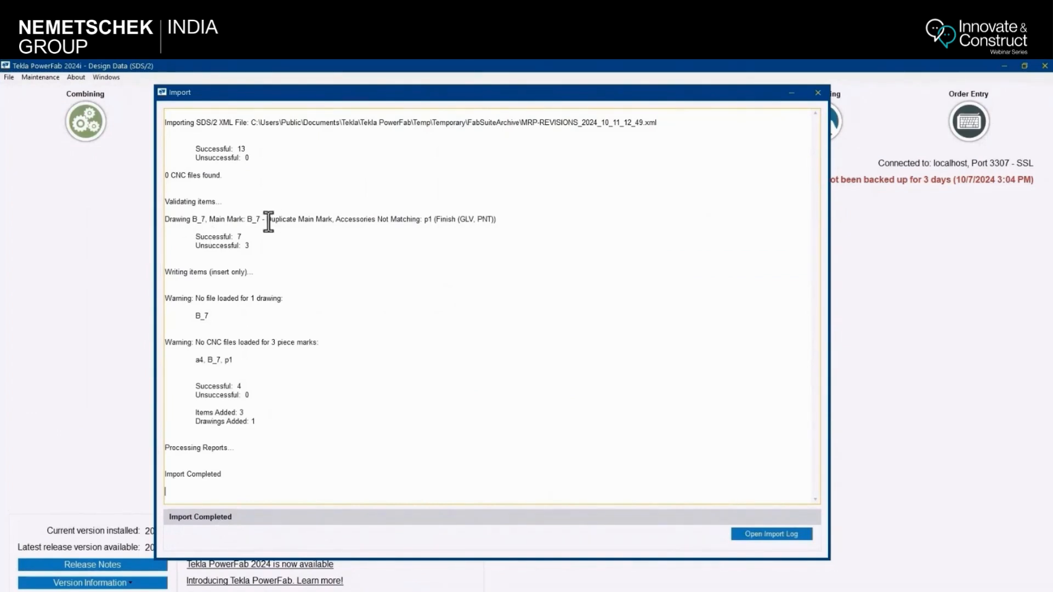
Step: Highlight the B_7 validation message in the import log, close the log, and bring up the list of Production Control jobs
drag(266, 219, 512, 224)
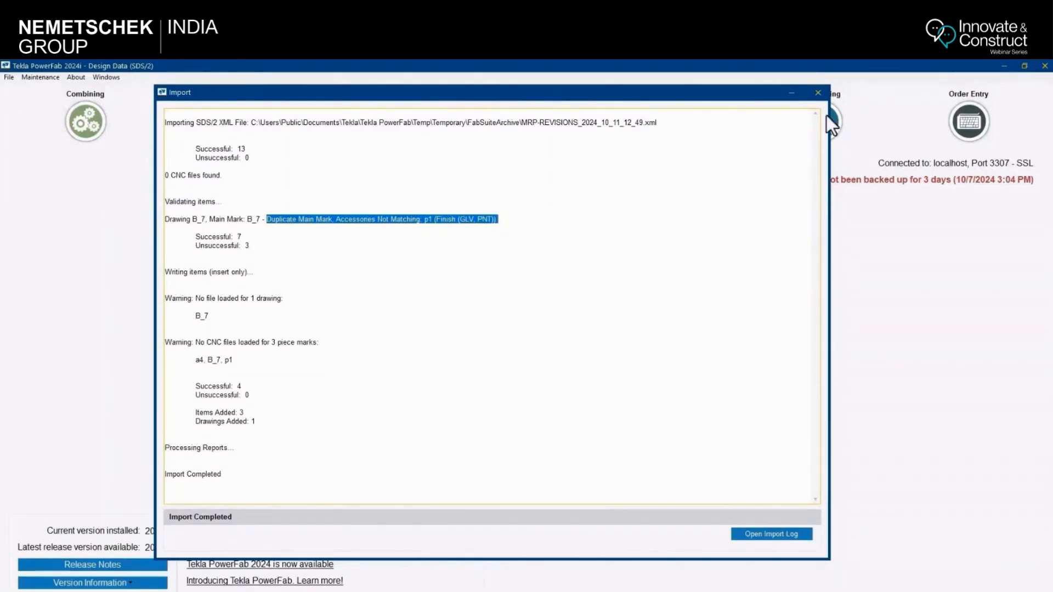
click(818, 93)
click(677, 133)
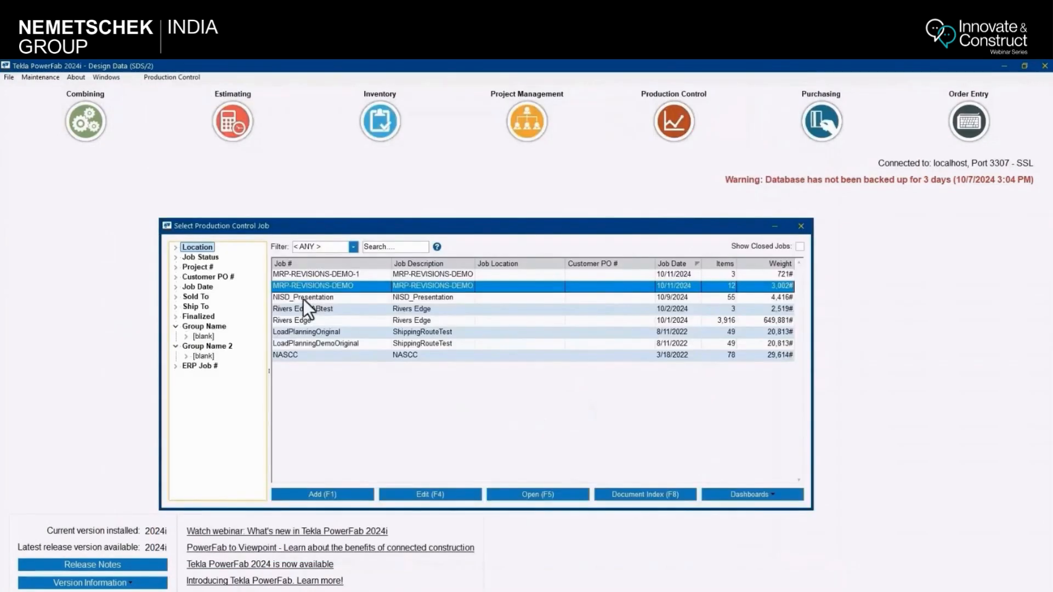
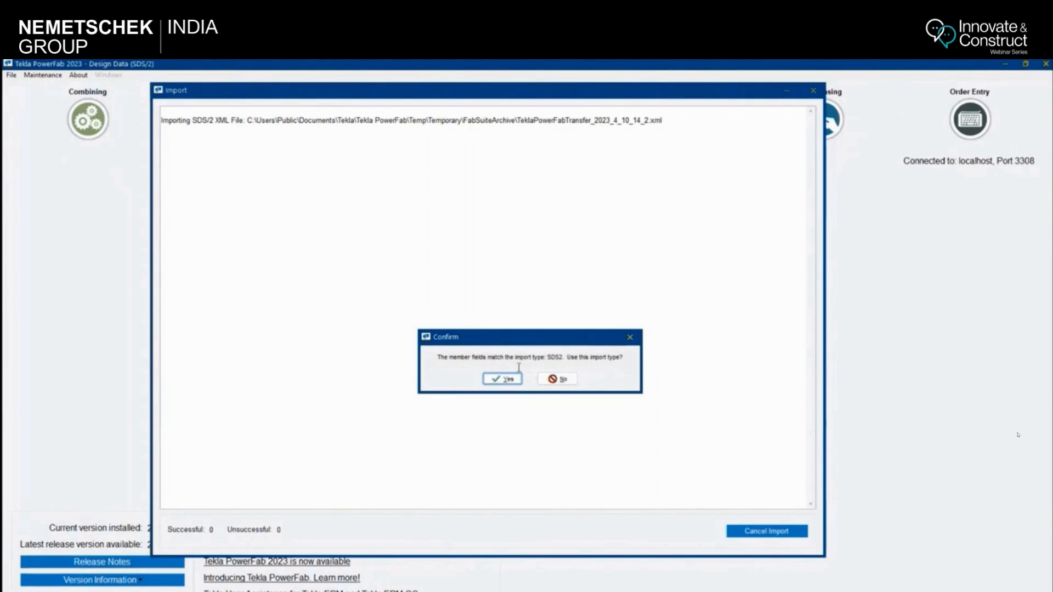
Step: Decline the suggested SDS2 import type and compare the field mappings of Tekla PowerFab Standard Fields and SDS2, including the StationCode row
click(567, 383)
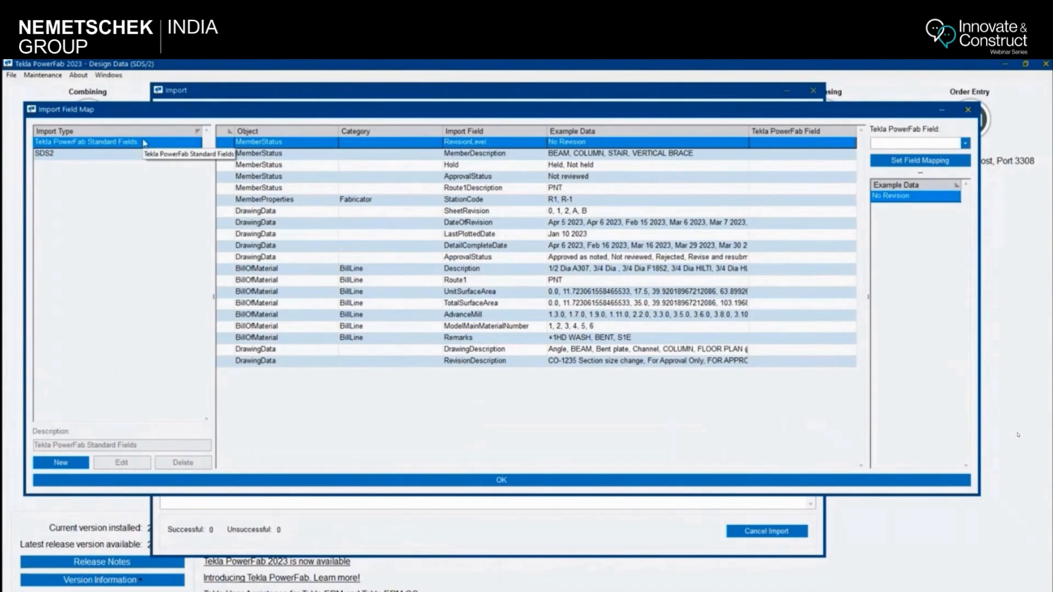
click(91, 155)
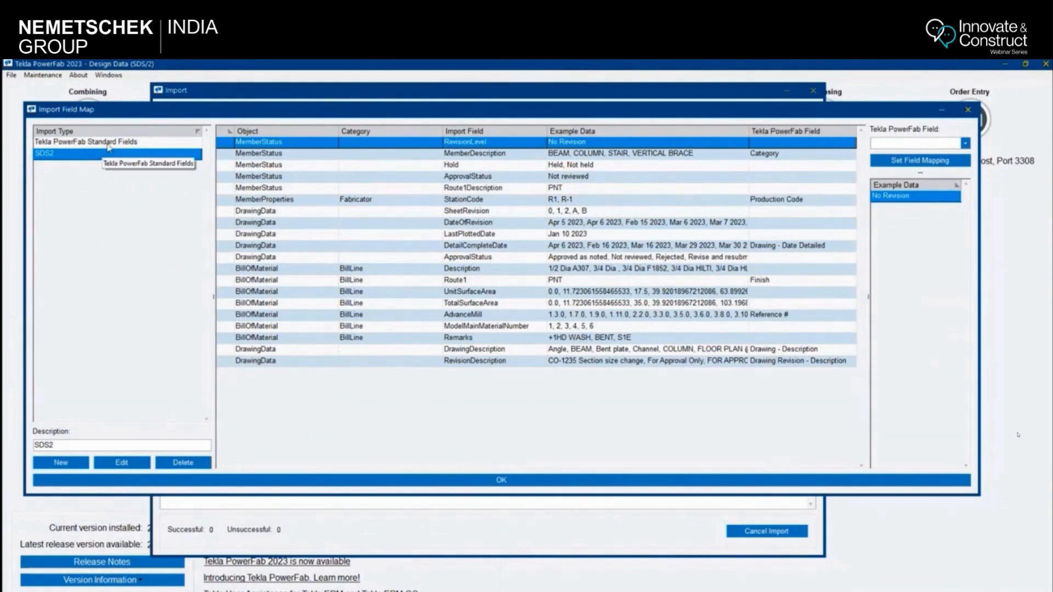
click(108, 142)
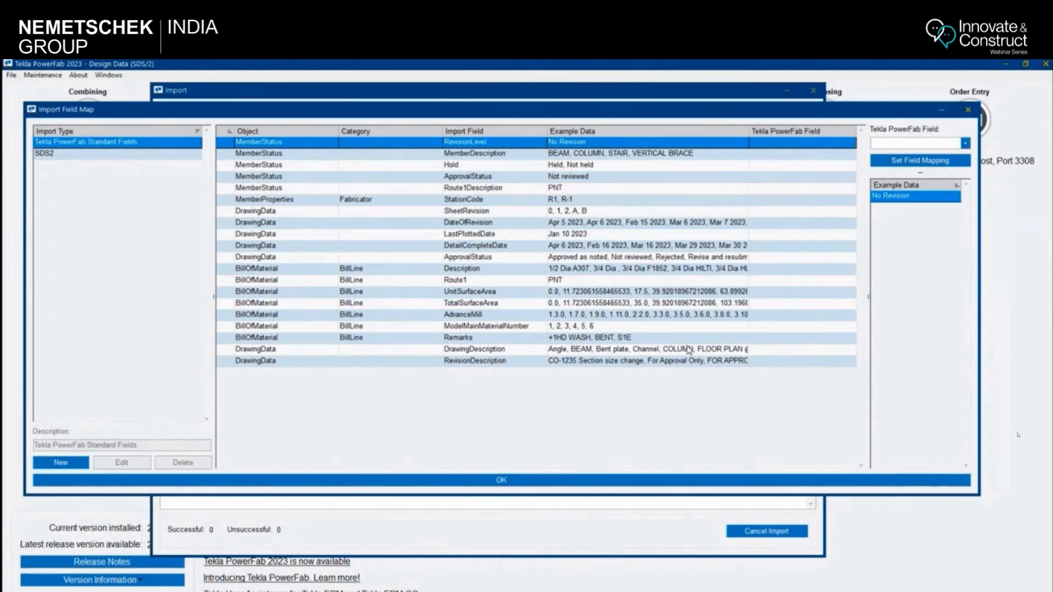
click(500, 200)
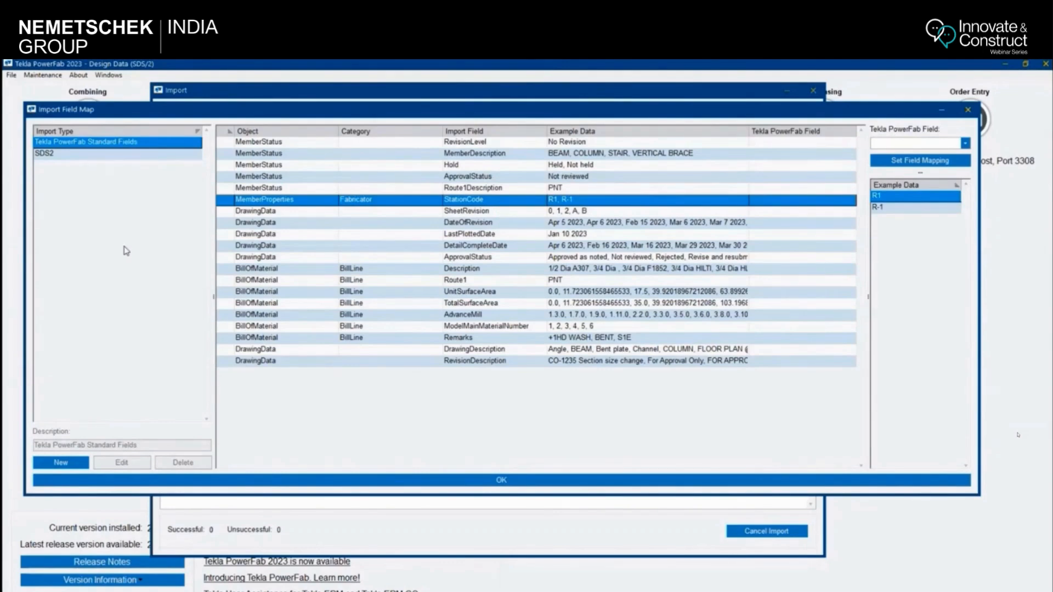
click(66, 154)
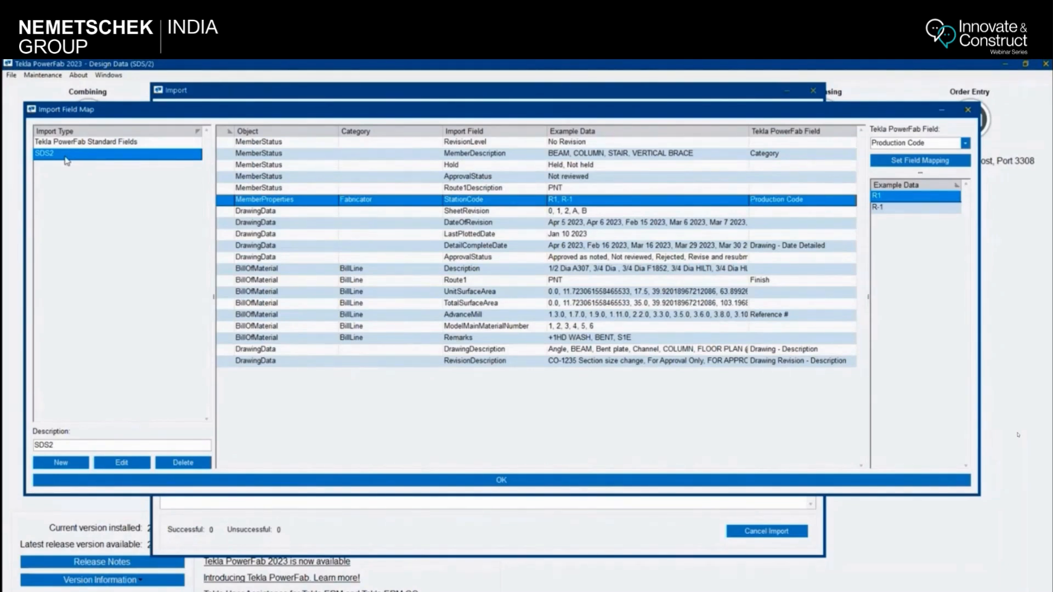
click(94, 142)
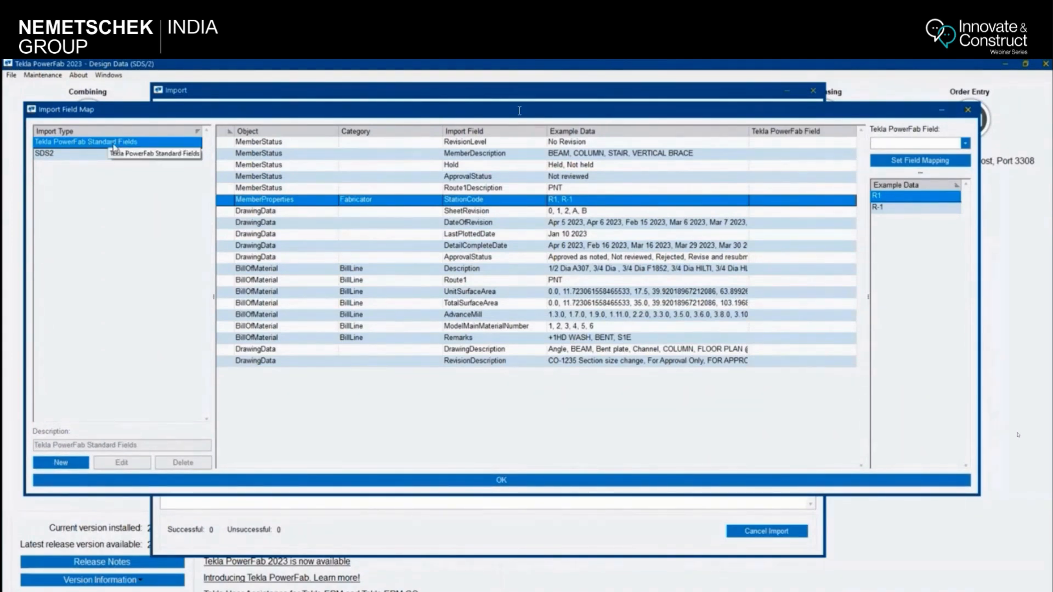
Step: Add a new import type described as hello and compare its field mappings with Tekla PowerFab Standard Fields
click(63, 462)
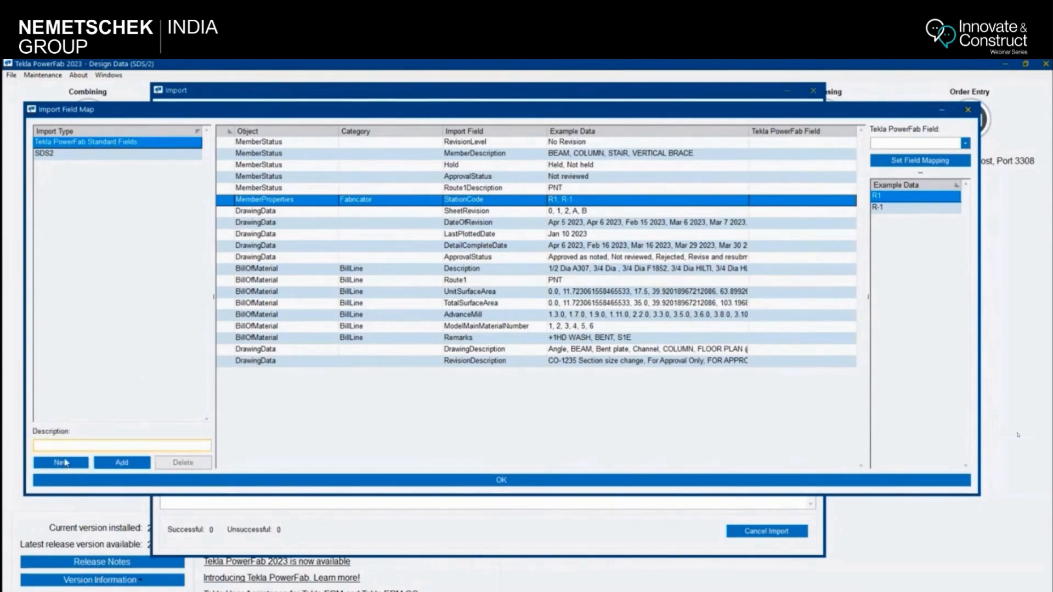
text(hello)
click(128, 465)
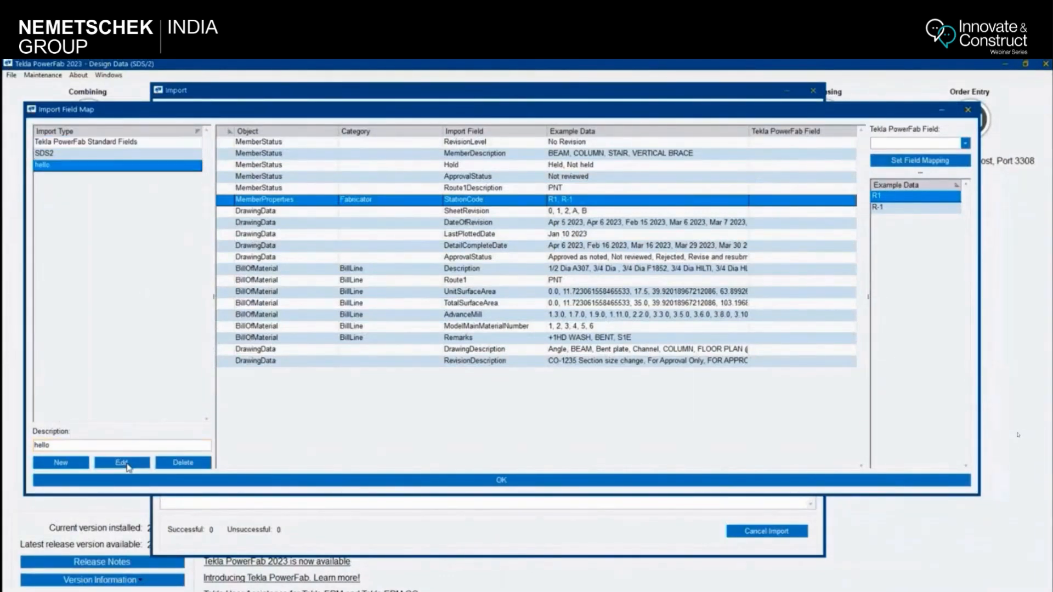
click(87, 143)
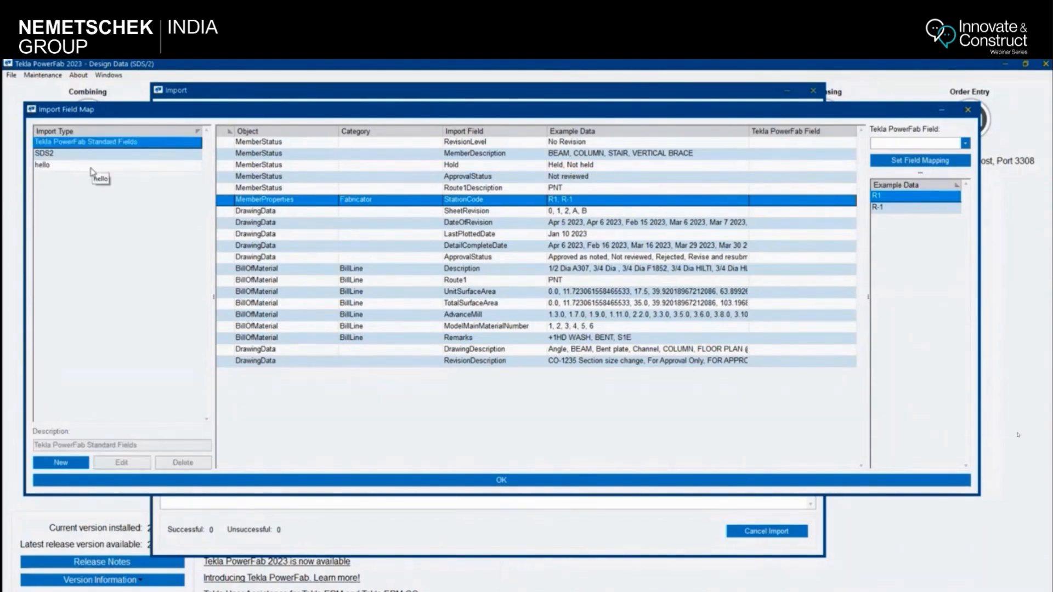
click(95, 167)
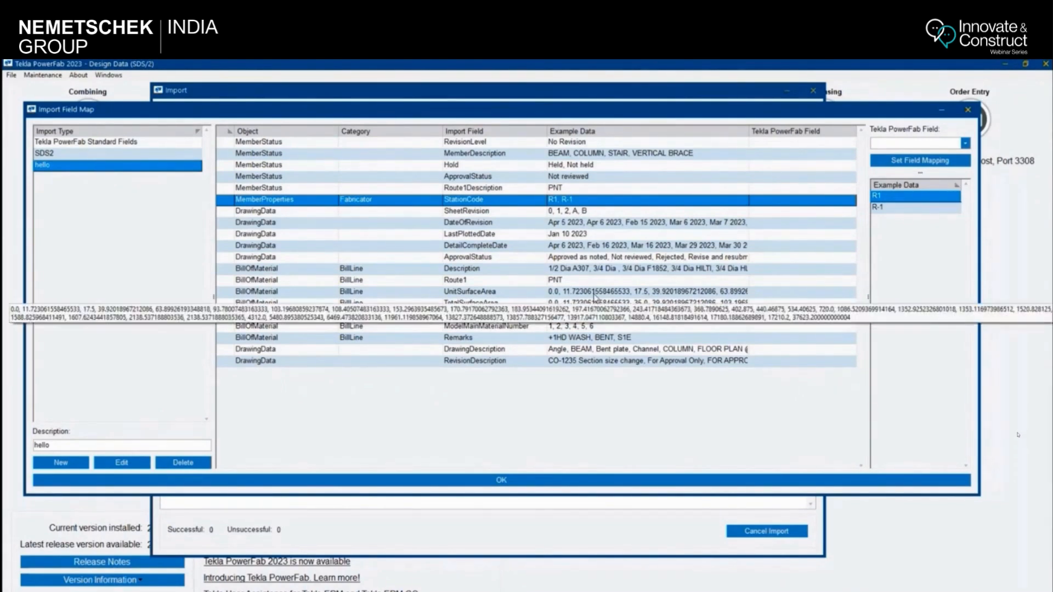
Step: Sort the SDS2 field map by Tekla PowerFab Field and examine each mapped import field from MemberDescription to AdvanceMill
click(109, 155)
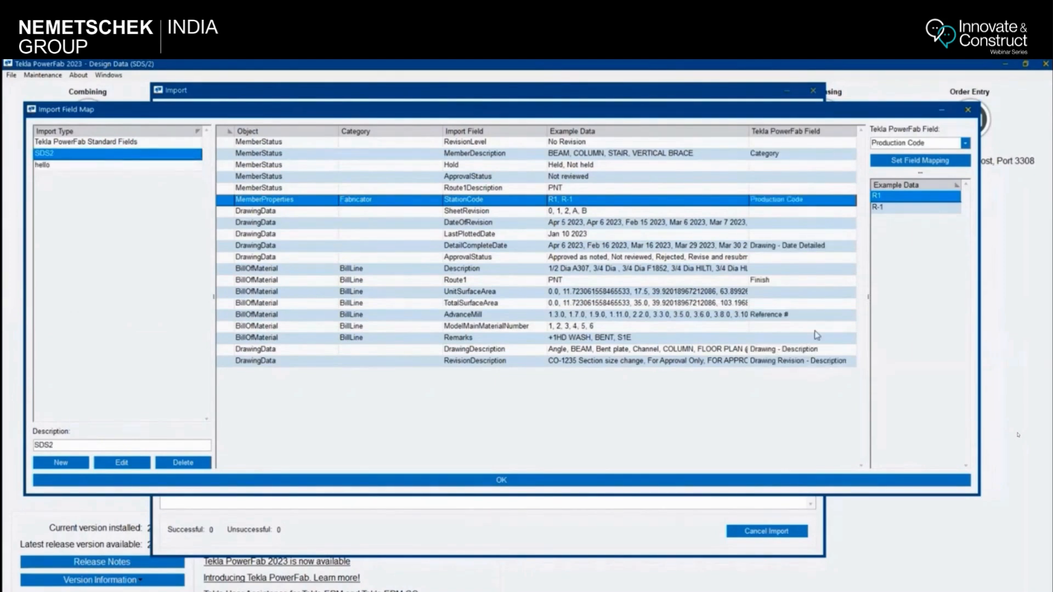
click(794, 135)
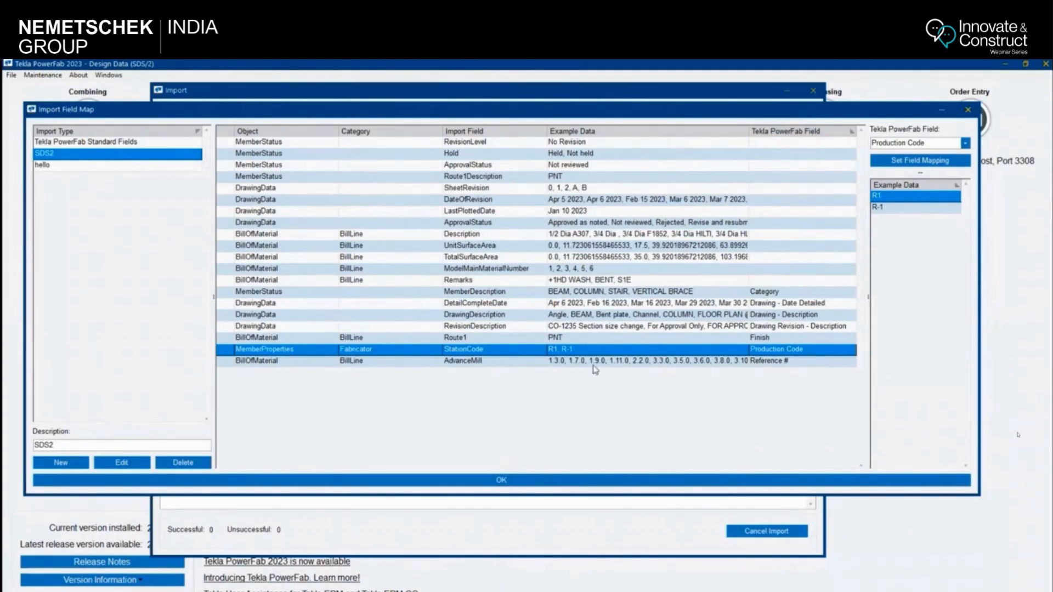
click(508, 363)
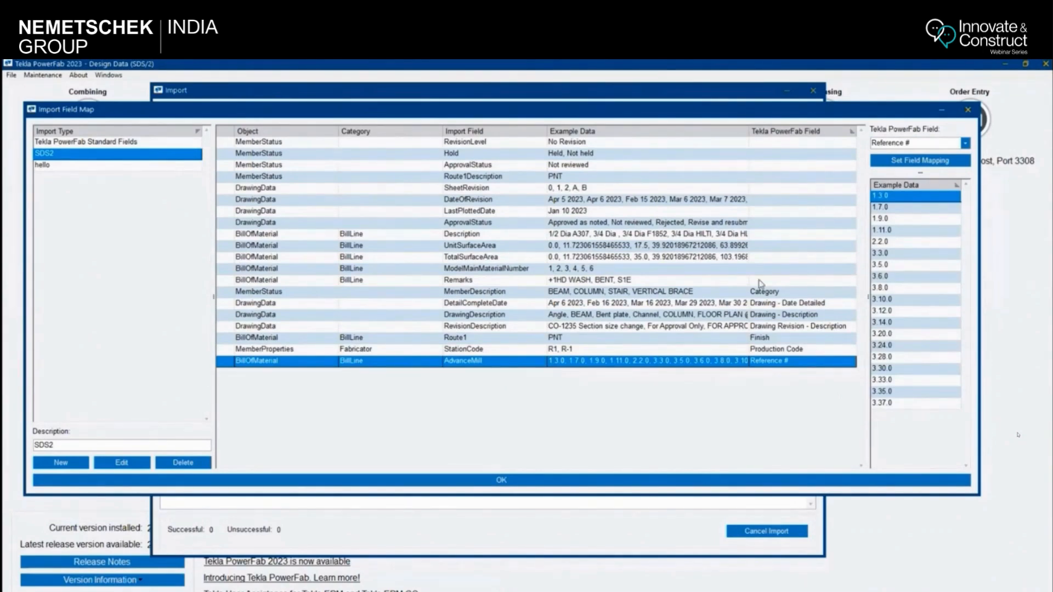
click(775, 293)
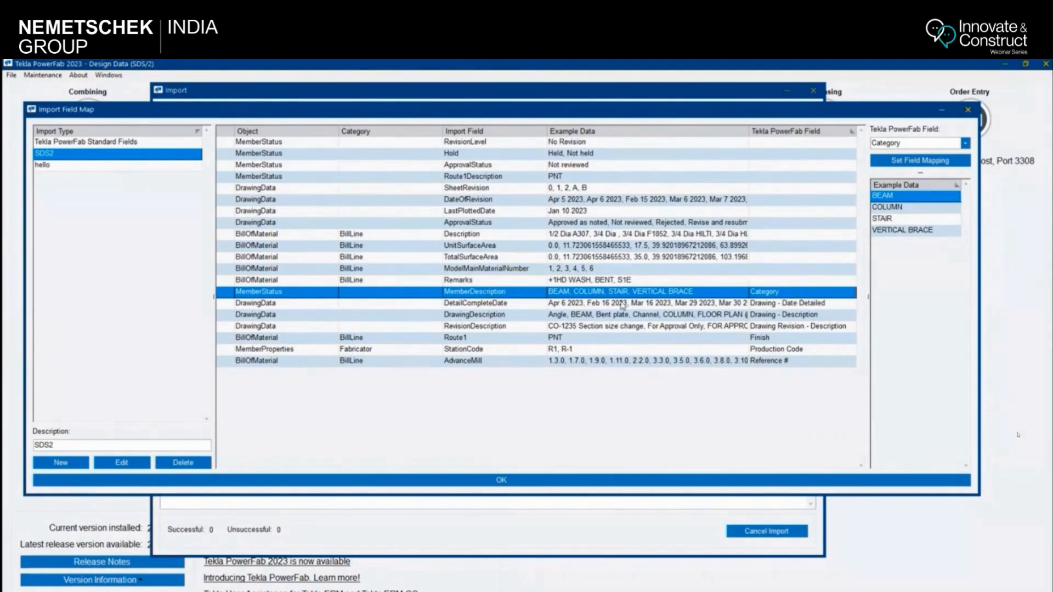
click(495, 304)
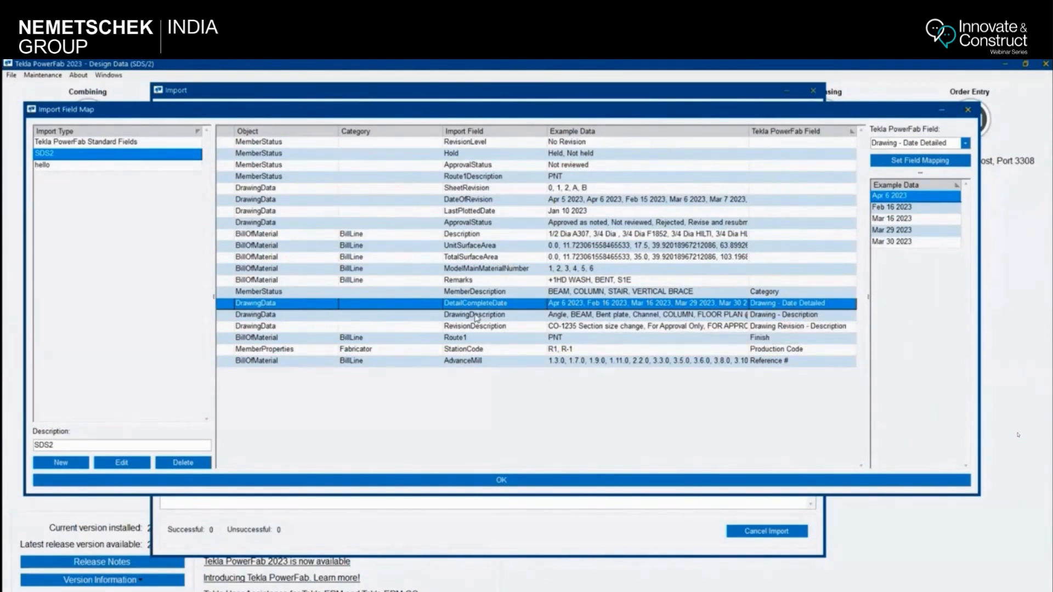
click(517, 319)
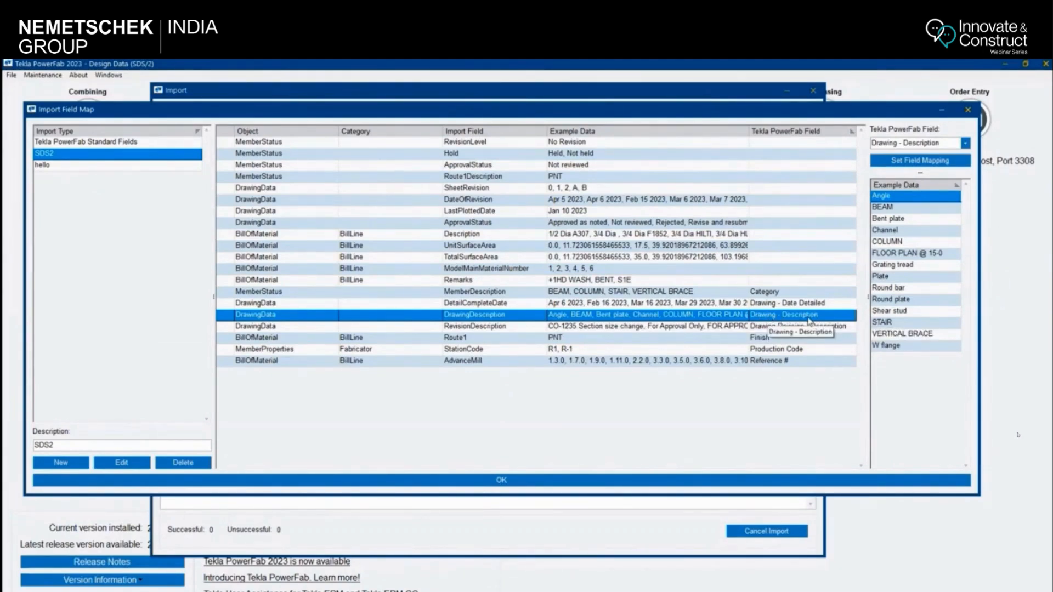
click(515, 328)
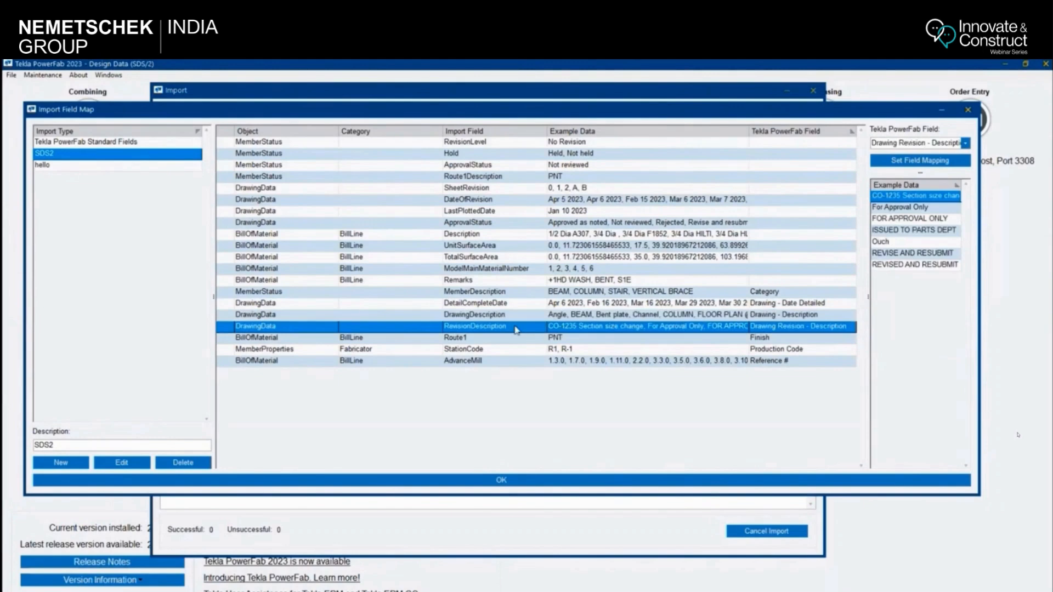
click(573, 339)
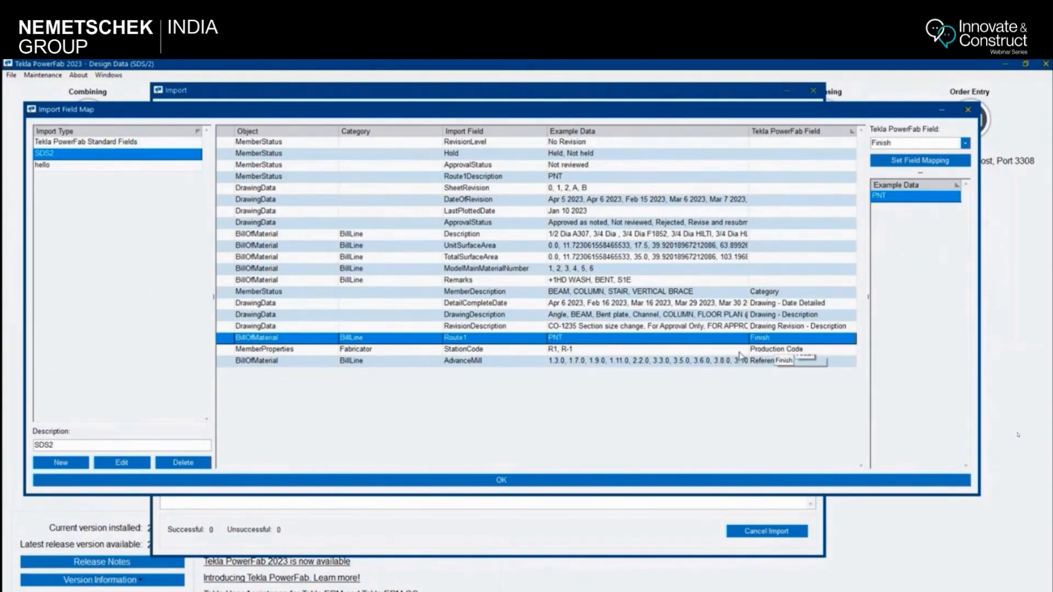
click(591, 351)
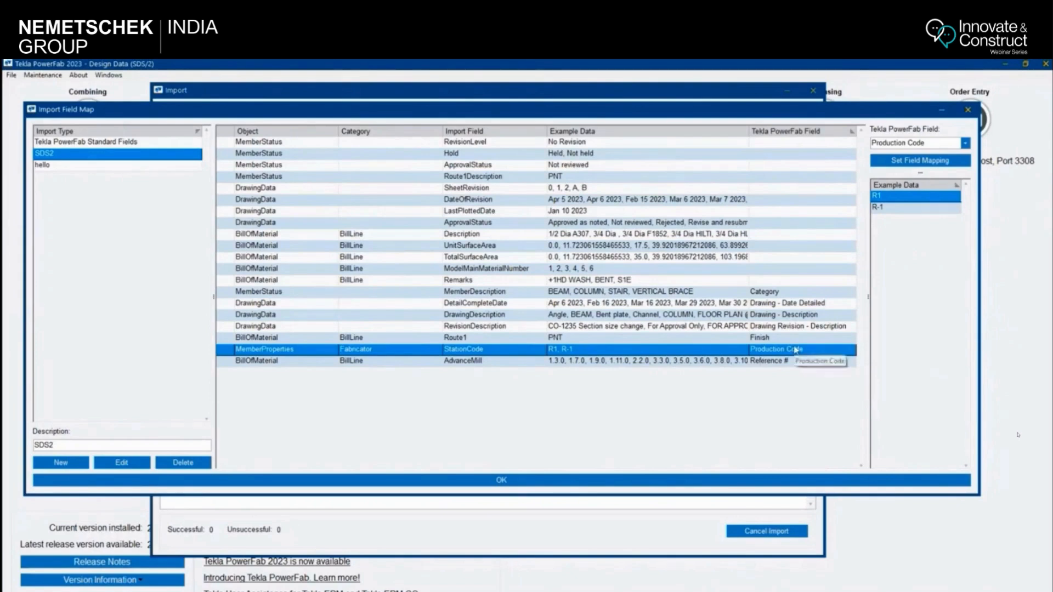
click(492, 362)
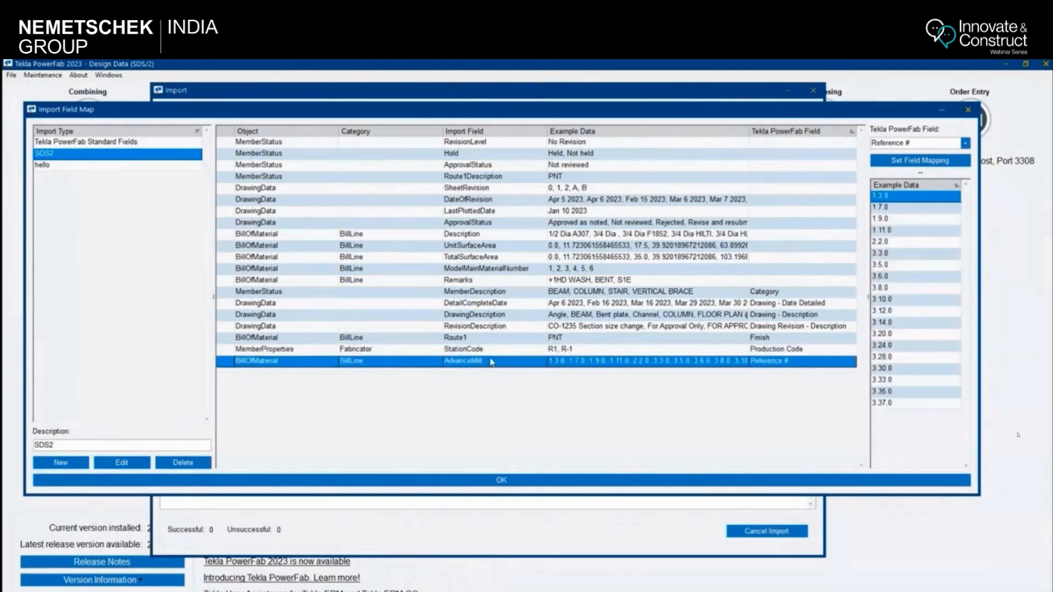